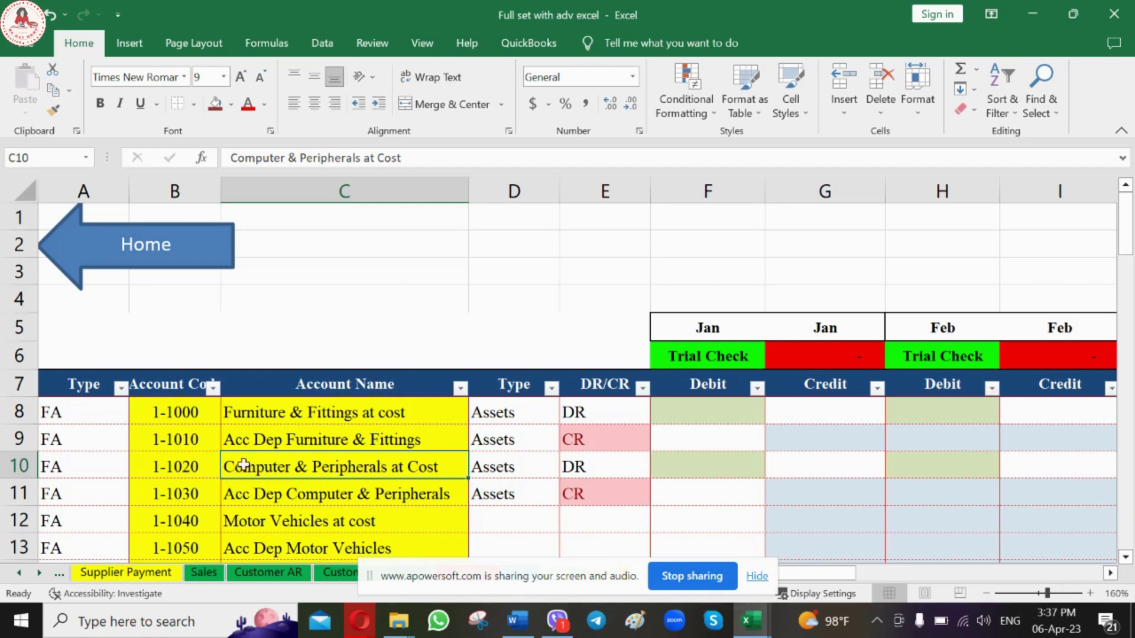
Inspect the Furniture & Fittings at cost account, its code 1-1000 and its depreciation account.
left_click(286, 412)
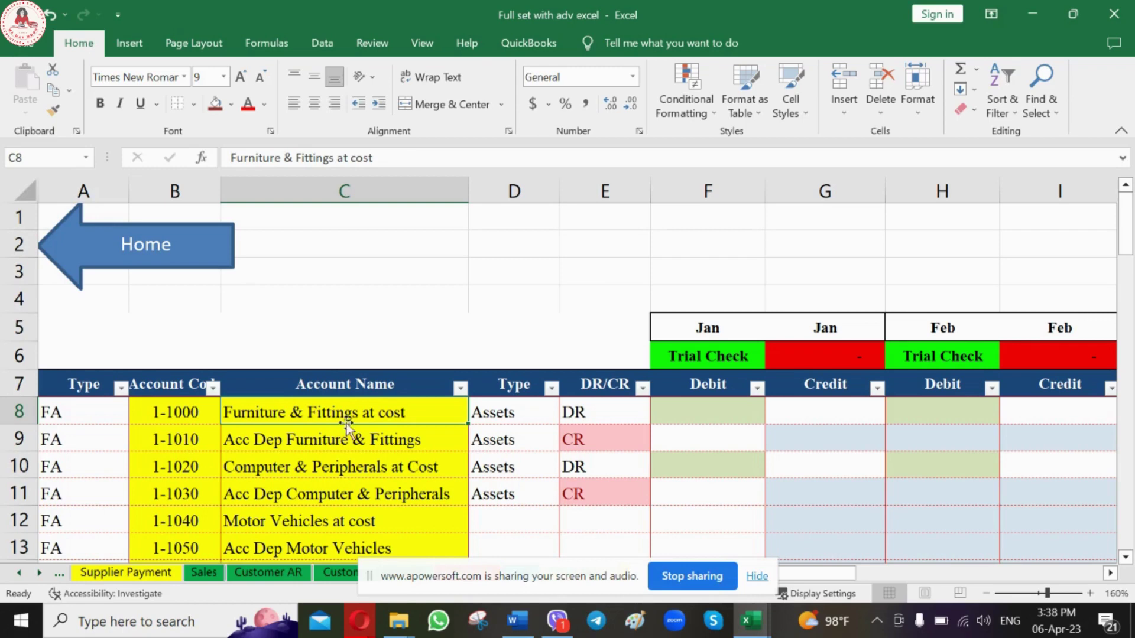
left_click(192, 416)
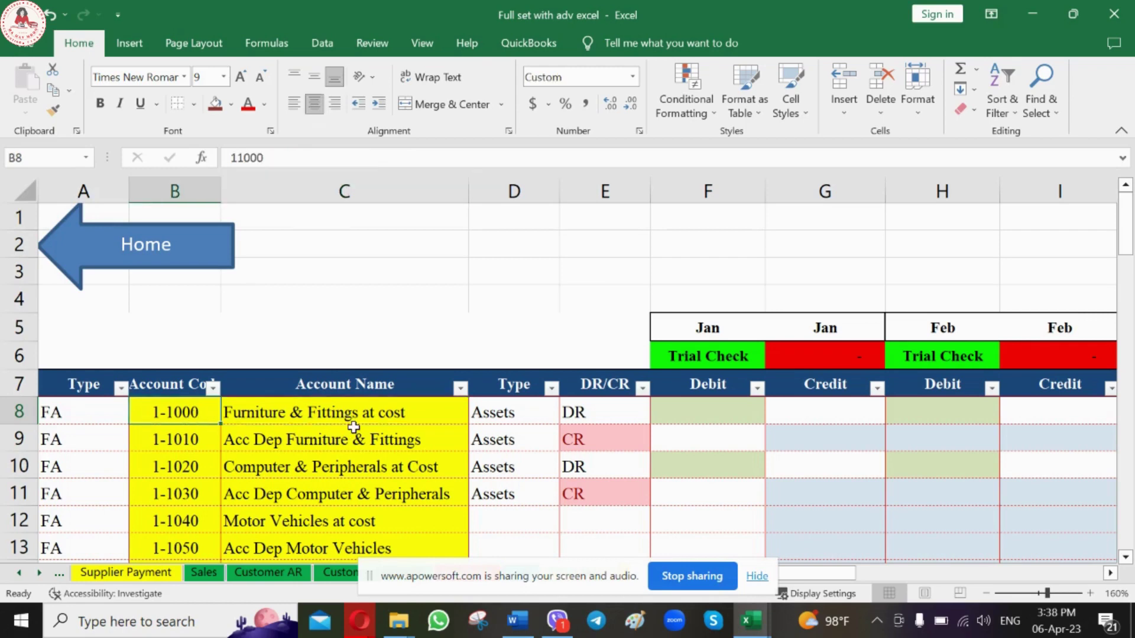
scroll(353, 427, "down", 2)
scroll(353, 426, "up", 1)
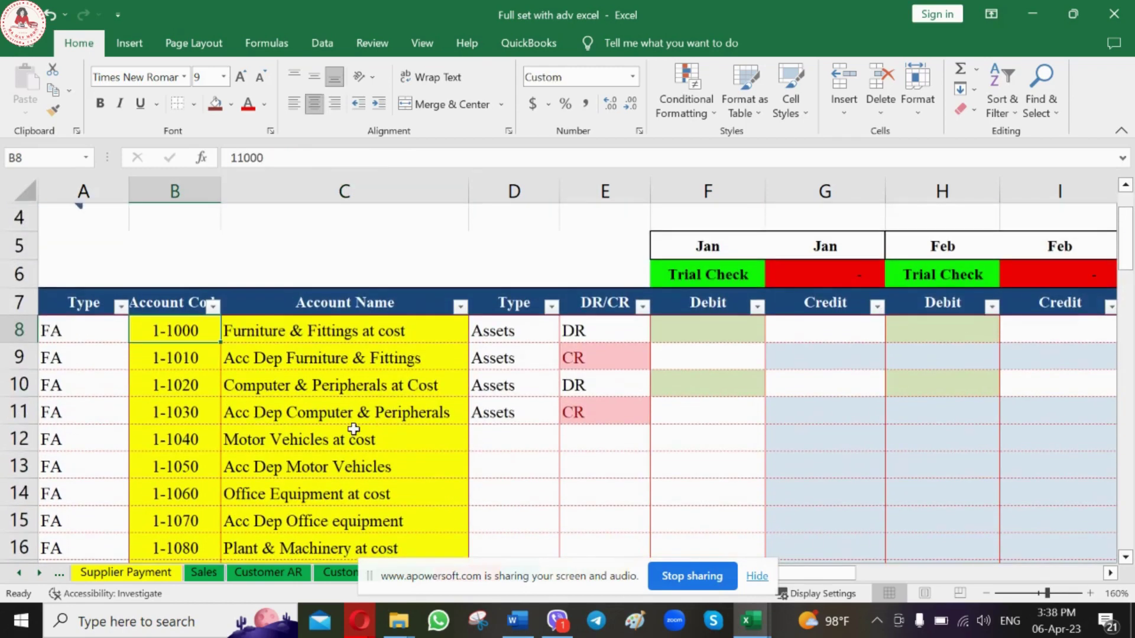
left_click(267, 331)
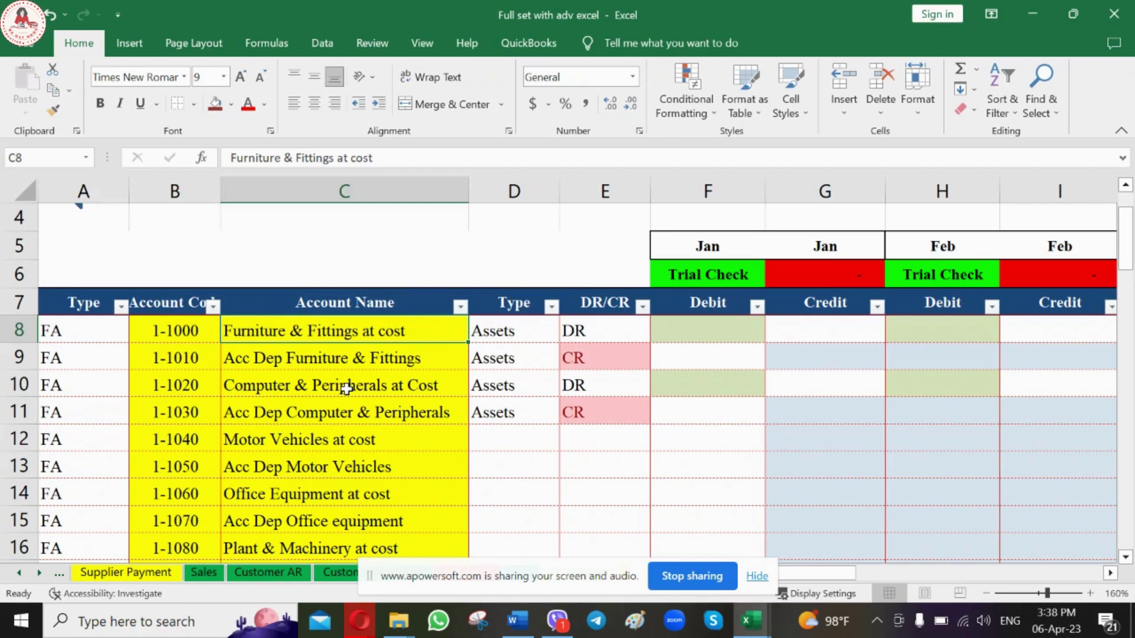
left_click(384, 353)
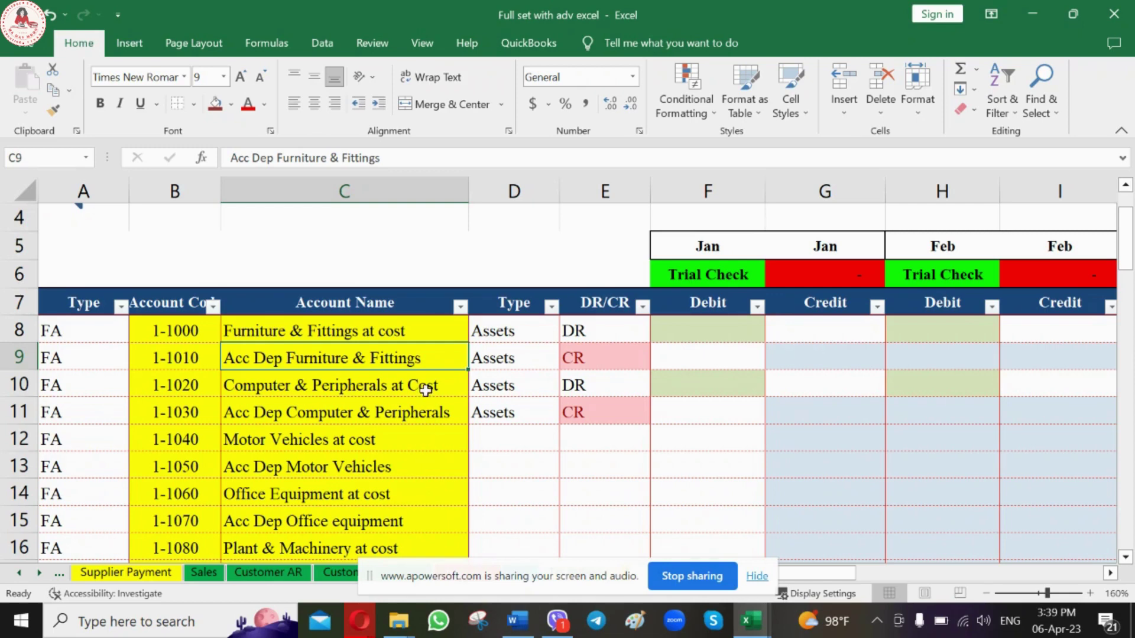
Check the Computer & Peripherals at Cost account and the stored value behind code 1-1000.
left_click(425, 391)
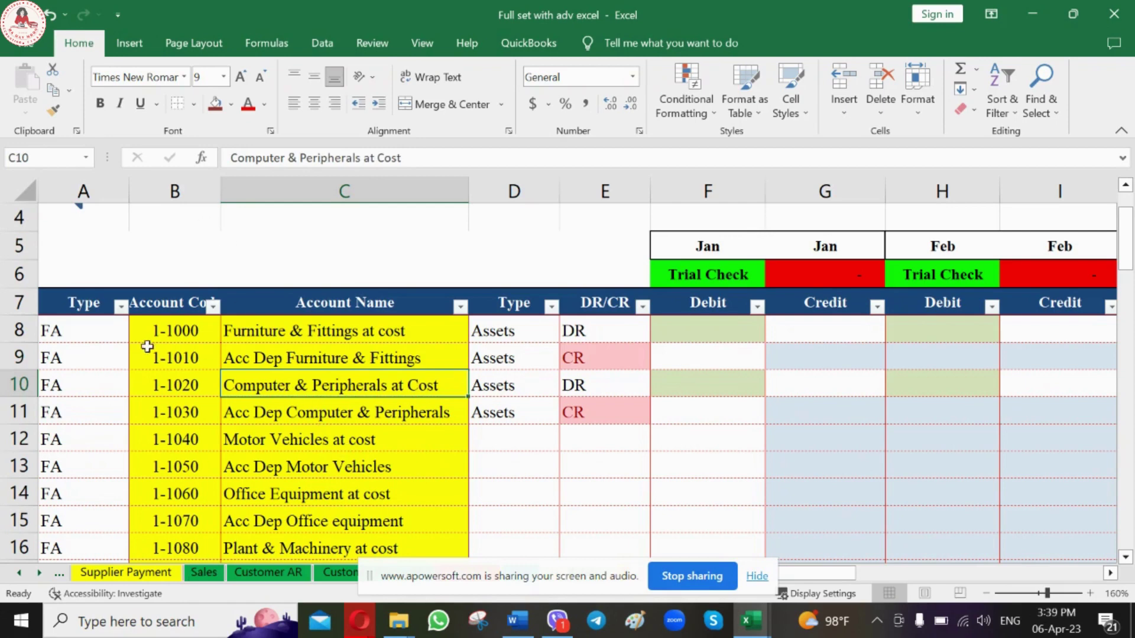
left_click(158, 331)
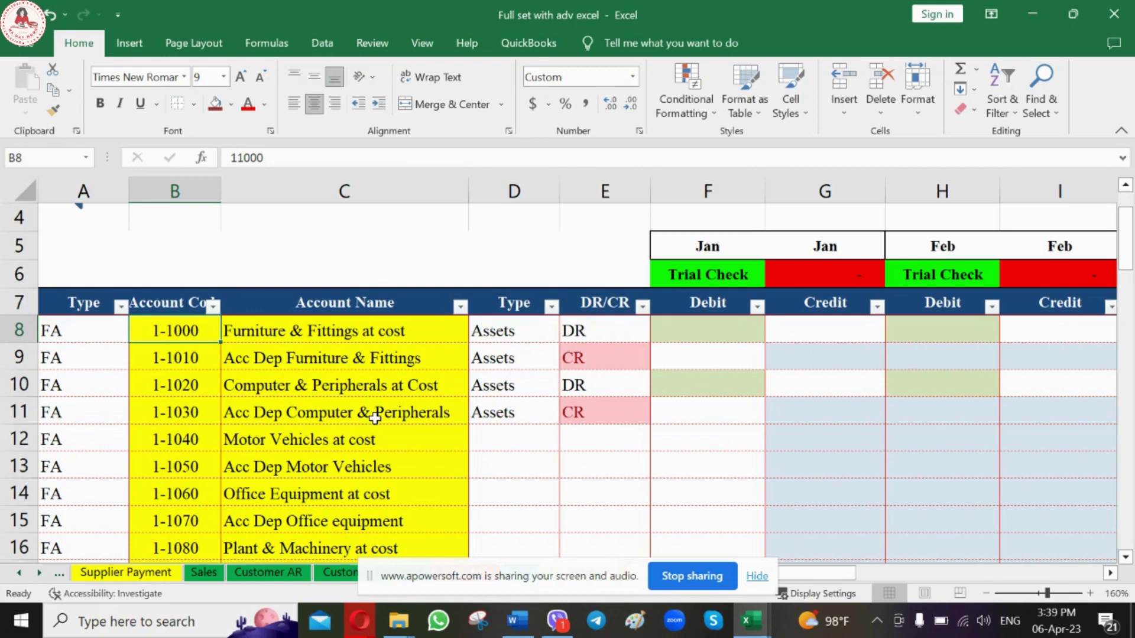
left_click(318, 329)
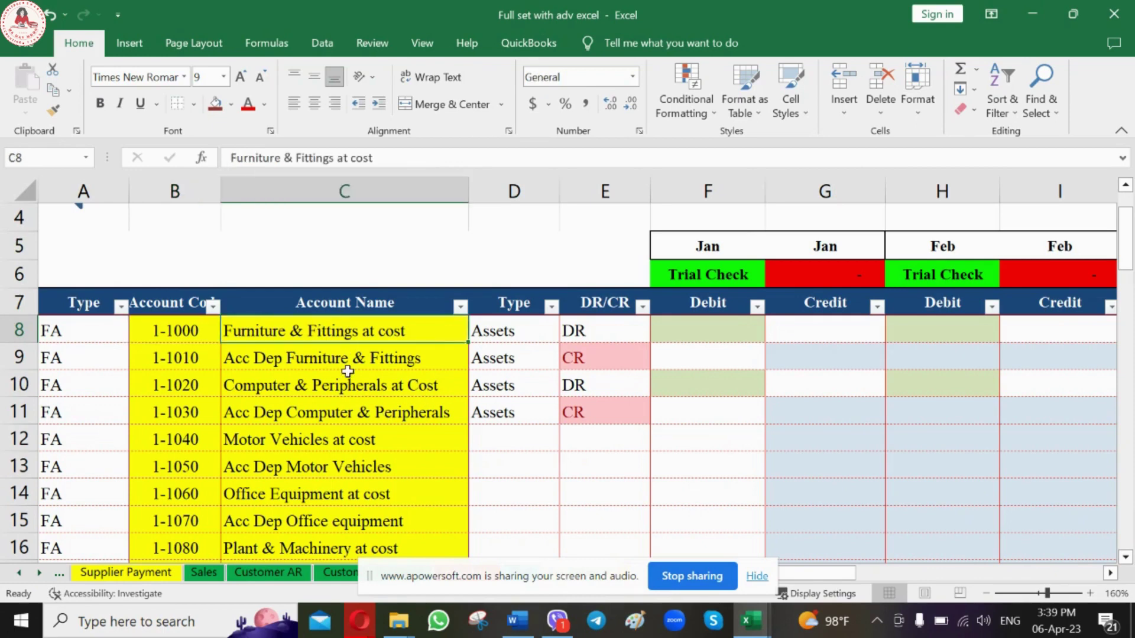
scroll(347, 371, "down", 2)
scroll(348, 372, "down", 1)
scroll(340, 343, "down", 3)
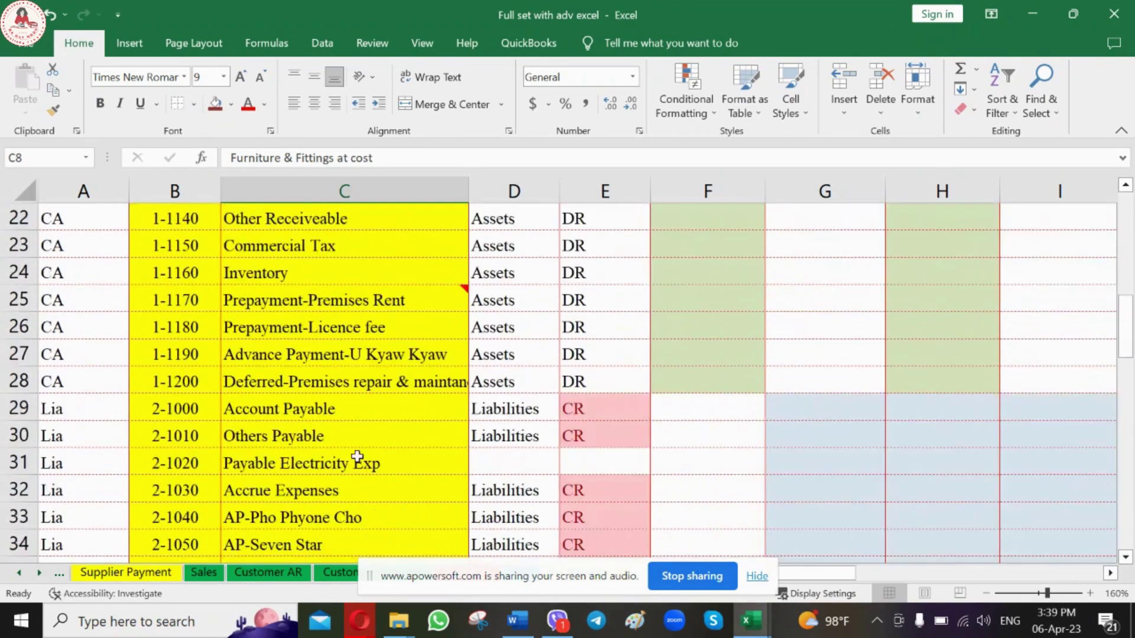
scroll(358, 457, "down", 1)
scroll(357, 456, "up", 1)
scroll(357, 457, "up", 3)
scroll(357, 457, "up", 4)
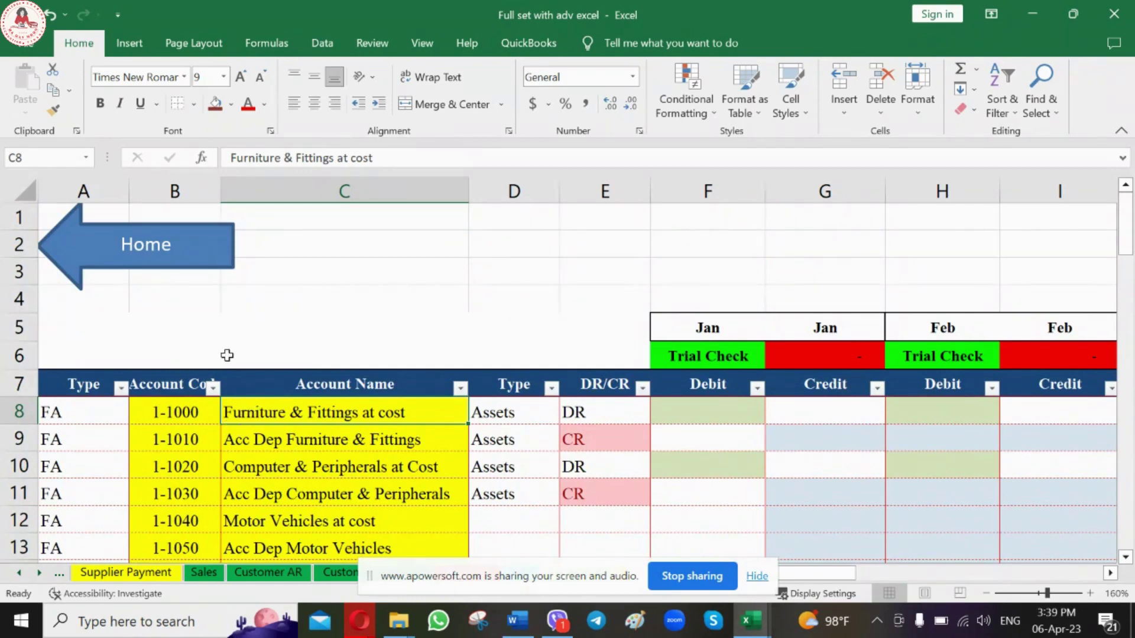
left_click(338, 275)
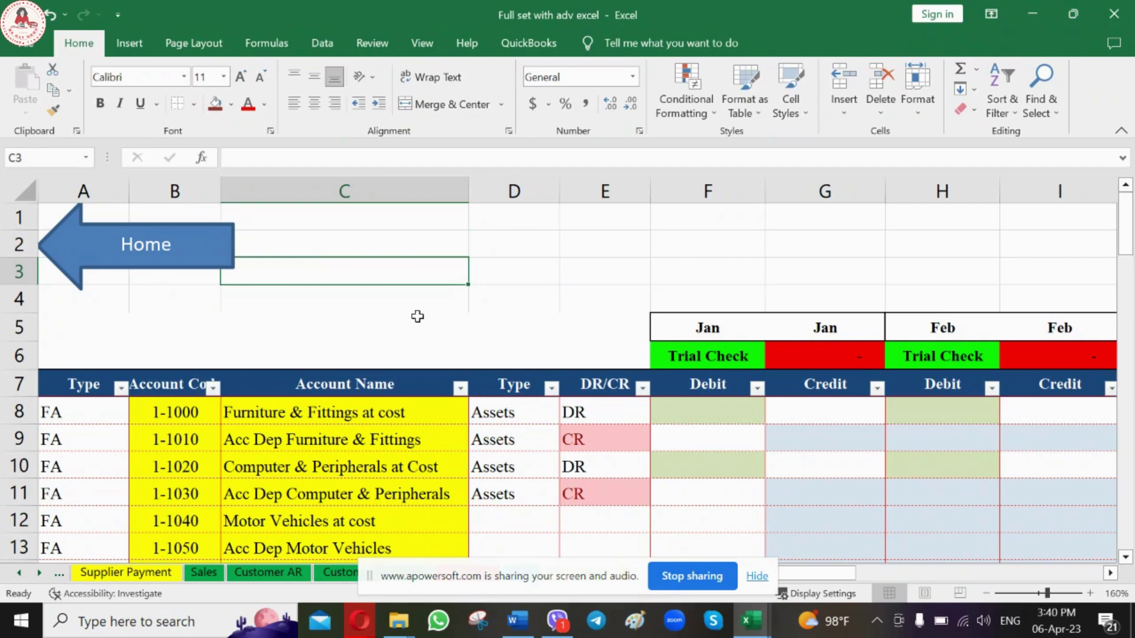
Switch to the Cash book sheet.
left_click(21, 573)
left_click(21, 574)
left_click(21, 574)
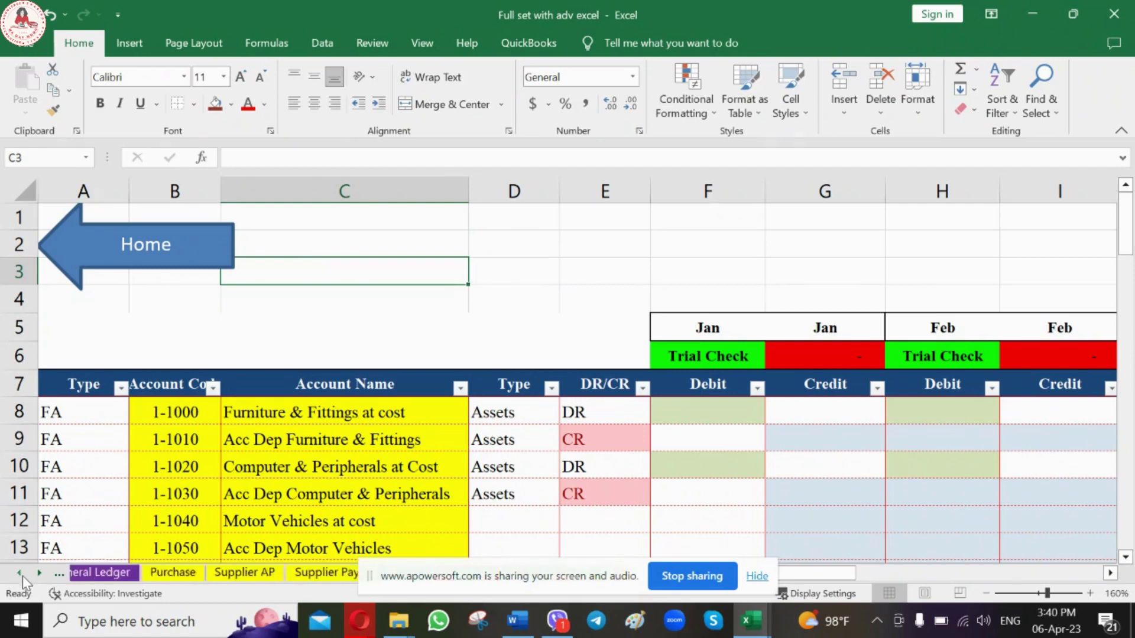
left_click(22, 573)
left_click(105, 572)
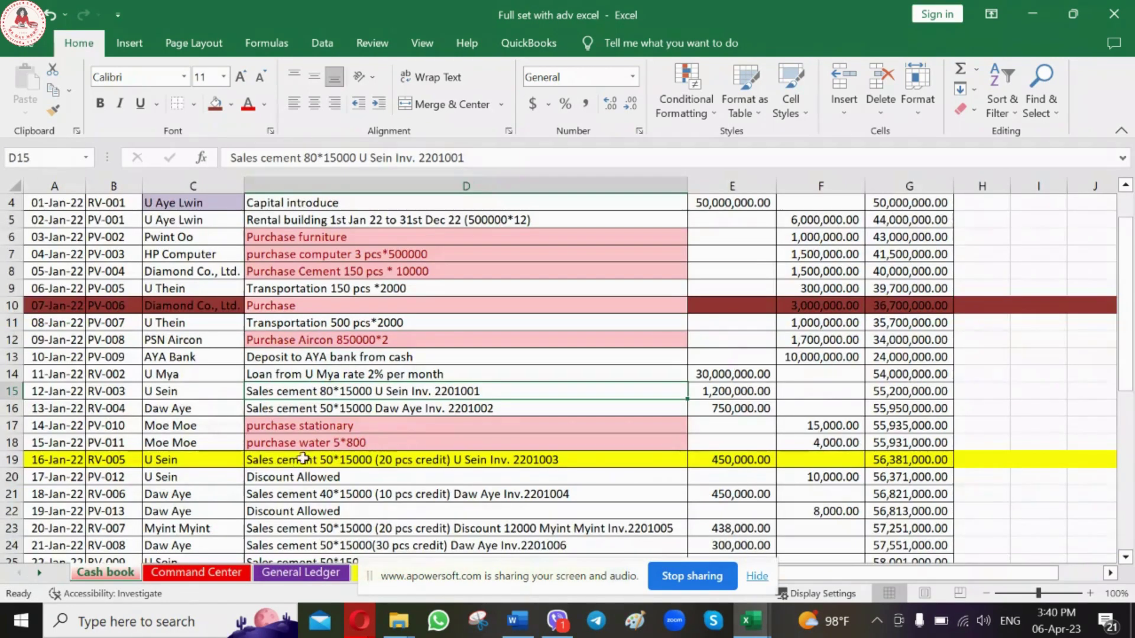
scroll(303, 459, "up", 3)
Autofit the Balance column G and widen the In column E so 50,000,000.00 shows fully.
left_click(346, 240)
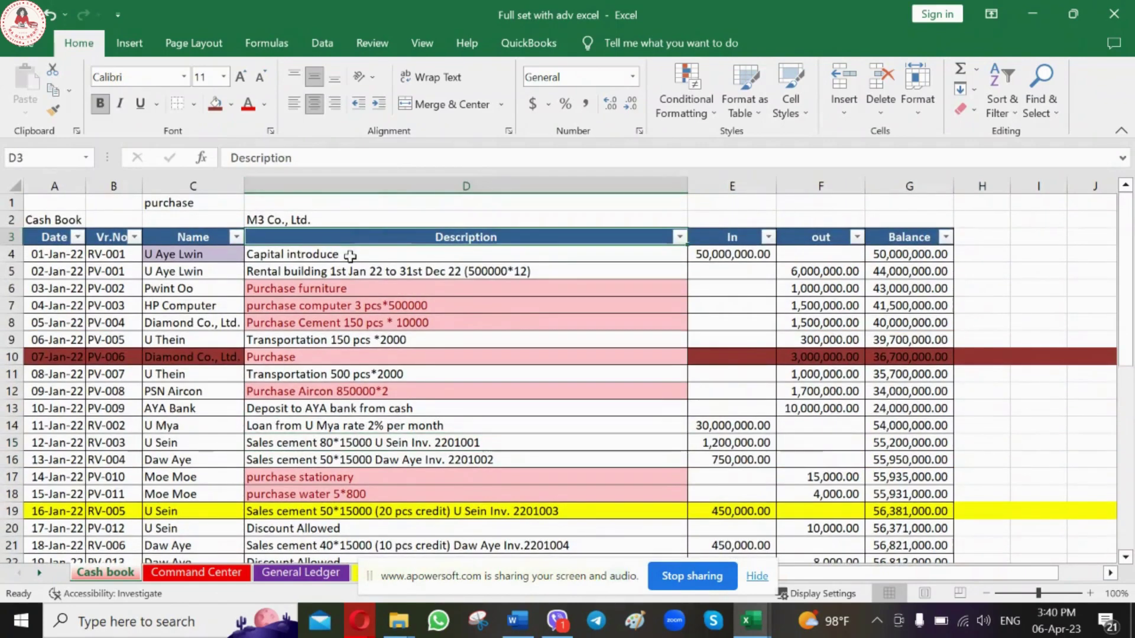
left_click(351, 256)
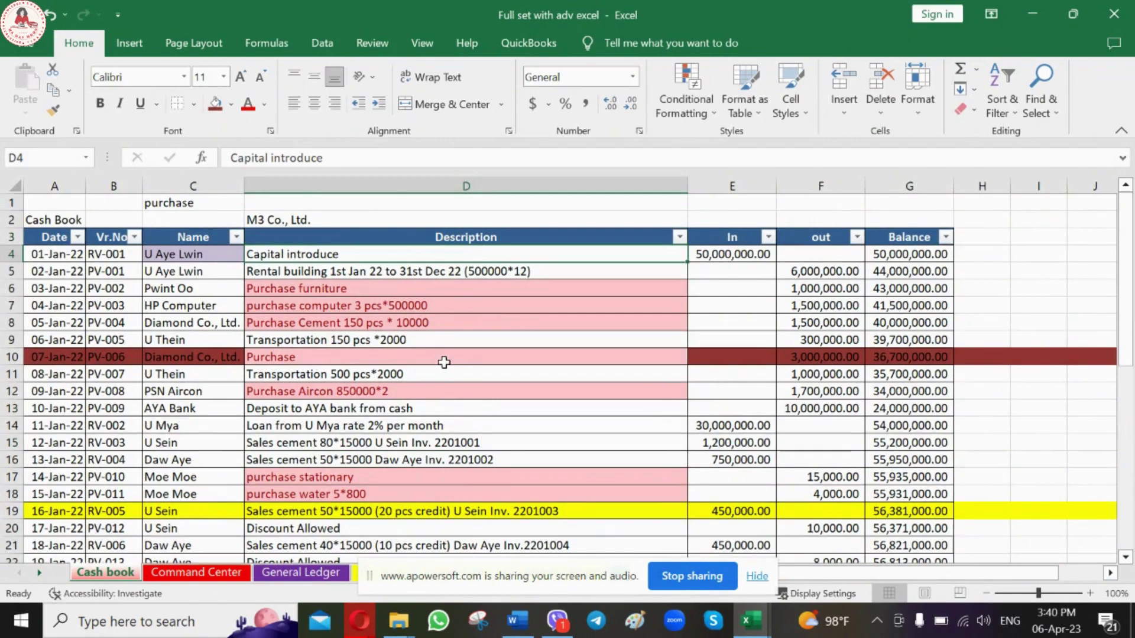
scroll(441, 365, "down", 1)
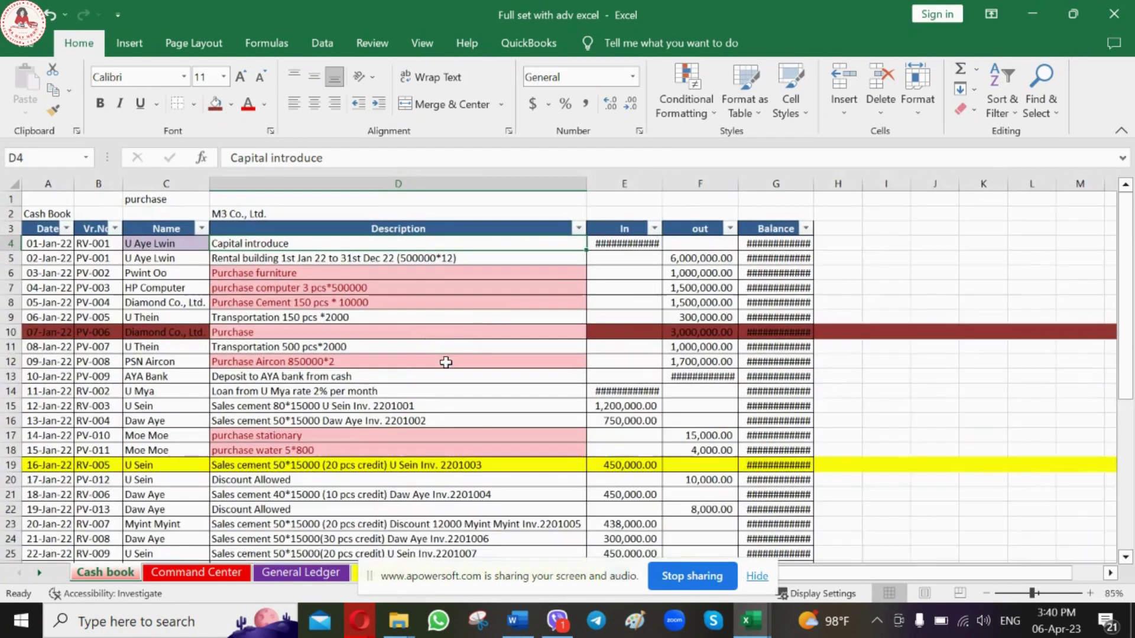
double_click(815, 189)
left_click_drag(665, 184, 670, 184)
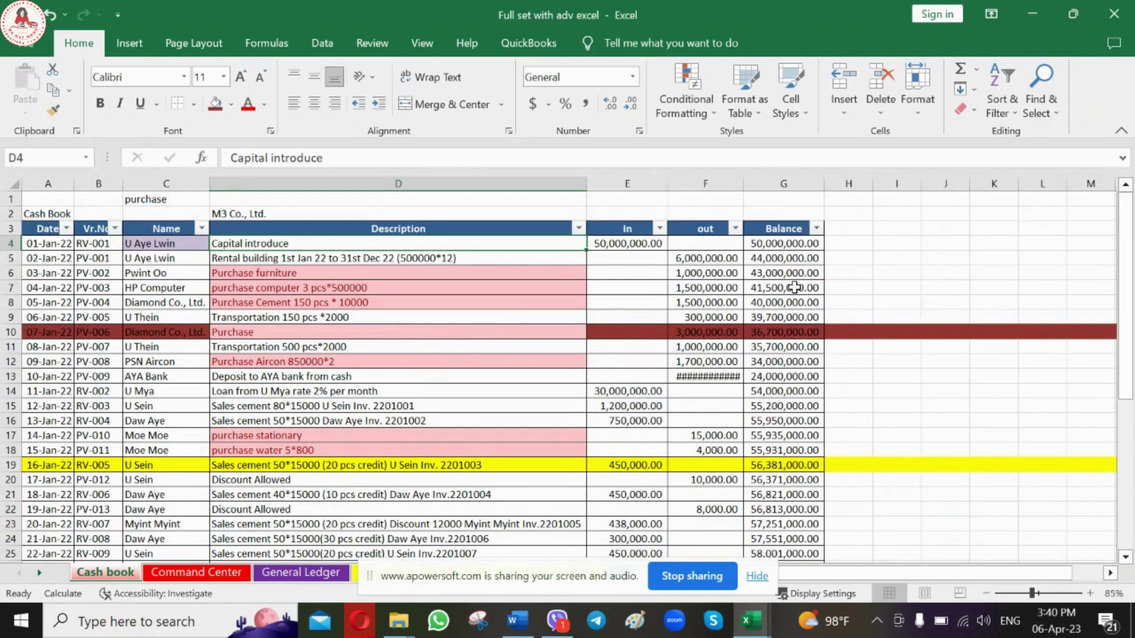
left_click(641, 246)
left_click(842, 247)
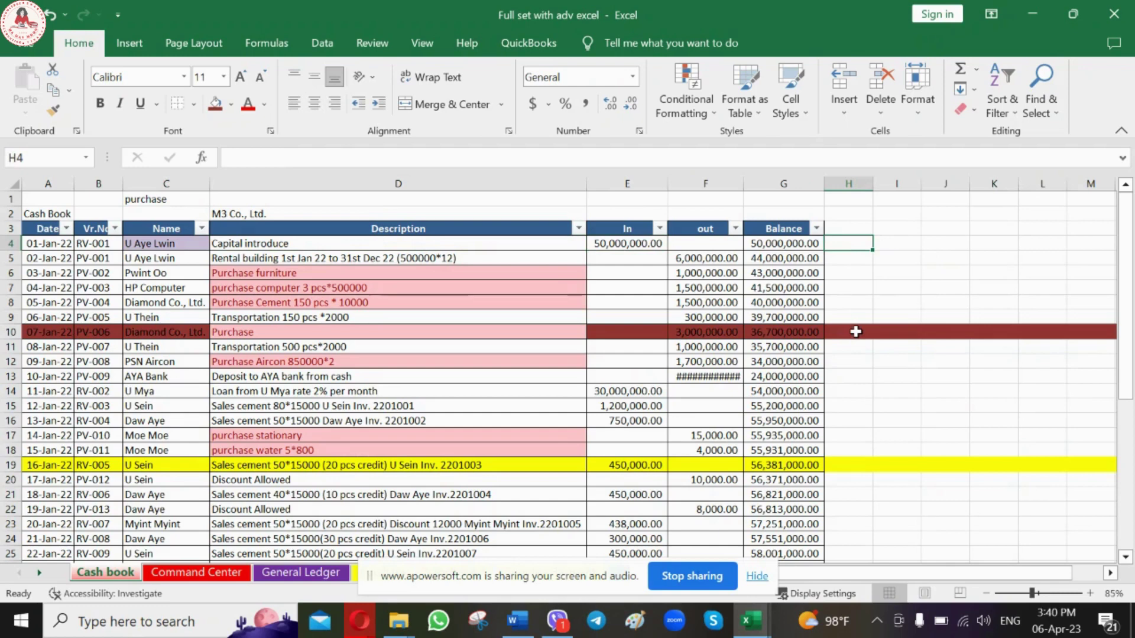
Enter Cash in H4, marked DR in I4.
type("Cash")
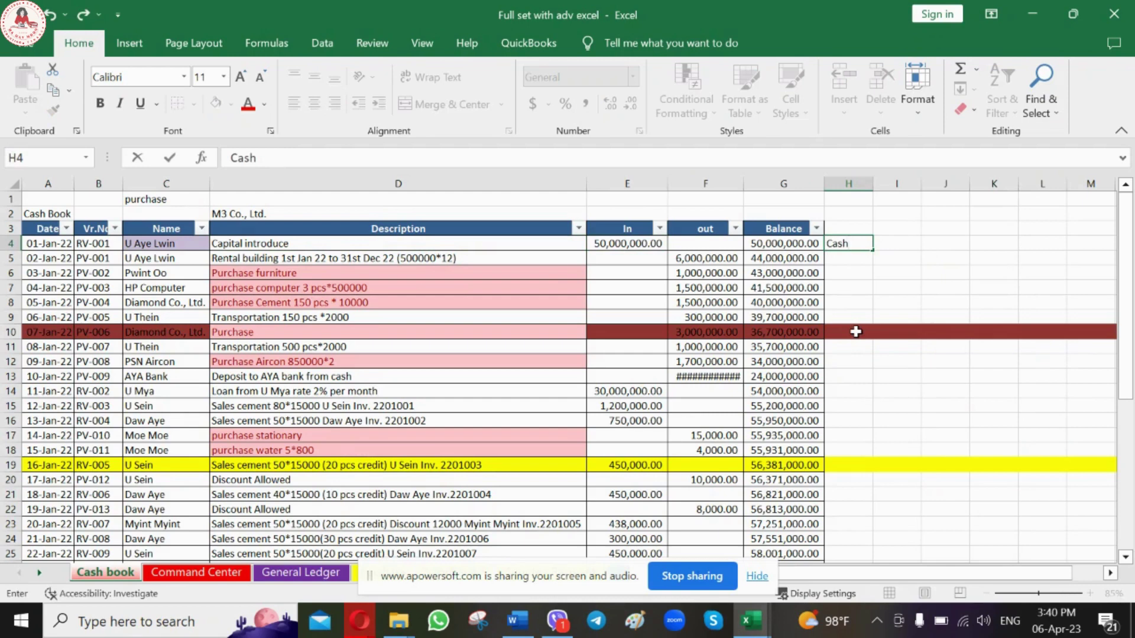
key("Tab")
type("D")
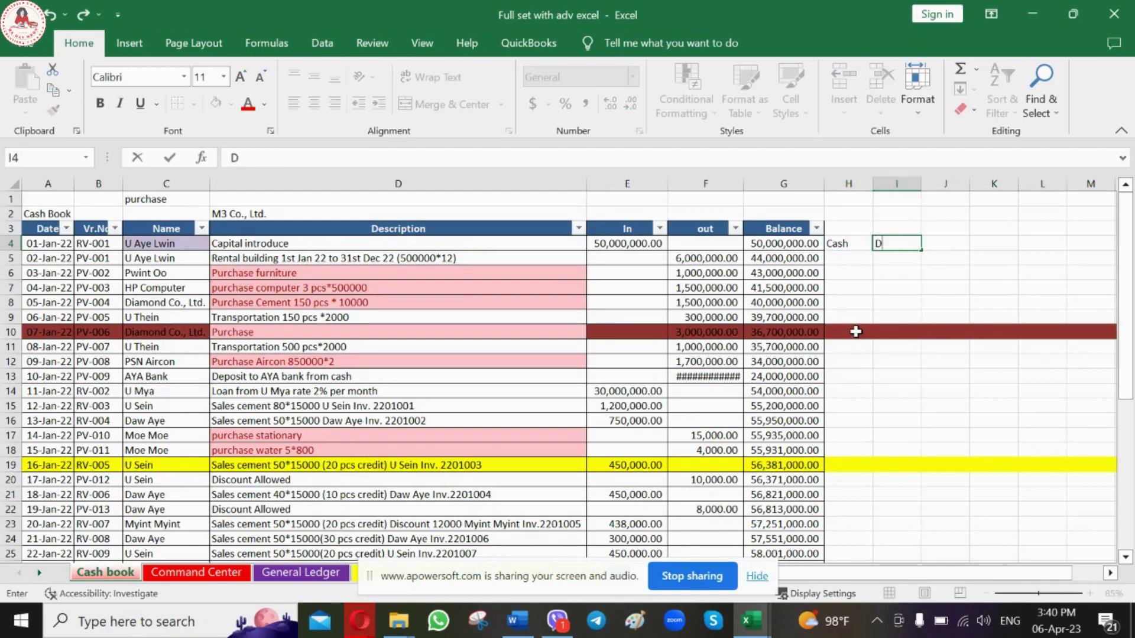
type("R")
key("ctrl+Return")
key("Return")
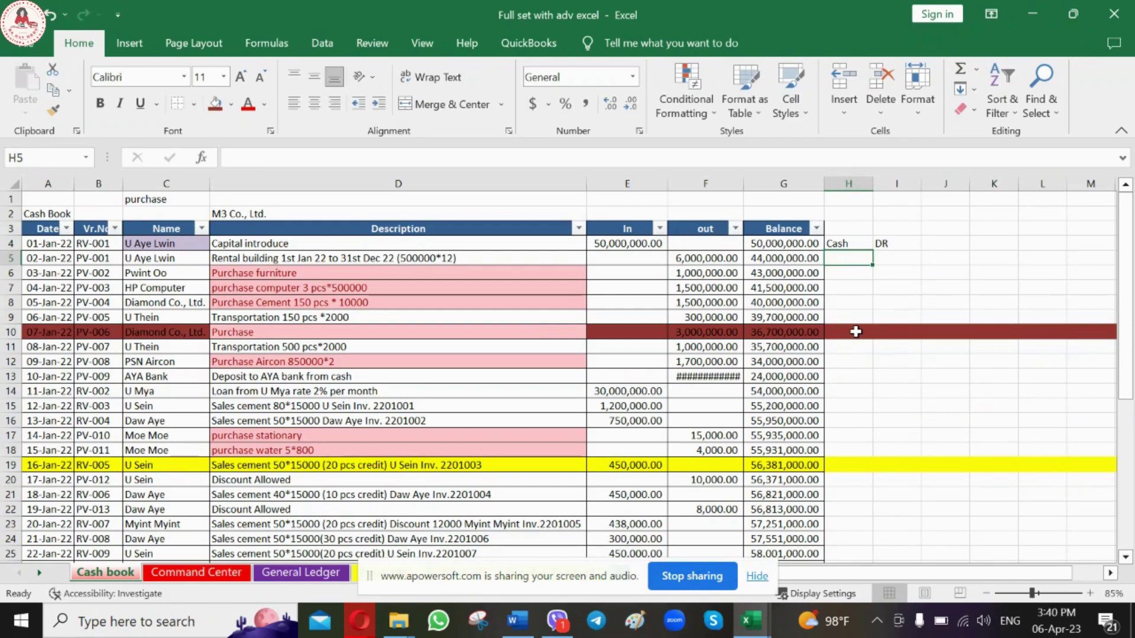
Enter Capital in H5, marked CR in J5, and recheck both entries.
type("Capita")
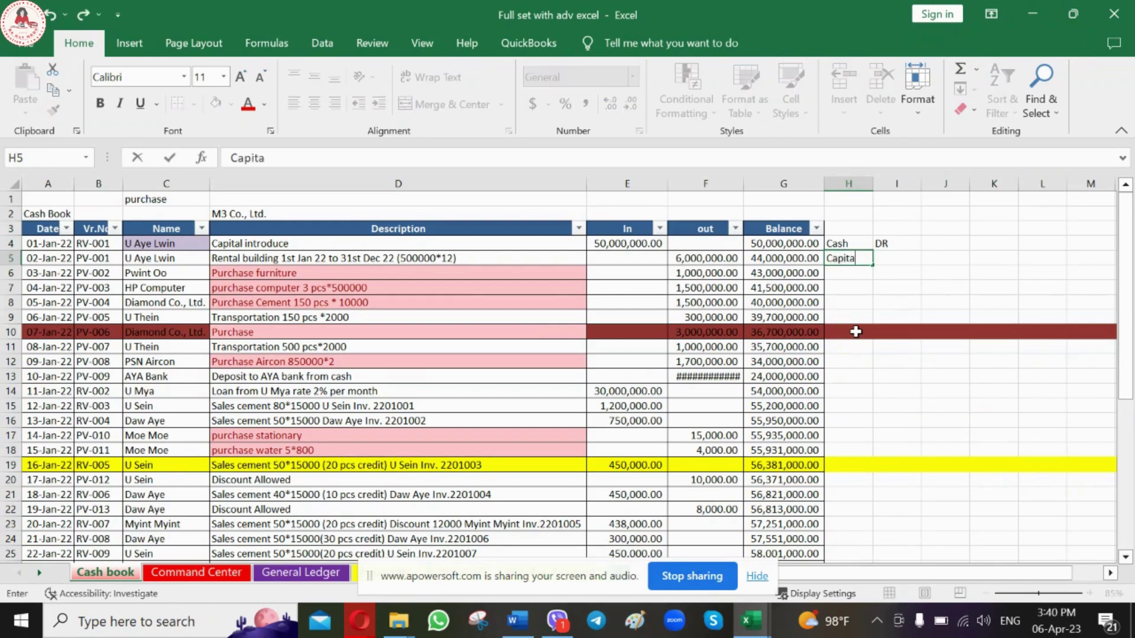
type("l")
key("Tab")
key("Tab")
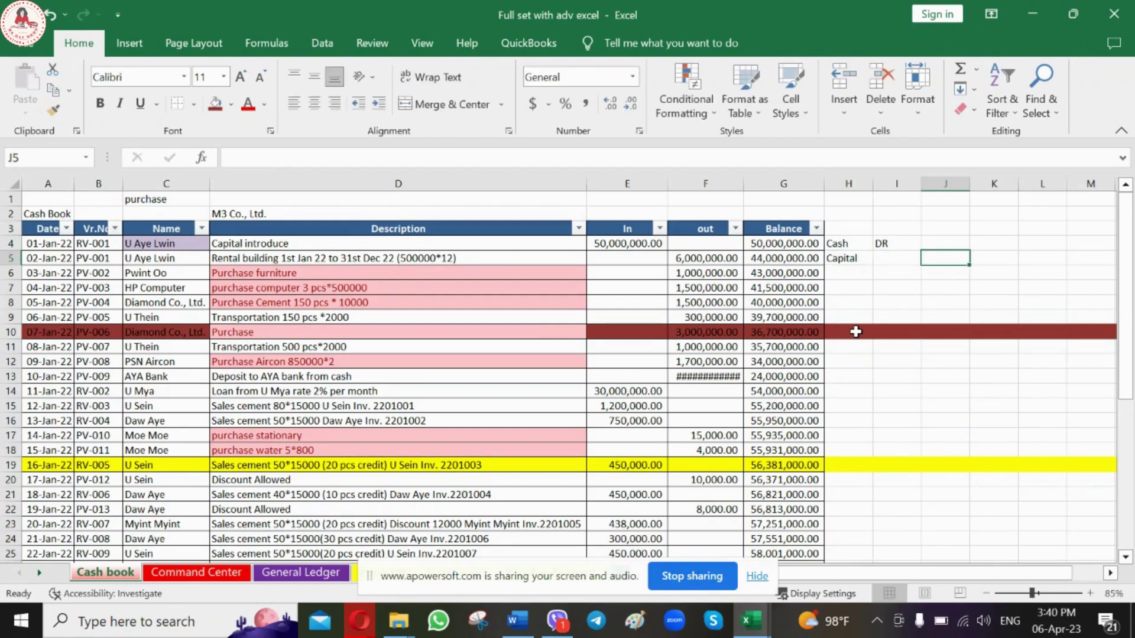
type("CR")
key("Left")
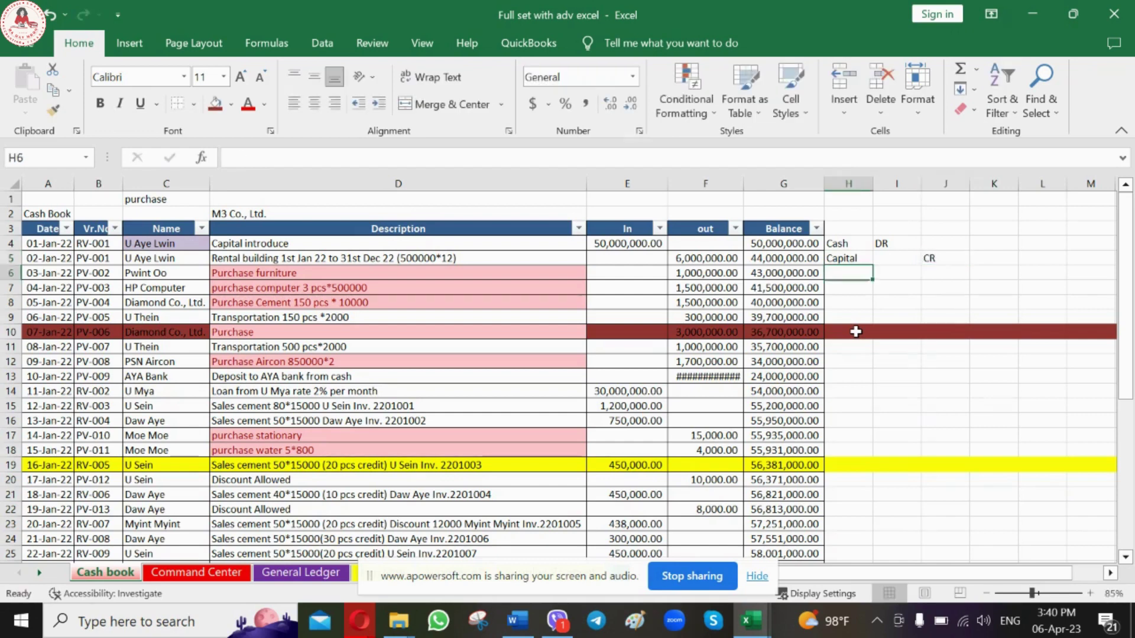
key("Left")
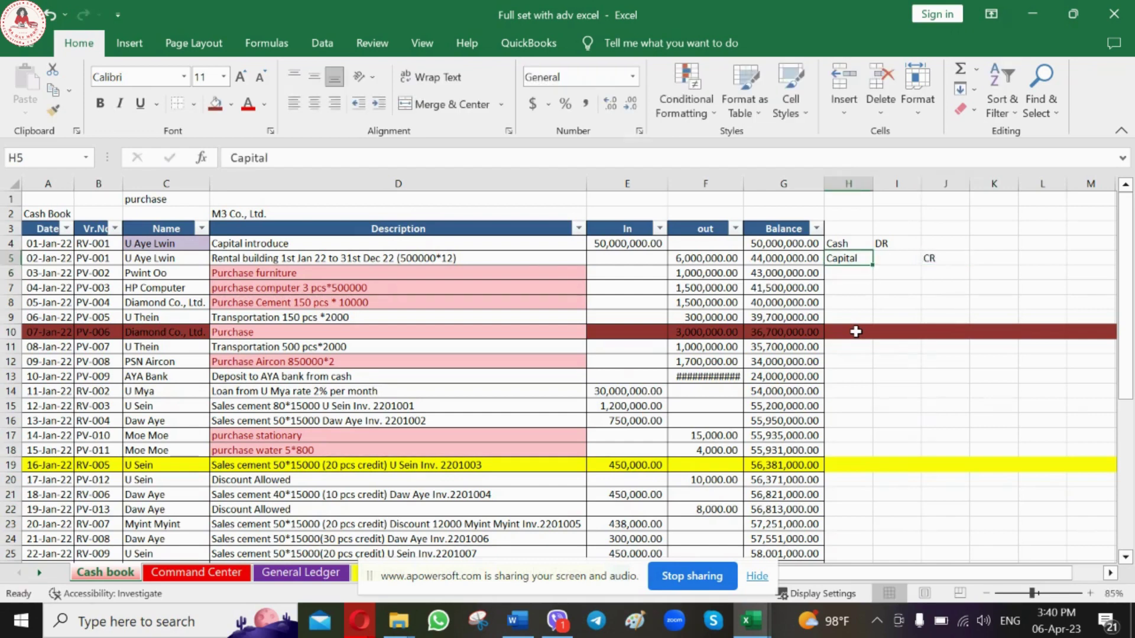
key("Up")
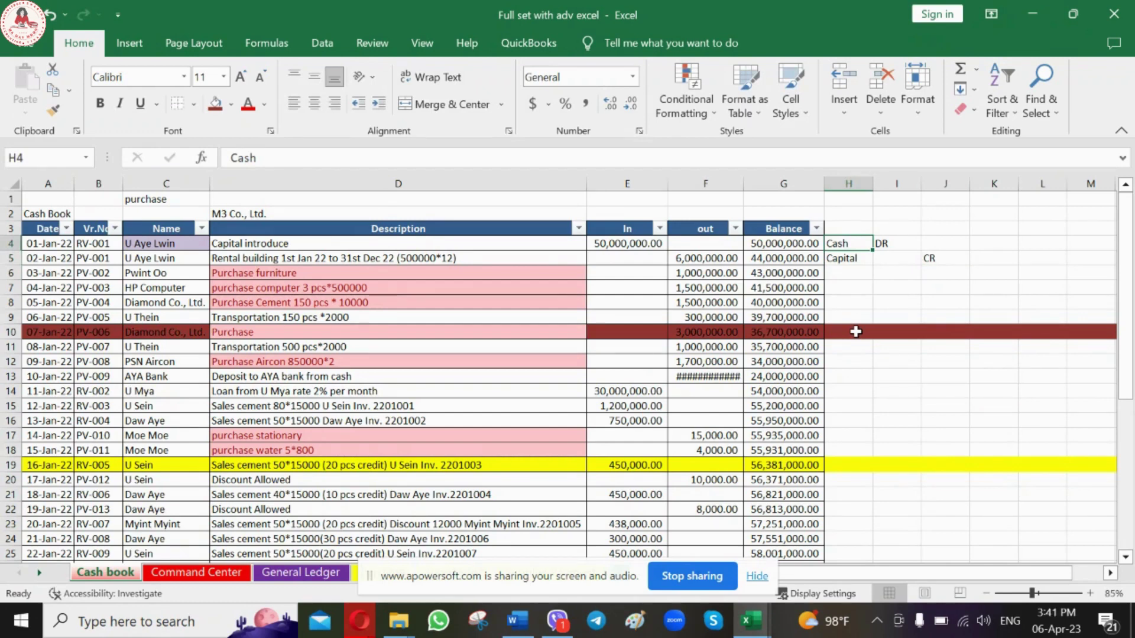
key("Down")
key("Up")
left_click(857, 260)
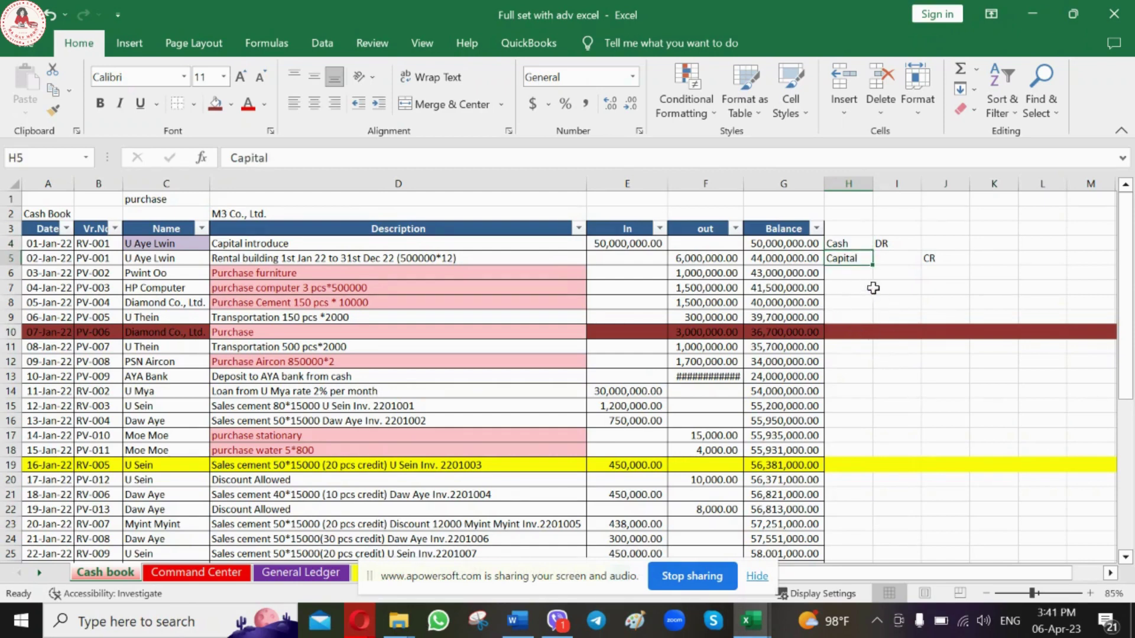
left_click_drag(850, 245, 851, 252)
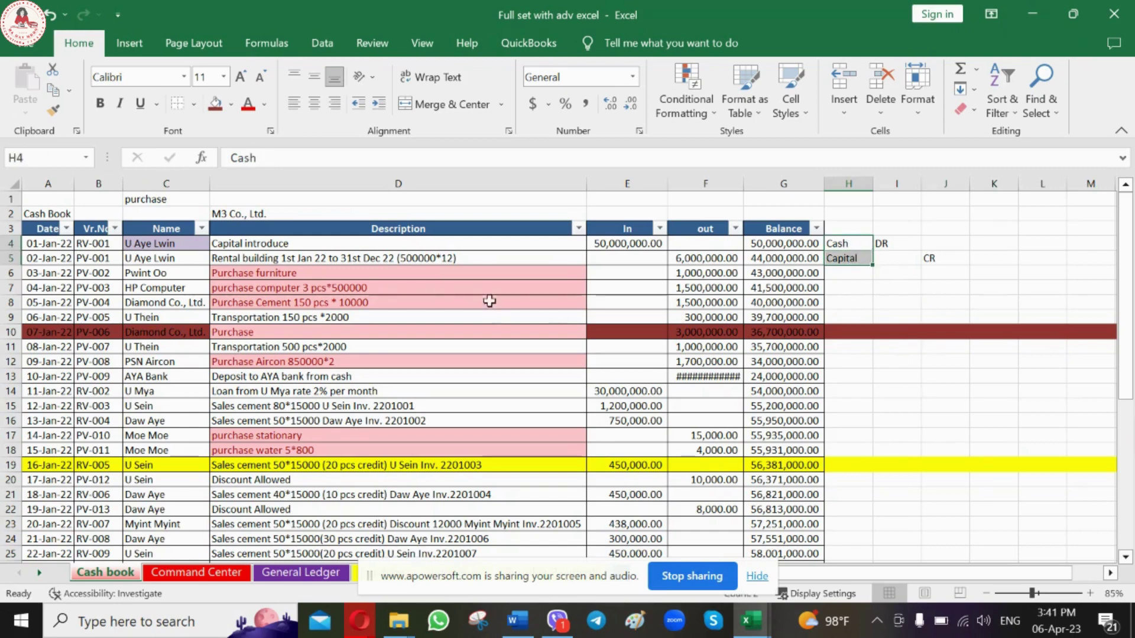
left_click(184, 257)
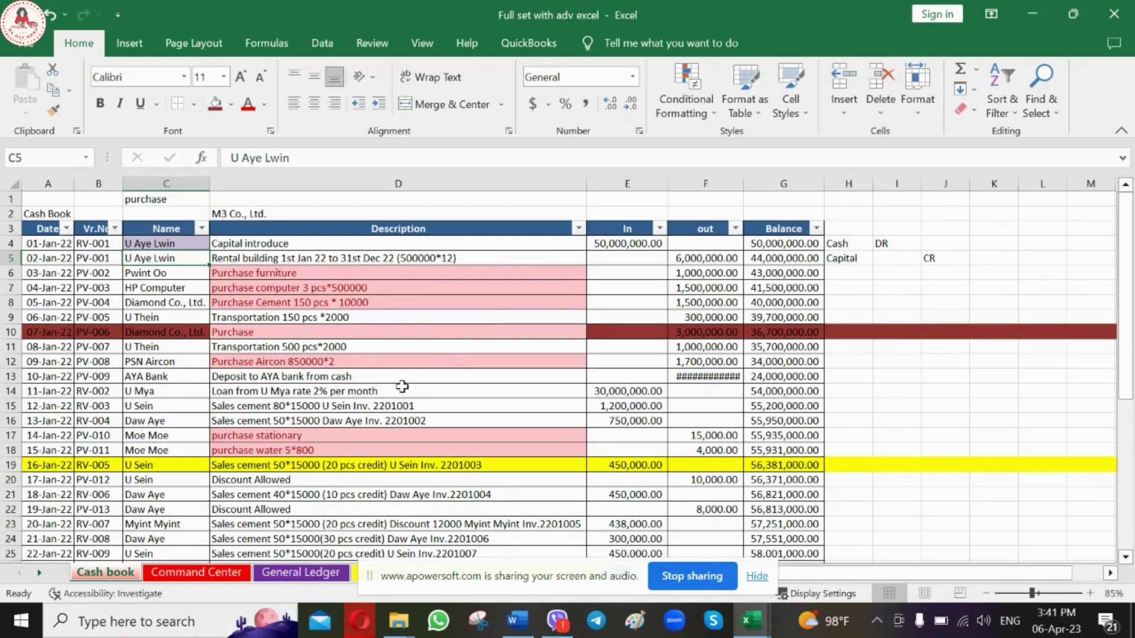
scroll(402, 387, "up", 1)
scroll(402, 387, "up", 1)
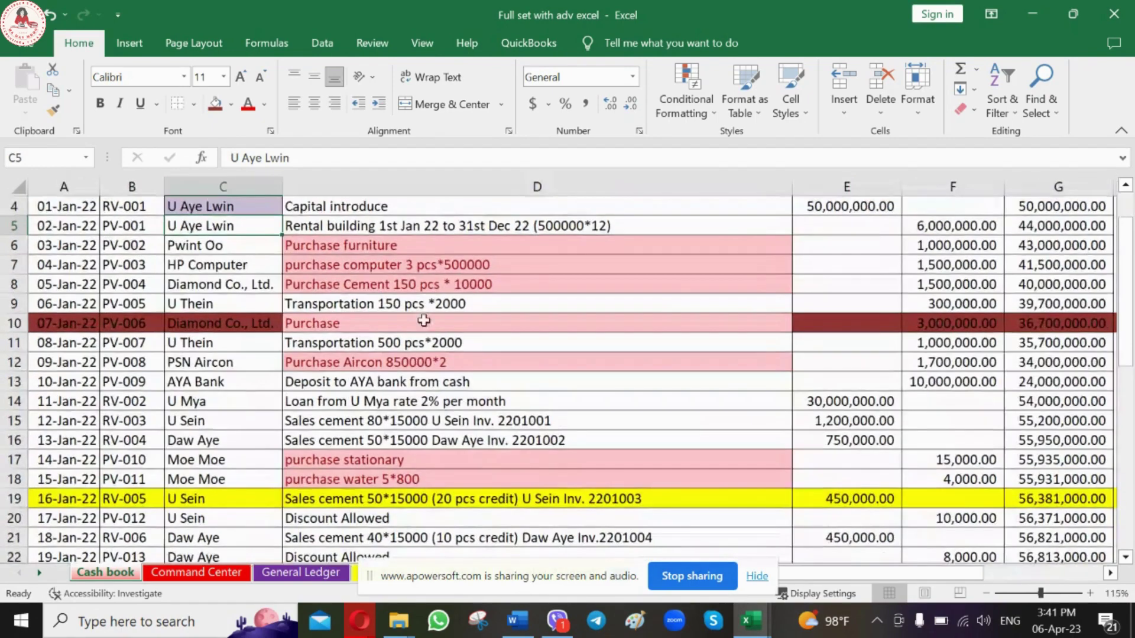
left_click(444, 231)
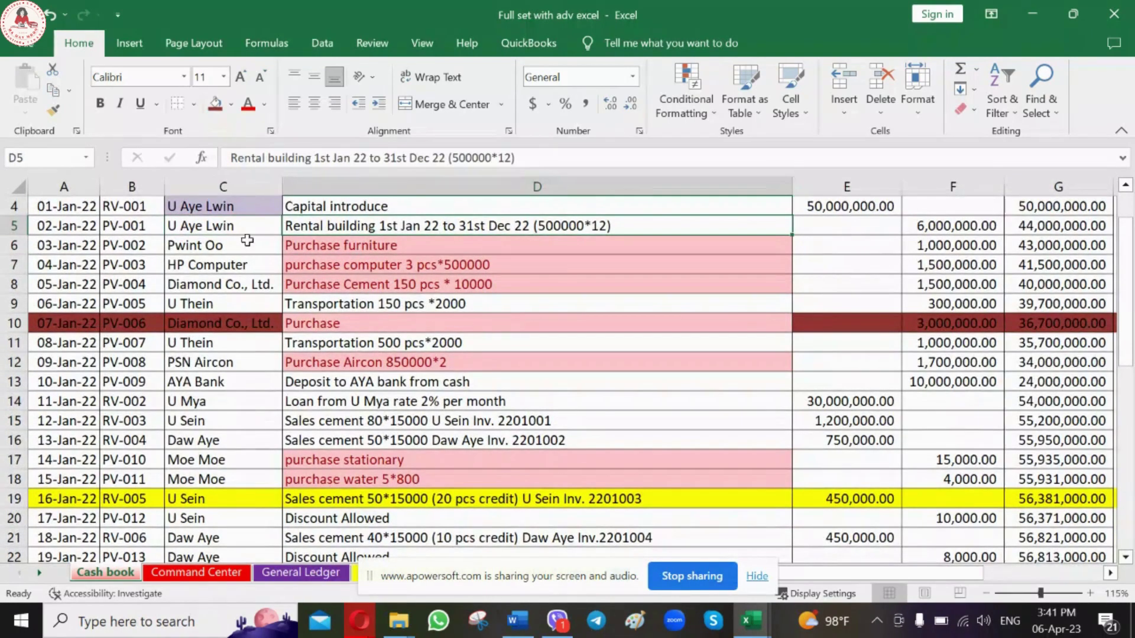
scroll(369, 316, "up", 1)
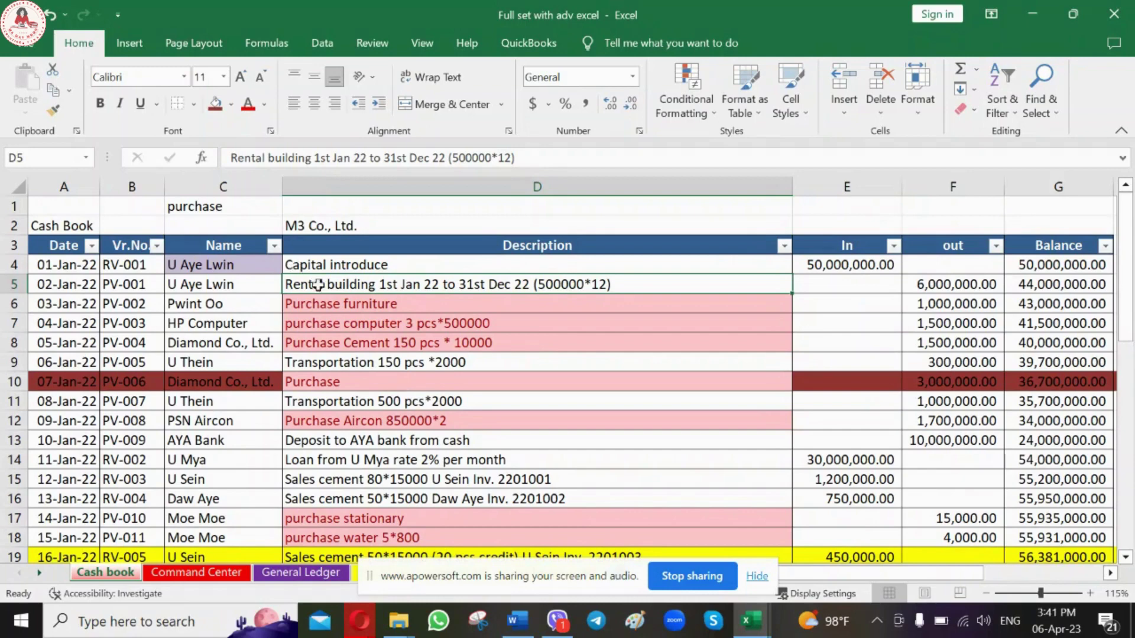
left_click(1110, 574)
left_click(1111, 573)
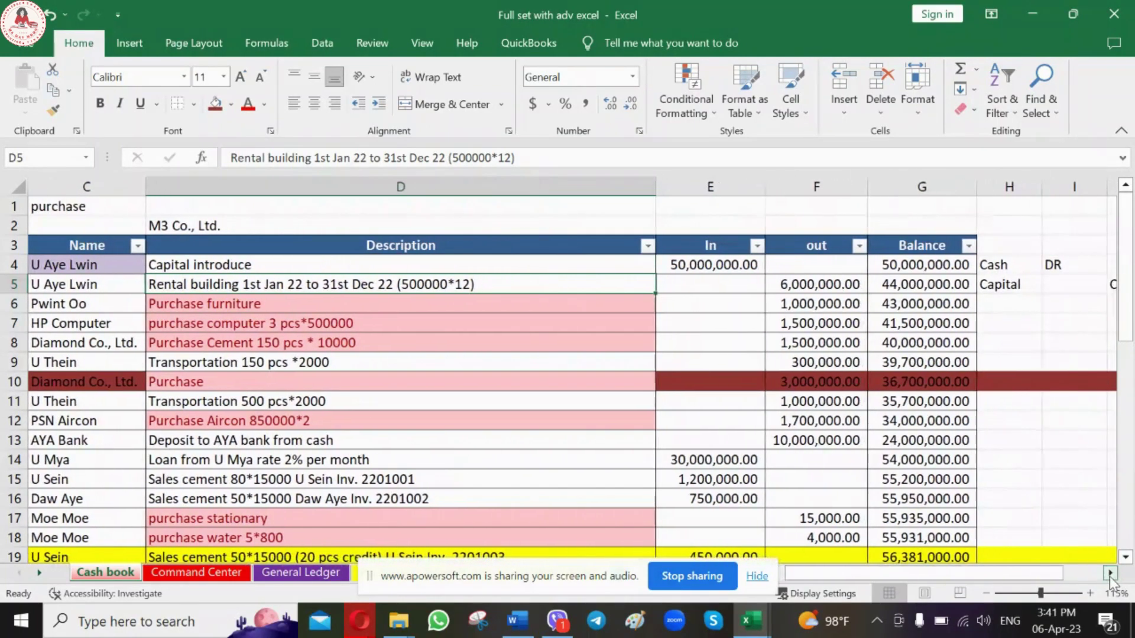
left_click(1110, 574)
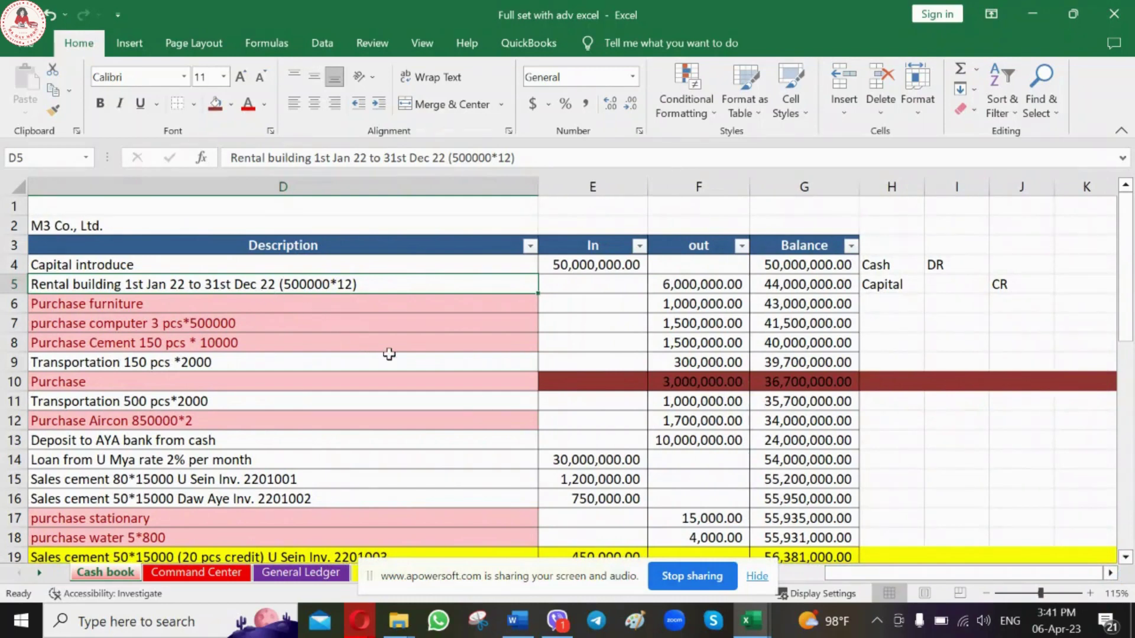
left_click(701, 282)
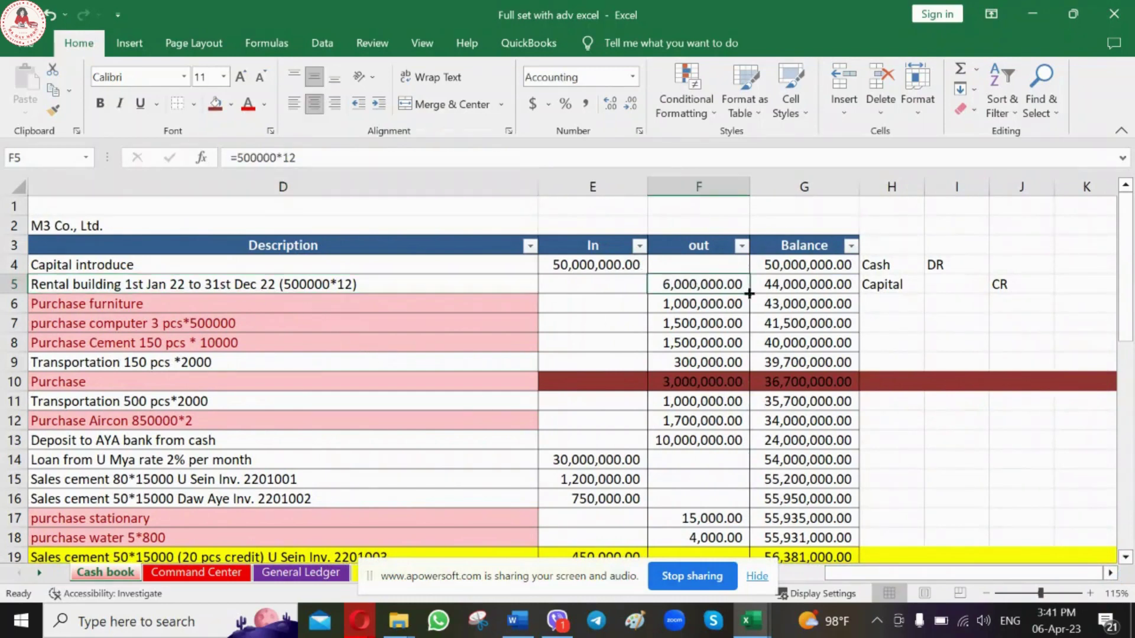
left_click(896, 322)
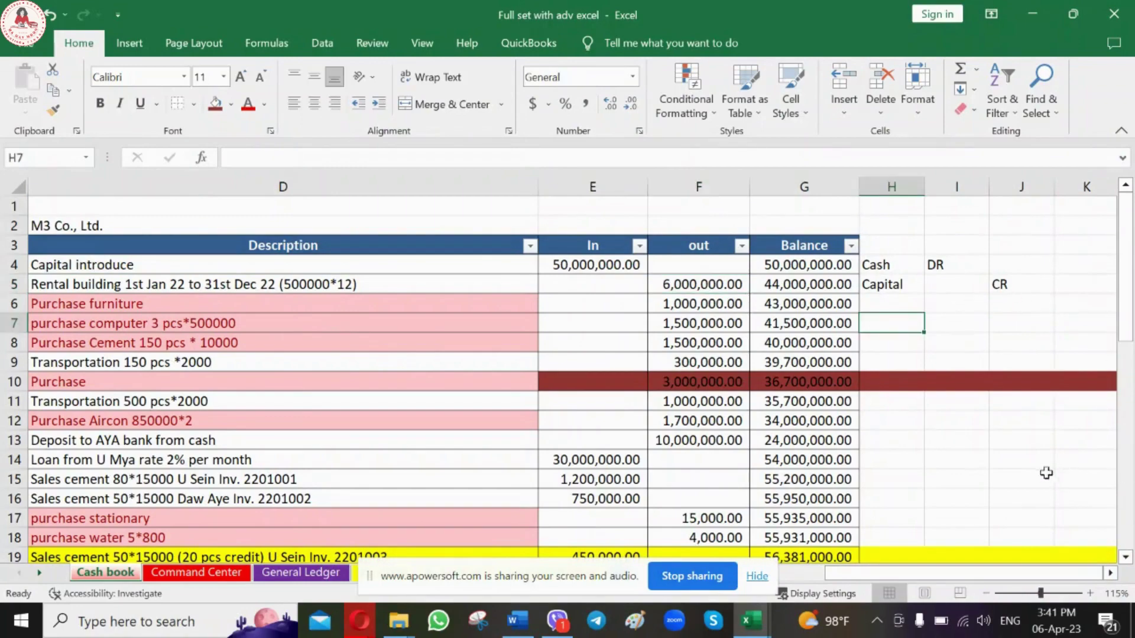
scroll(1041, 472, "up", 1, "ctrl")
scroll(1042, 471, "up", 1, "ctrl")
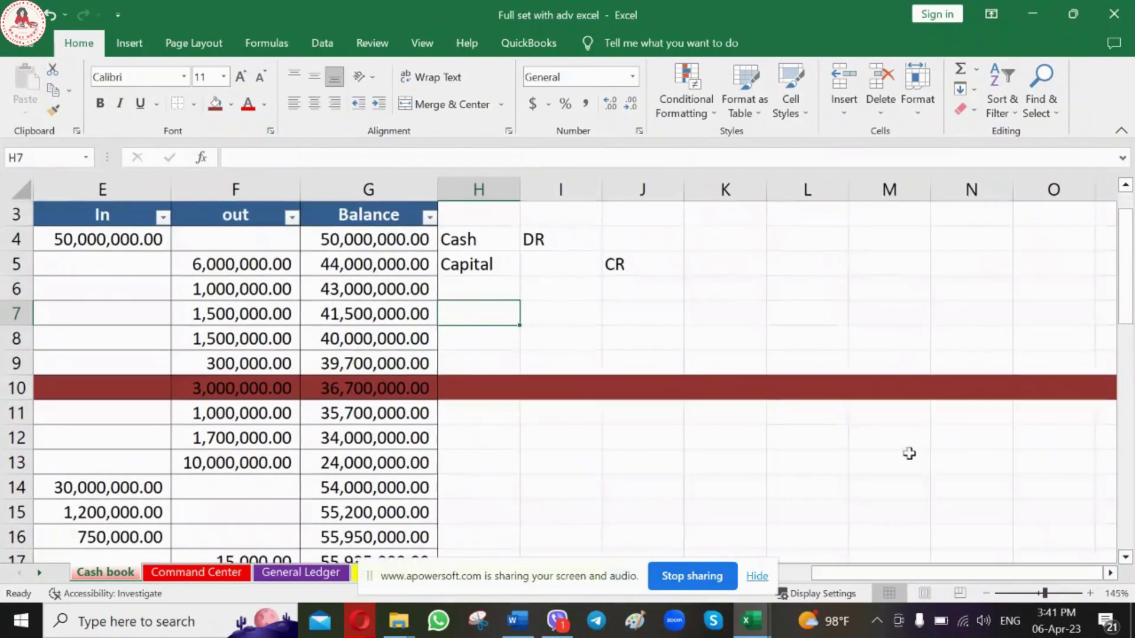
Enter Cash in H7, marked CR in I7.
left_click(278, 264)
left_click(504, 307)
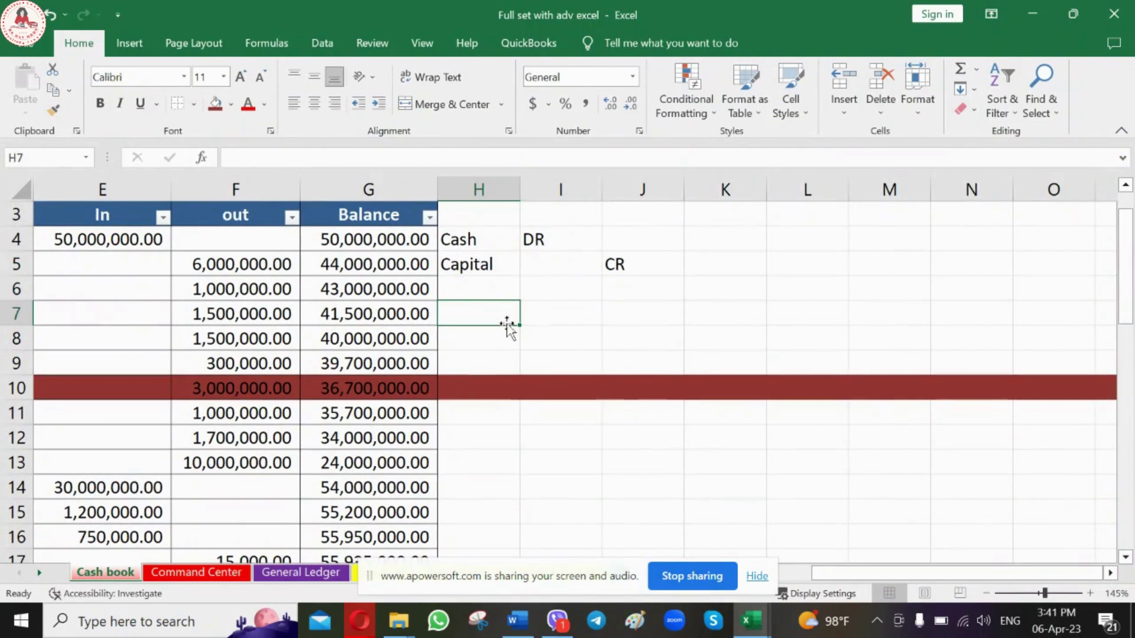
type("Cash")
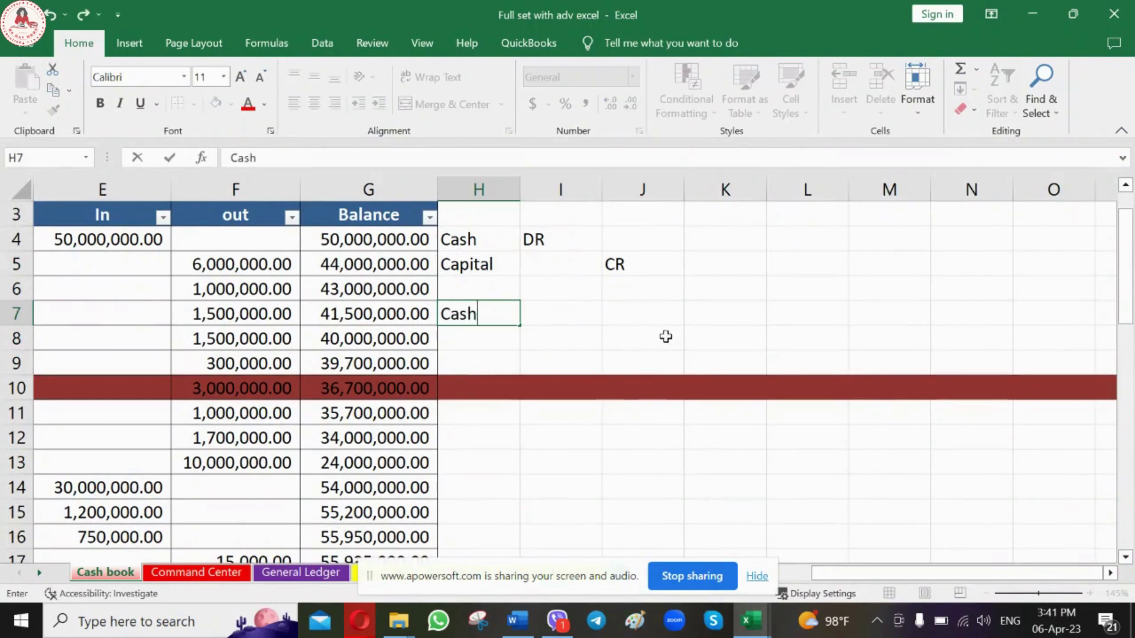
key("Tab")
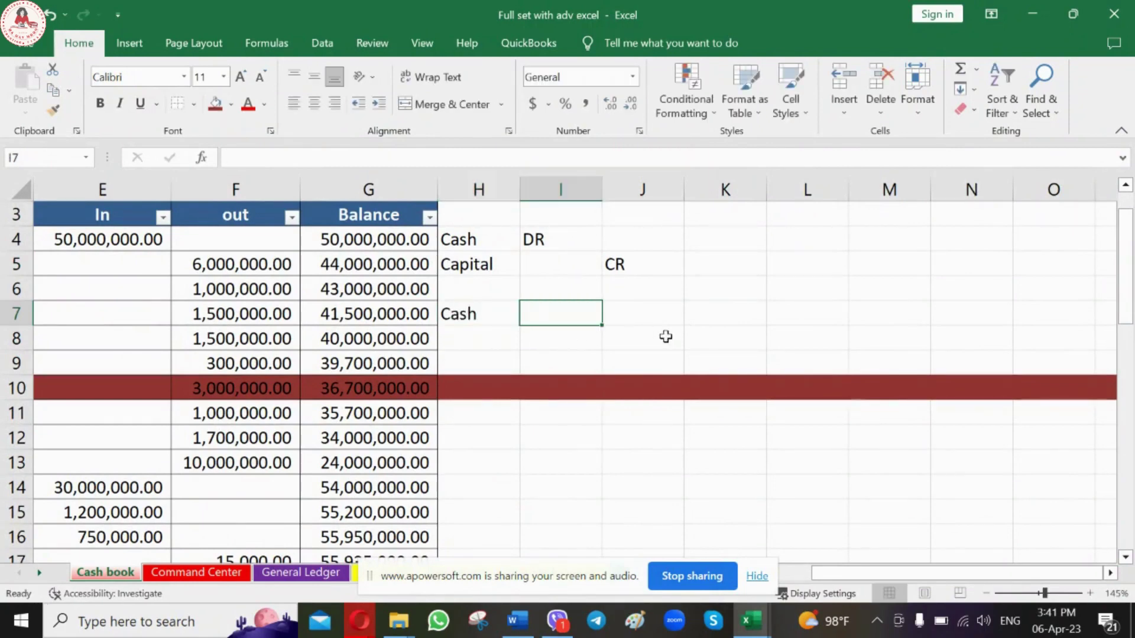
type("CR")
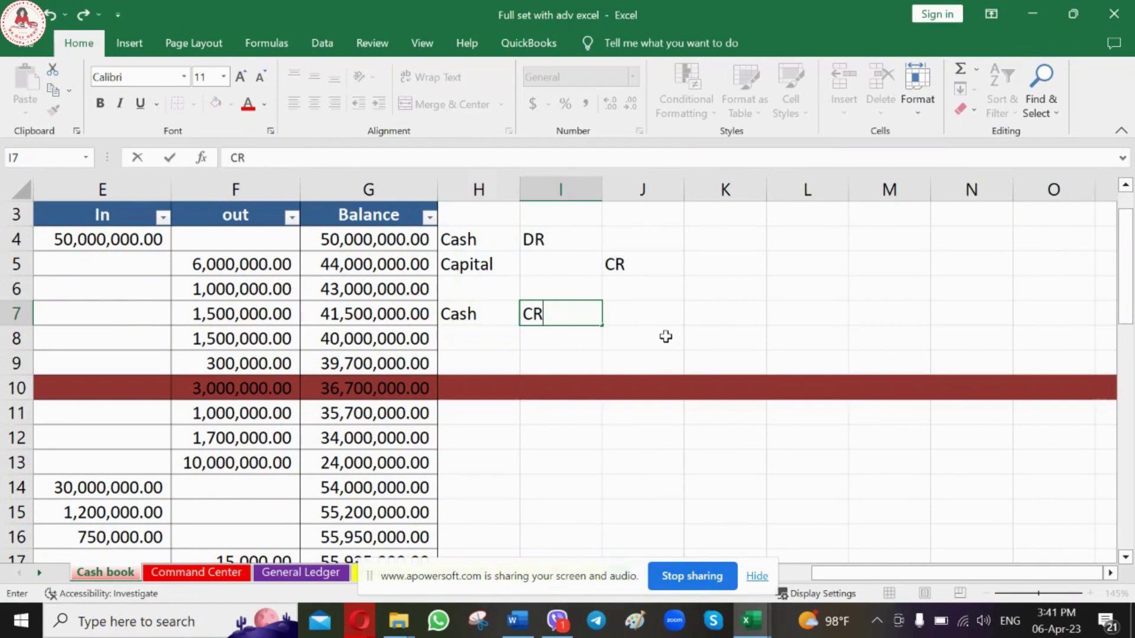
key("Return")
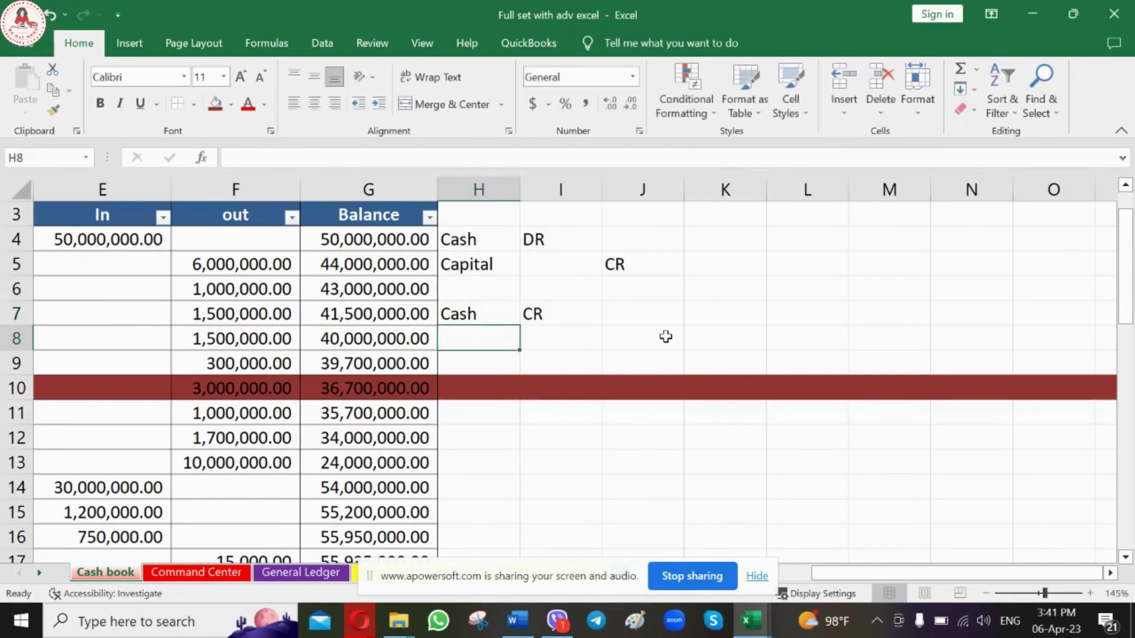
Enter Prepaid Rent in H8, marked DR in J8.
type("P")
type("rep")
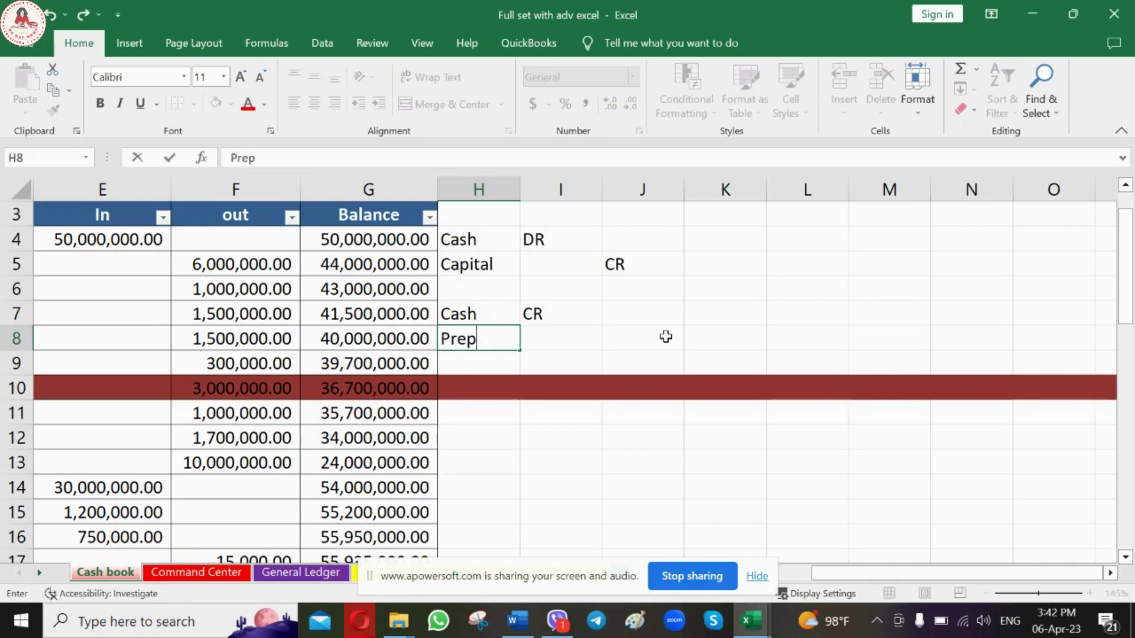
type("aid Rent")
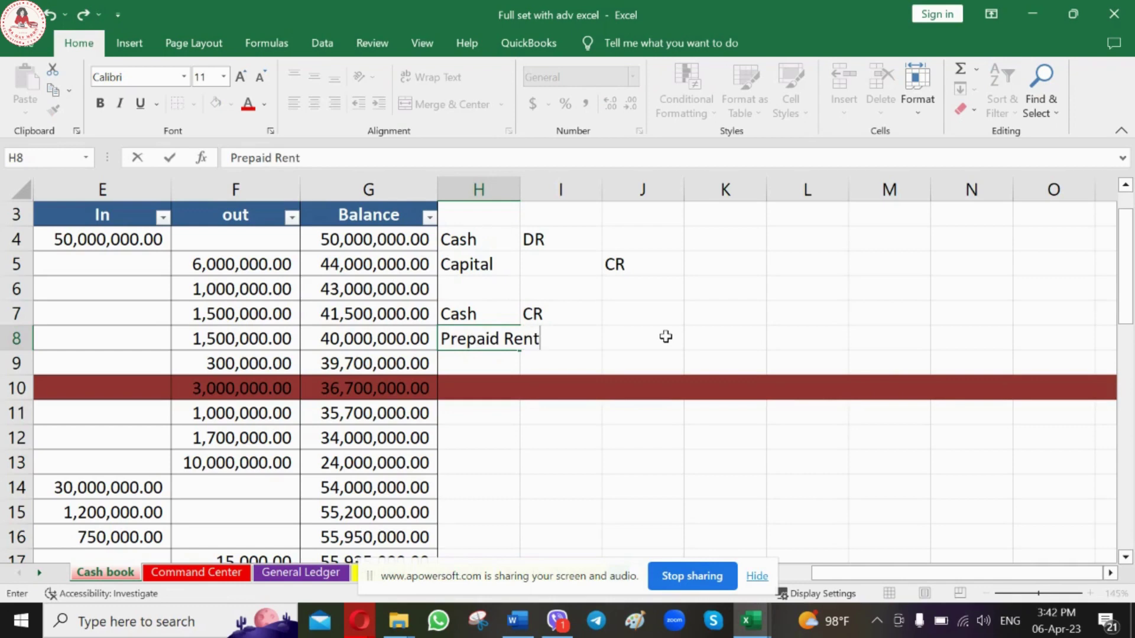
key("Tab")
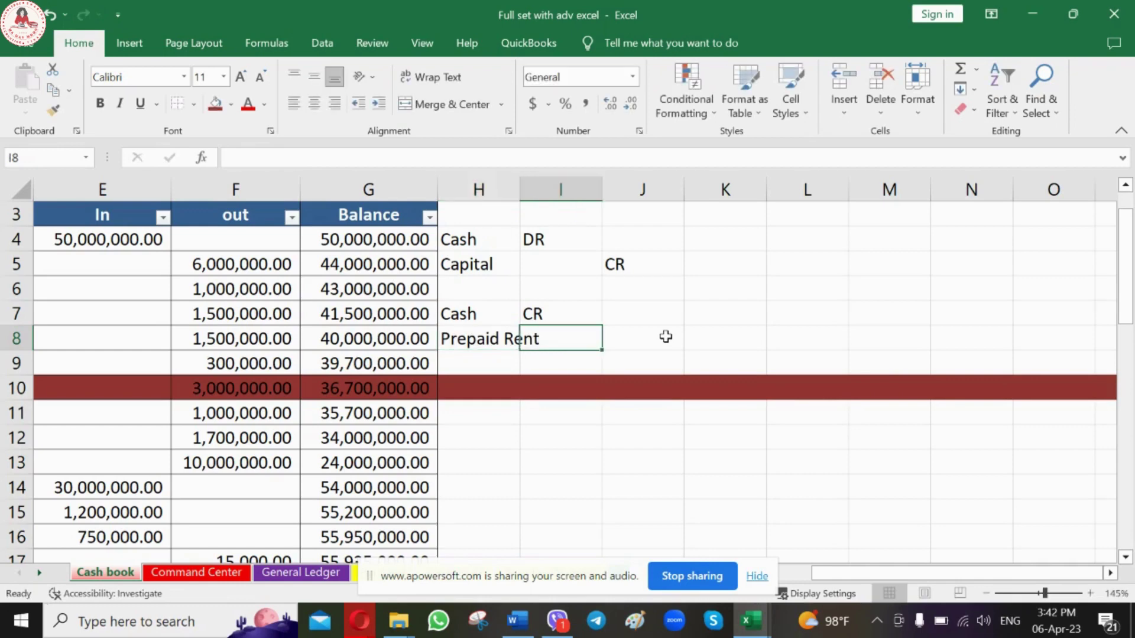
key("shift+F10")
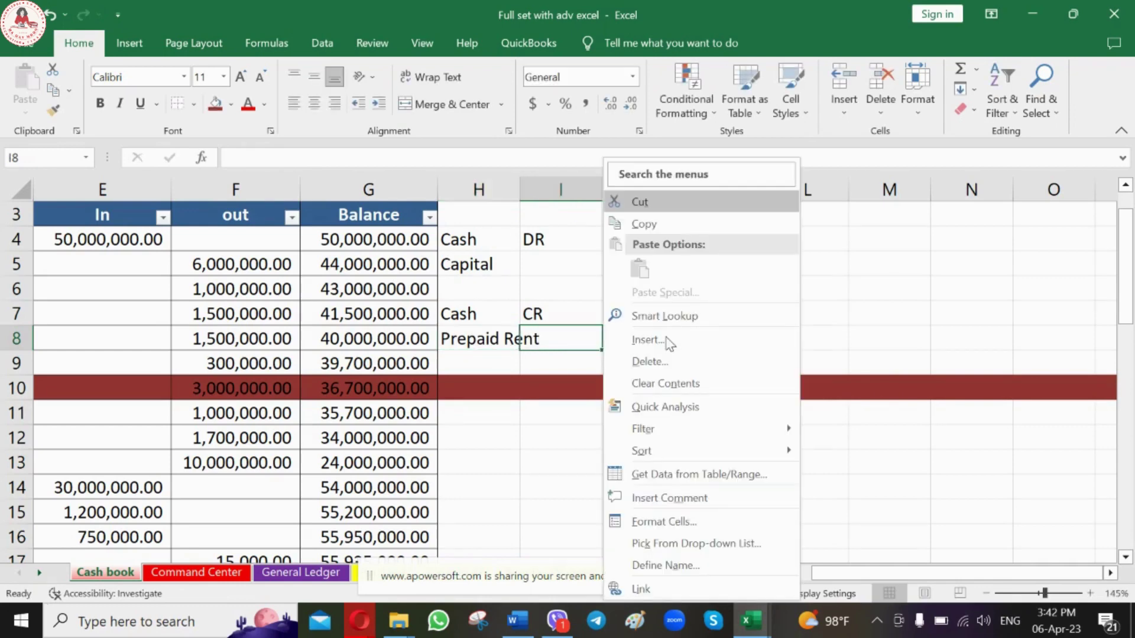
left_click(481, 343)
left_click(628, 335)
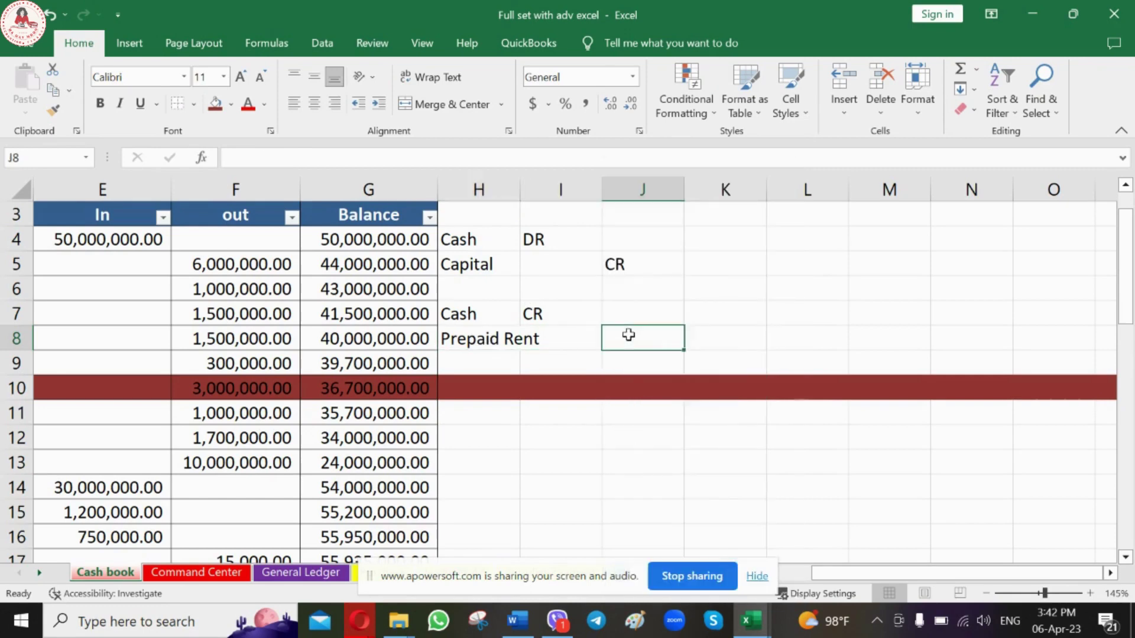
type("DR")
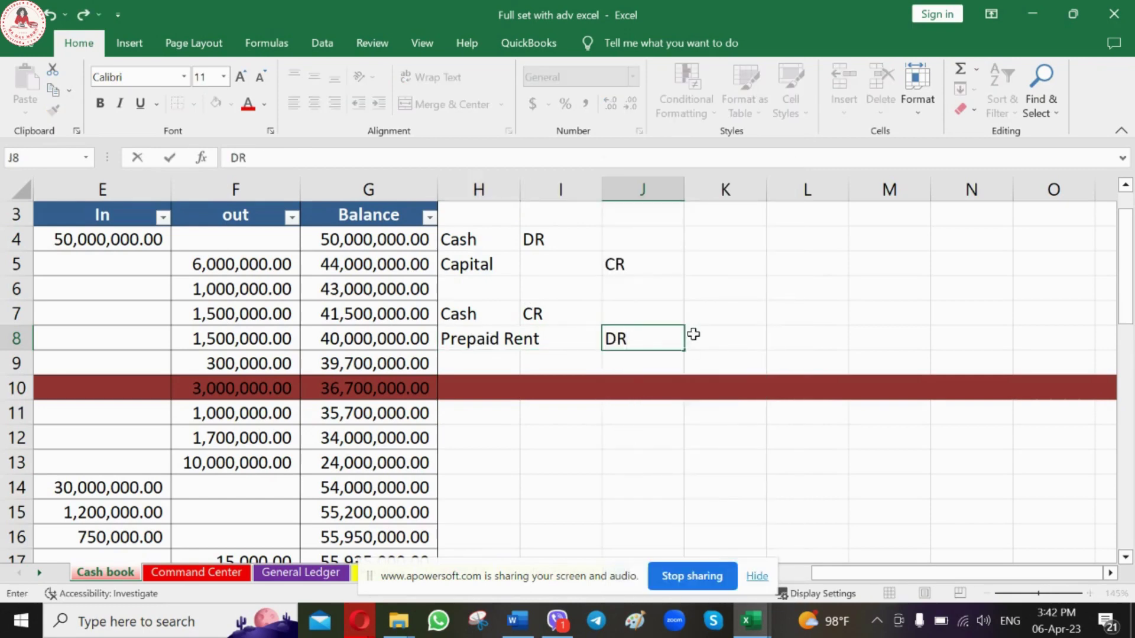
key("Return")
Review the Cash and Prepaid Rent entries in rows 7–8, ending at the rental entry's date.
key("Up")
key("Left")
key("Left")
key("Up")
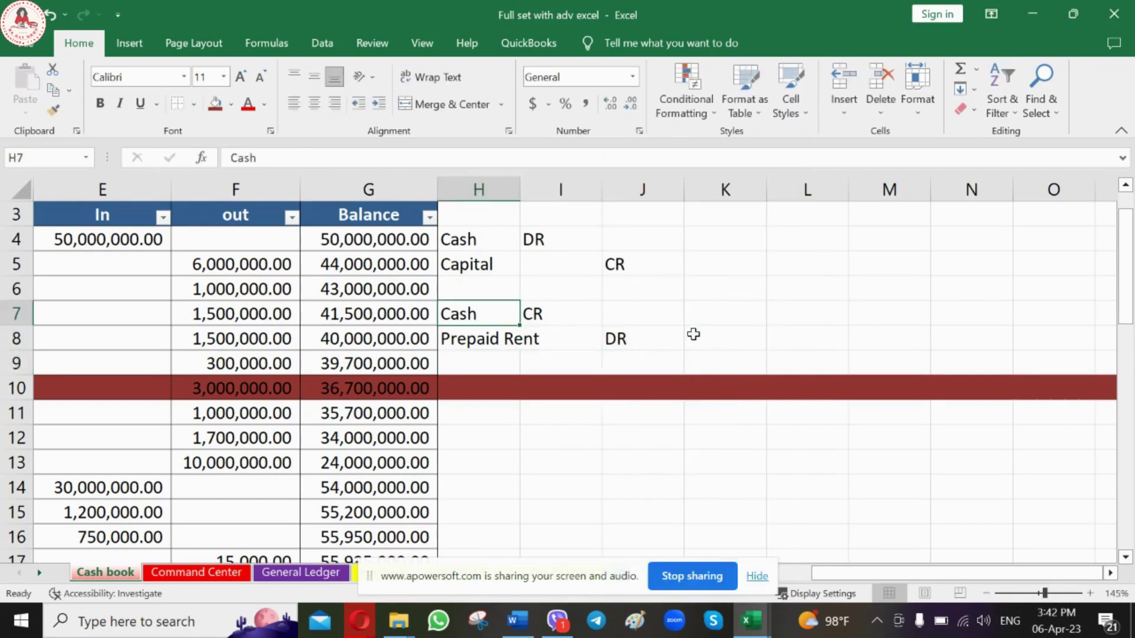
key("Right")
key("Right")
key("Down")
key("Left")
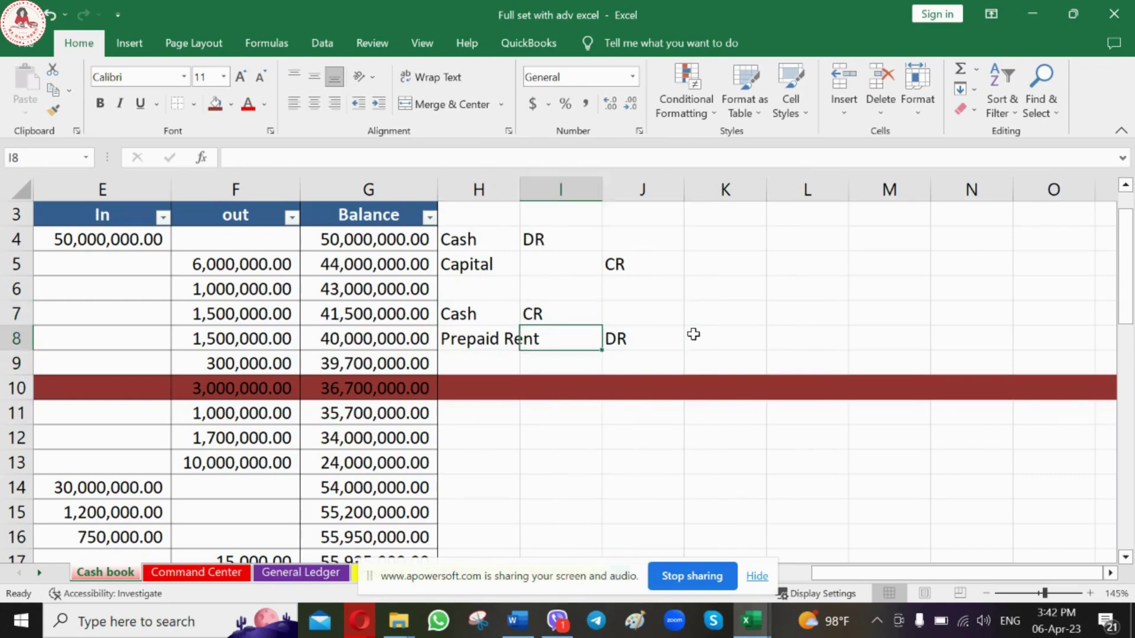
key("Left")
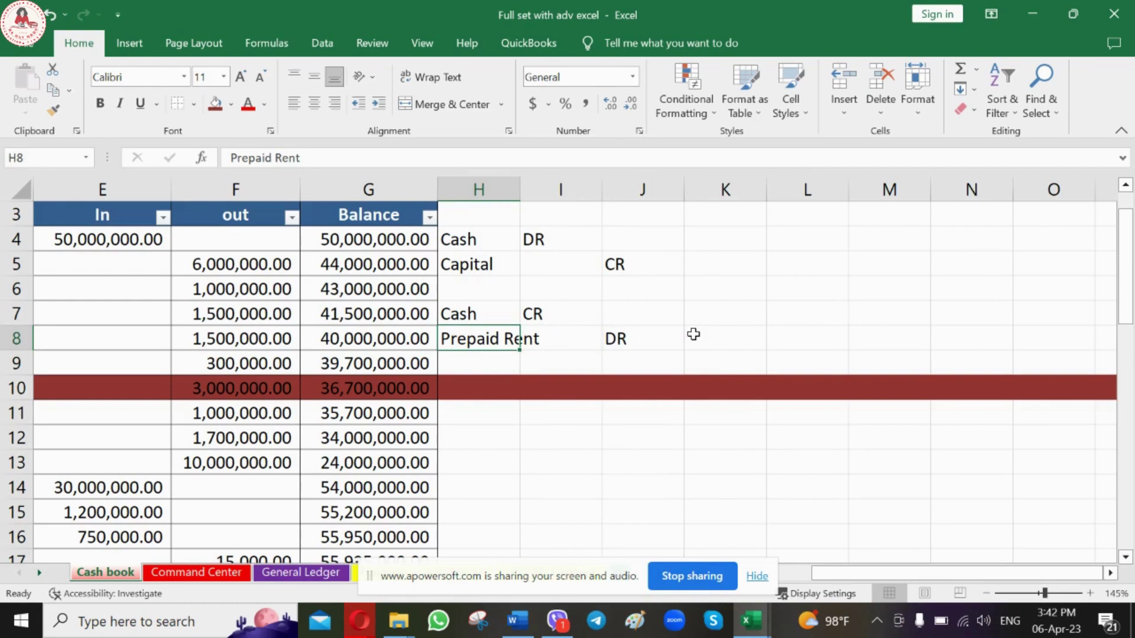
key("Left")
key("Left")
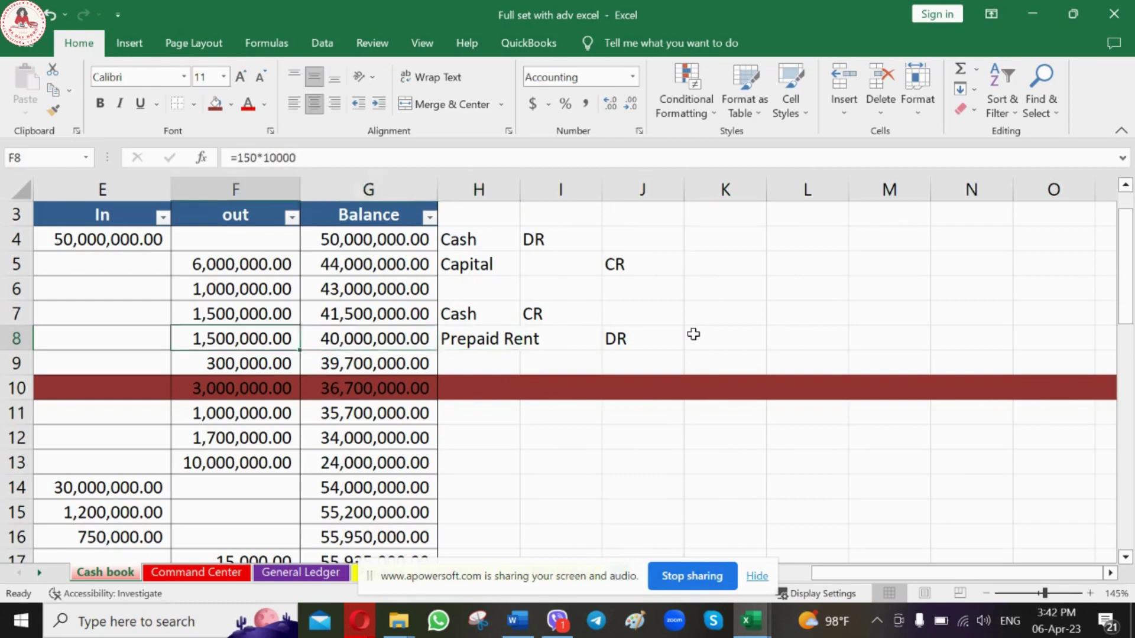
key("Home")
key("Up")
key("Up")
key("Up")
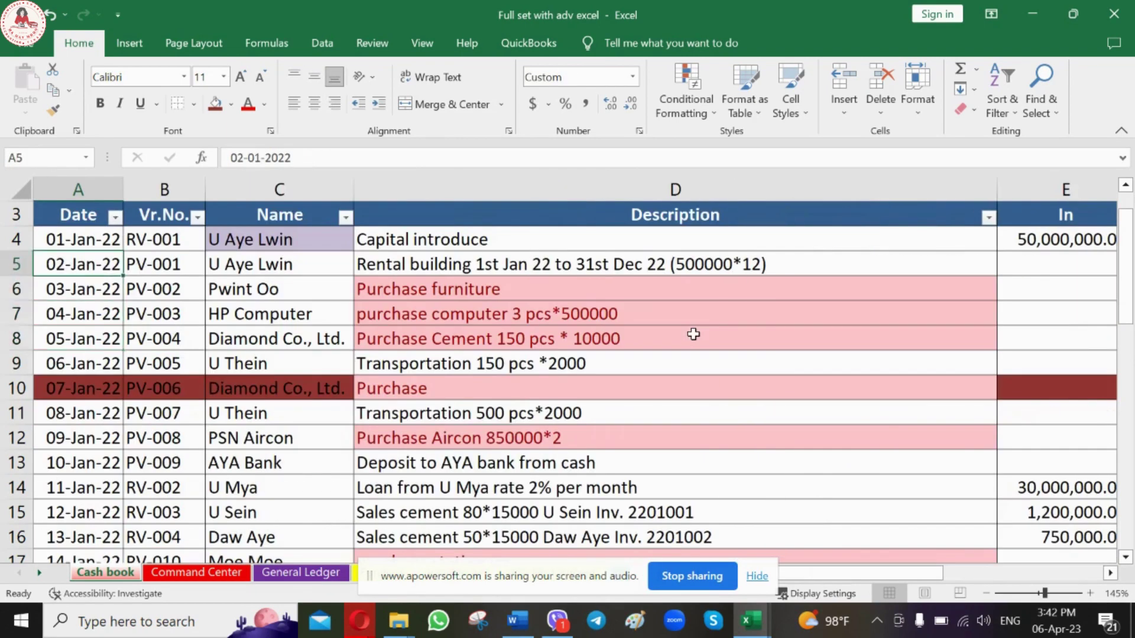
key("Down")
key("Right")
key("Right")
key("Right")
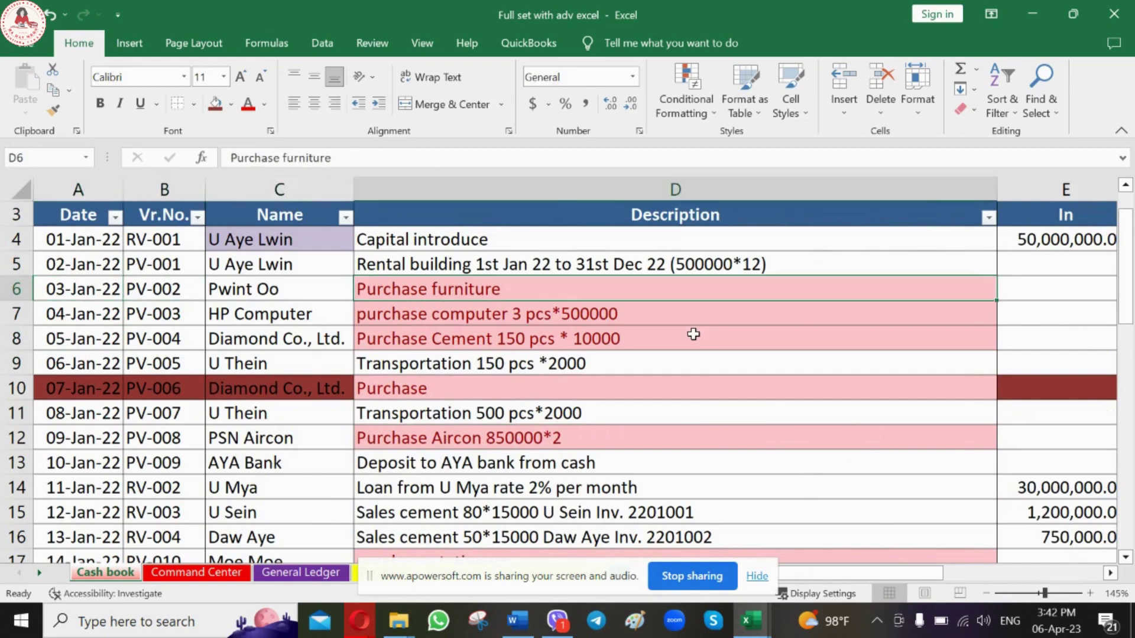
key("Right")
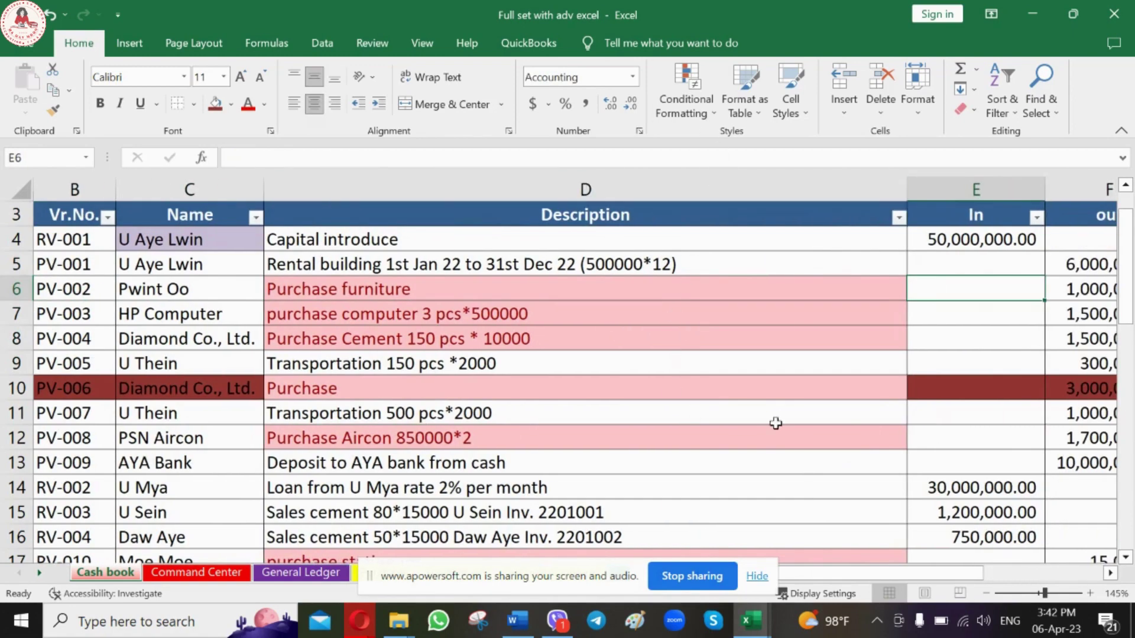
scroll(774, 427, "up", 1)
scroll(828, 444, "up", 1)
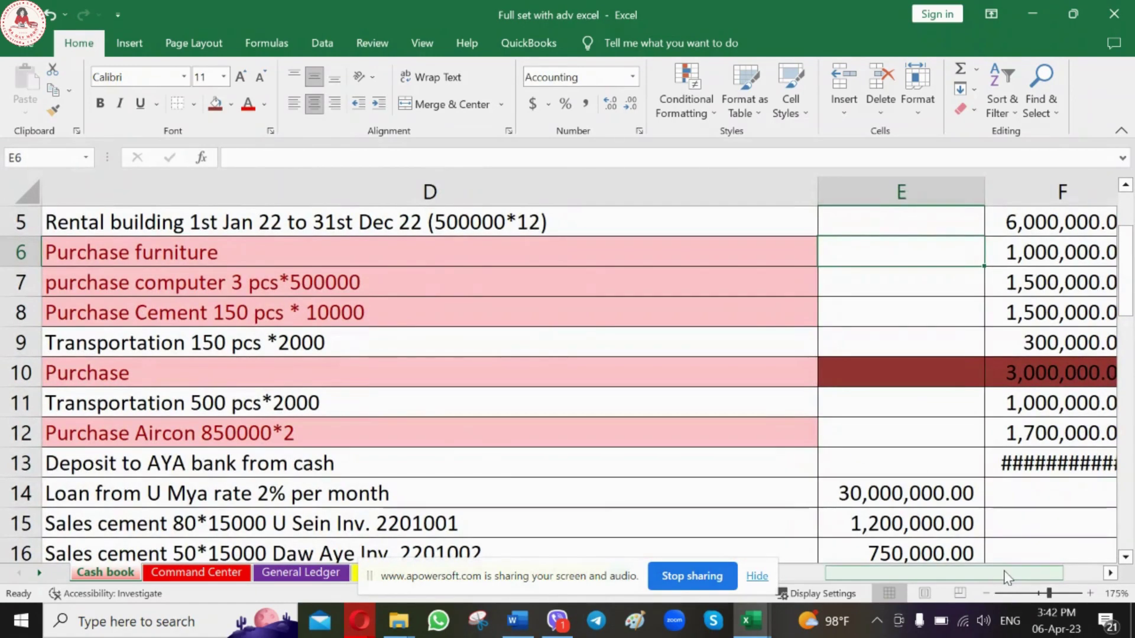
left_click_drag(1005, 574, 1020, 573)
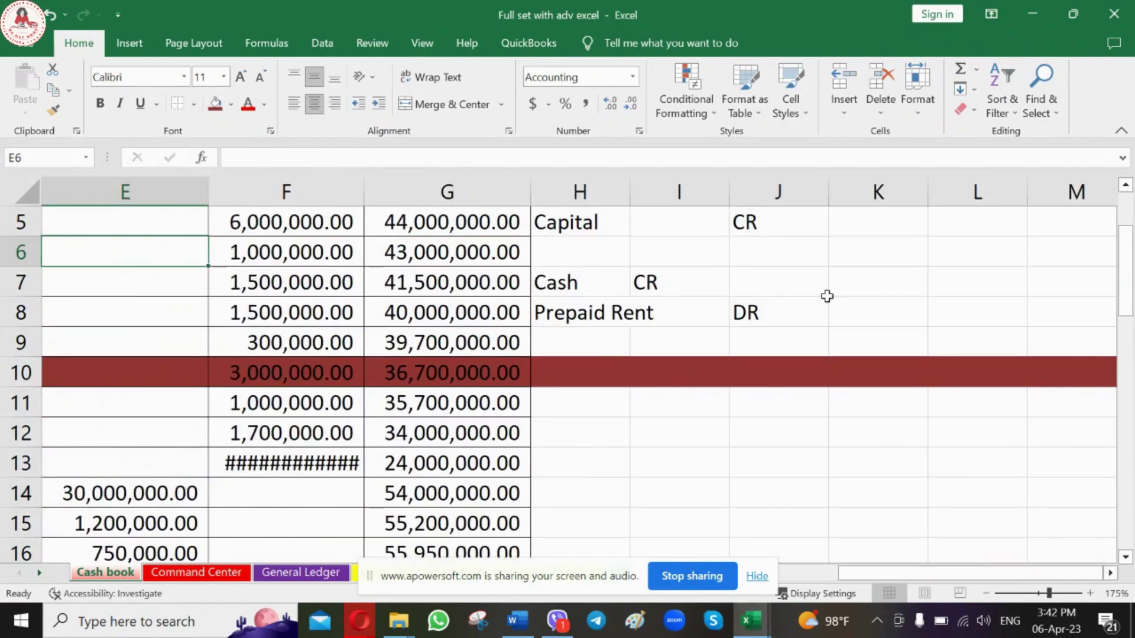
scroll(905, 331, "up", 2)
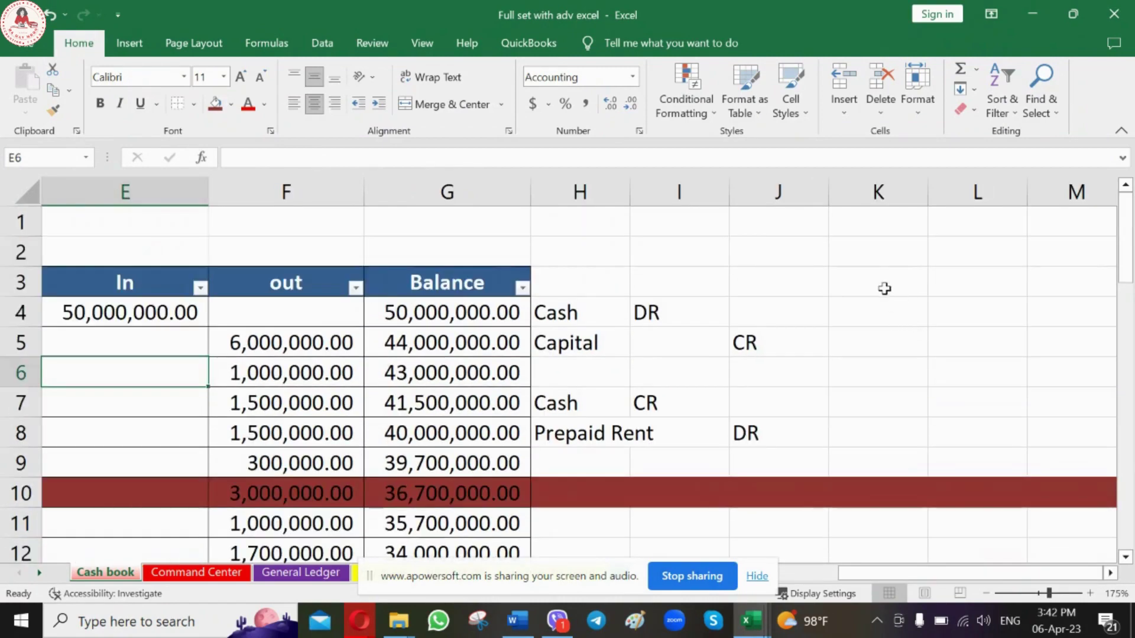
left_click(885, 310)
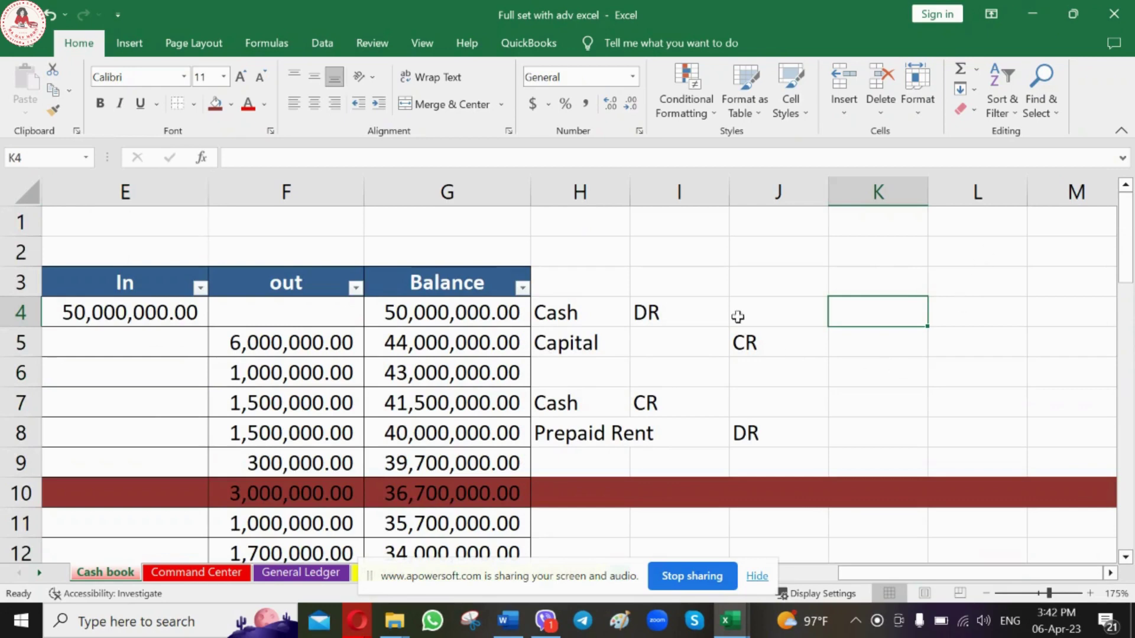
scroll(735, 319, "down", 3)
Enter Cash in H12 and mark it CR in I12 for the 1,700,000.00 payment.
left_click(605, 289)
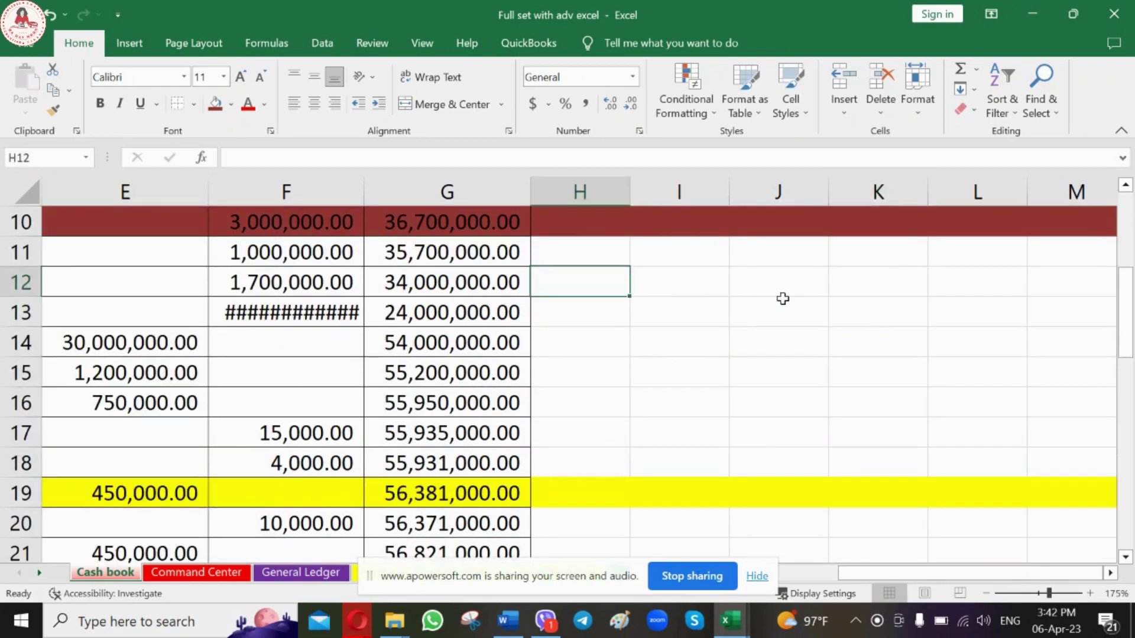
type("Ca")
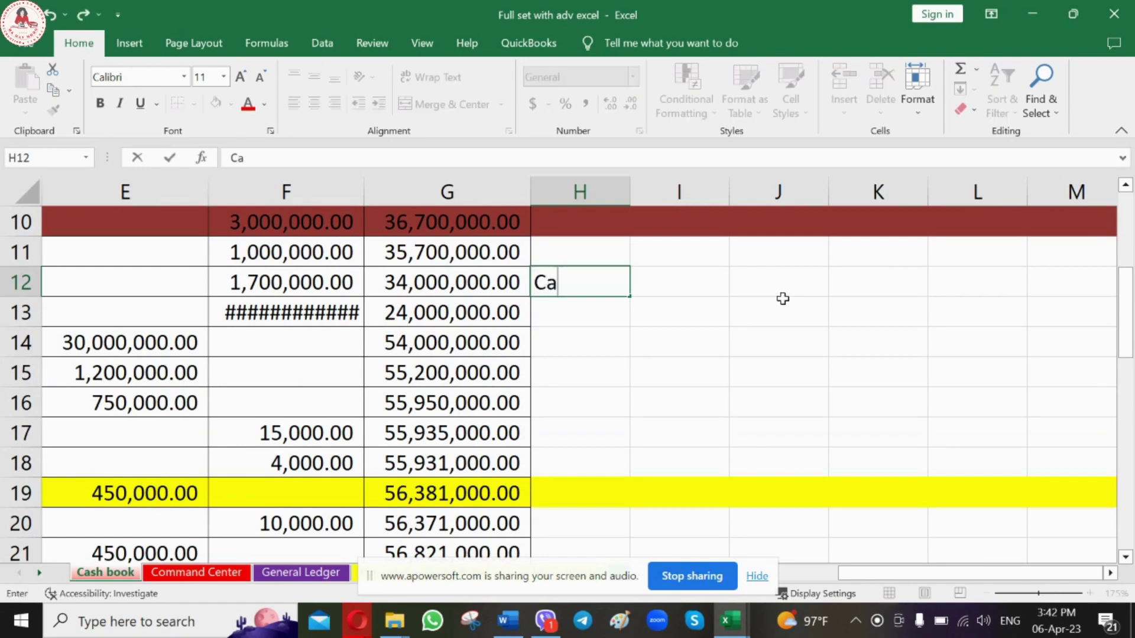
type("sh")
key("Tab")
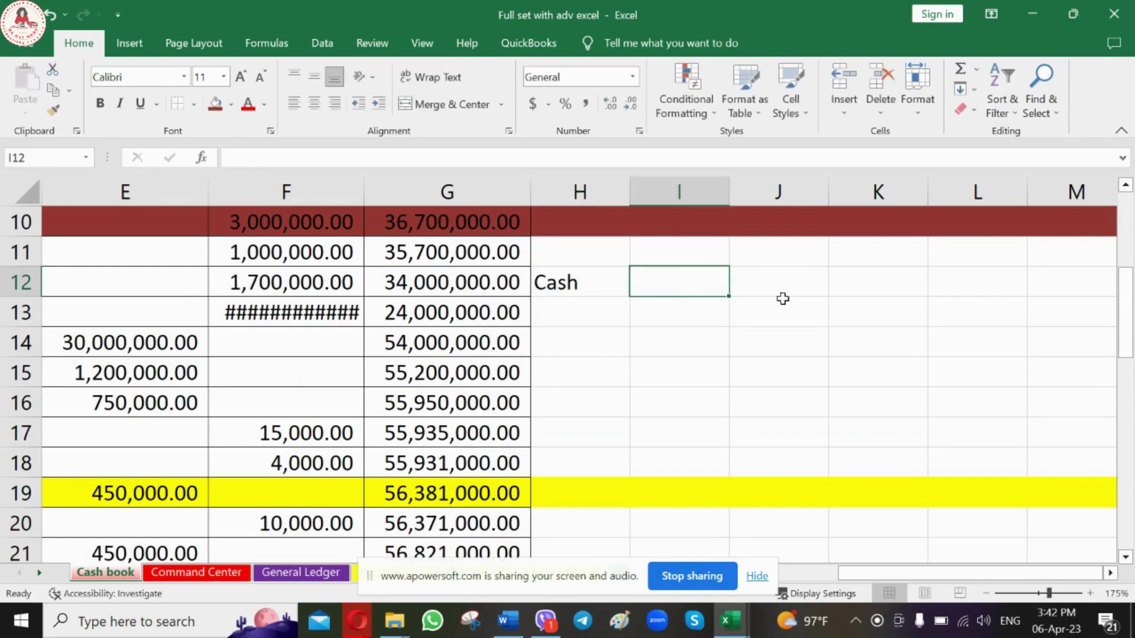
type("CR")
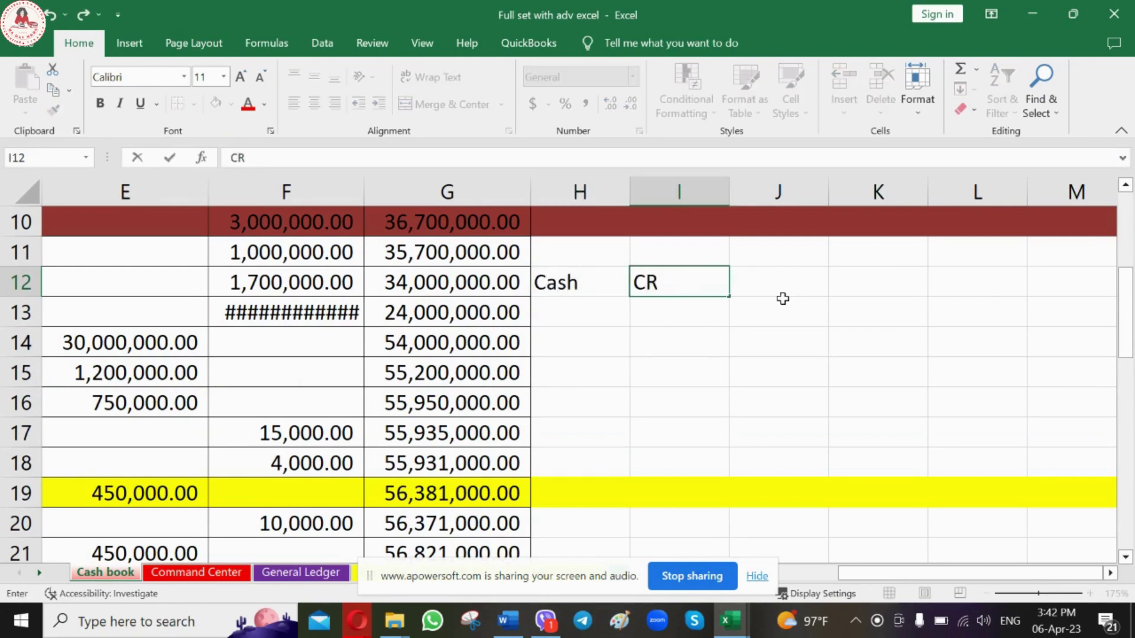
key("Return")
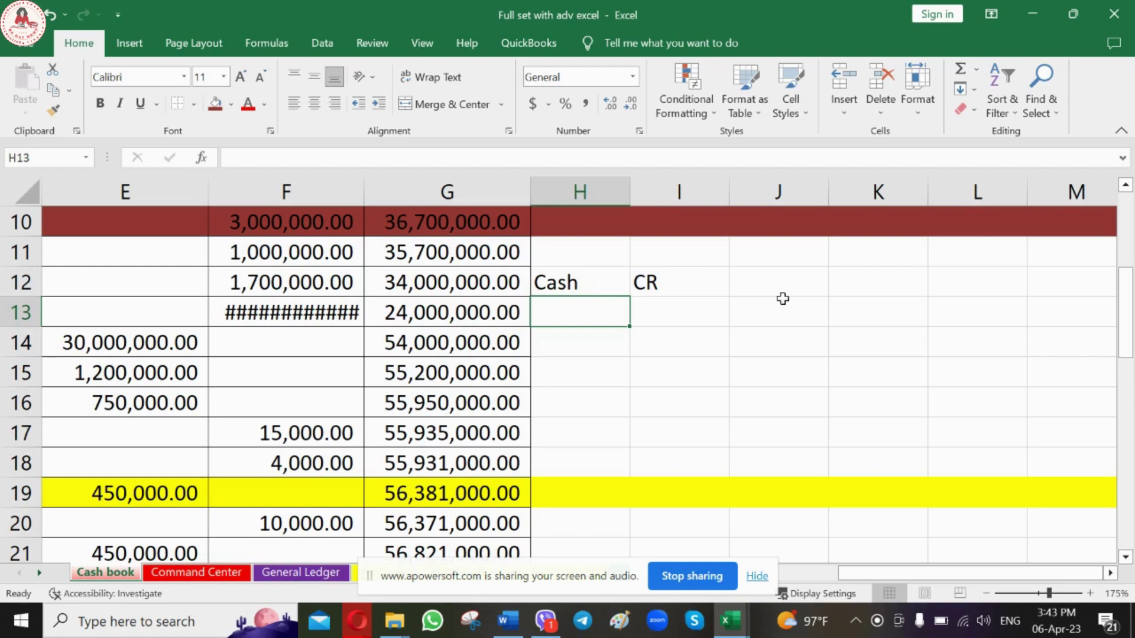
Widen column F so 10,000,000.00 shows fully in row 13.
scroll(755, 319, "up", 2)
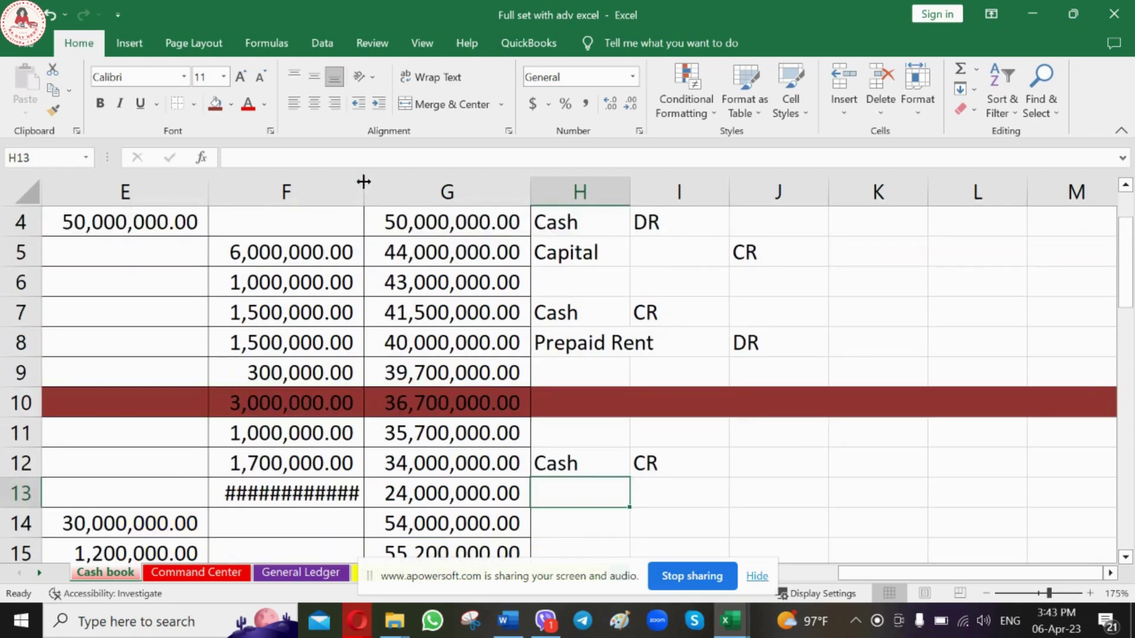
left_click_drag(364, 197, 368, 196)
scroll(629, 358, "down", 1)
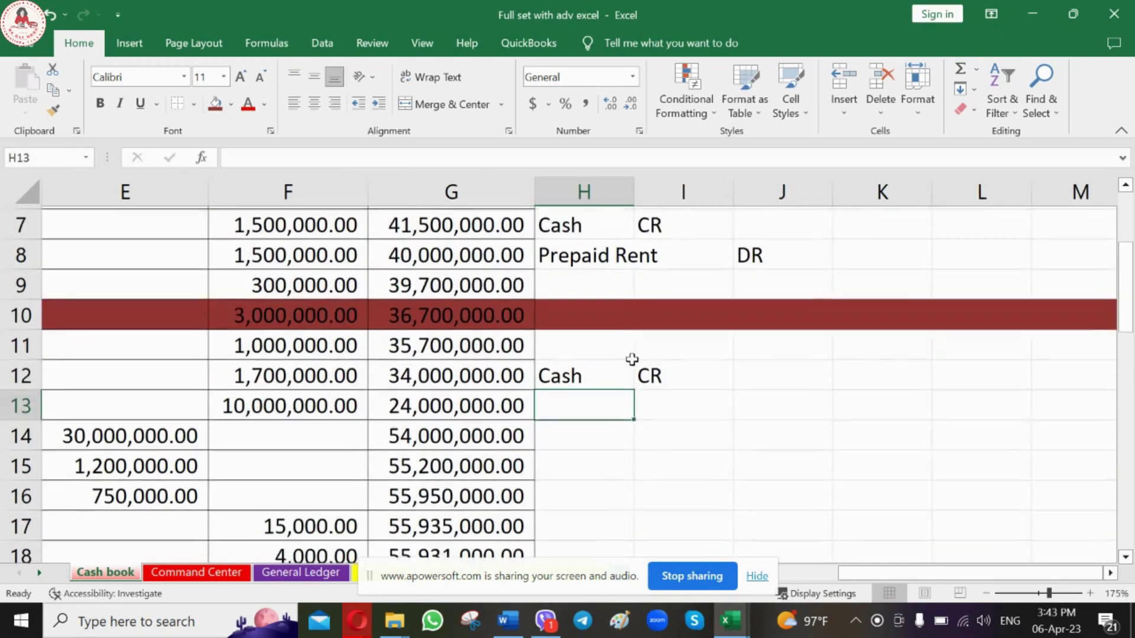
scroll(459, 388, "up", 2)
scroll(363, 375, "down", 2)
scroll(545, 398, "down", 1)
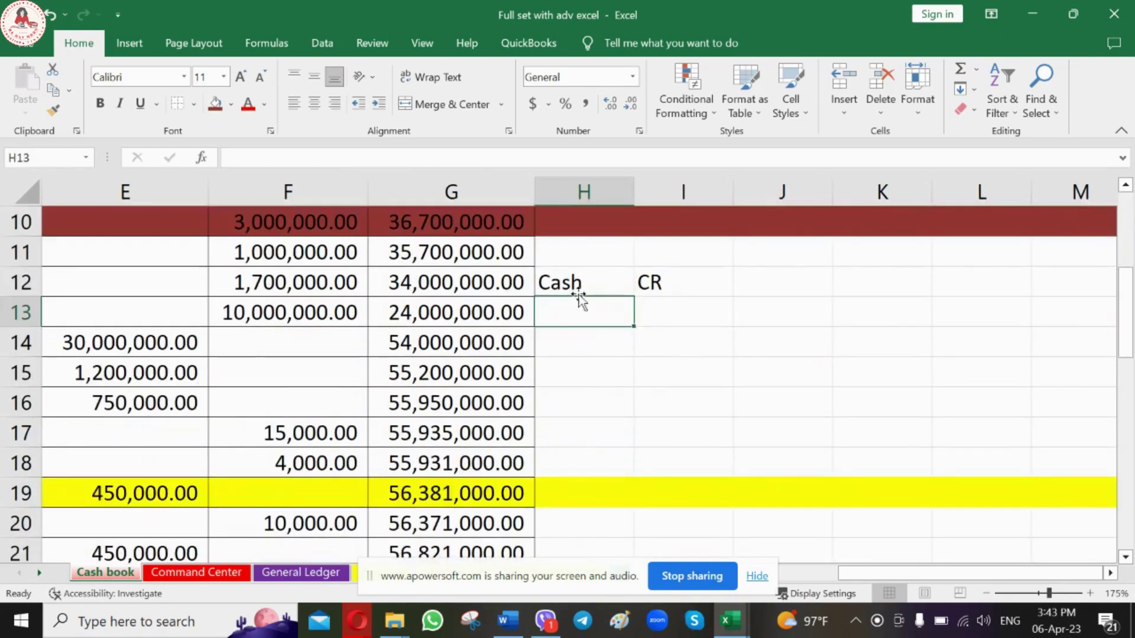
left_click(631, 286)
Enter Furniture in H13 and mark it DR in J13.
left_click(618, 312)
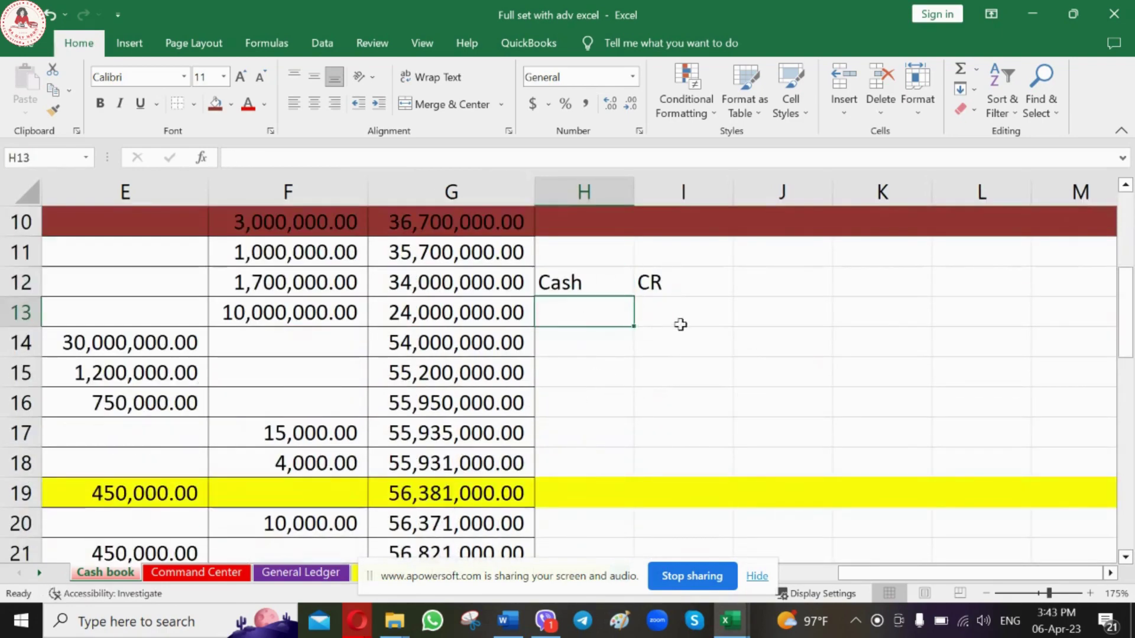
type("Fru")
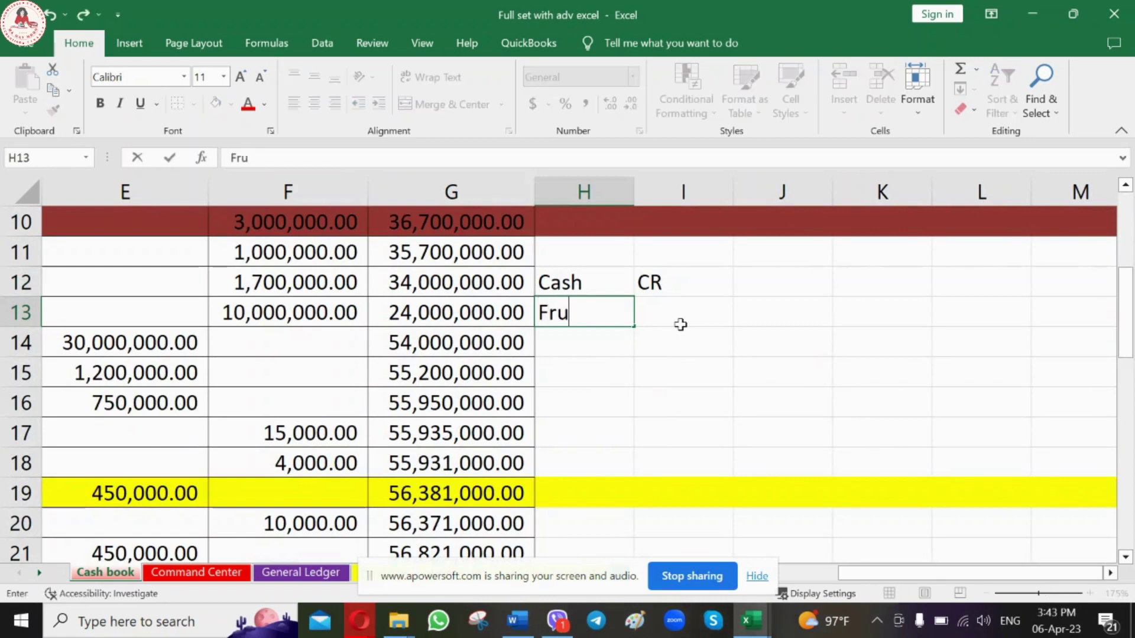
key("BackSpace")
key("BackSpace")
type("uyrn")
key("BackSpace")
key("BackSpace")
key("BackSpace")
type("rniture")
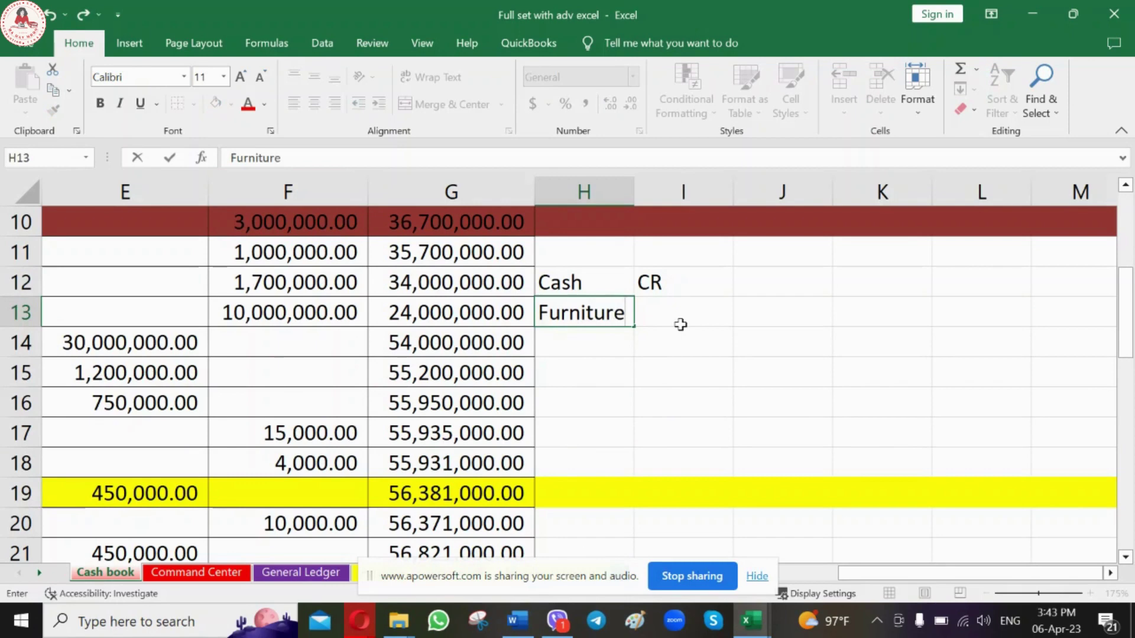
left_click(681, 324)
type("q")
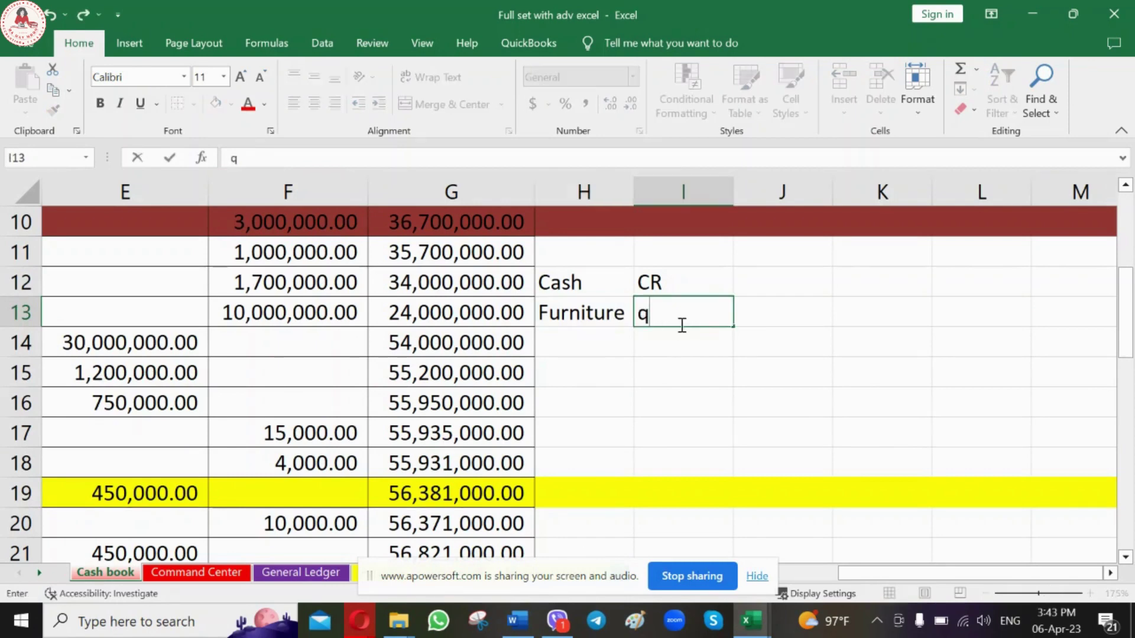
key("BackSpace")
key("Tab")
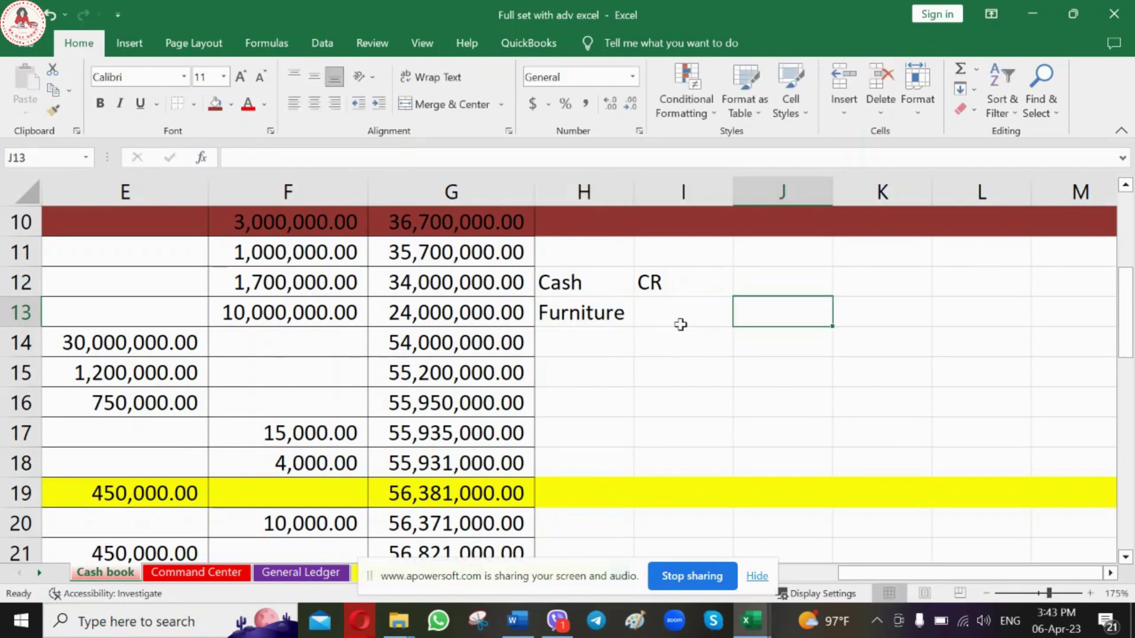
type("dr")
key("BackSpace")
key("BackSpace")
type("DR")
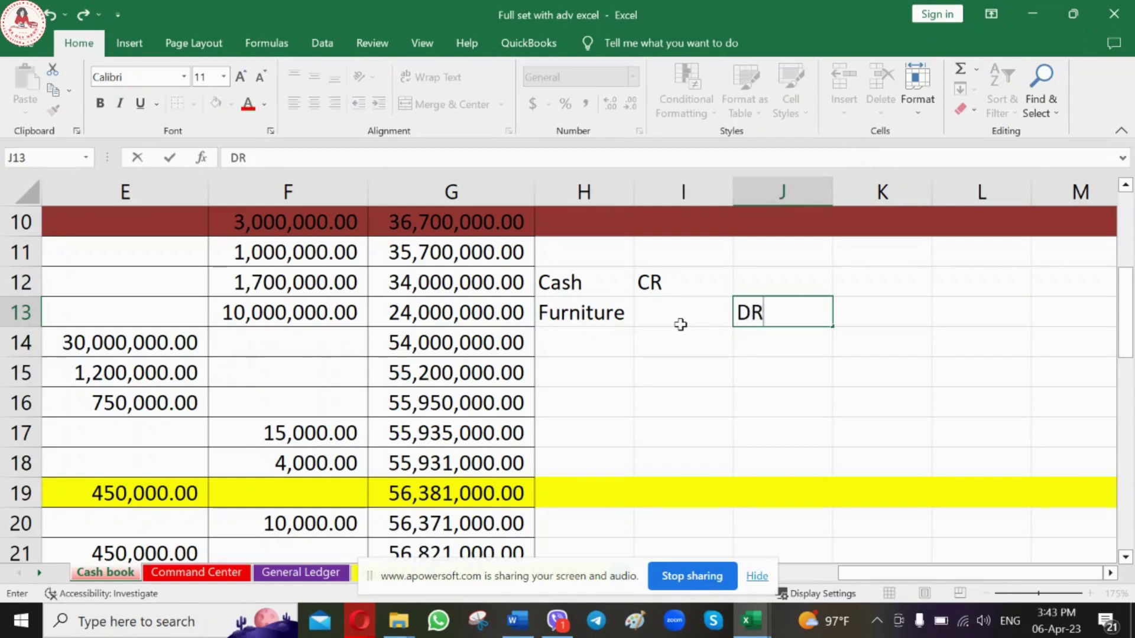
key("Return")
left_click(561, 309)
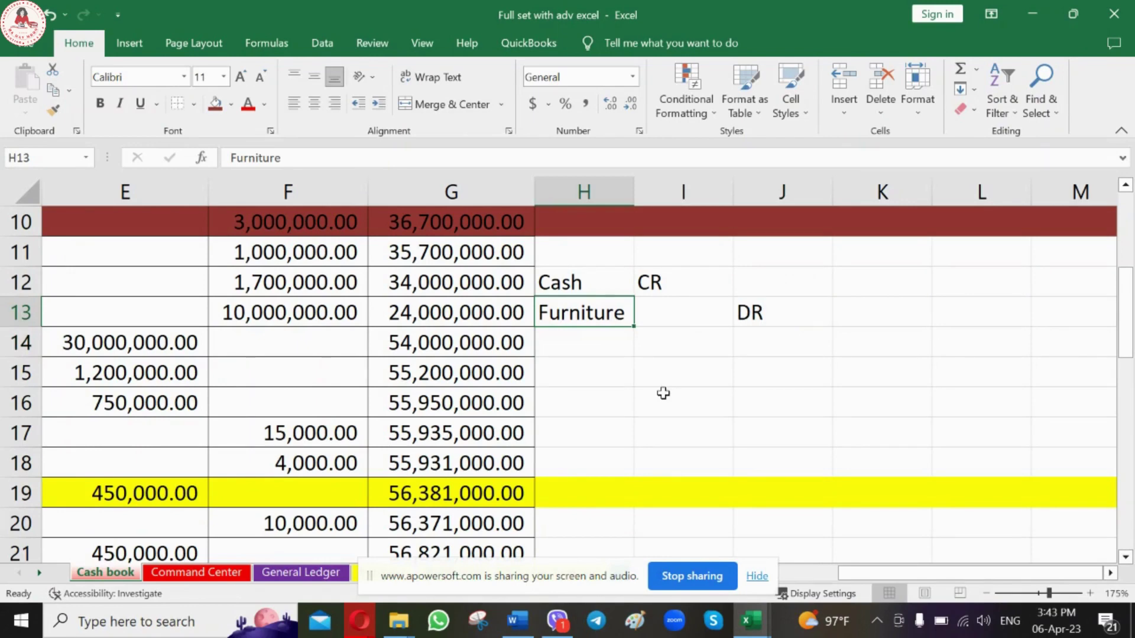
left_click(602, 350)
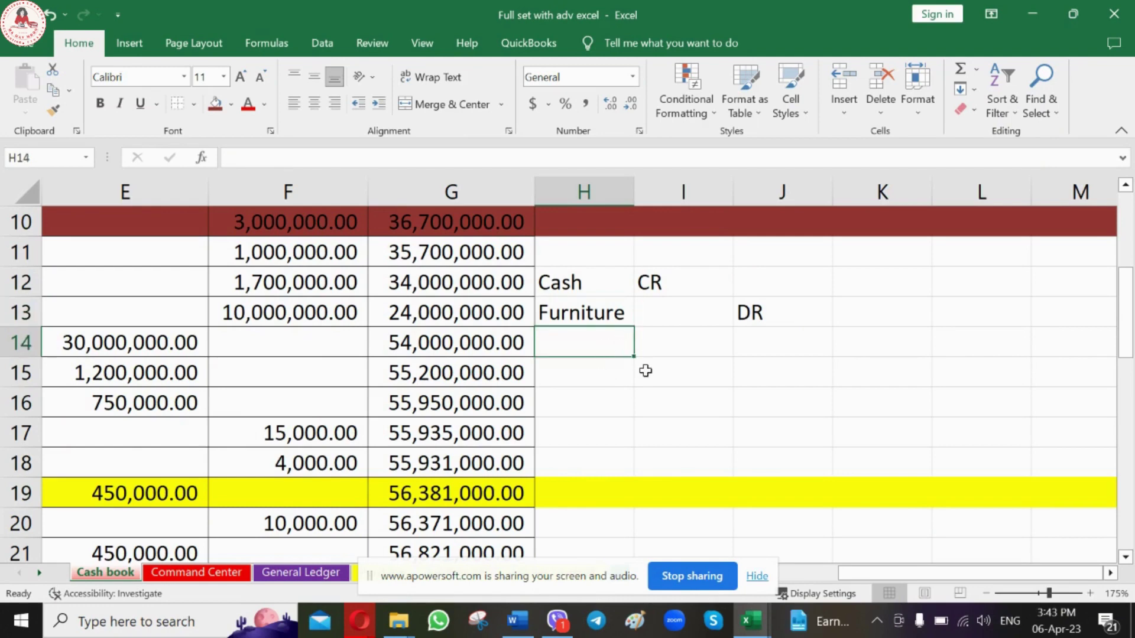
left_click(626, 317)
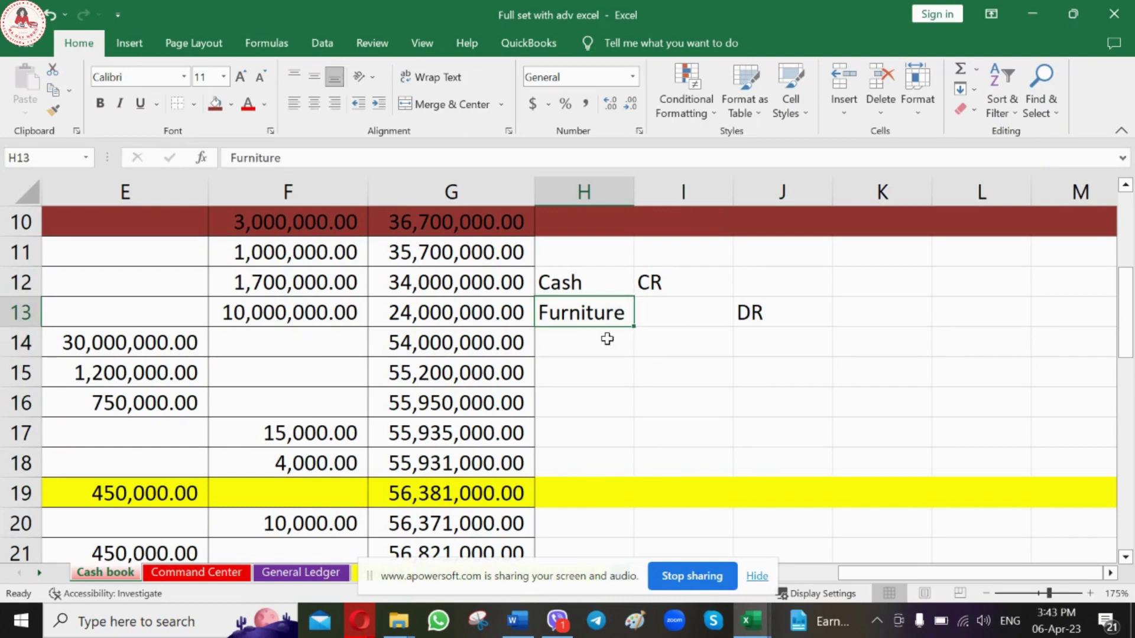
left_click(613, 347)
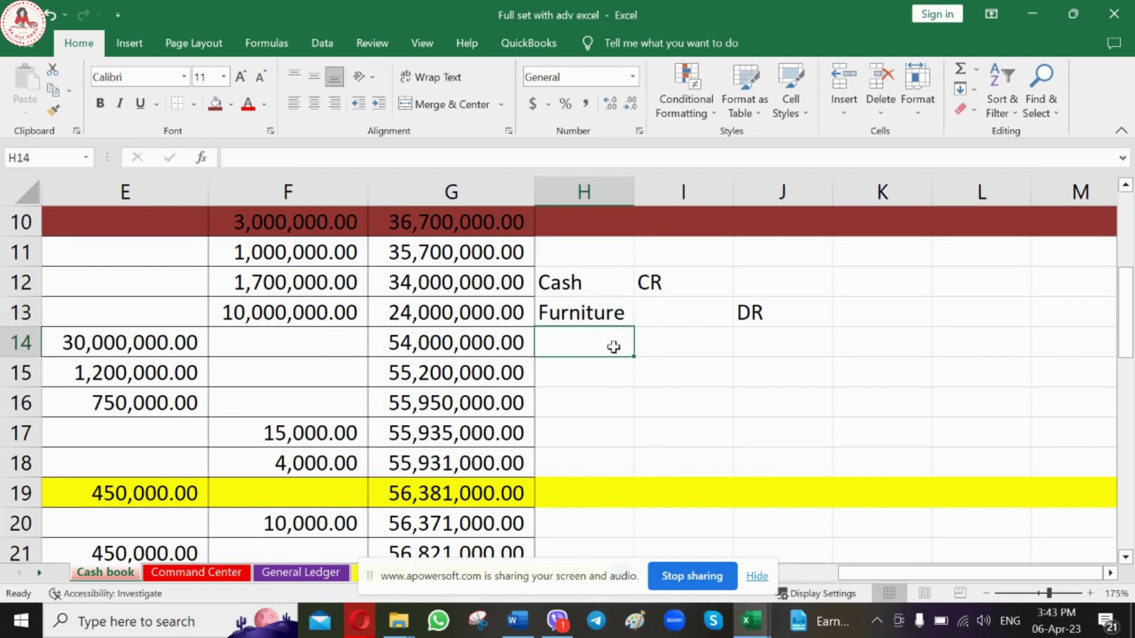
left_click(618, 315)
left_click(605, 354)
key("Up")
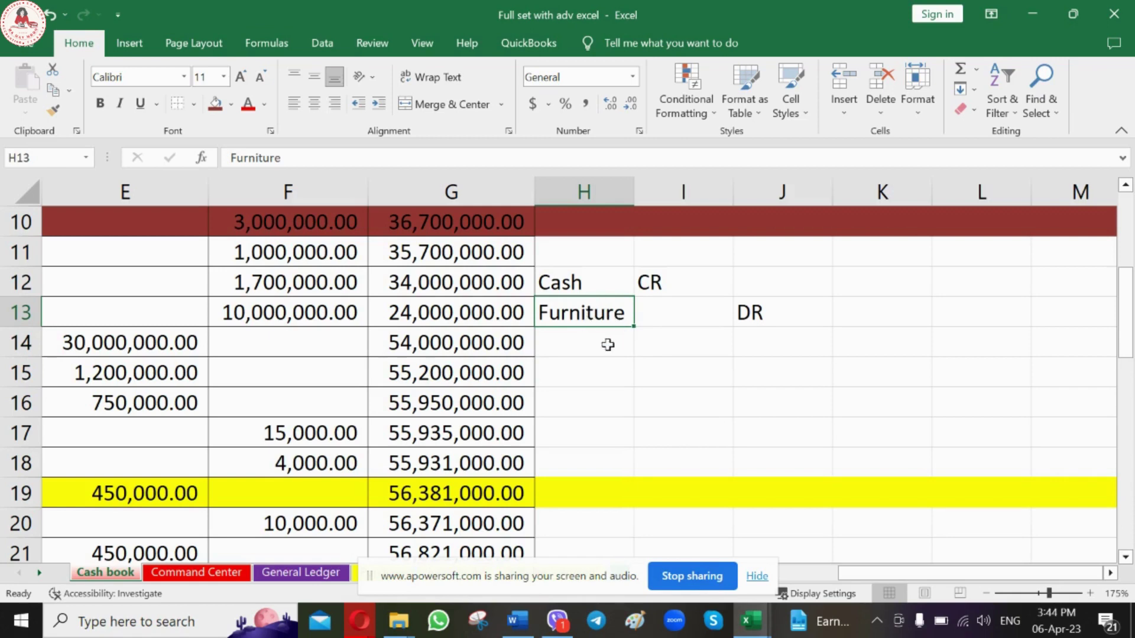
scroll(612, 337, "up", 1)
scroll(612, 337, "up", 1)
left_click(598, 319)
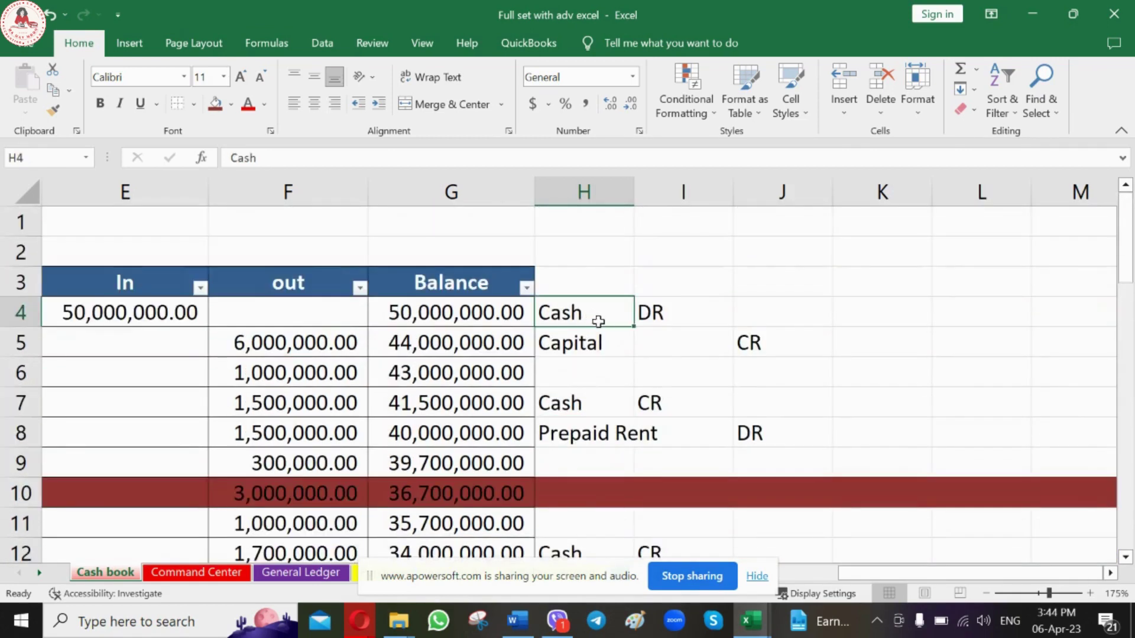
scroll(599, 325, "down", 1)
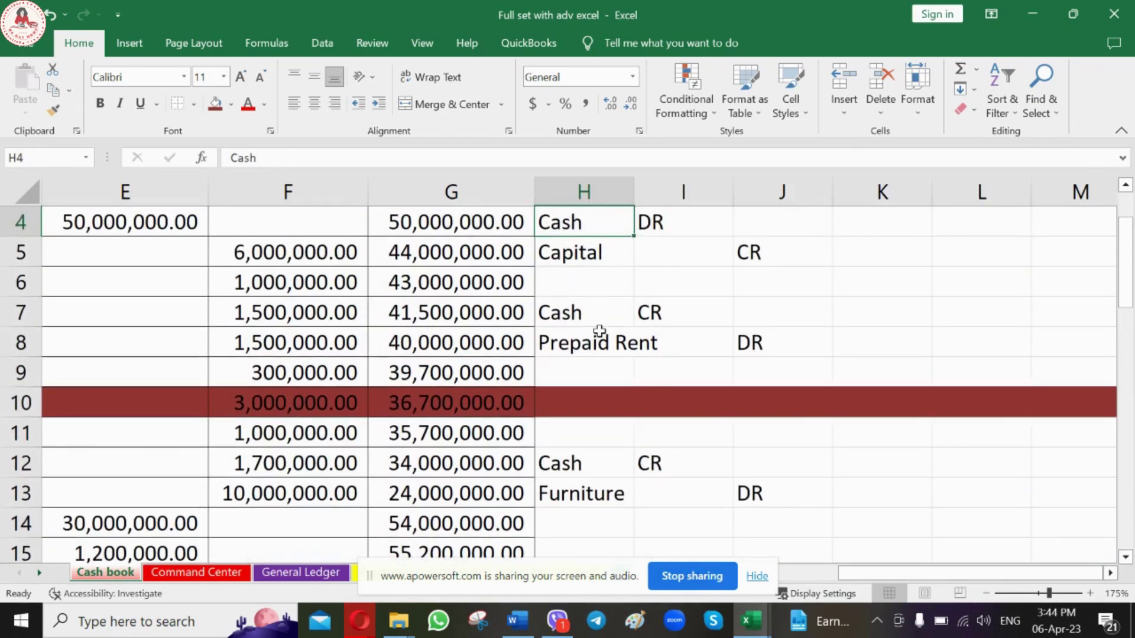
left_click(582, 257)
left_click(591, 347)
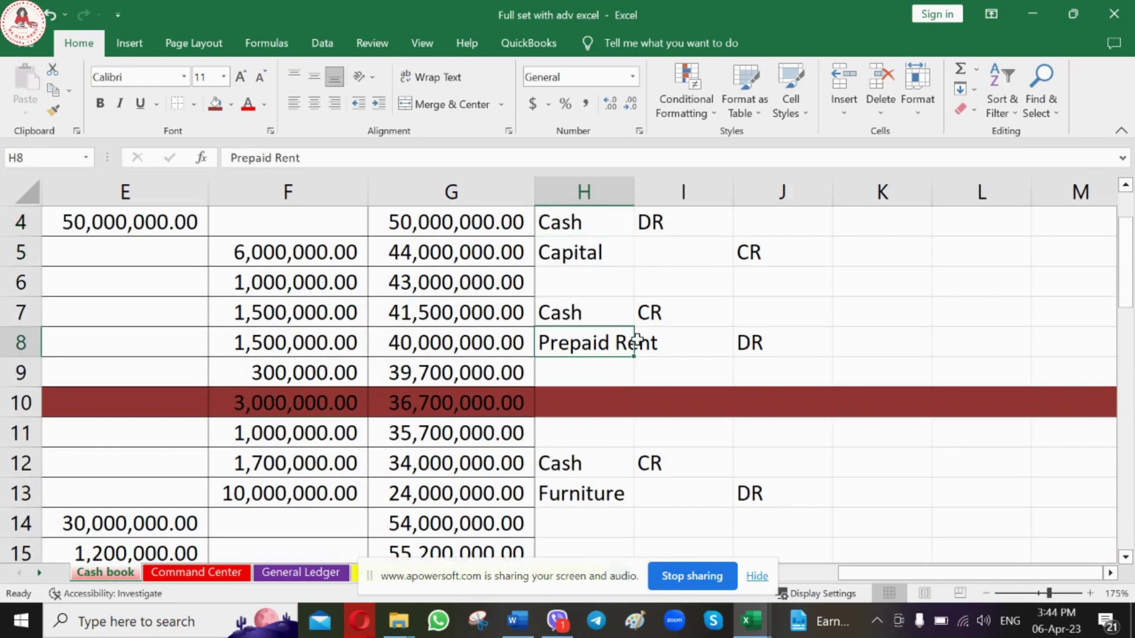
scroll(637, 341, "down", 2)
scroll(637, 342, "down", 1)
left_click(597, 396)
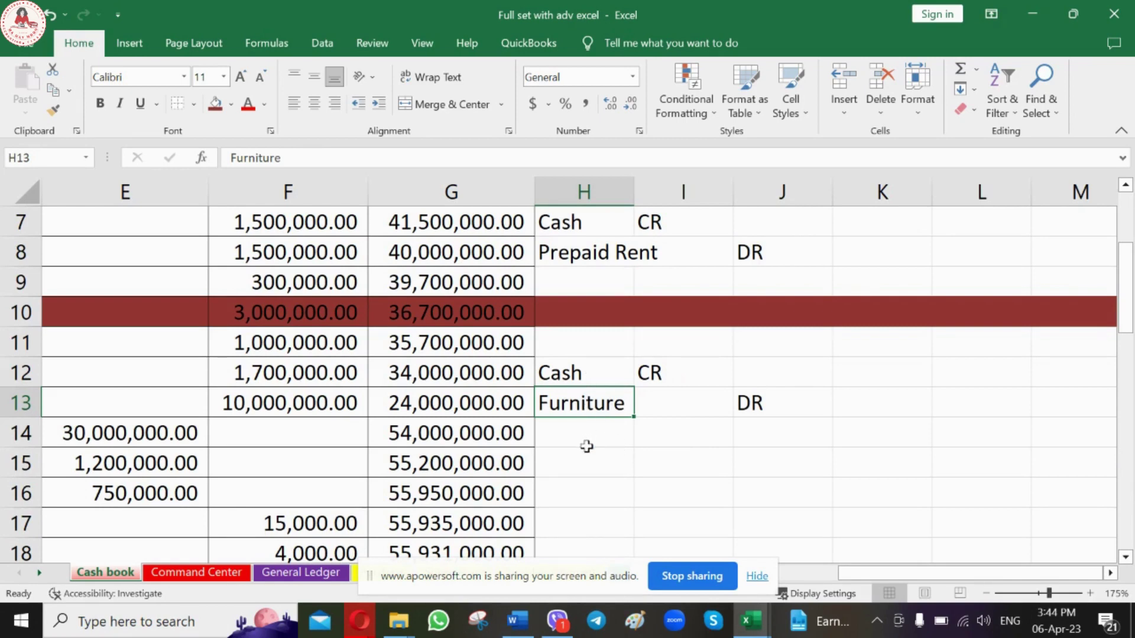
left_click(327, 157)
type("AT")
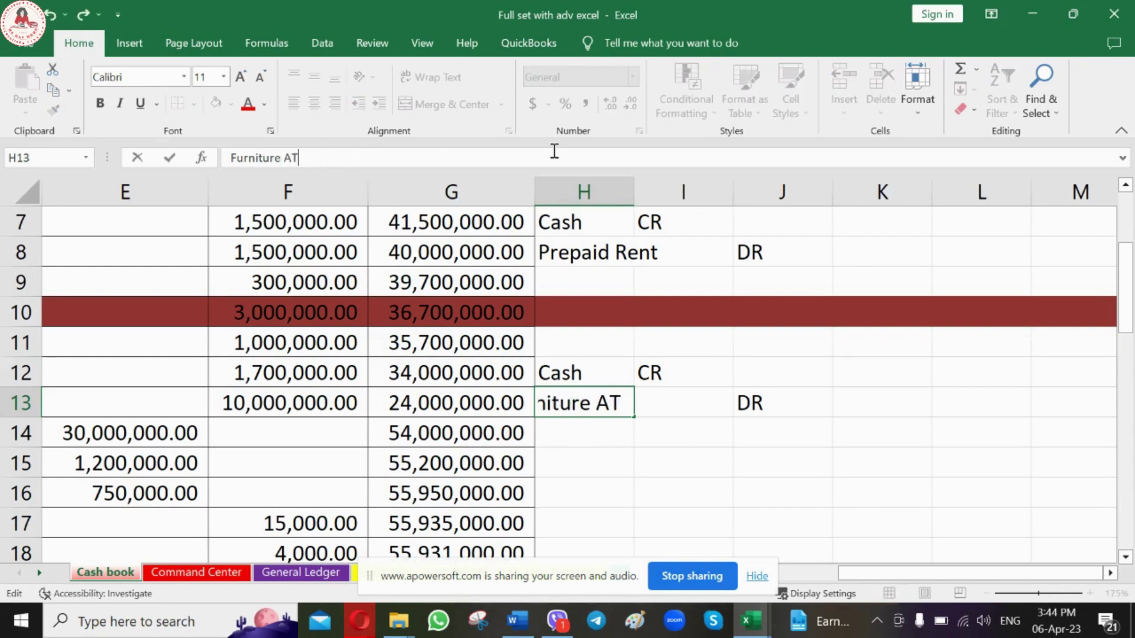
key("BackSpace")
key("BackSpace")
type("at")
key("Escape")
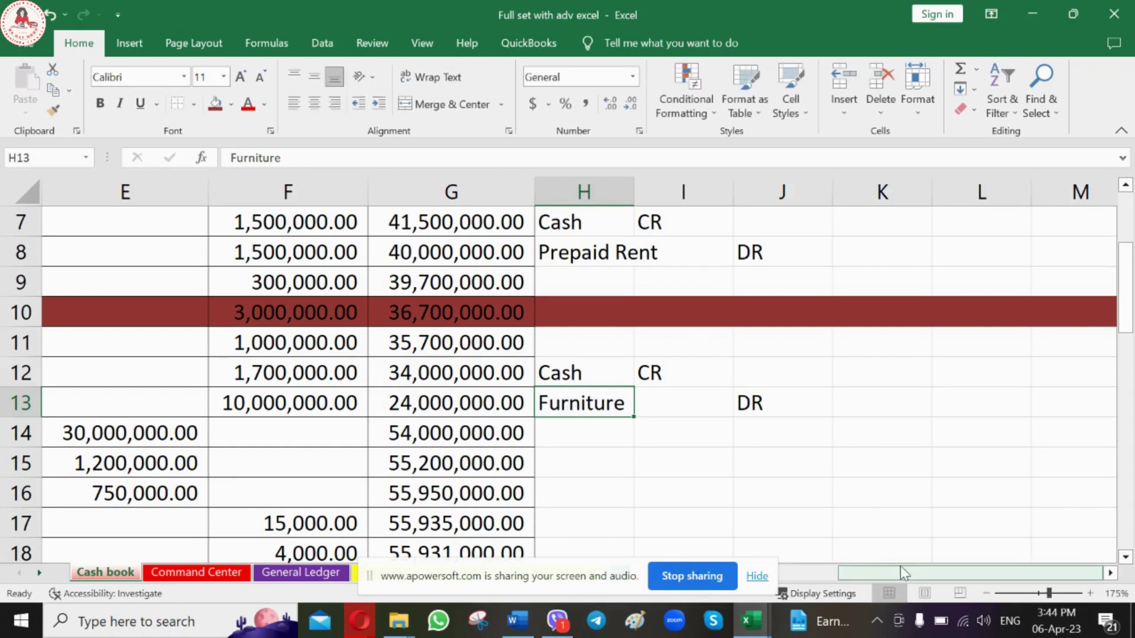
scroll(667, 511, "left", 2)
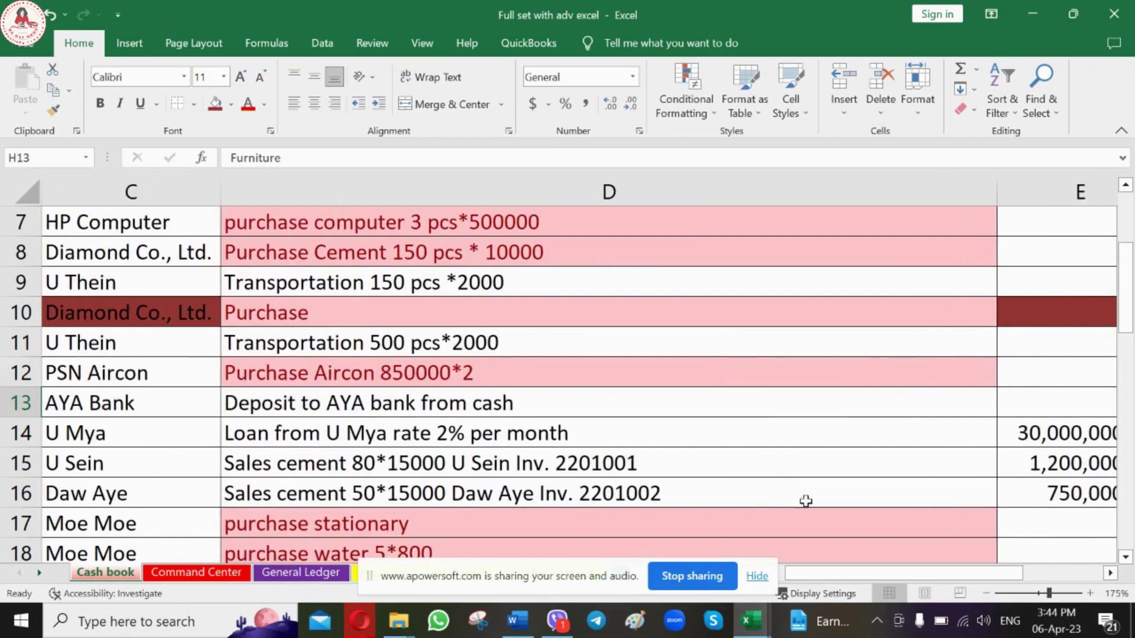
left_click_drag(963, 577, 1020, 575)
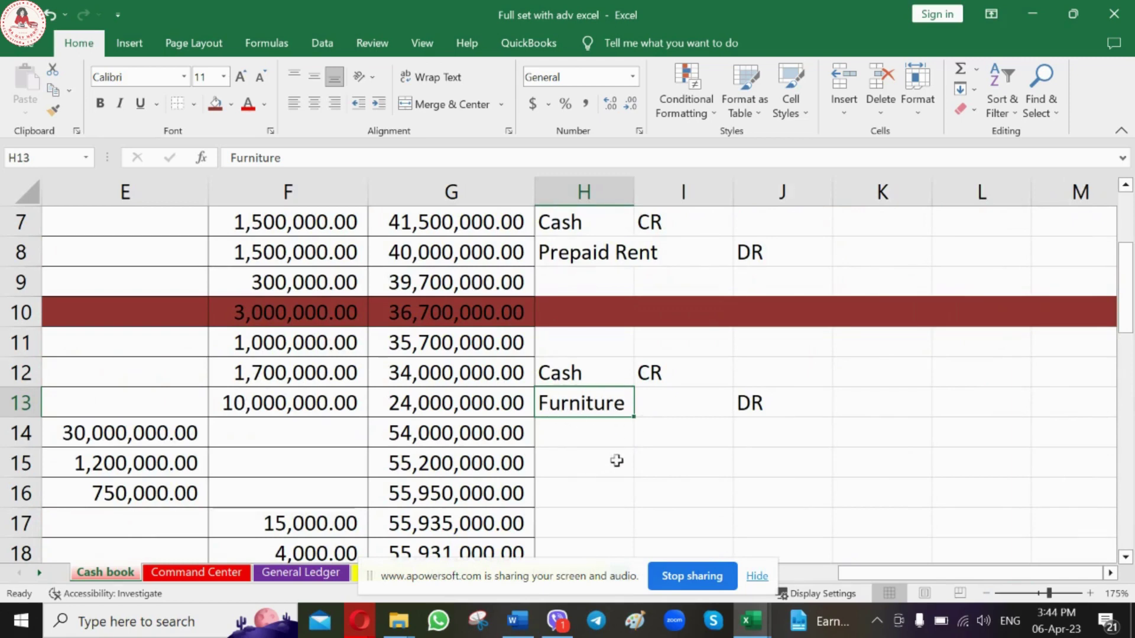
scroll(588, 401, "up", 1)
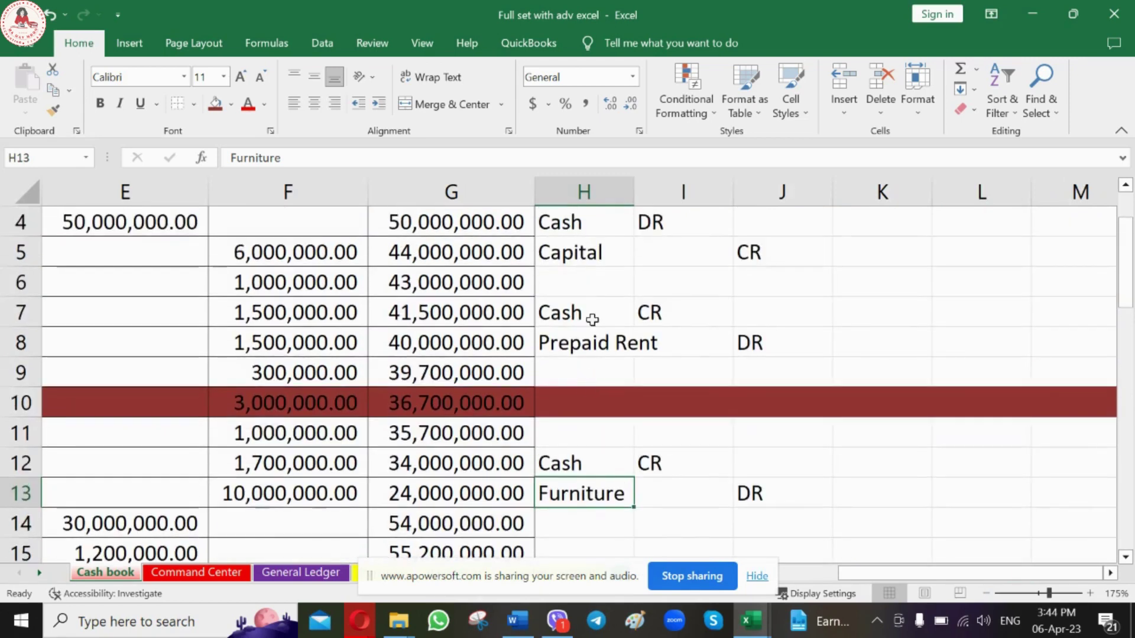
scroll(592, 308, "up", 1)
scroll(596, 306, "up", 1)
left_click_drag(590, 309, 592, 422)
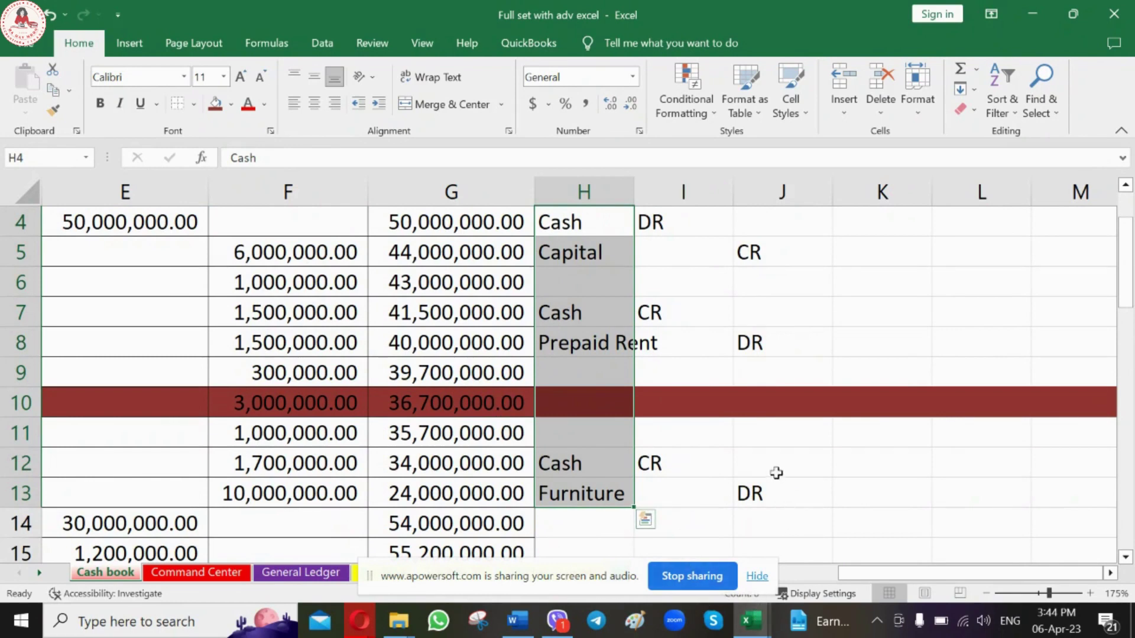
left_click(564, 346)
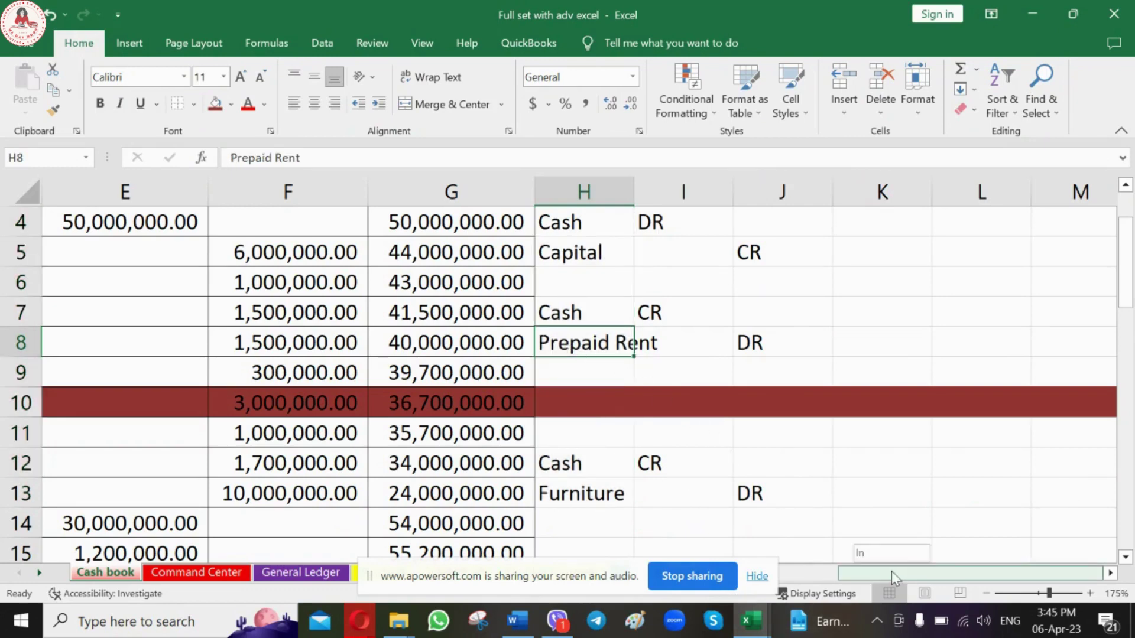
left_click_drag(892, 573, 775, 582)
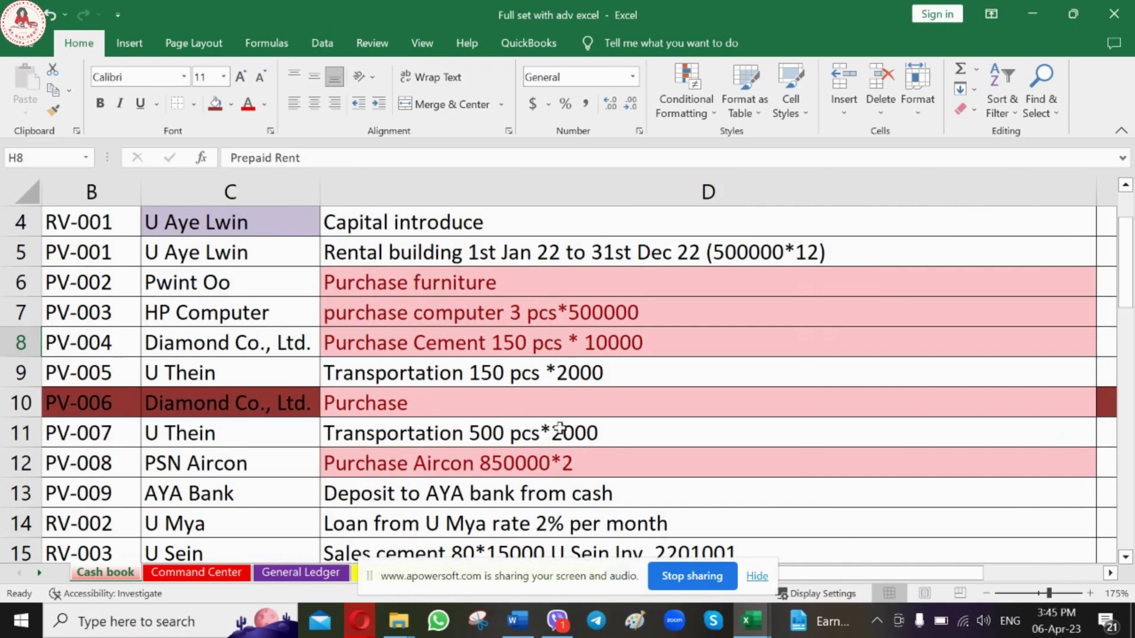
scroll(560, 428, "up", 1)
left_click(408, 317)
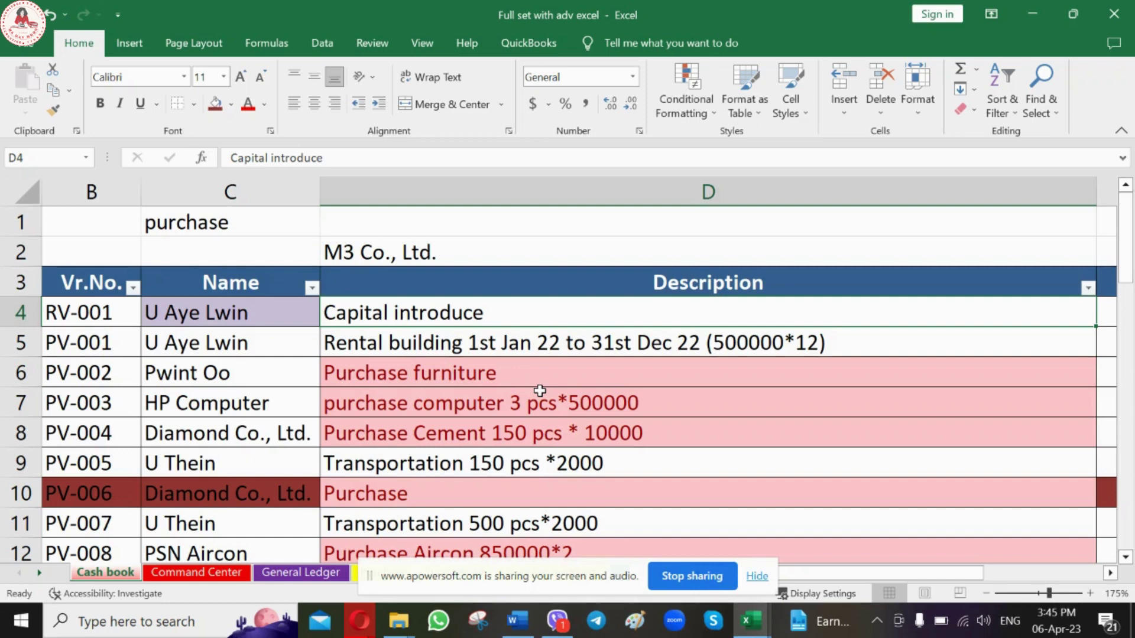
key("Up")
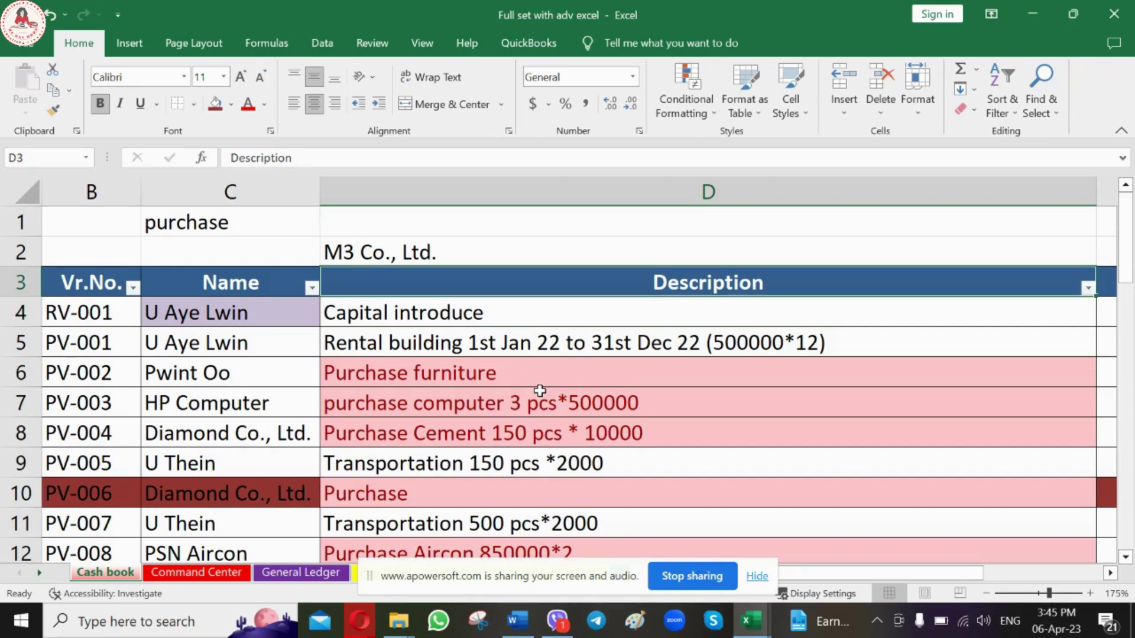
key("Right")
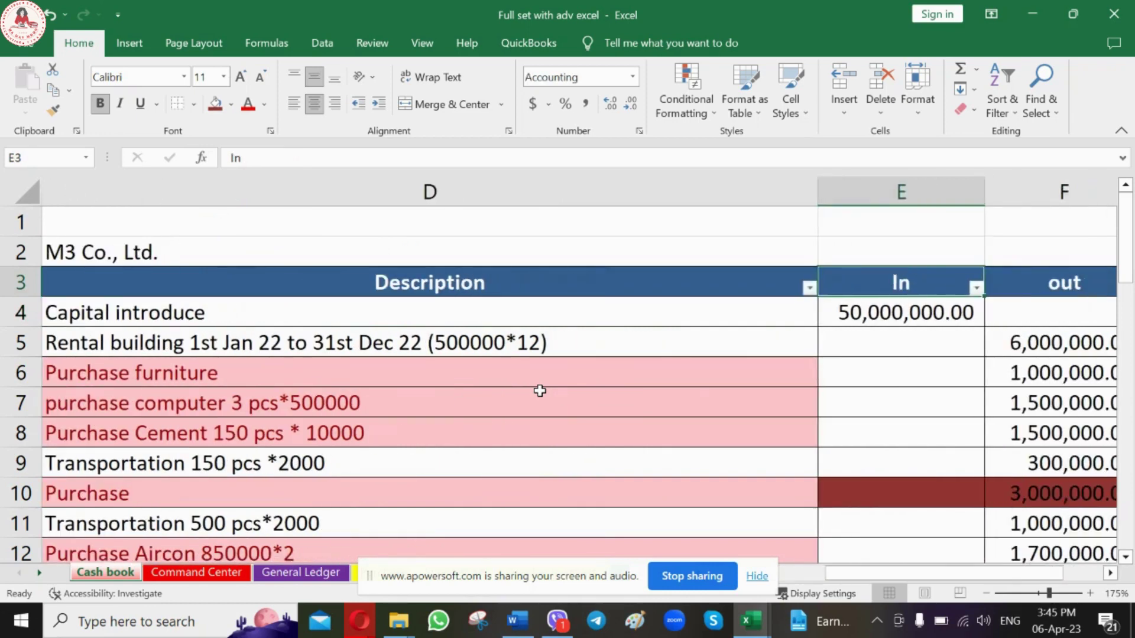
key("Left")
key("Left")
key("Left")
key("Left")
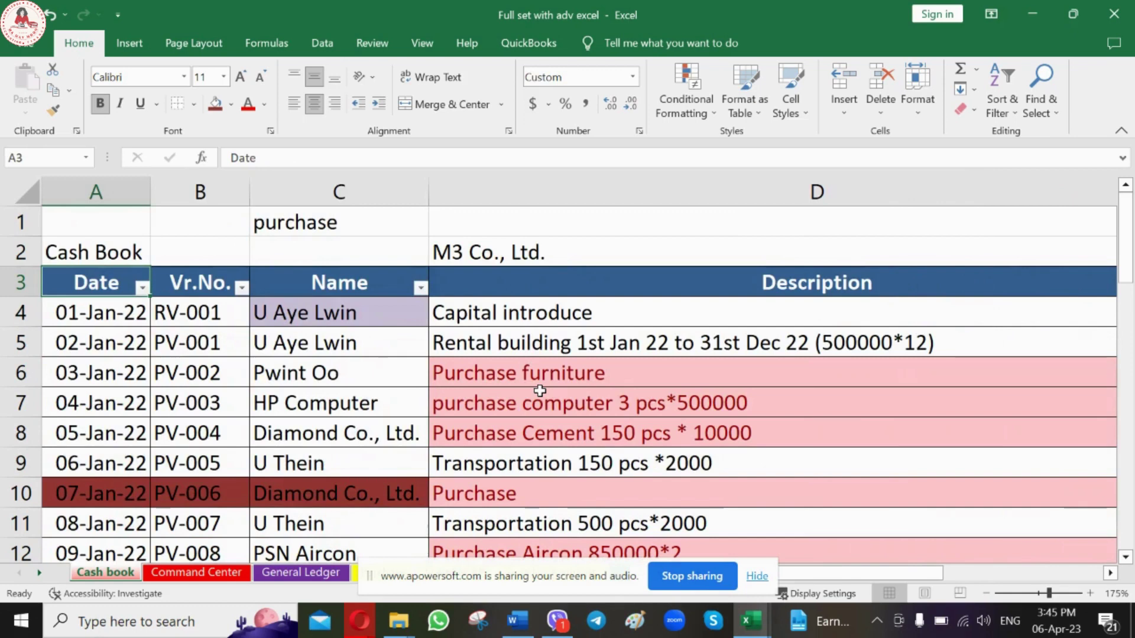
key("Down")
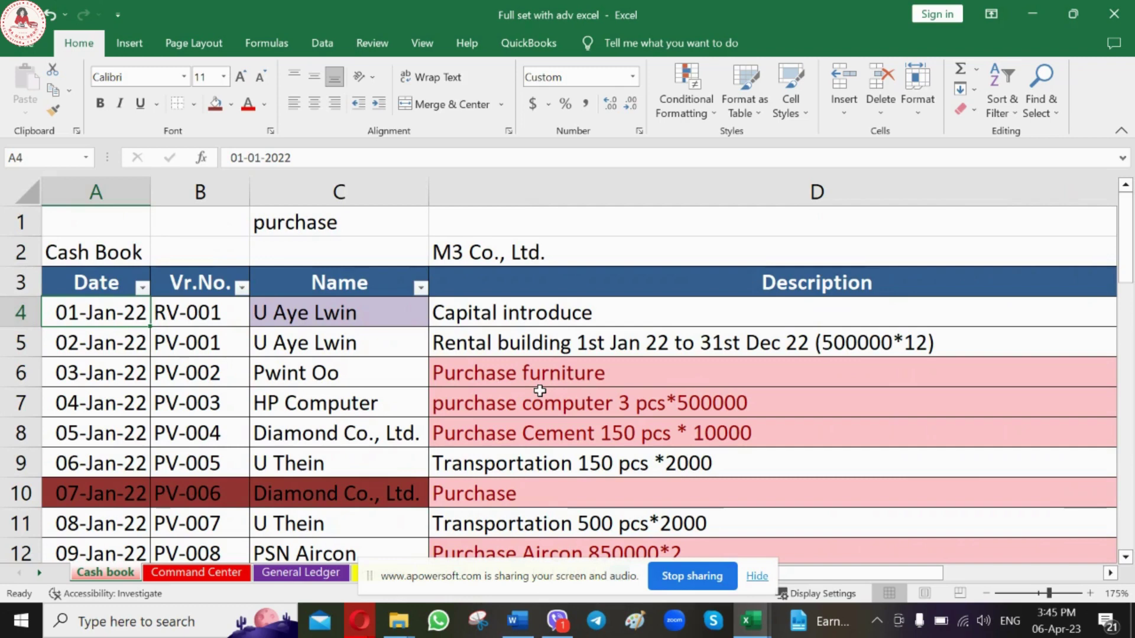
key("Right")
key("Right")
key("Right")
key("Right")
key("Right")
key("Right")
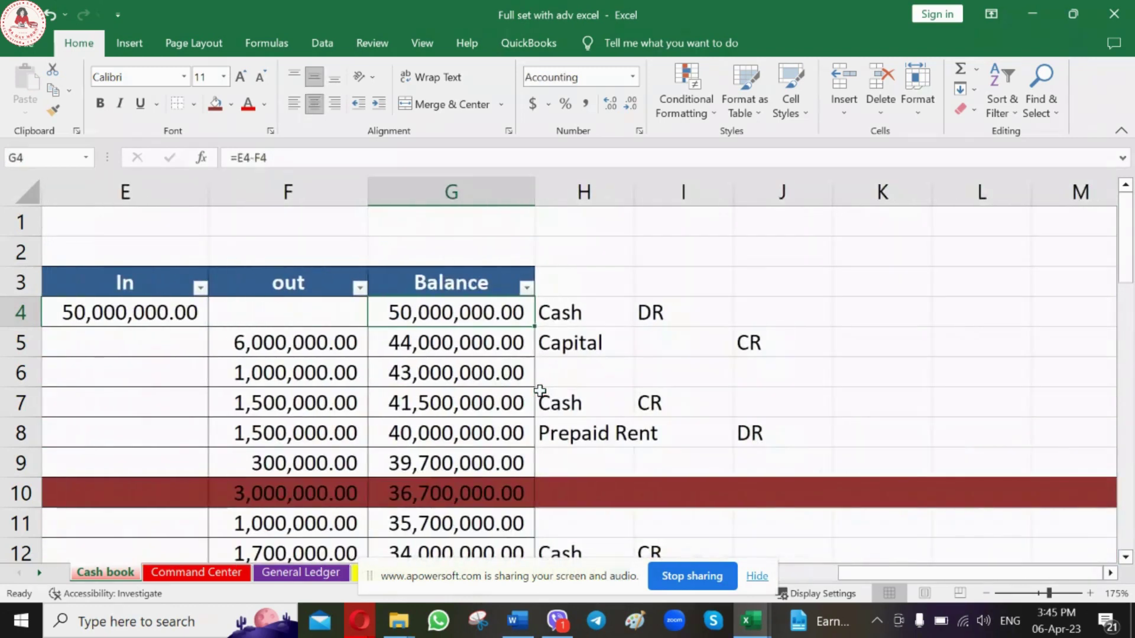
left_click(550, 309)
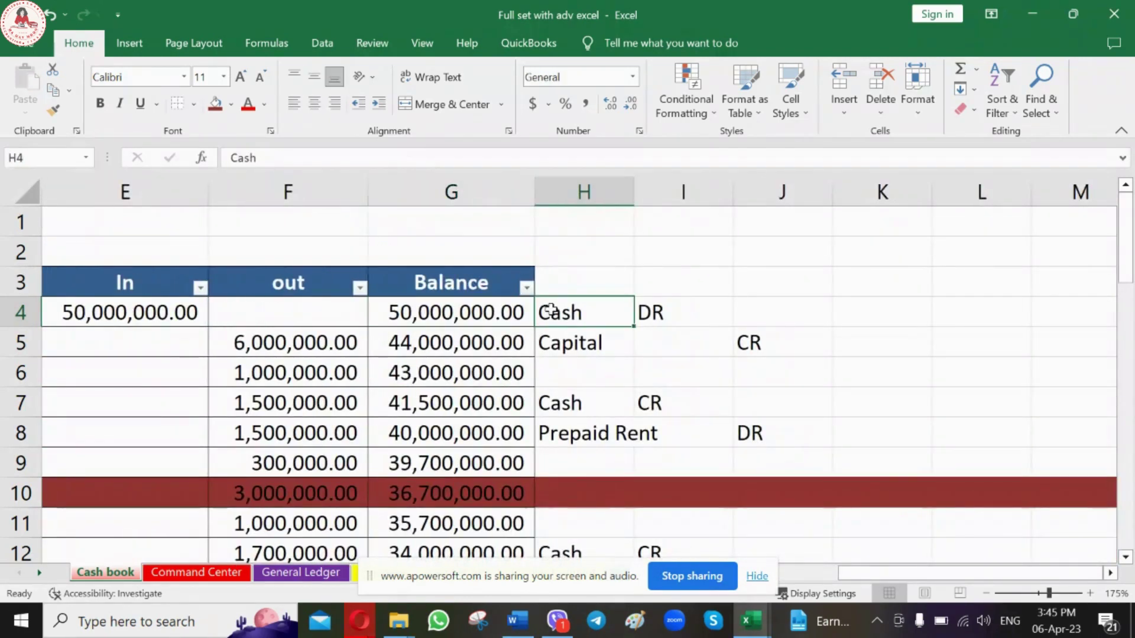
left_click(459, 308)
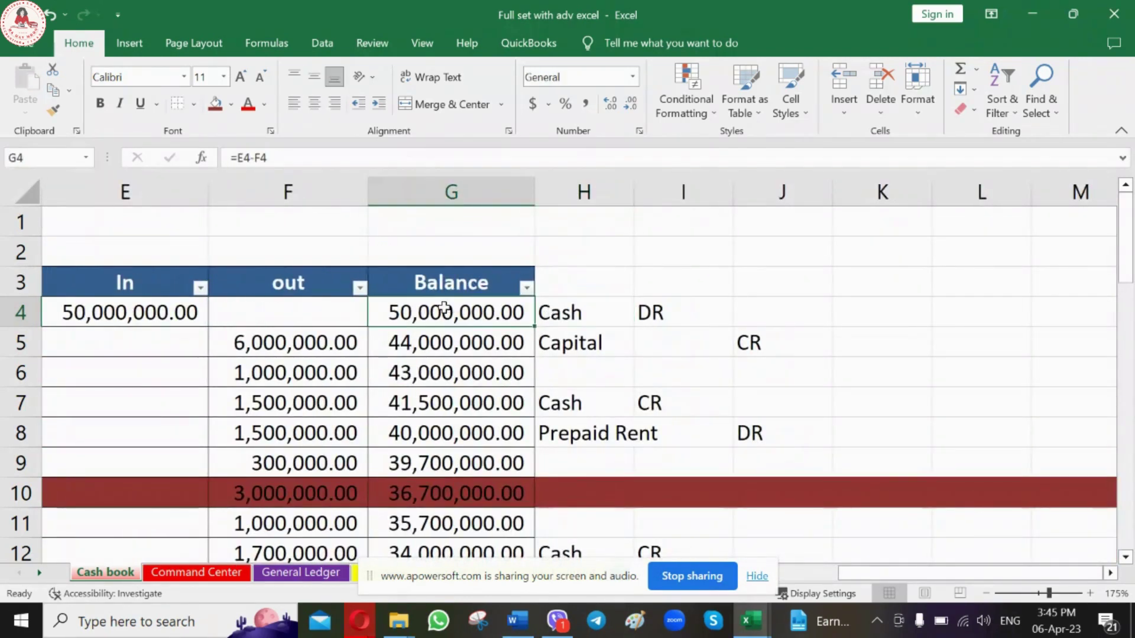
left_click(582, 310)
left_click(581, 346)
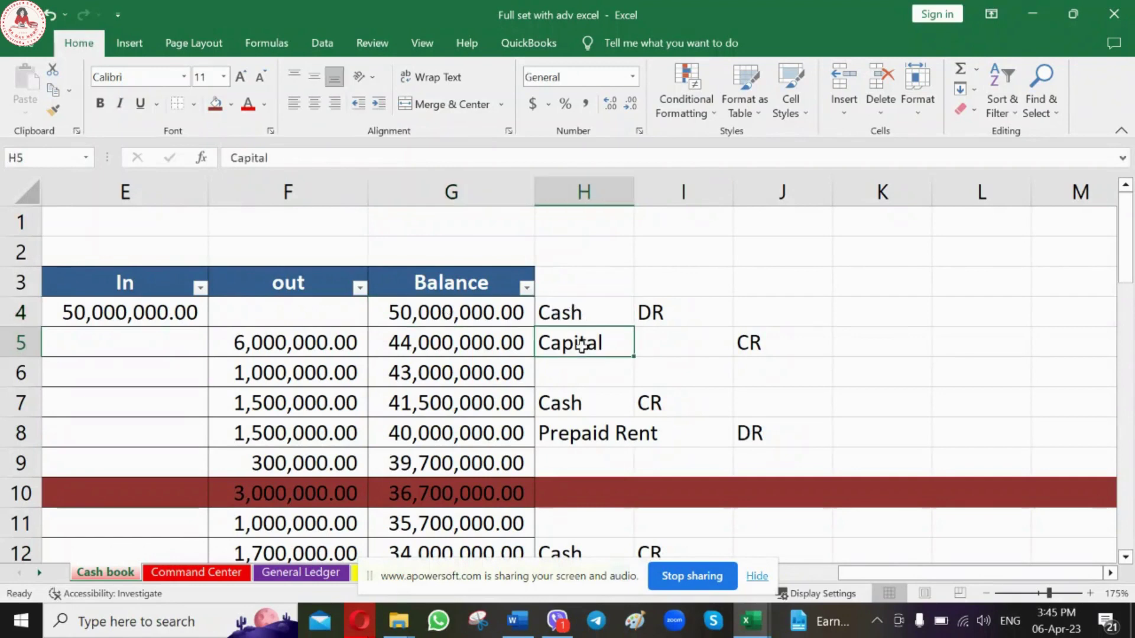
left_click(587, 392)
scroll(592, 323, "down", 1)
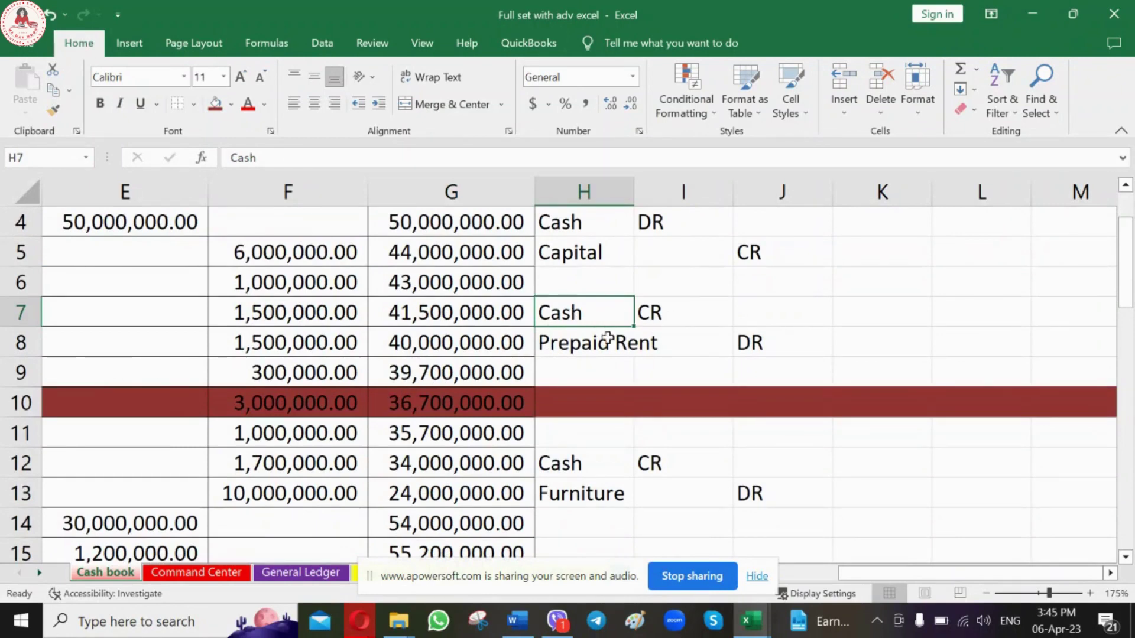
left_click(608, 342)
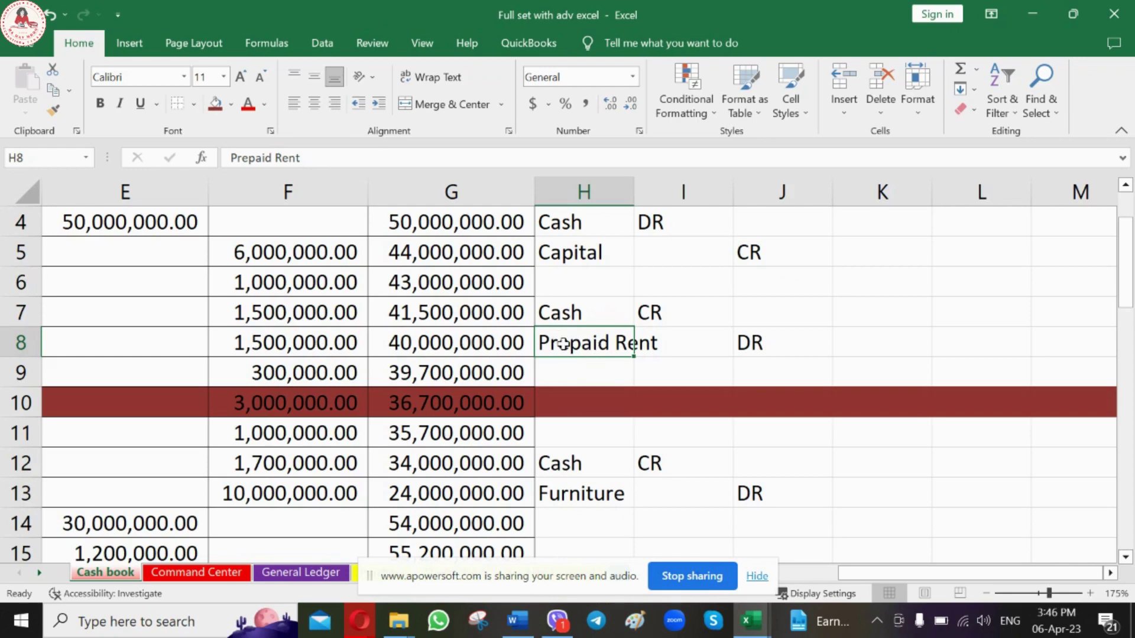
left_click(567, 317)
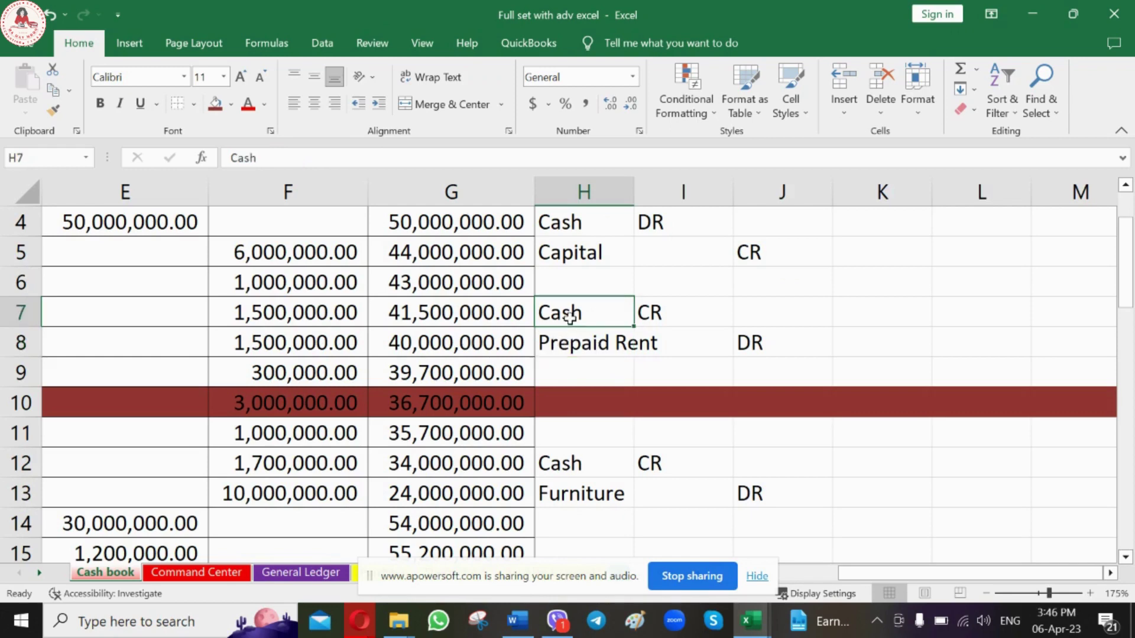
left_click(592, 343)
left_click(792, 349)
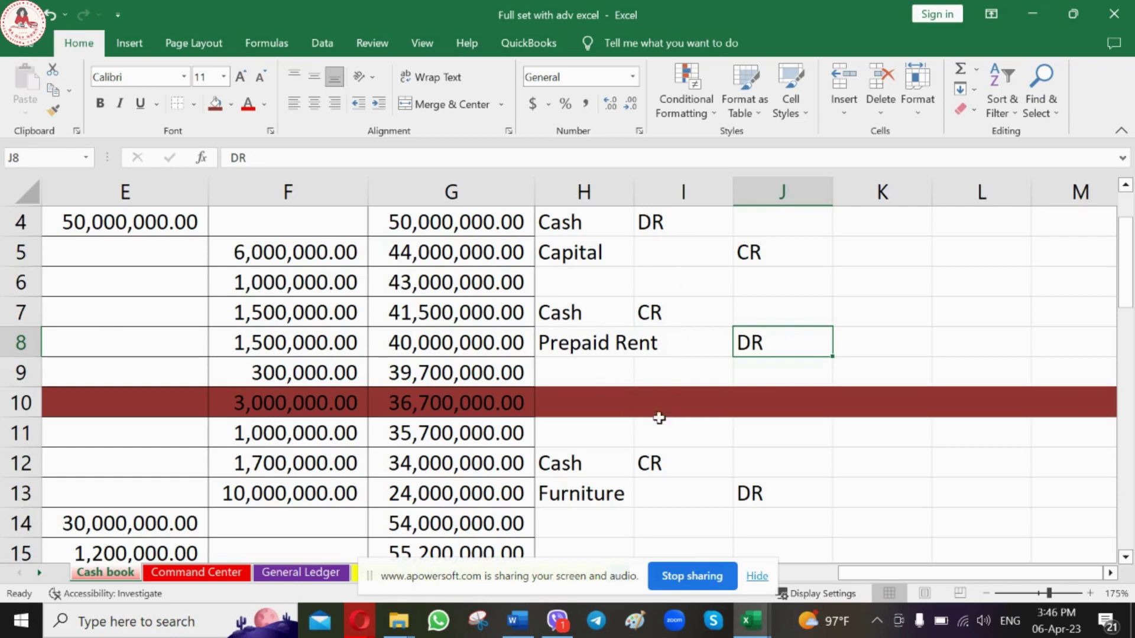
left_click(585, 342)
left_click(576, 462)
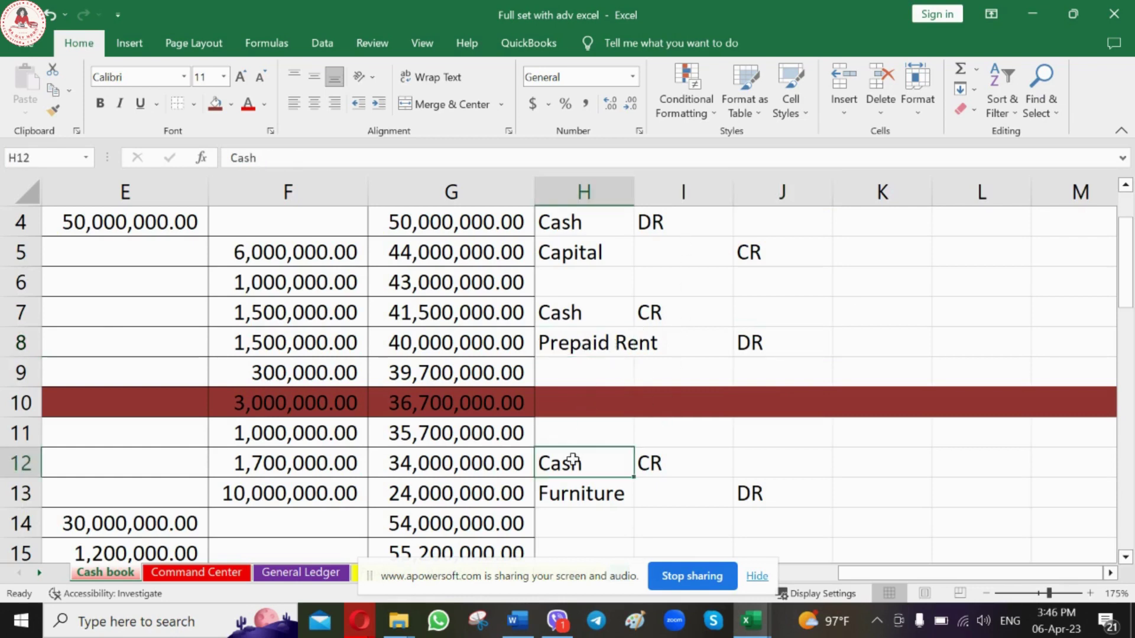
left_click(594, 494)
left_click(757, 493)
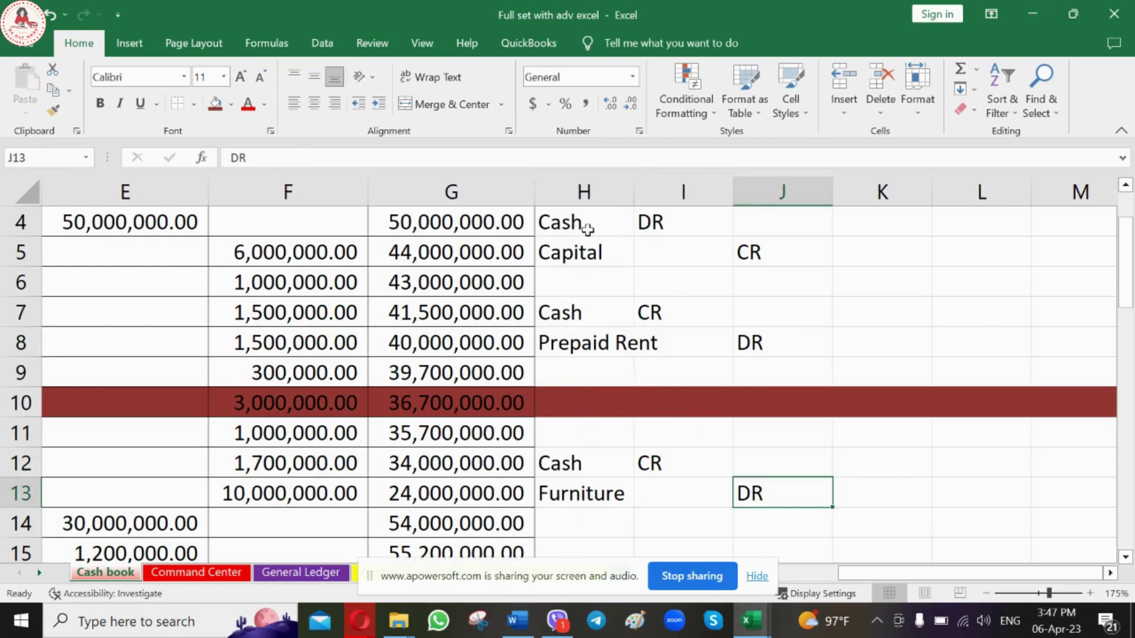
left_click_drag(587, 229, 578, 491)
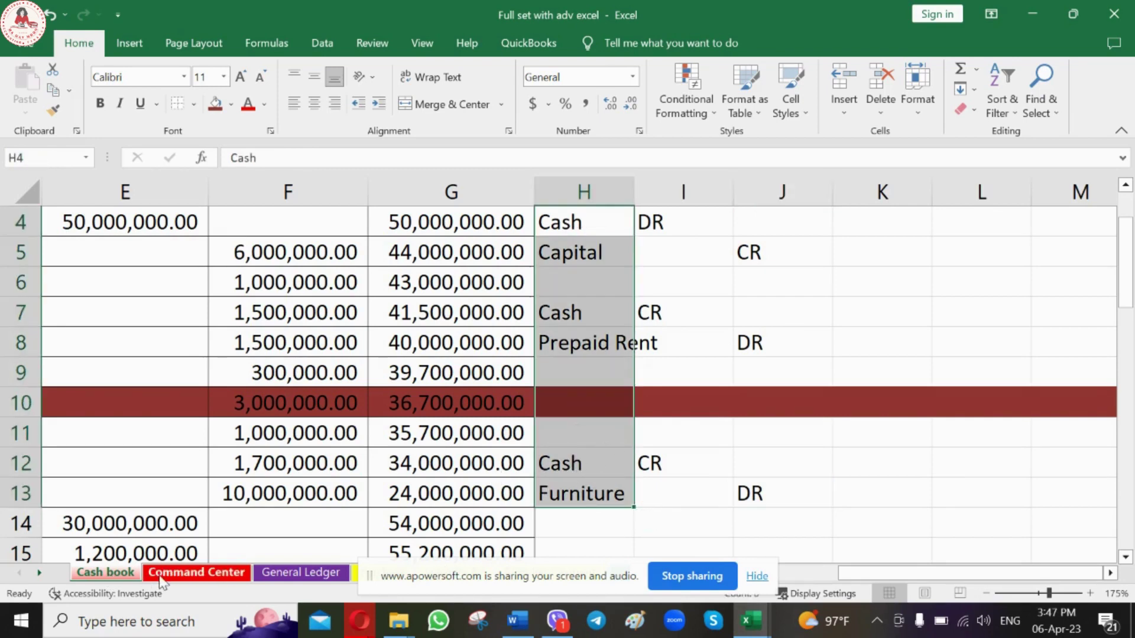
Activate the Tri Balance sheet from the list of all sheets.
right_click(37, 574)
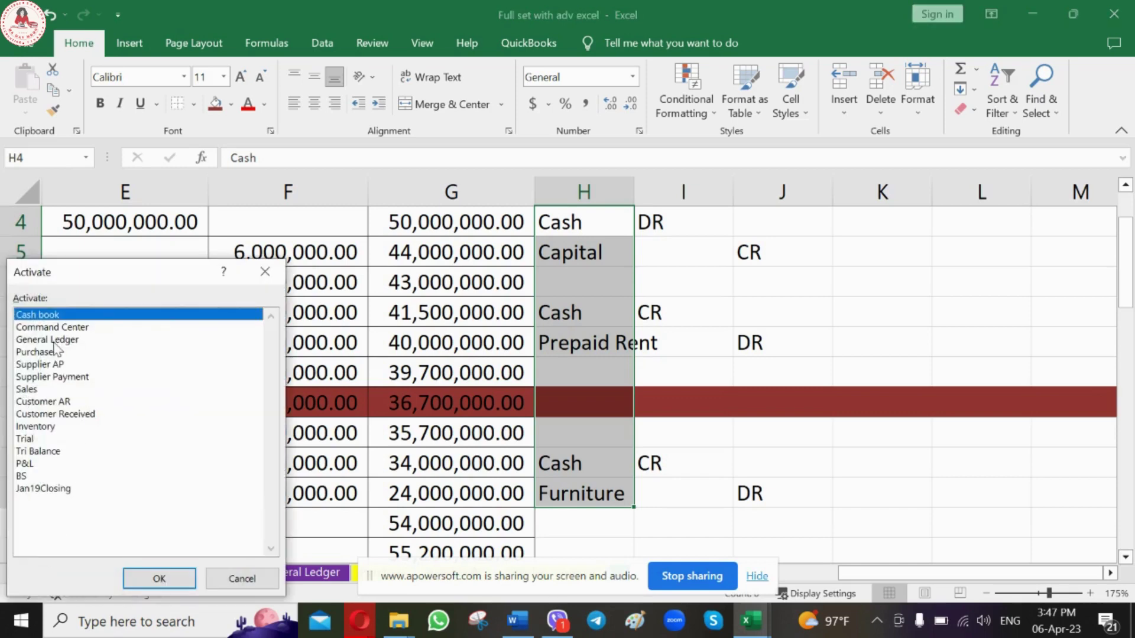
left_click(62, 453)
left_click(160, 579)
Review the asset accounts' types, including Acc Dep Computer & Peripherals.
left_click(545, 423)
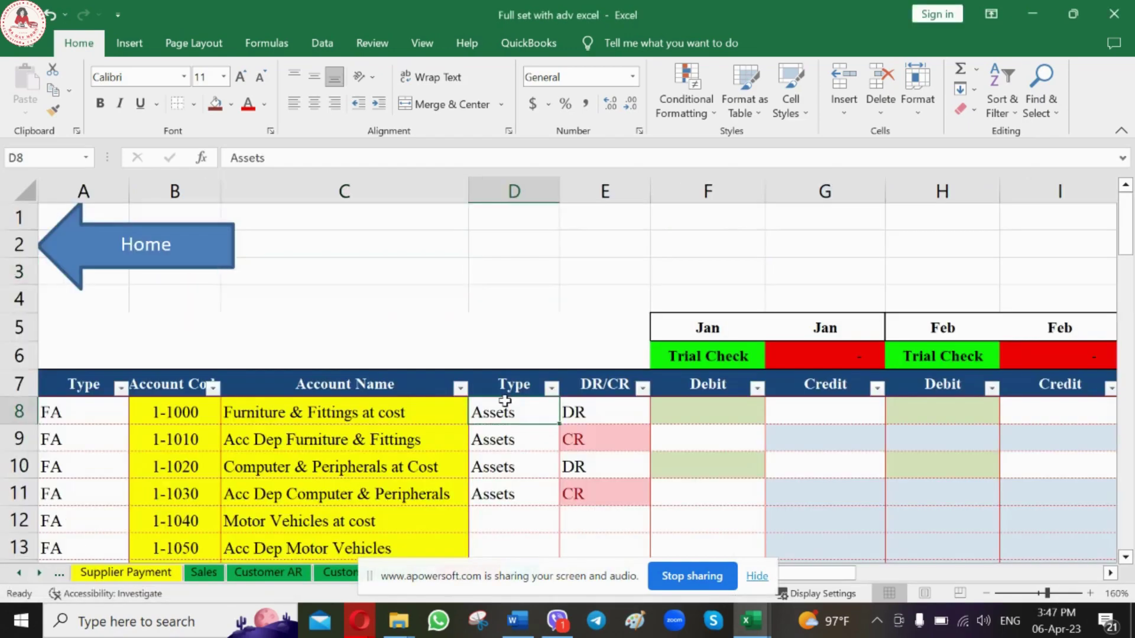
scroll(398, 368, "down", 2)
left_click(343, 320)
scroll(346, 343, "down", 4)
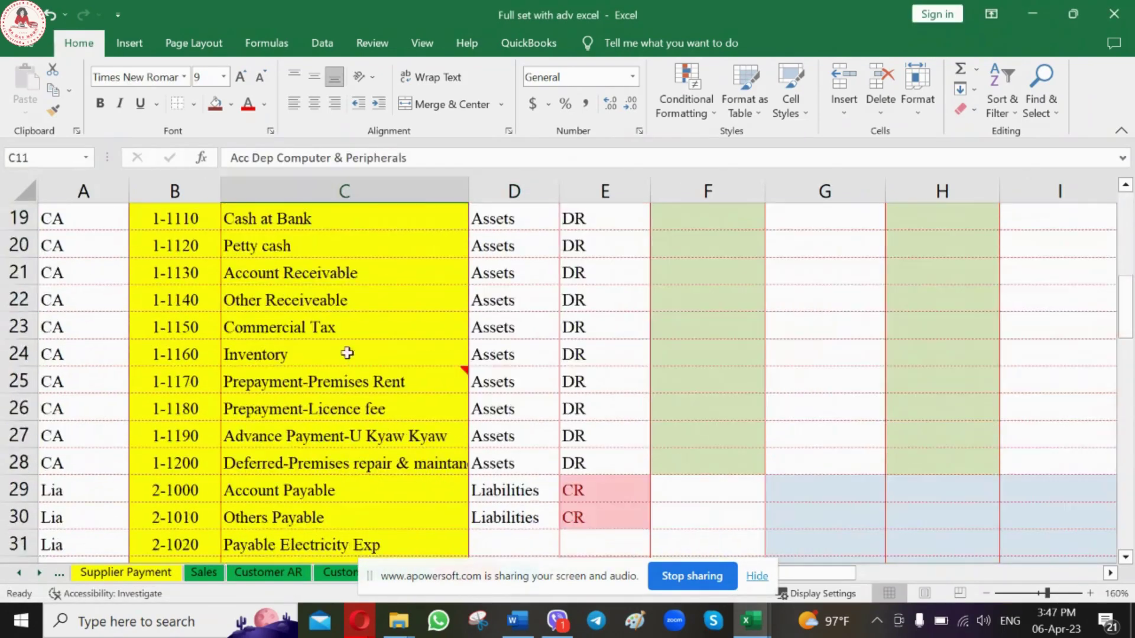
scroll(349, 366, "down", 3)
scroll(355, 390, "down", 2)
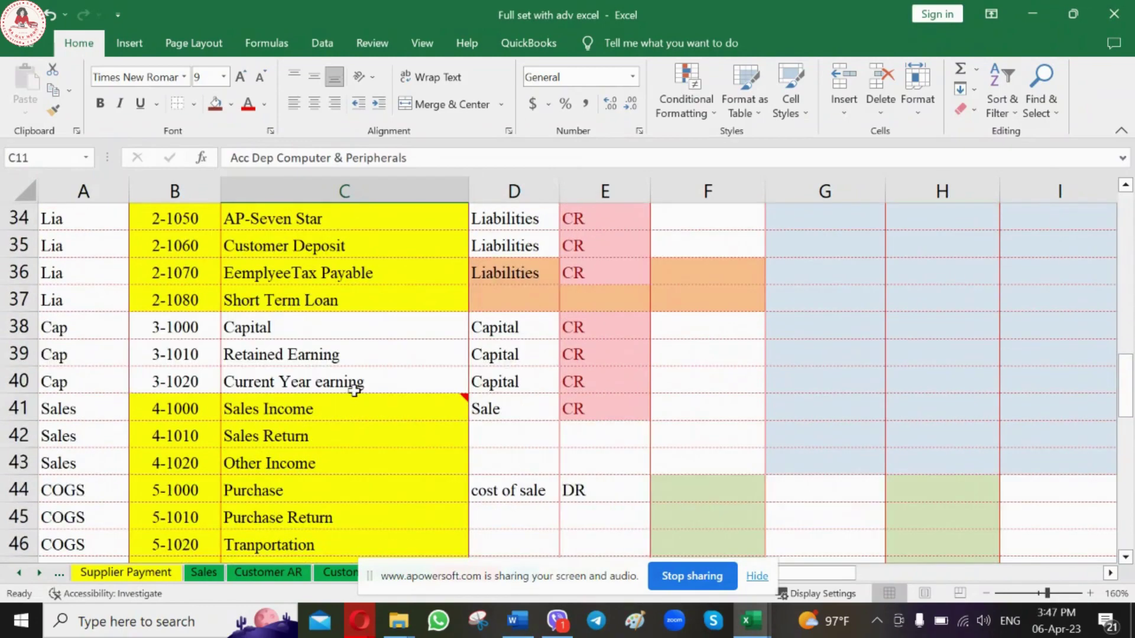
scroll(355, 390, "up", 4)
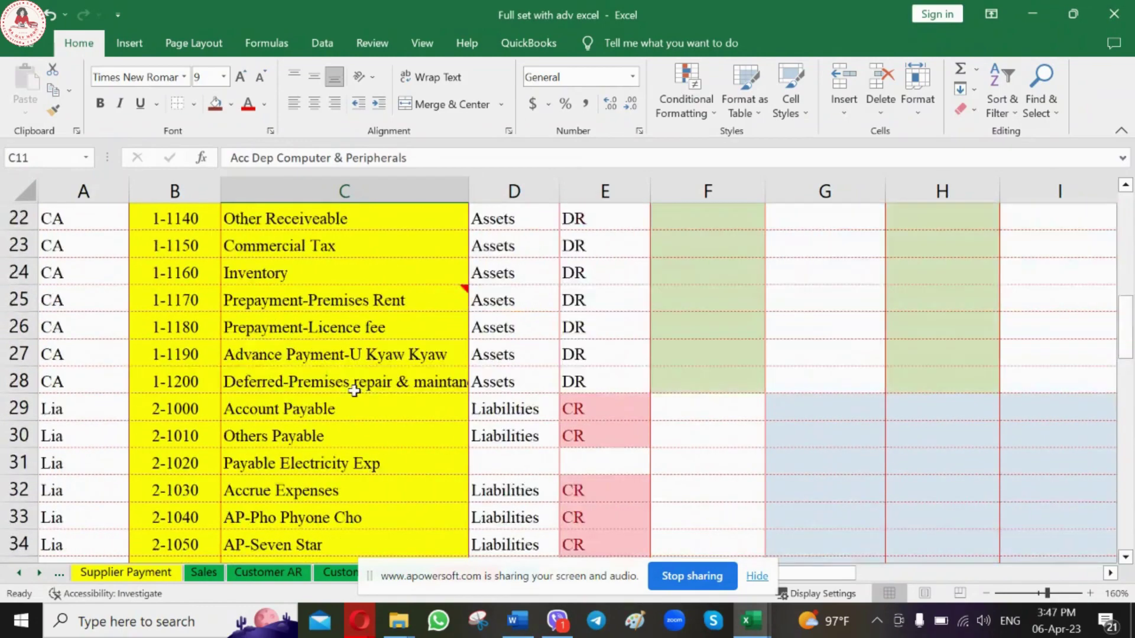
scroll(355, 390, "up", 7)
scroll(359, 389, "down", 3)
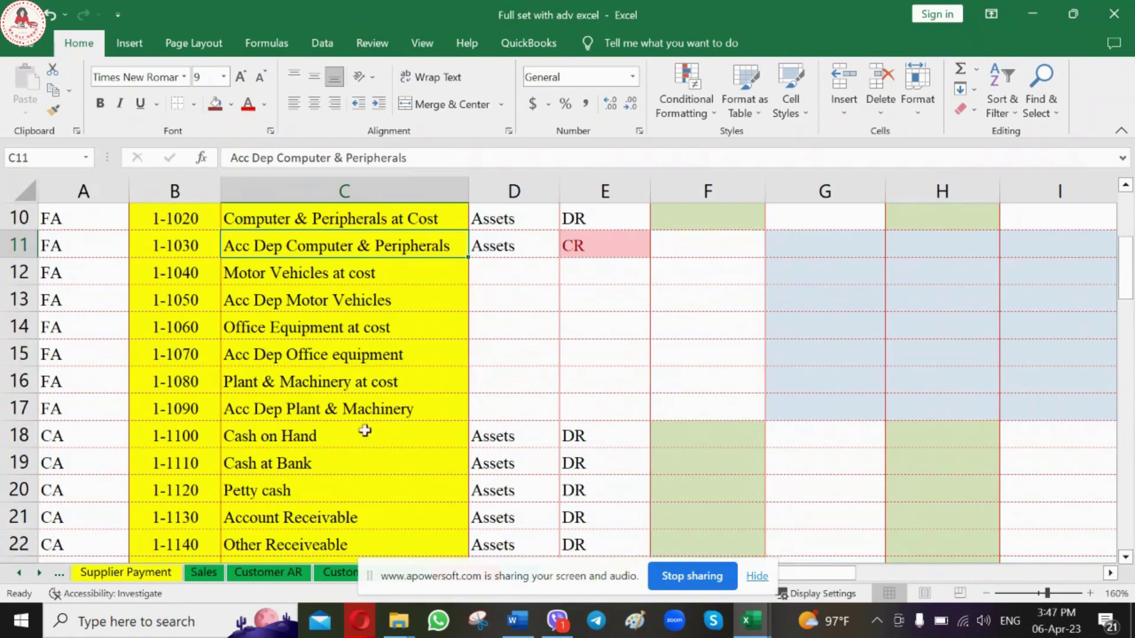
scroll(363, 432, "up", 2)
Review Furniture & Fittings at cost and its depreciation account, then scroll down the list.
left_click(312, 327)
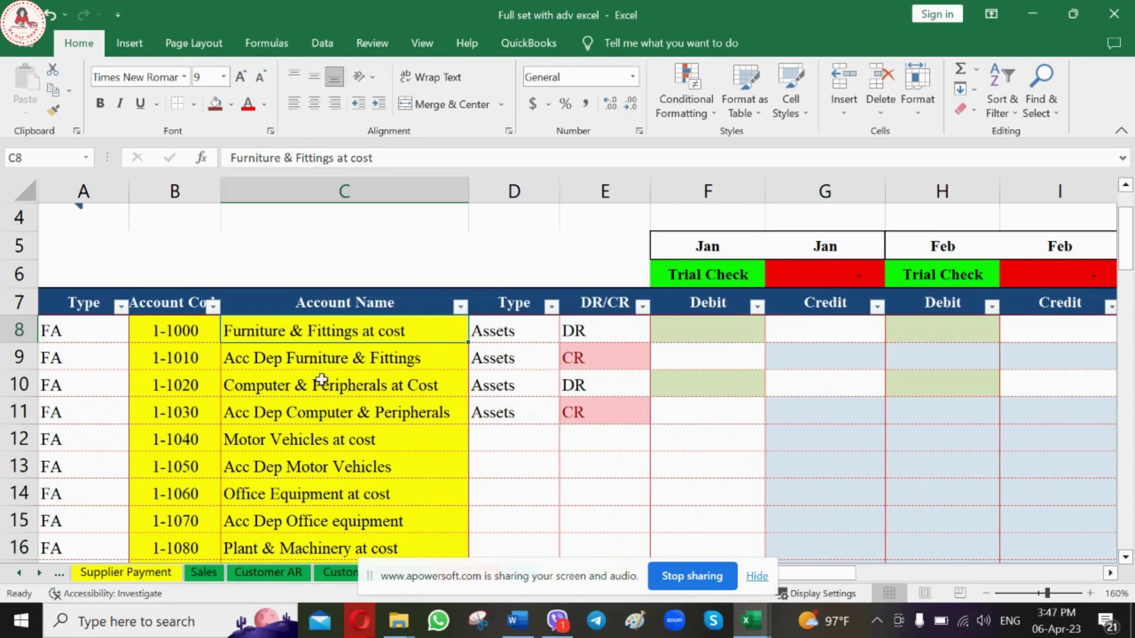
left_click(322, 362)
scroll(305, 408, "down", 1)
scroll(305, 408, "down", 2)
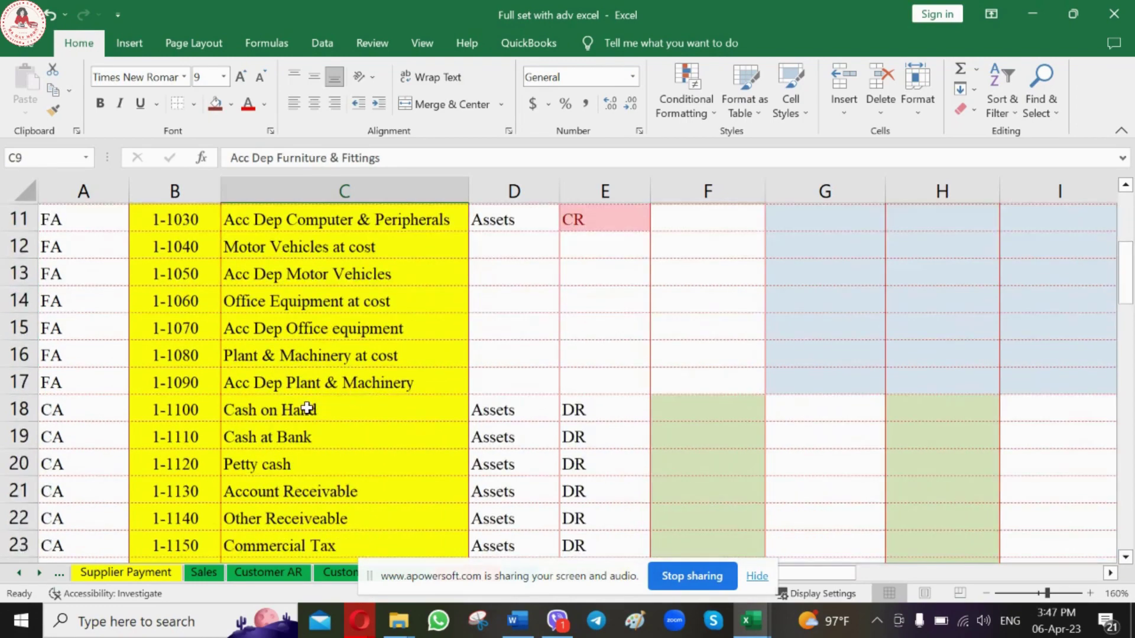
scroll(306, 408, "down", 5)
scroll(306, 408, "down", 3)
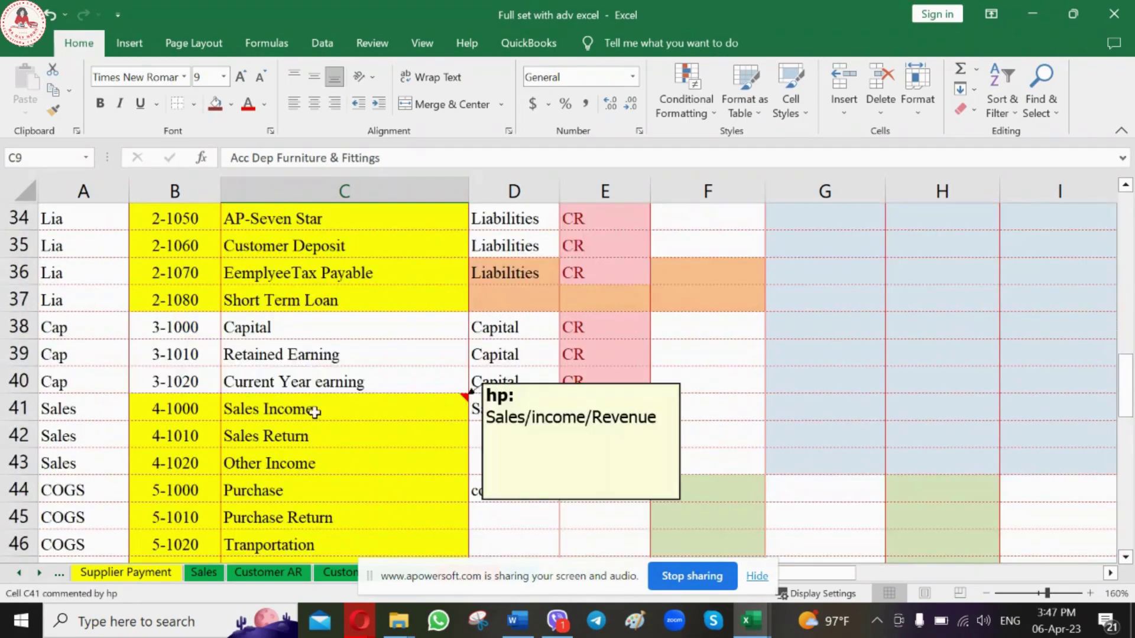
scroll(331, 408, "down", 1)
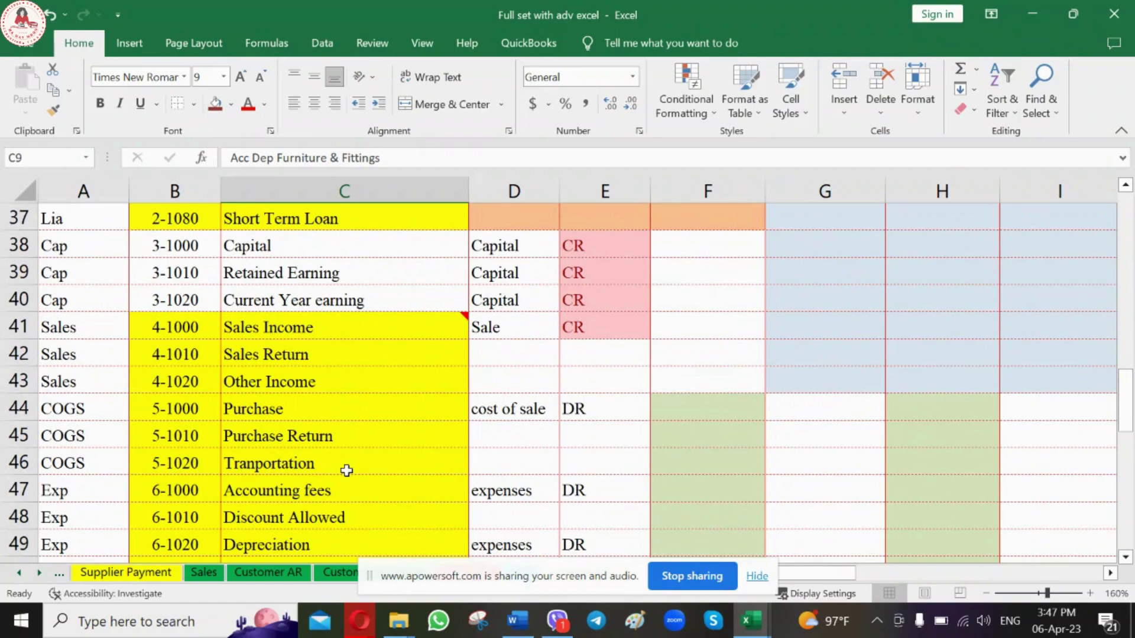
Check the Fuel expenses of Motor vehicle and Depreciation accounts.
scroll(347, 470, "down", 2)
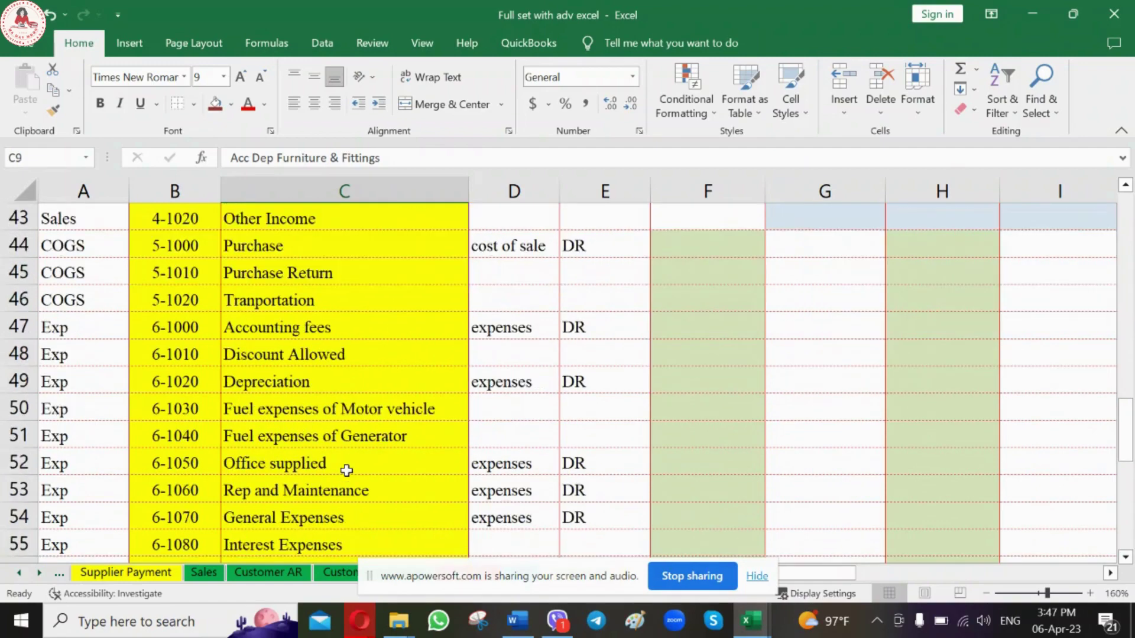
left_click(312, 400)
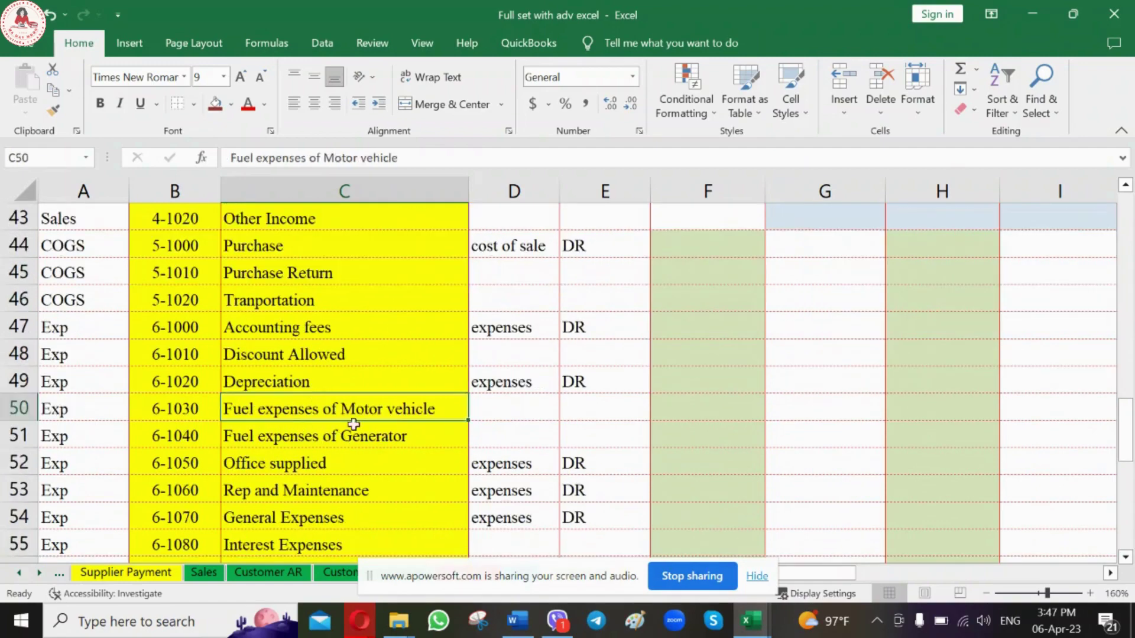
left_click(330, 385)
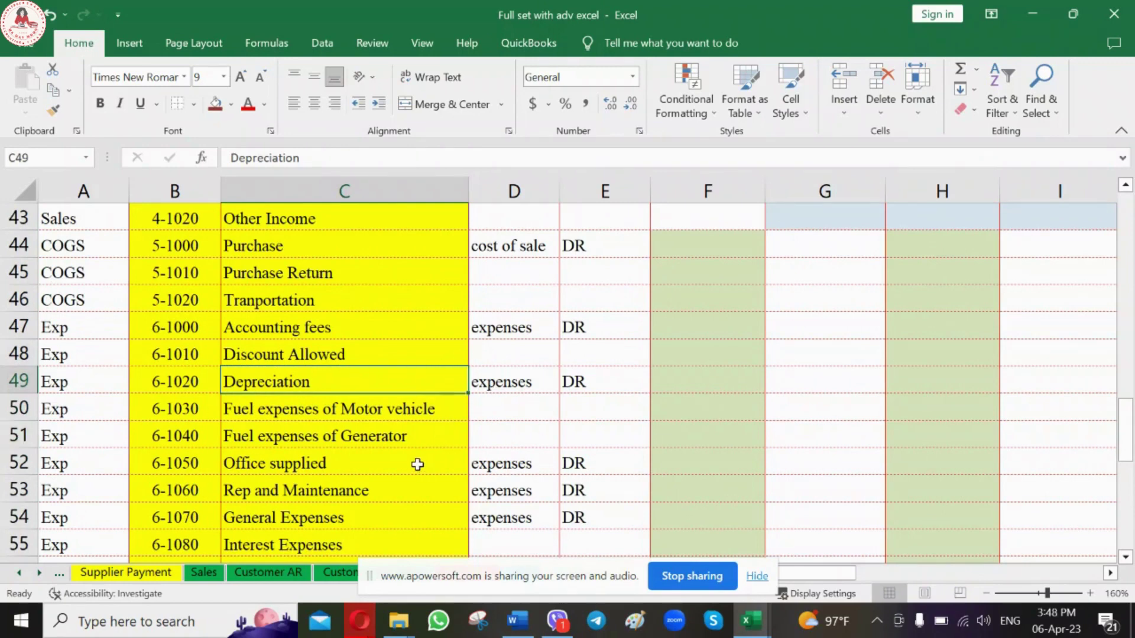
scroll(418, 465, "up", 2)
scroll(416, 464, "up", 2)
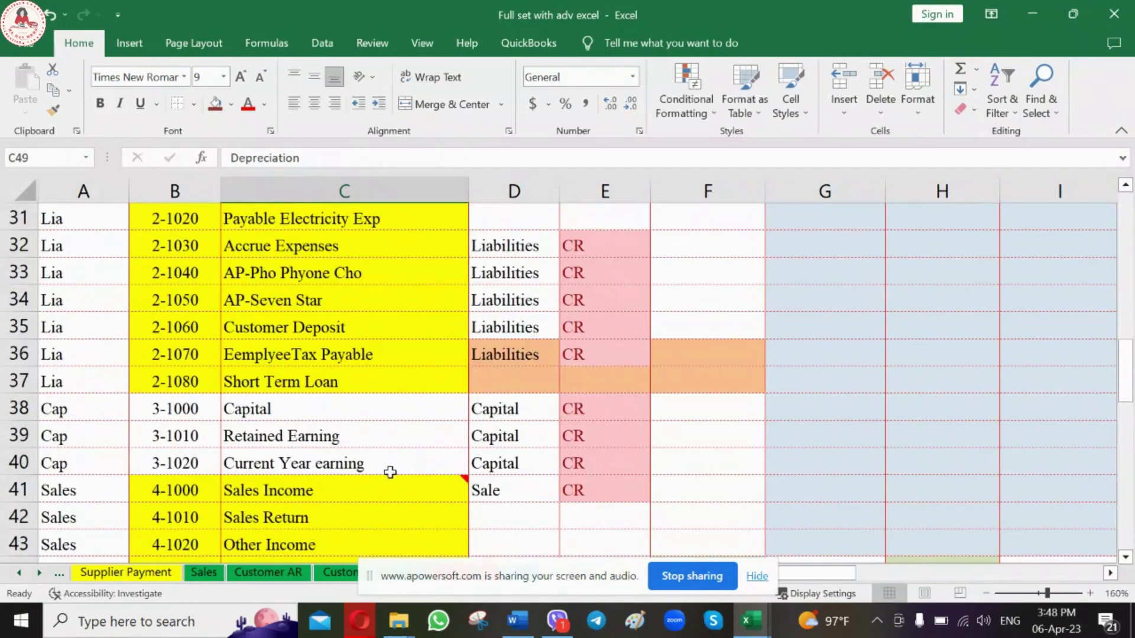
Read the Sales Income note and revisit Furniture & Fittings at cost 1-1000.
left_click(350, 485)
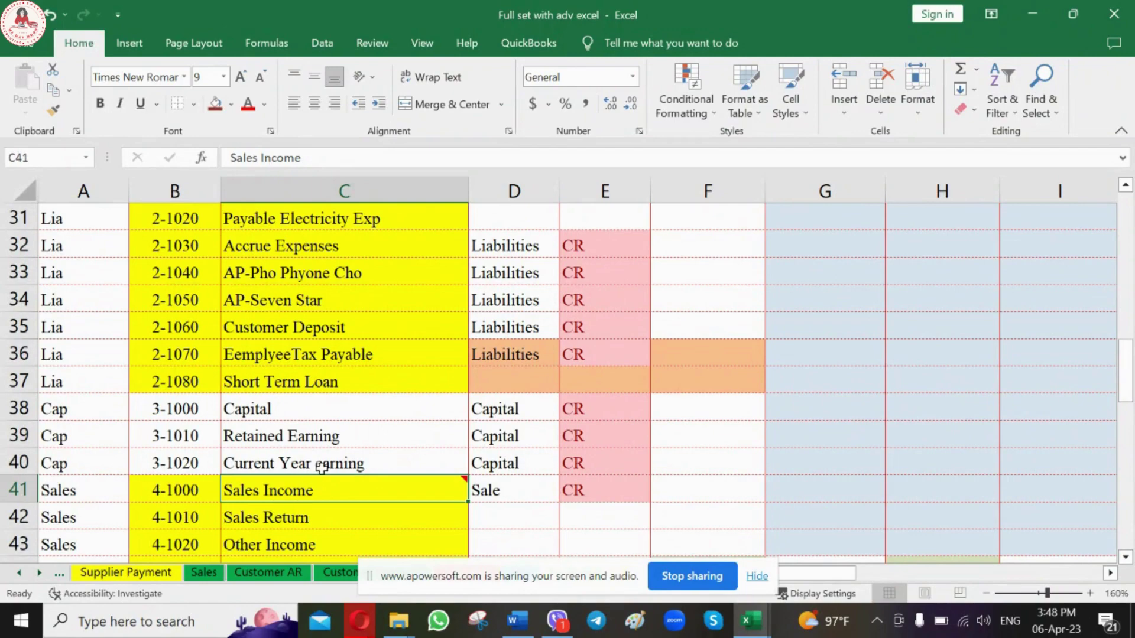
mouse_move(385, 490)
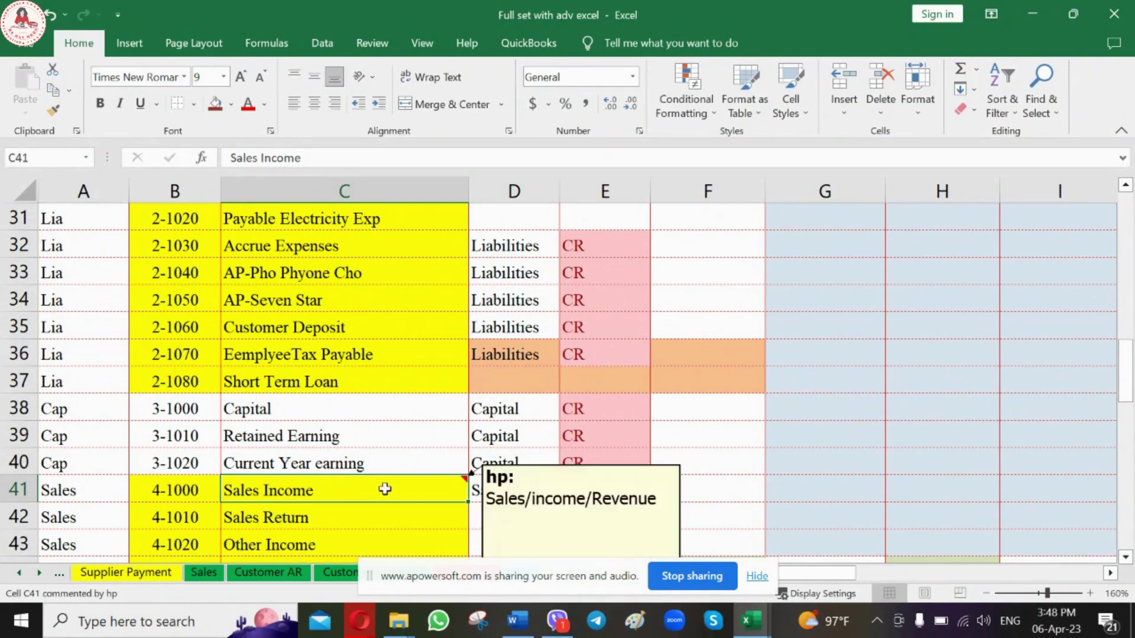
scroll(346, 436, "down", 1)
scroll(345, 436, "up", 4)
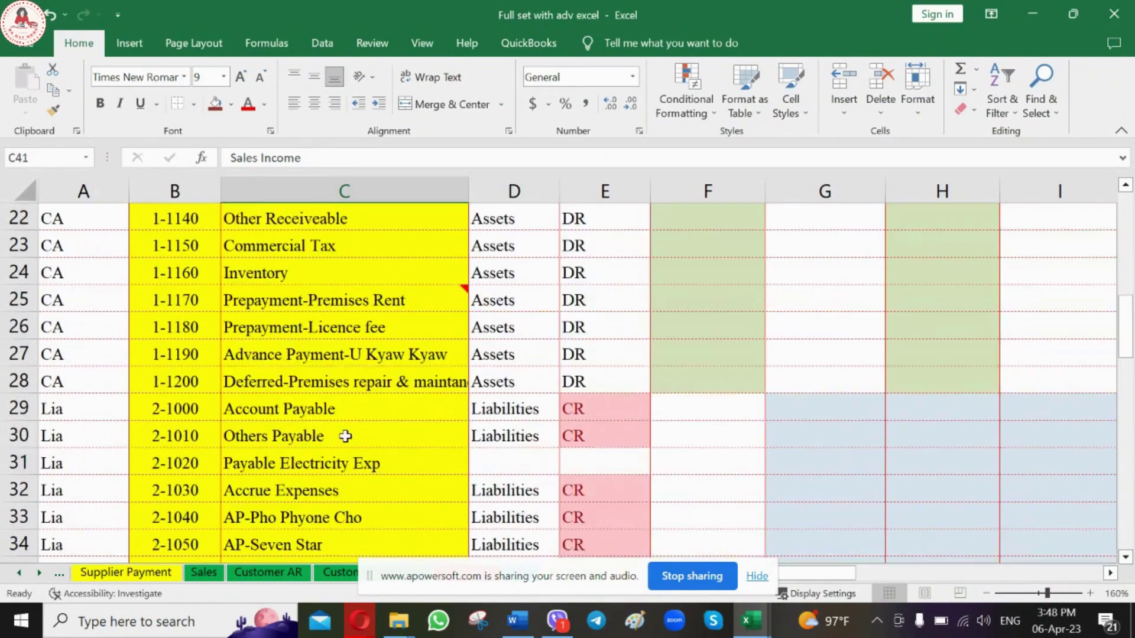
scroll(345, 437, "up", 3)
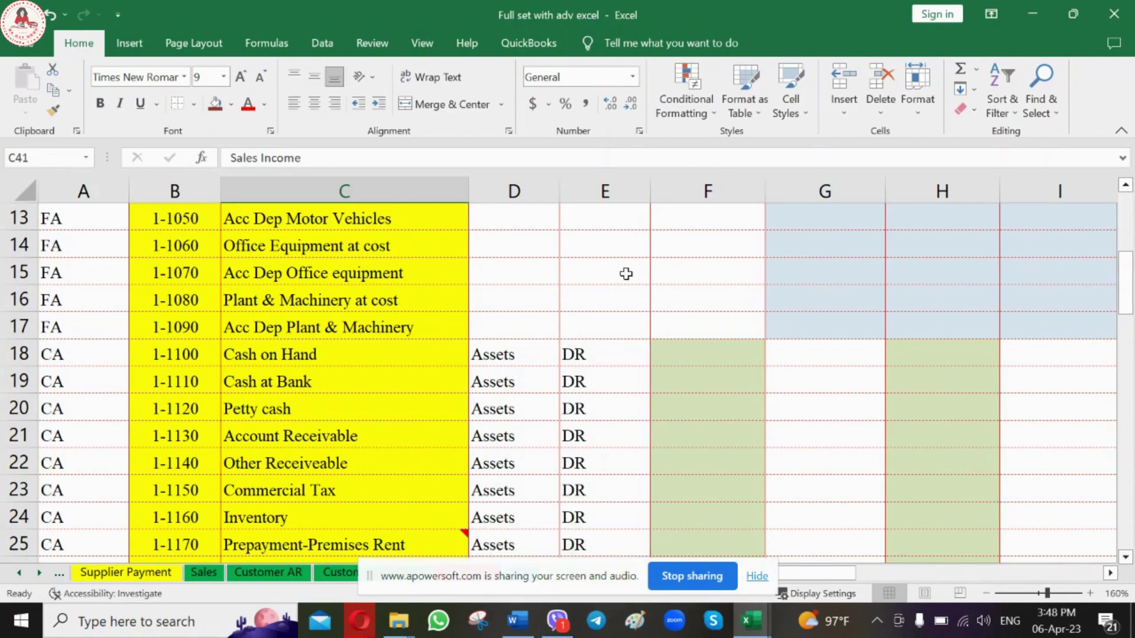
scroll(405, 367, "up", 1)
scroll(405, 367, "up", 4)
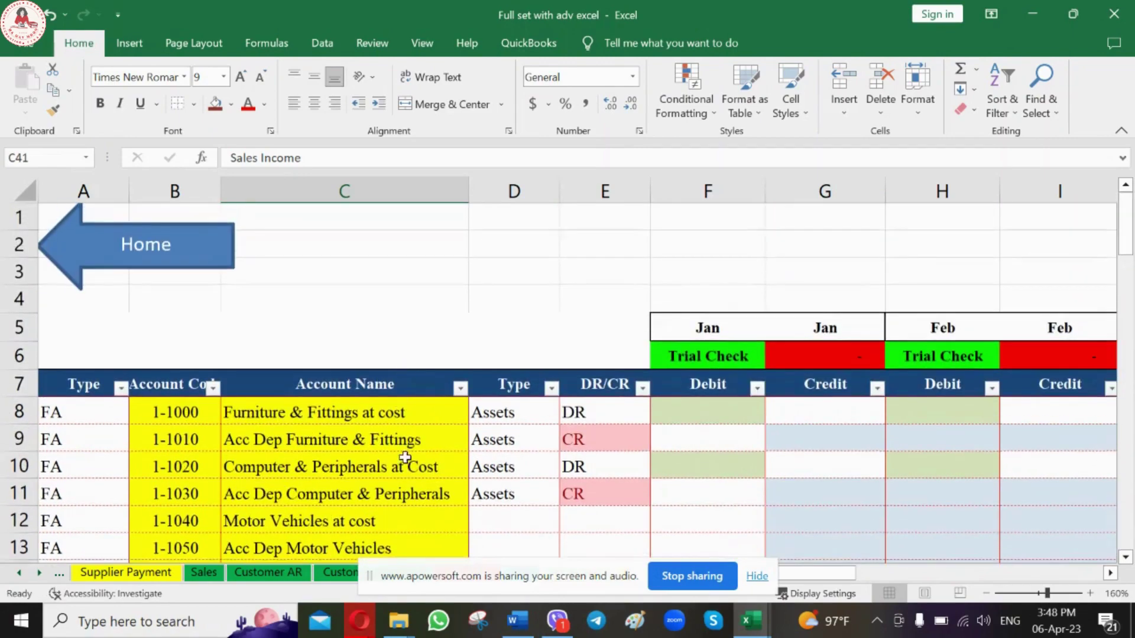
left_click(405, 421)
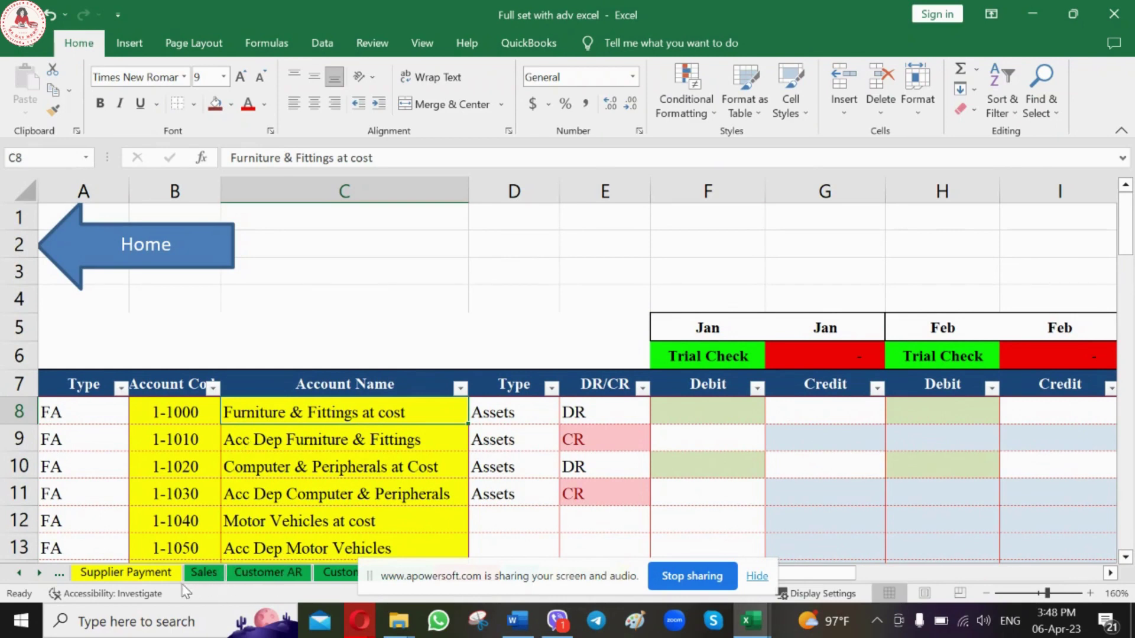
Scroll the sheet tabs back to the workbook's first sheets.
left_click(20, 573)
left_click(20, 573)
left_click(19, 573)
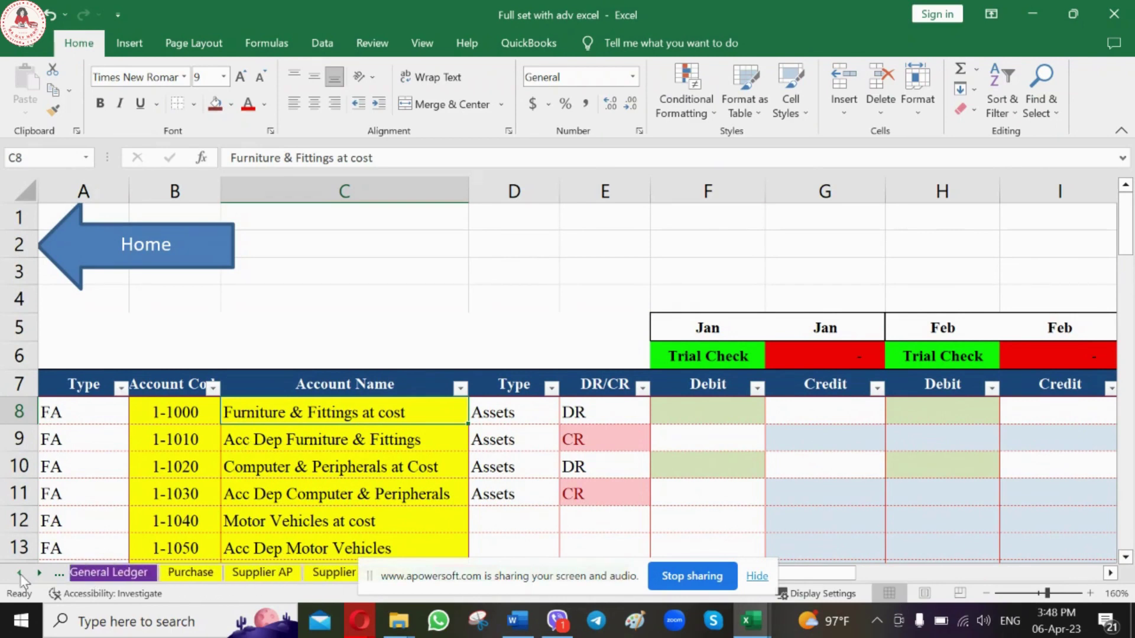
left_click(19, 573)
left_click(20, 573)
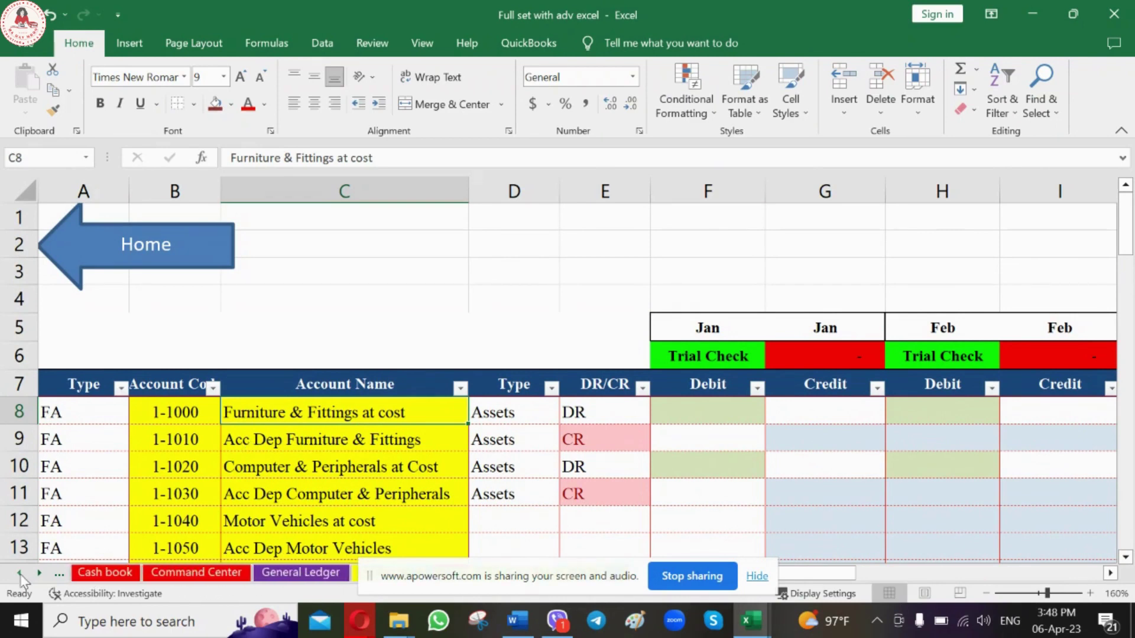
Open Cash book and inspect G10's running-balance formula =G9+E10-F10.
left_click(101, 572)
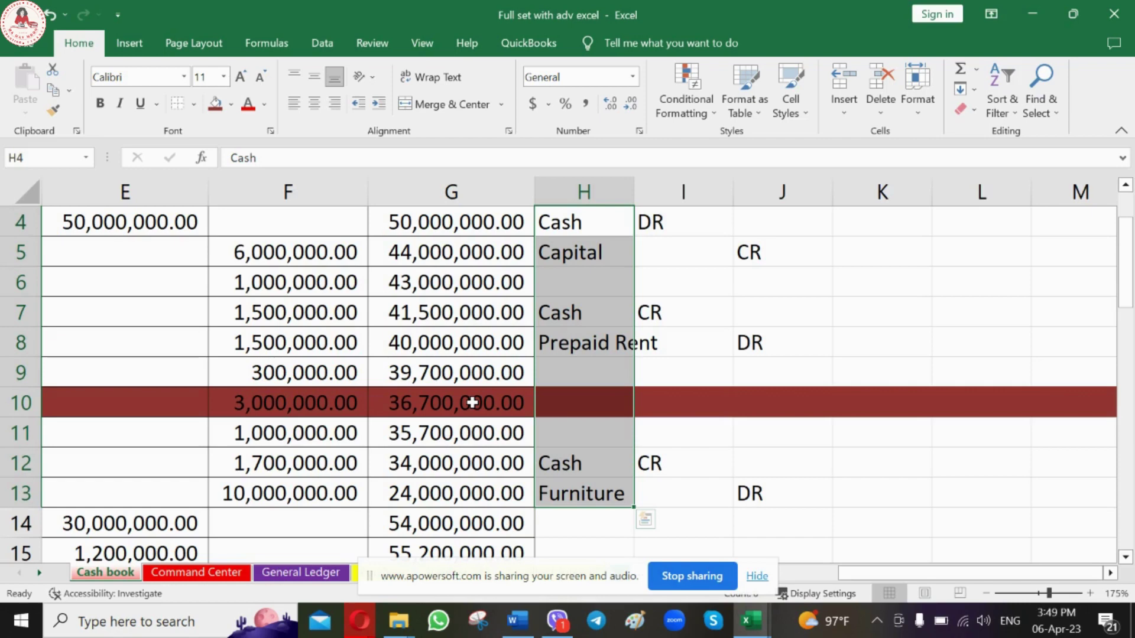
left_click(472, 403)
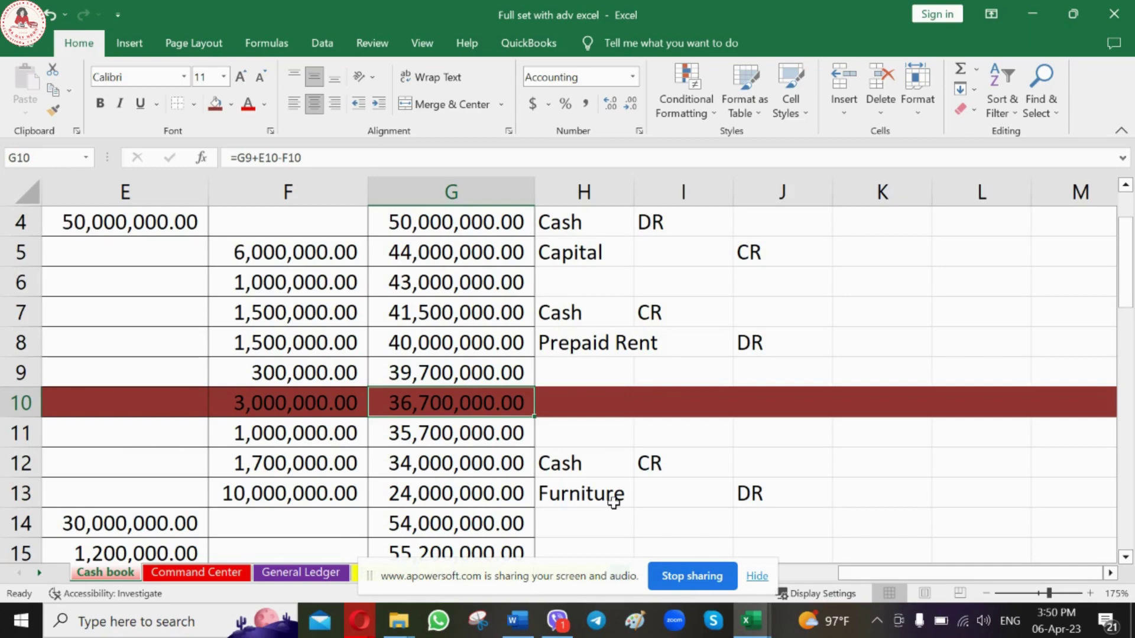
Review the 07-Jan-22 purchase entry in row 10, including the F10 payment and G10 balance formulas.
key("Left")
key("Left")
key("Left")
key("Right")
key("Right")
key("Right")
key("Right")
key("Right")
key("Left")
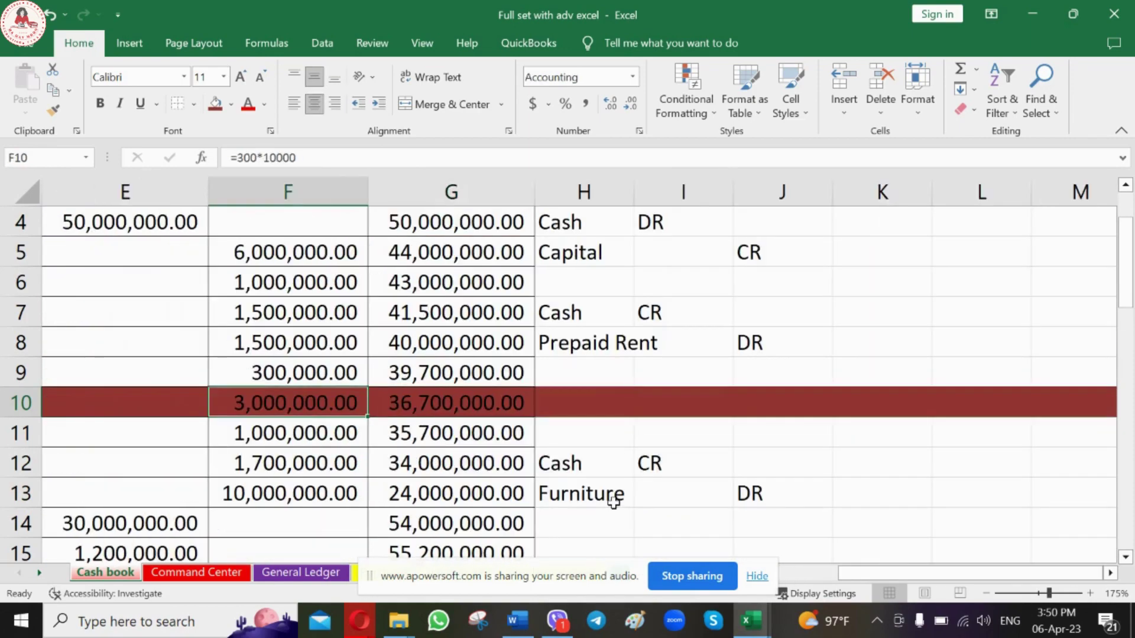
key("Left")
key("Left")
key("Left")
key("Left")
key("Right")
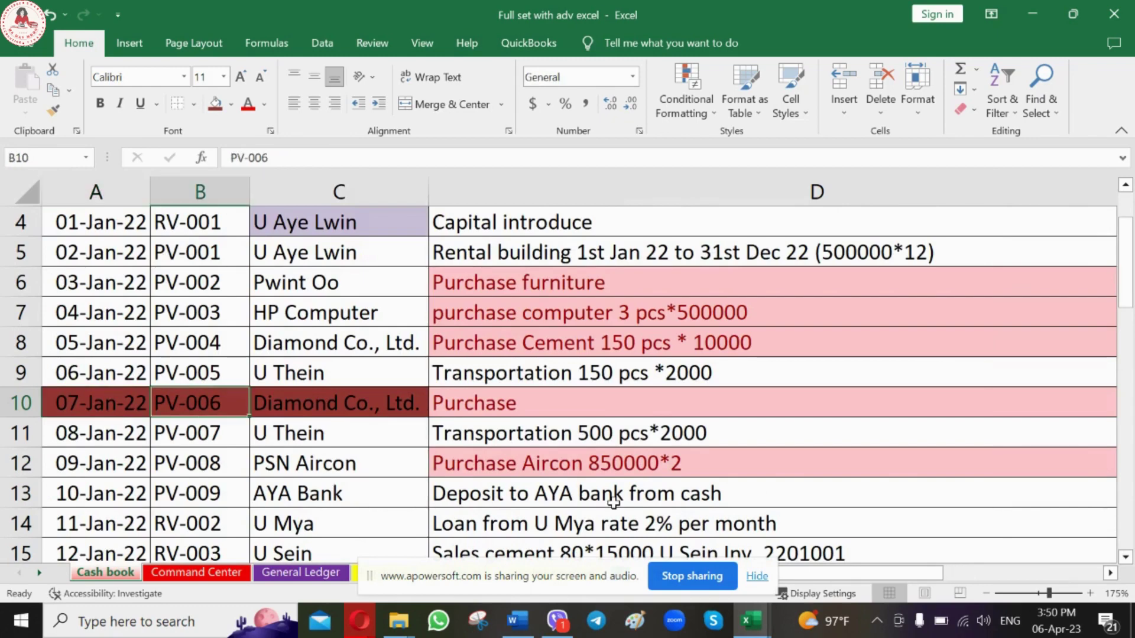
key("Right")
key("Right")
key("Right")
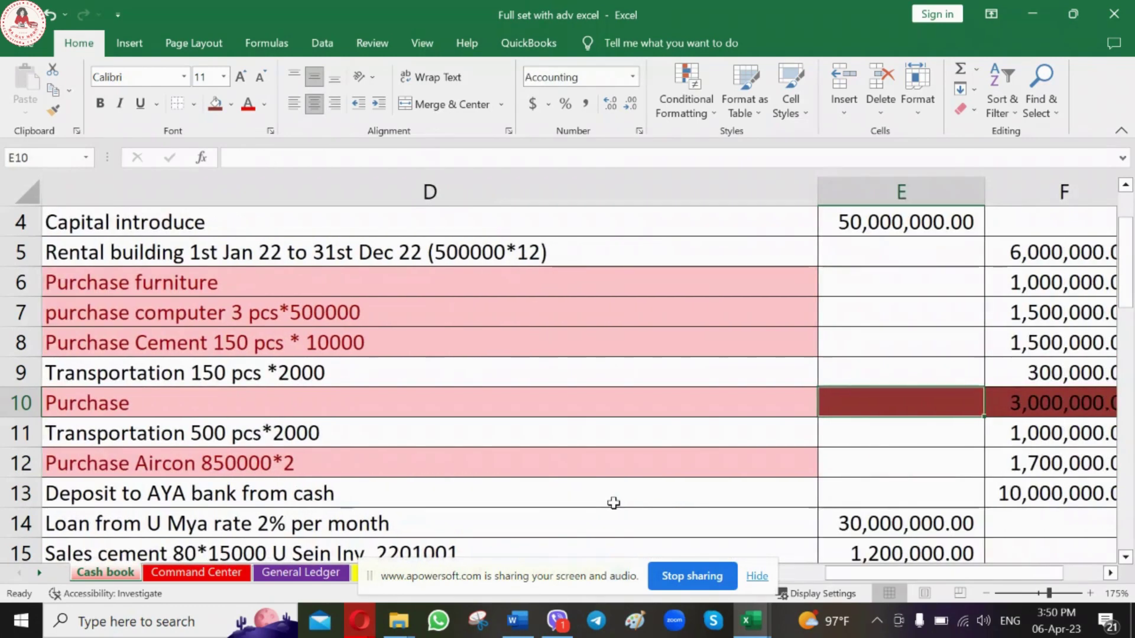
key("Right")
key("Left")
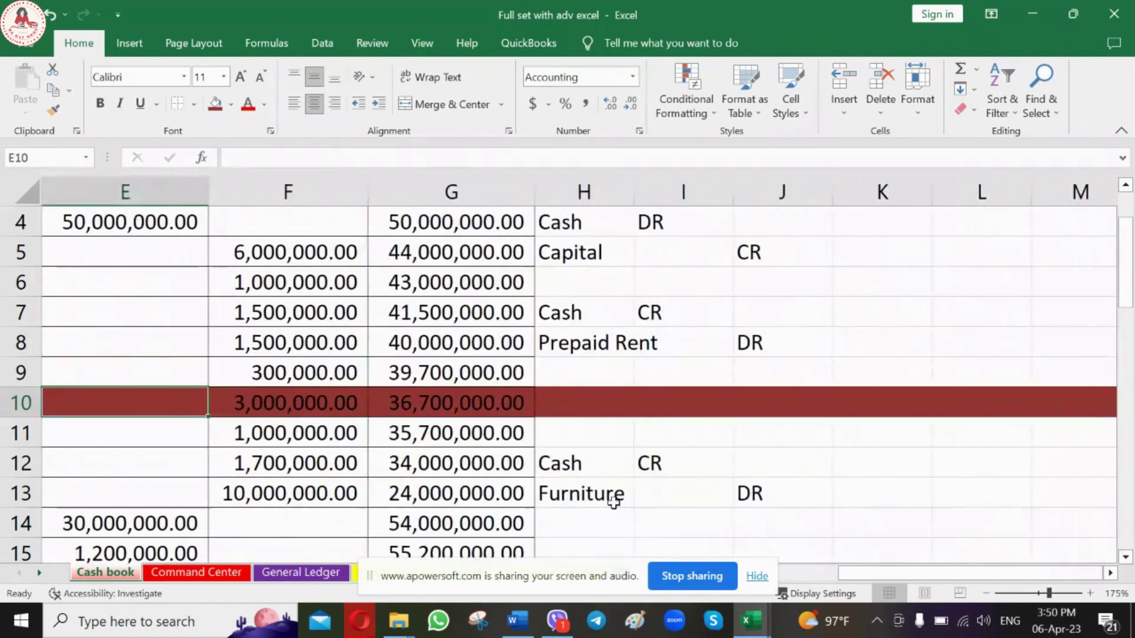
key("Right")
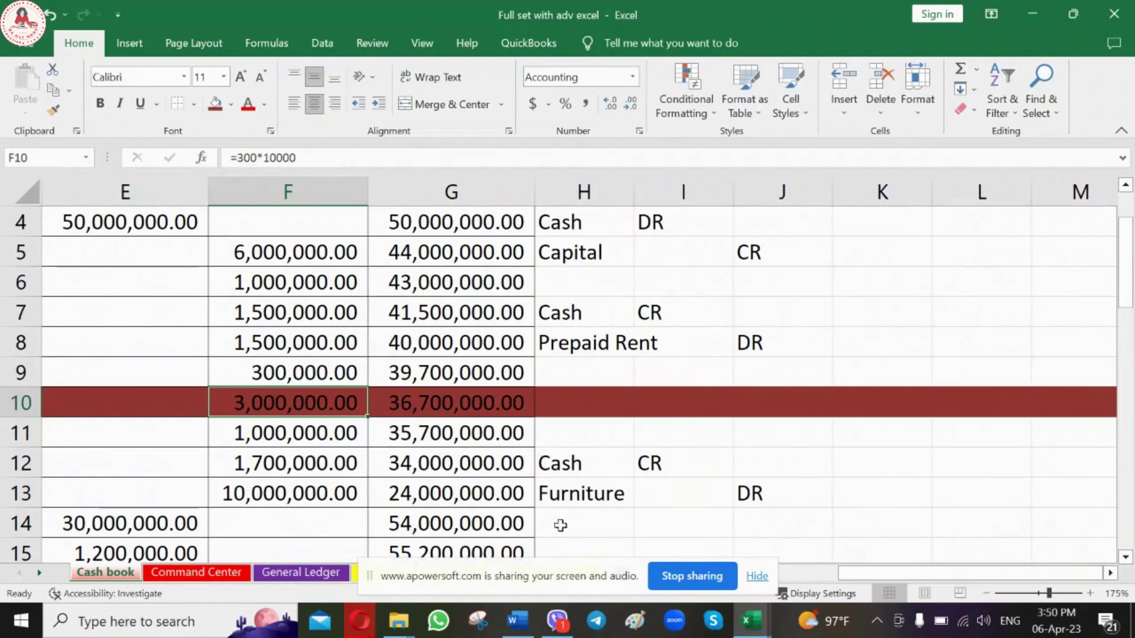
left_click(458, 404)
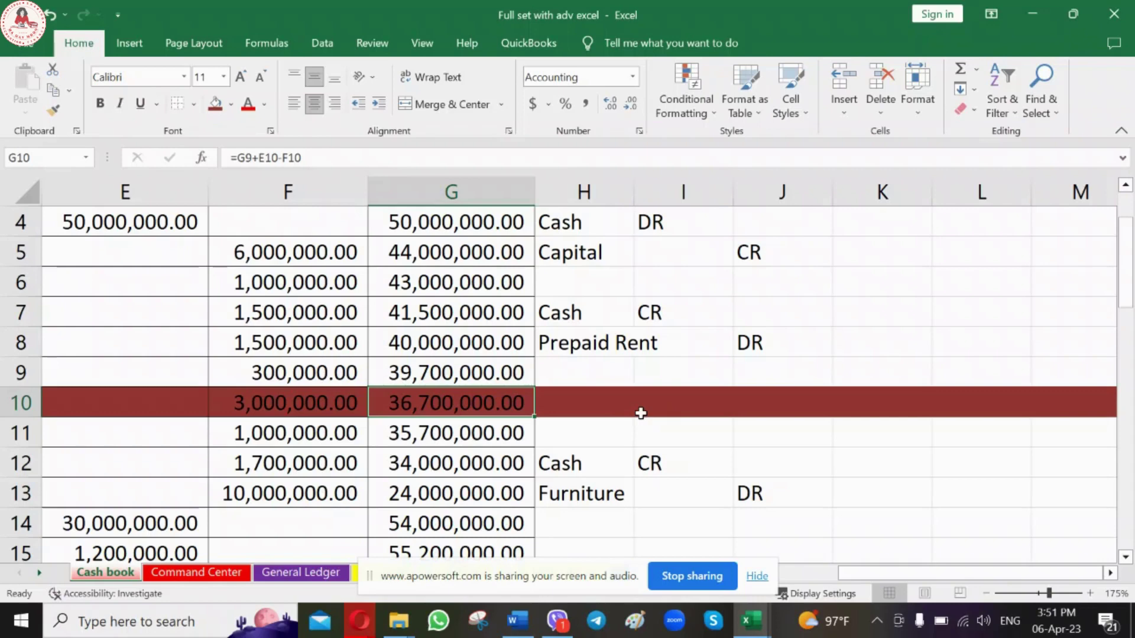
left_click(620, 405)
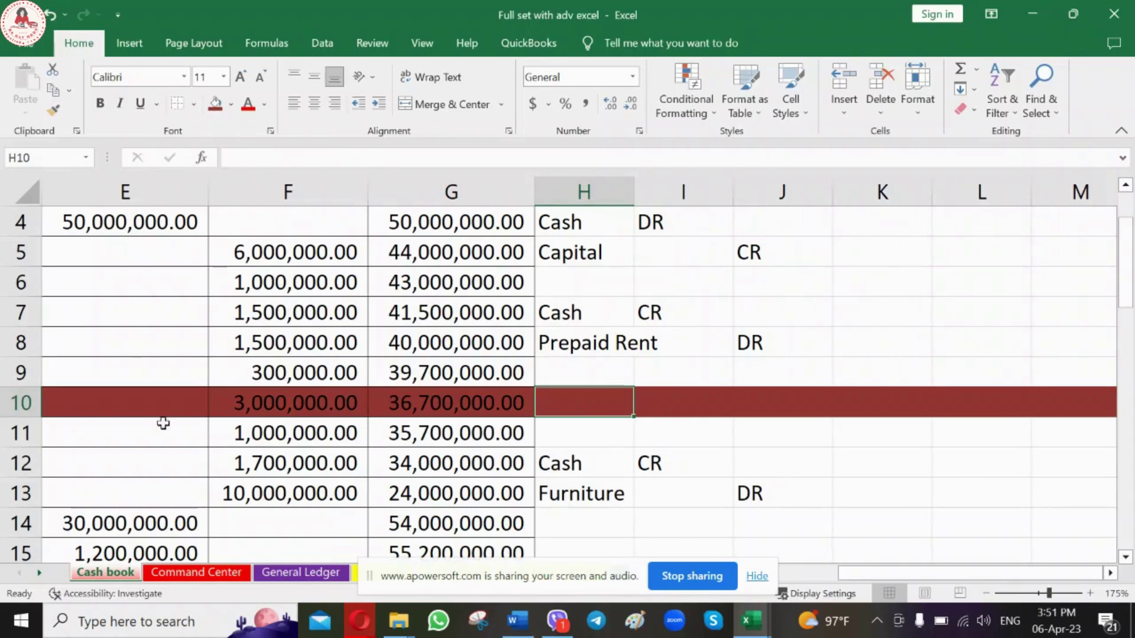
left_click(516, 408)
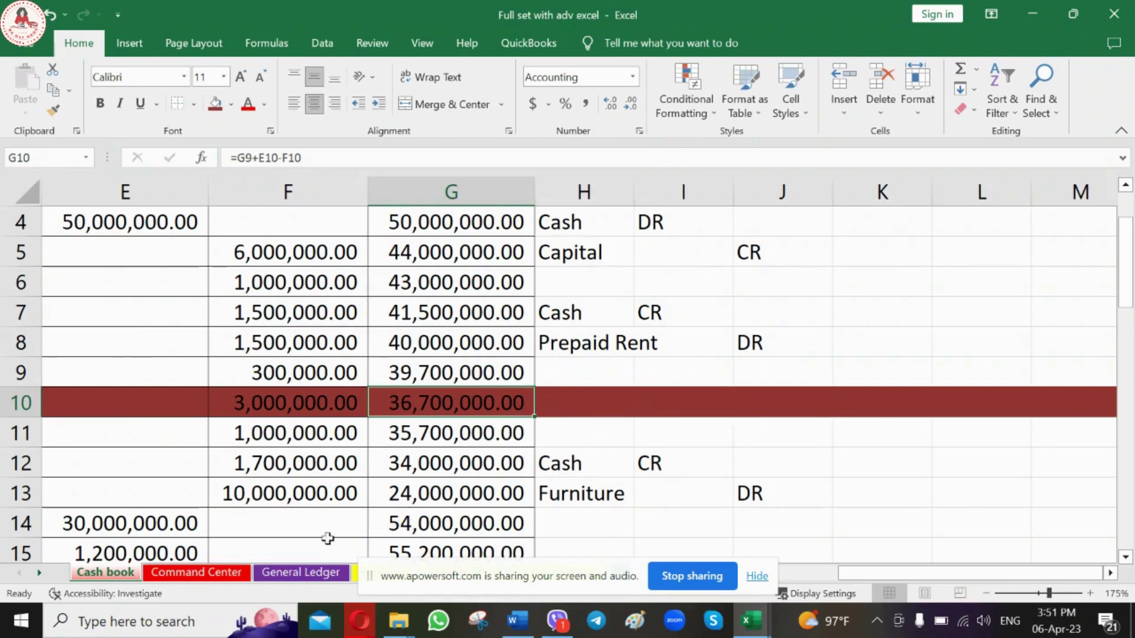
Switch to the Tri Balance sheet using the workbook's sheet list.
left_click(190, 574)
left_click(102, 572)
right_click(39, 573)
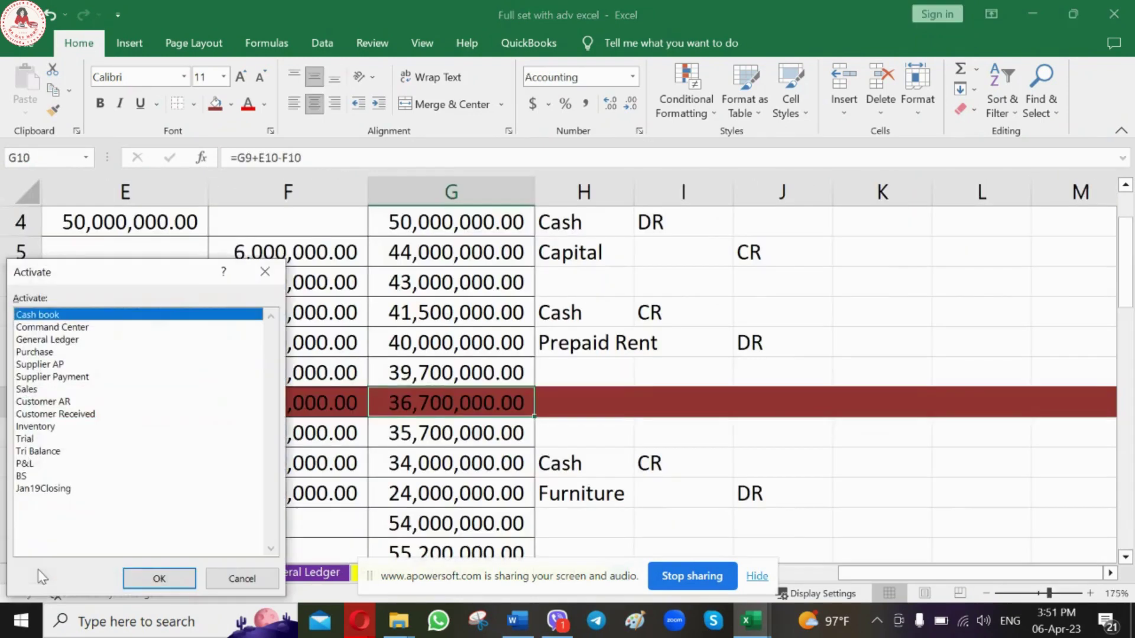
left_click(50, 452)
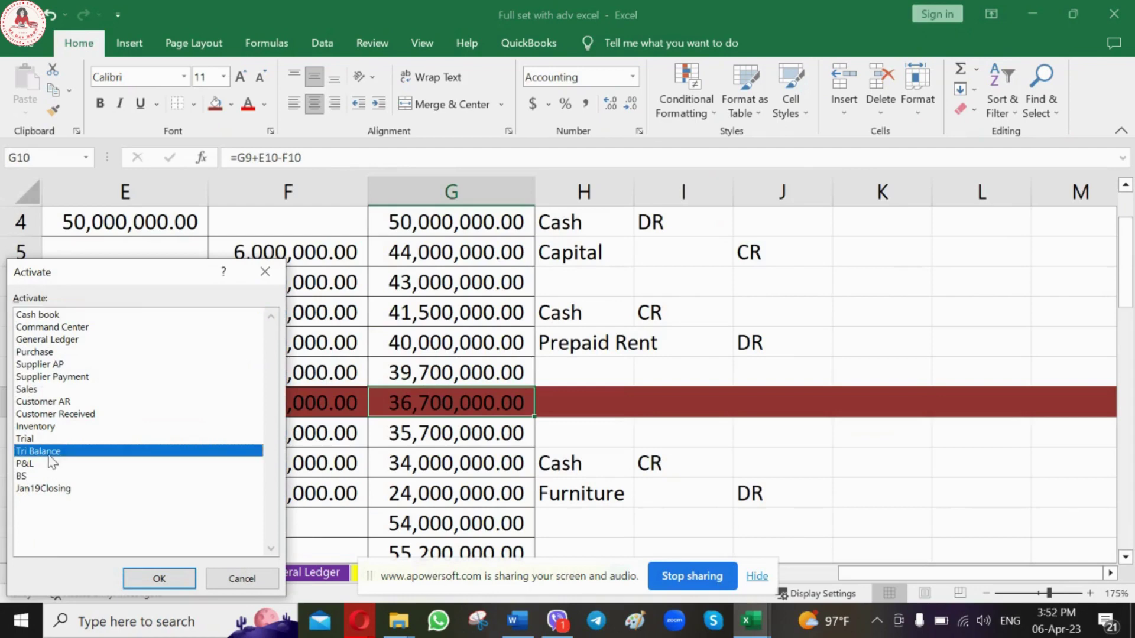
left_click(158, 578)
left_click(451, 327)
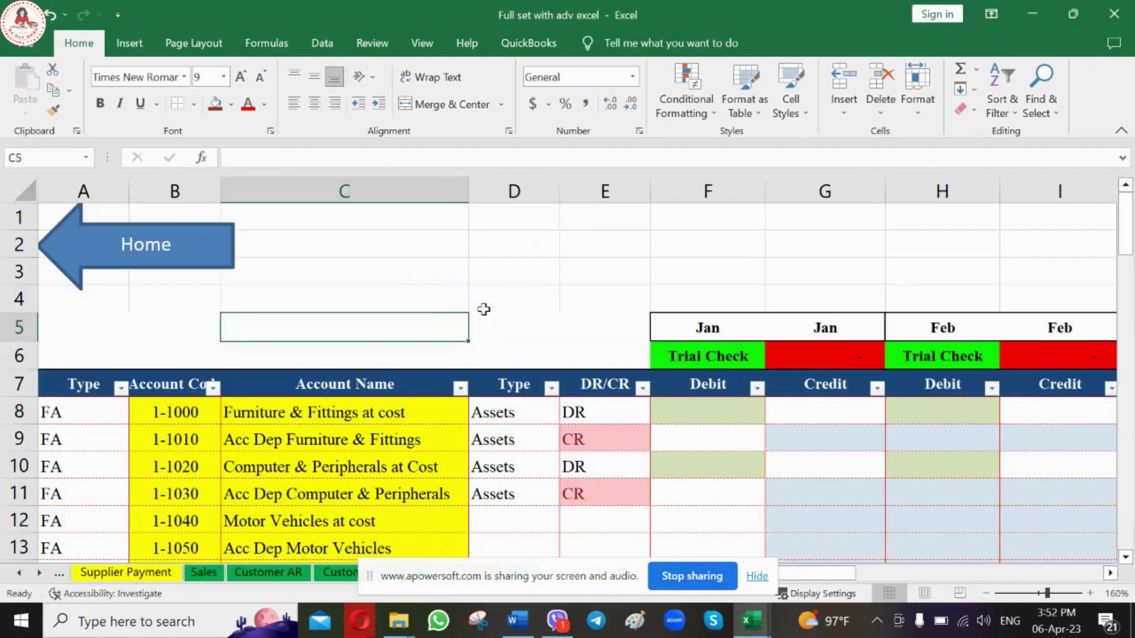
scroll(541, 318, "down", 1)
left_click(359, 391)
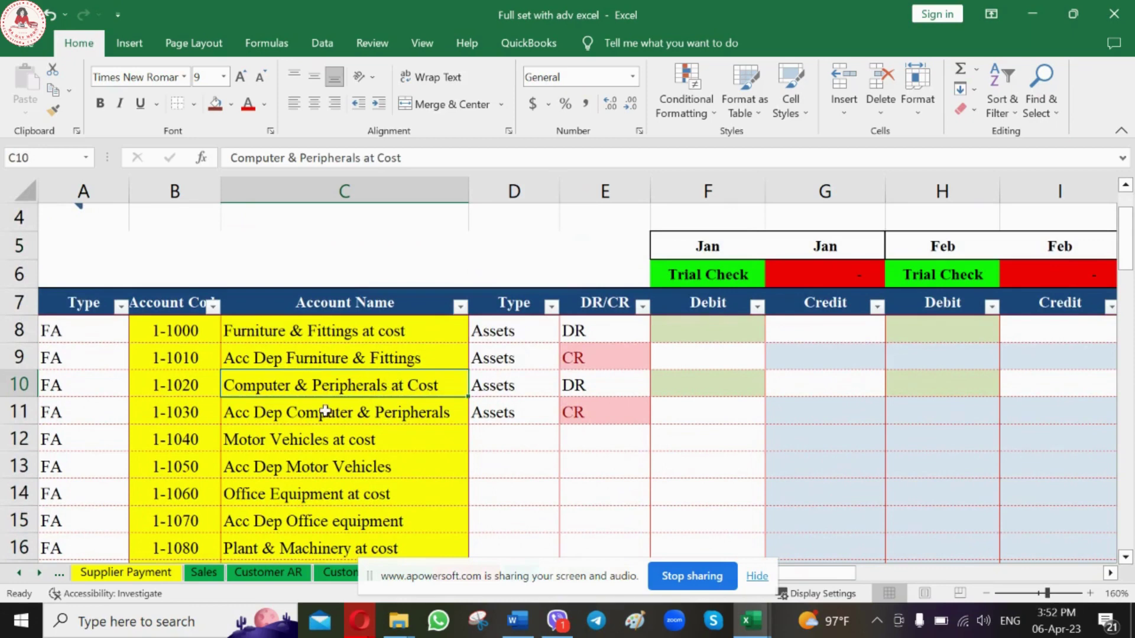
left_click(343, 341)
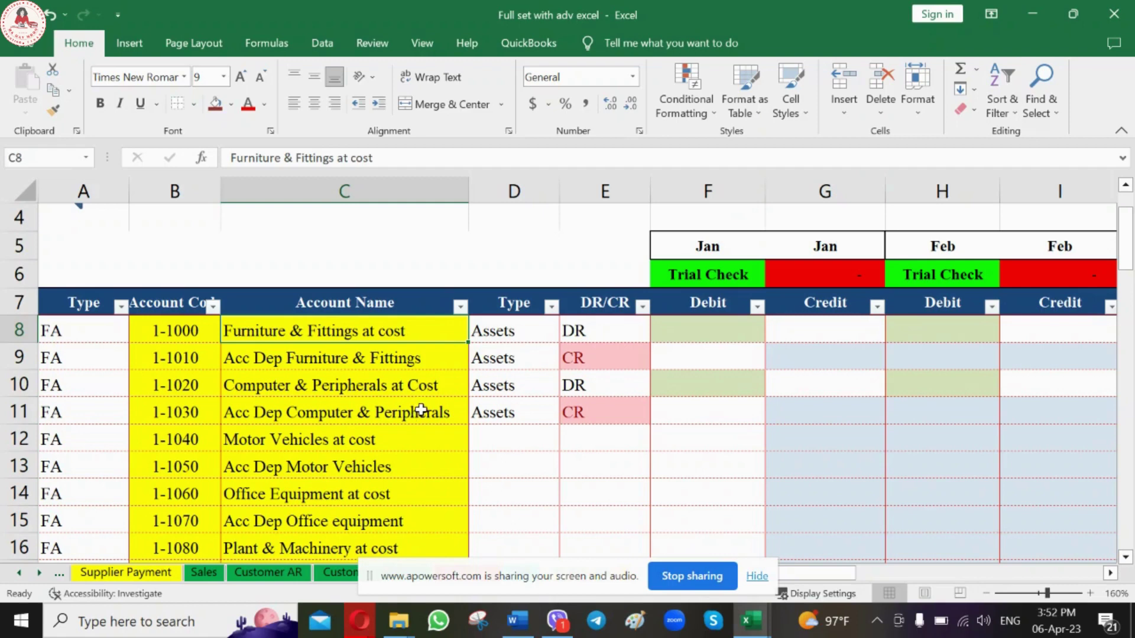
left_click(442, 357)
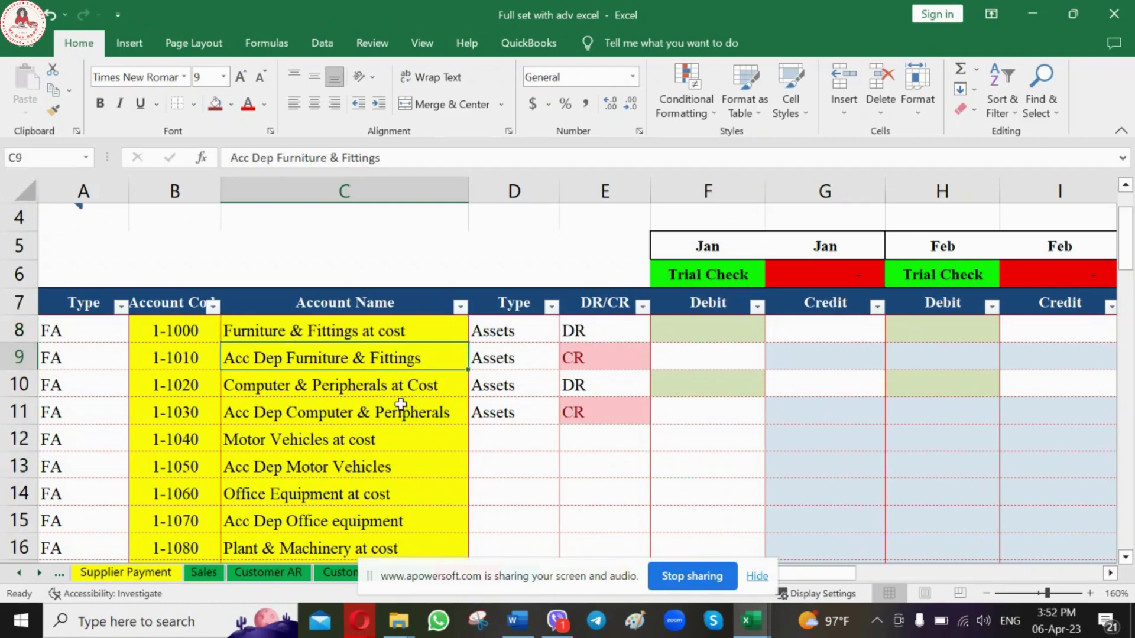
left_click(401, 329)
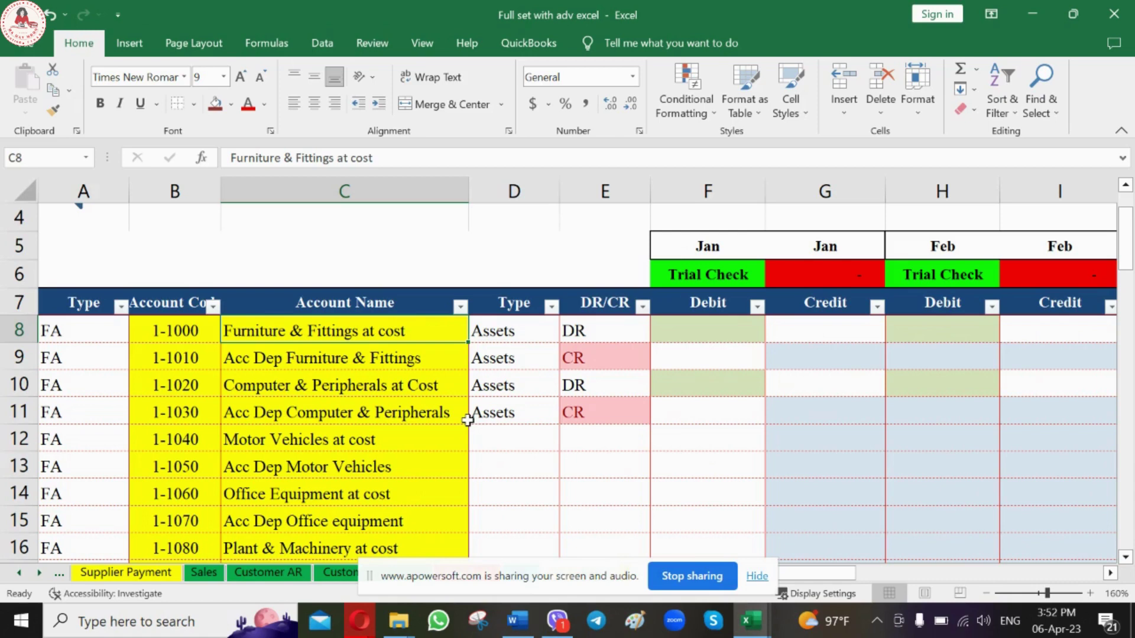
Inspect the Furniture & Fittings account rows and how code 1-1010 is derived with =B8+10.
key("Down")
key("Up")
key("Up")
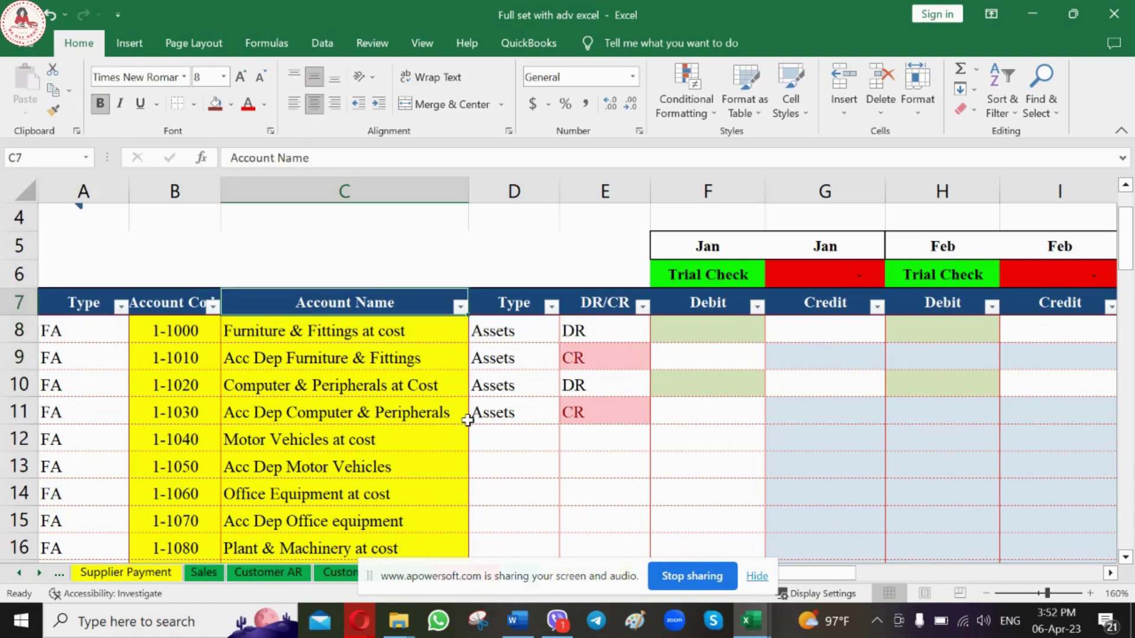
key("Down")
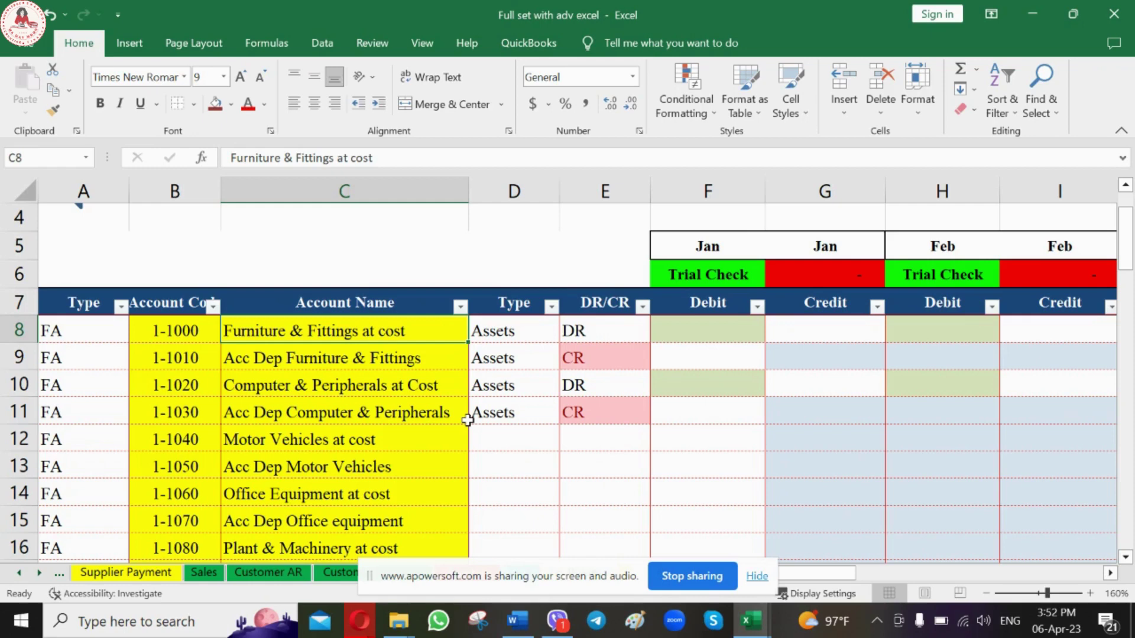
key("Down")
key("Up")
key("Down")
key("Left")
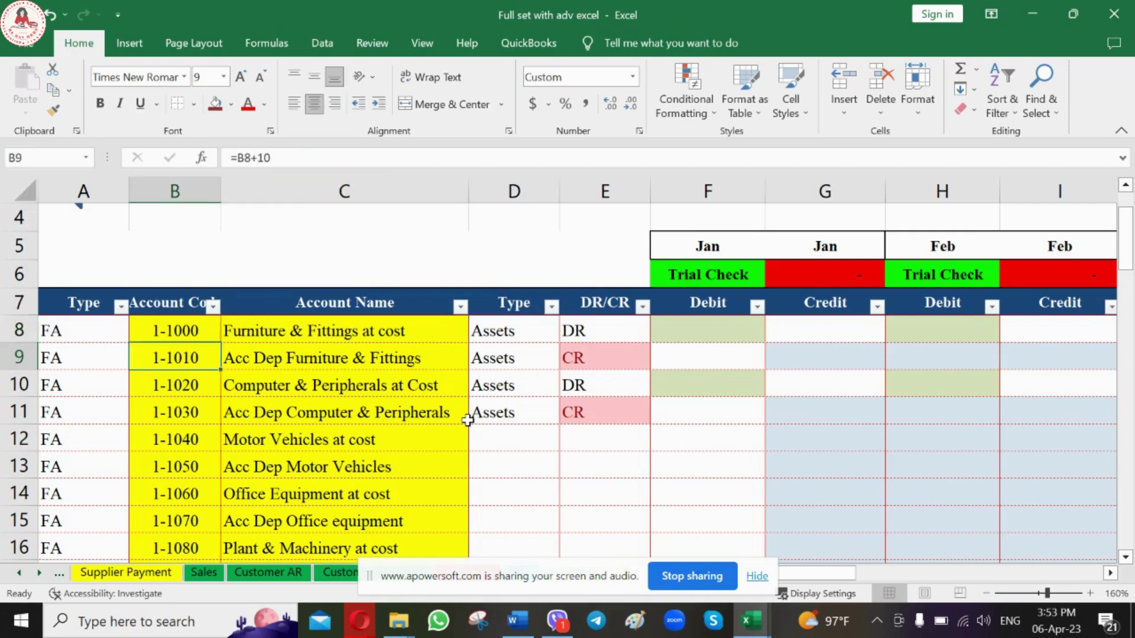
key("Left")
key("Up")
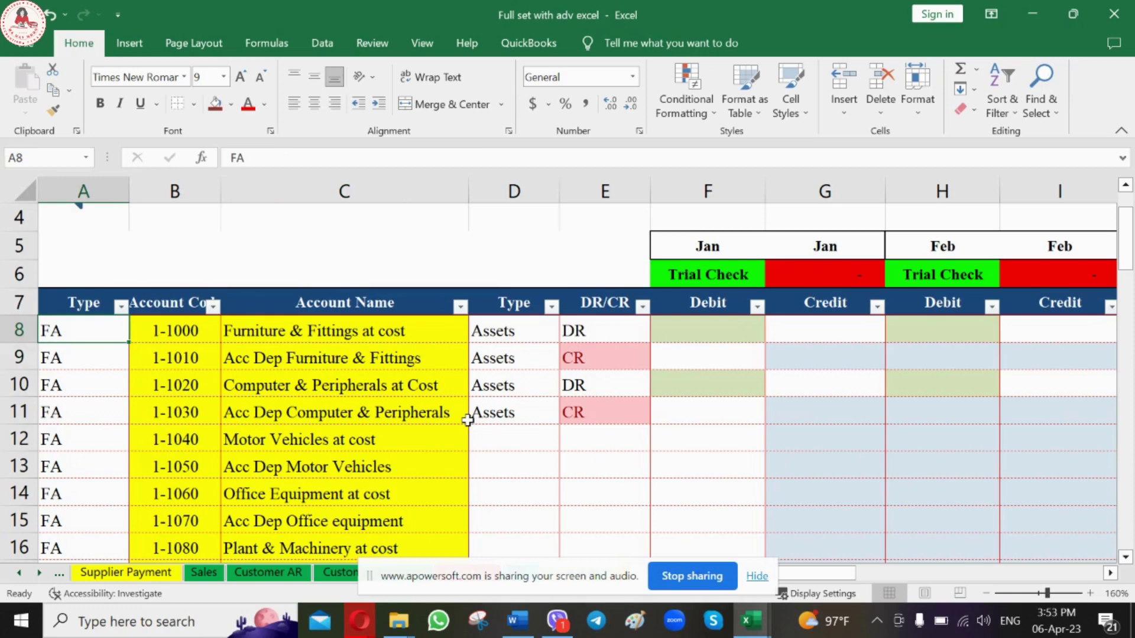
key("Right")
key("Right")
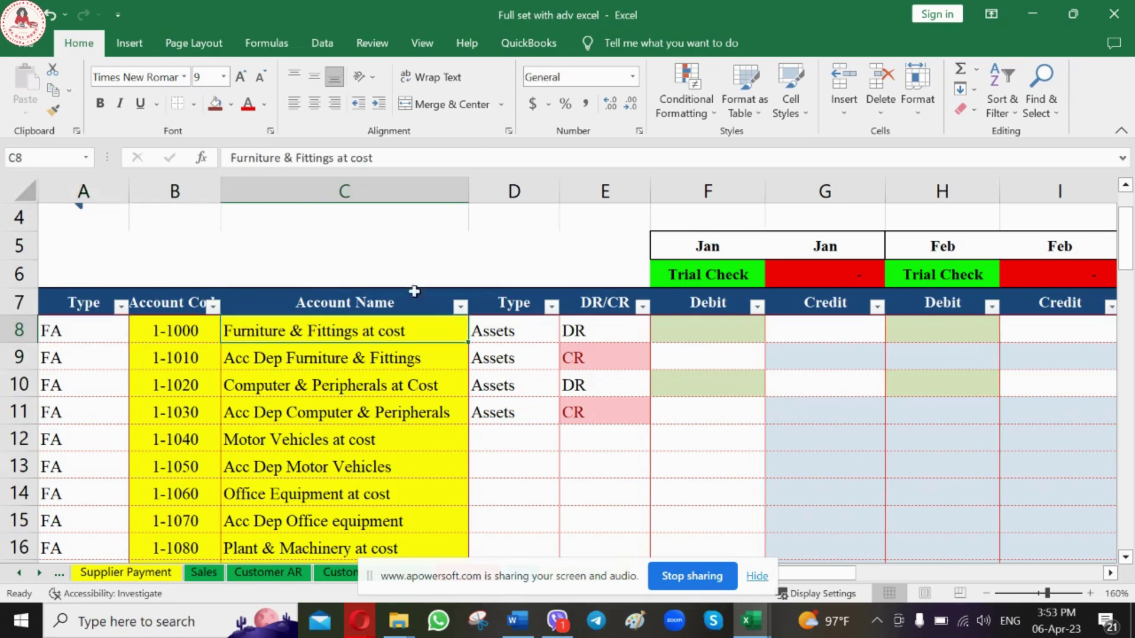
left_click(121, 305)
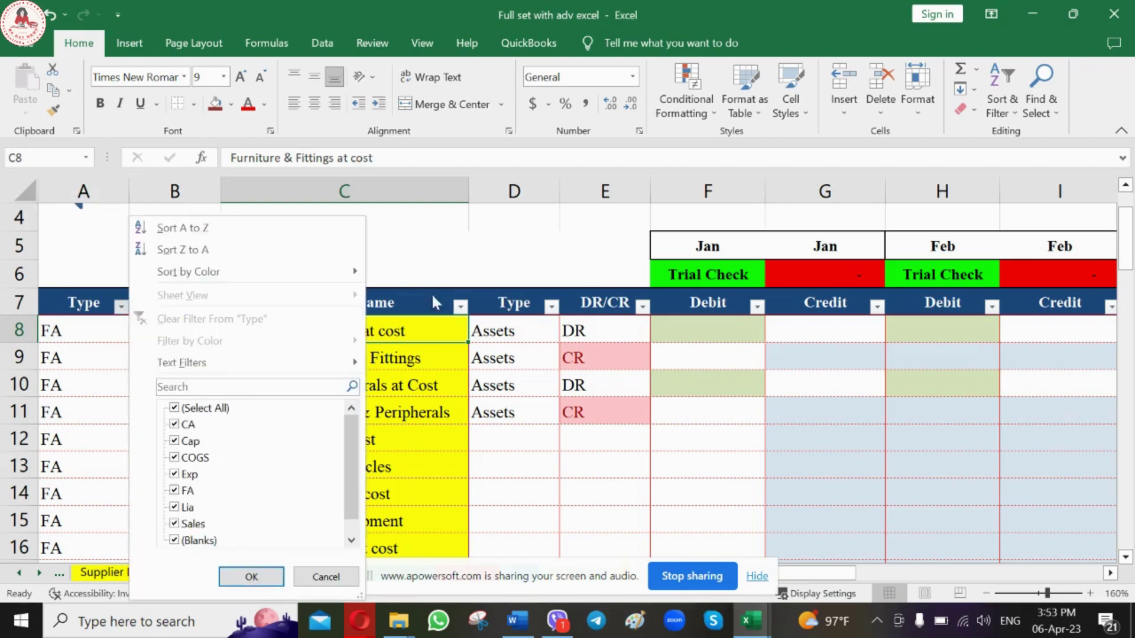
scroll(271, 431, "down", 1)
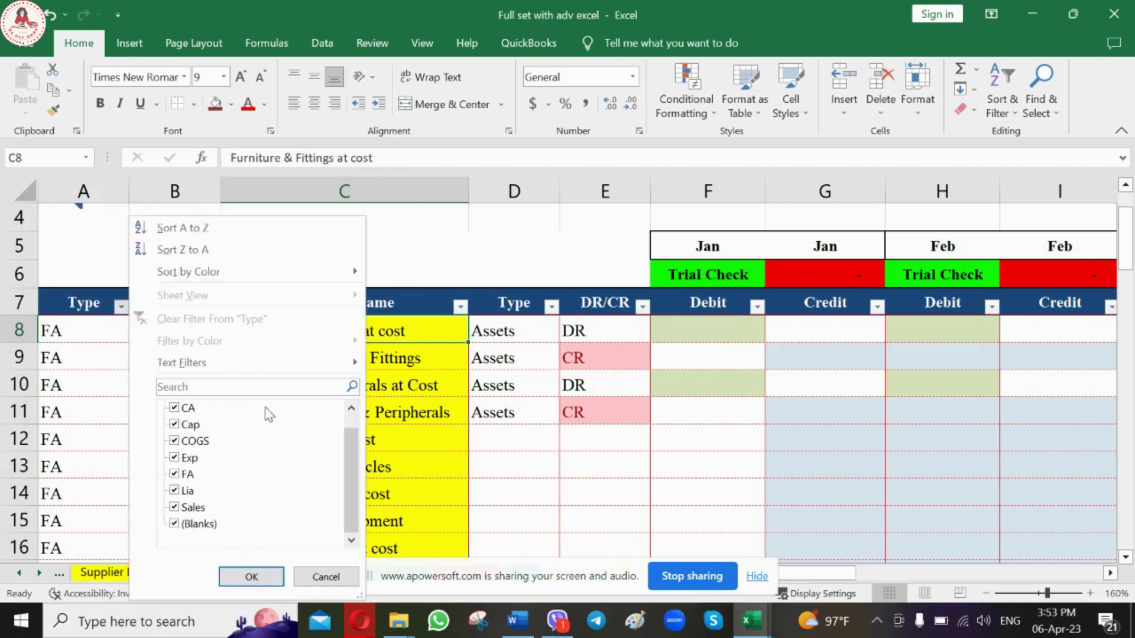
scroll(239, 460, "up", 1)
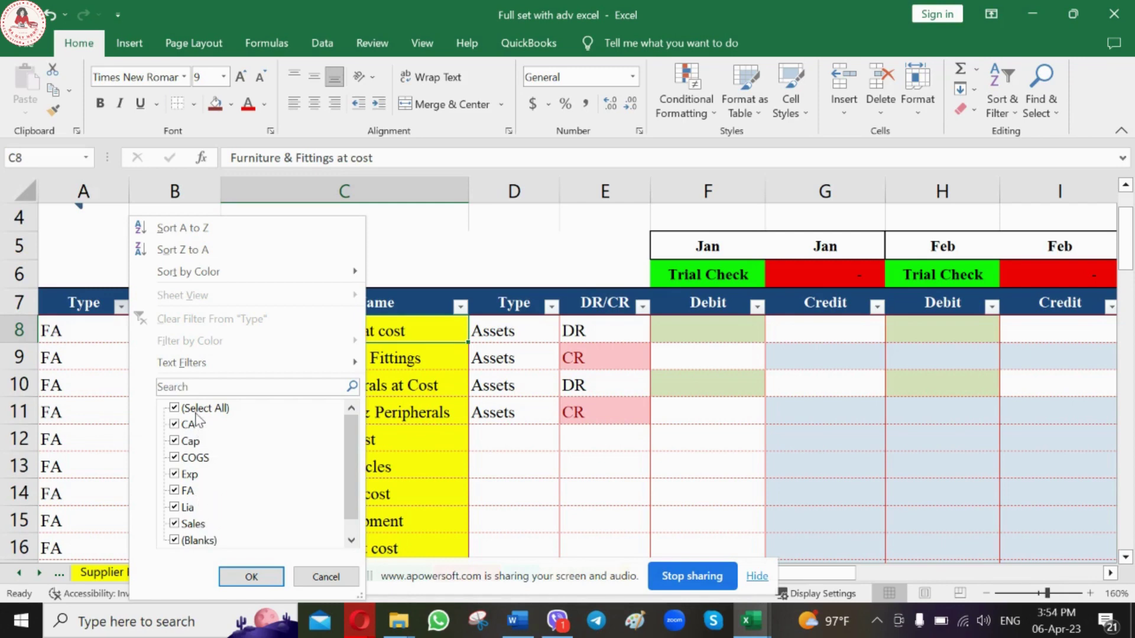
left_click(326, 577)
left_click(393, 467)
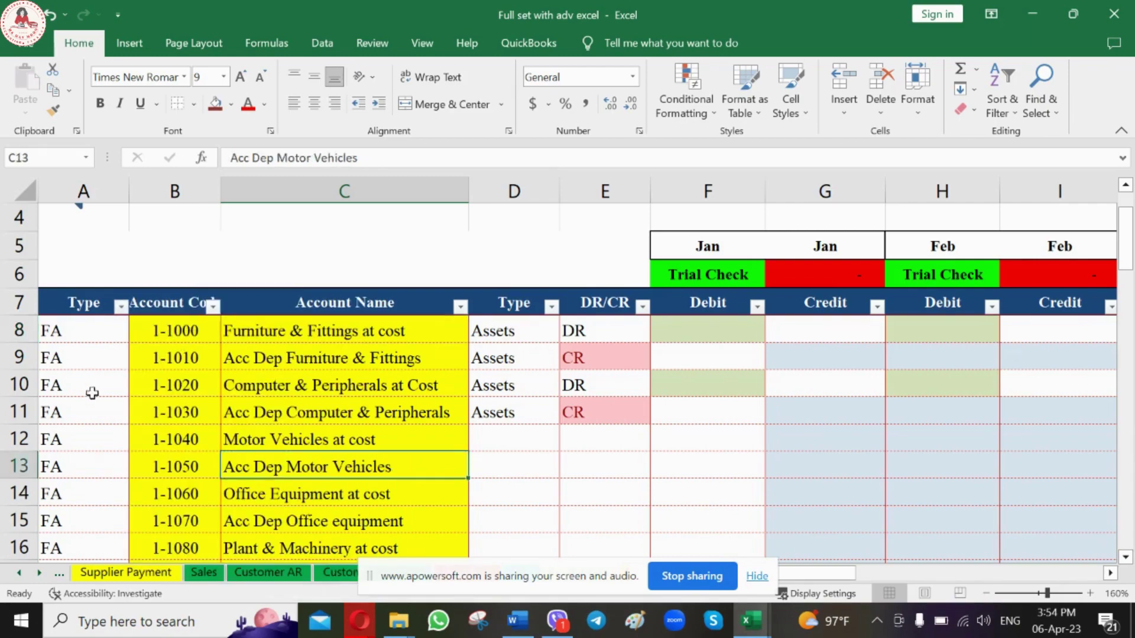
scroll(113, 425, "down", 2)
scroll(112, 425, "down", 1)
mouse_move(93, 353)
left_mouse_down()
mouse_move(302, 450)
mouse_move(311, 538)
left_mouse_up()
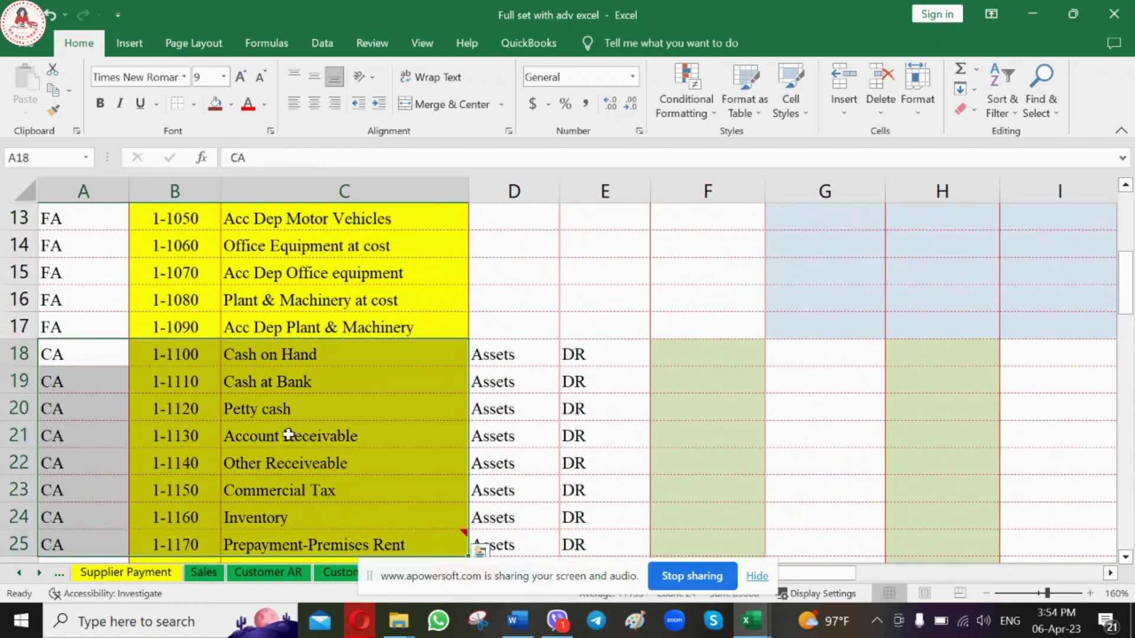
scroll(254, 408, "up", 2)
mouse_move(80, 254)
left_mouse_down()
mouse_move(254, 355)
mouse_move(340, 489)
left_mouse_up()
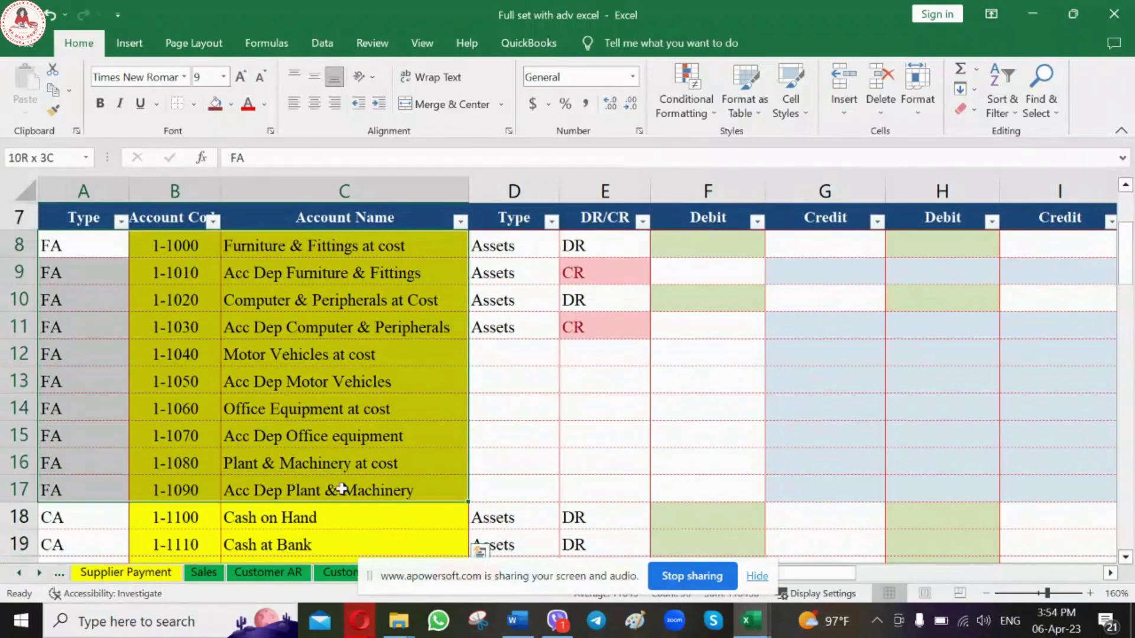
scroll(339, 424, "up", 2)
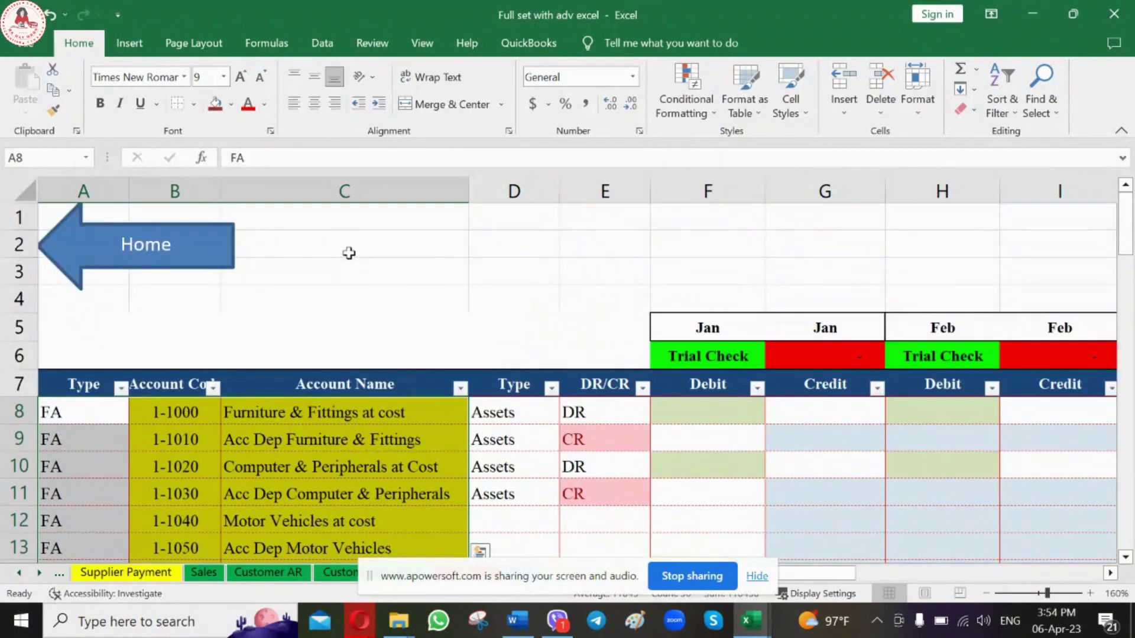
left_click(355, 254)
left_click(516, 255)
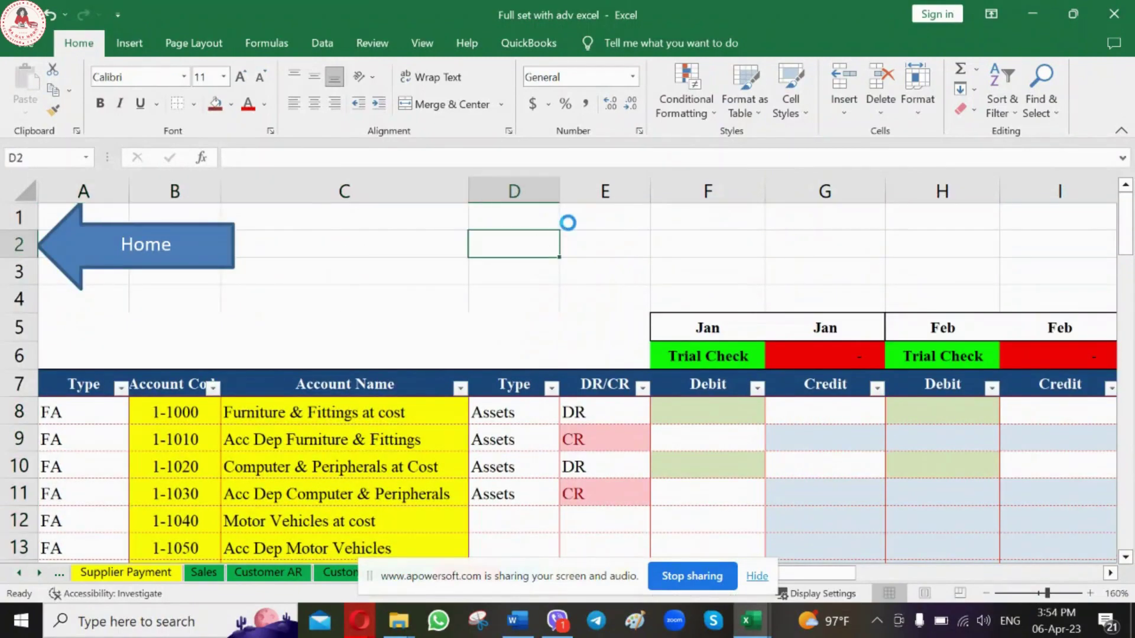
Create a new workbook and enter the headings P& L in E2 and BS in F2.
key("ctrl+n")
left_click(496, 220)
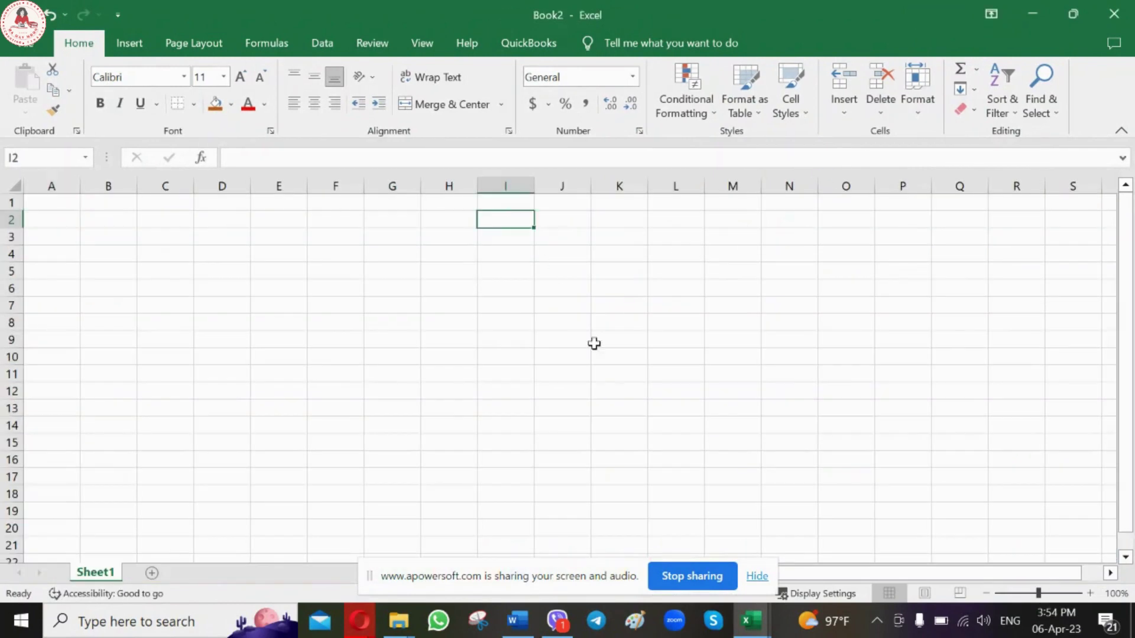
scroll(625, 401, "up", 8)
left_click(485, 284)
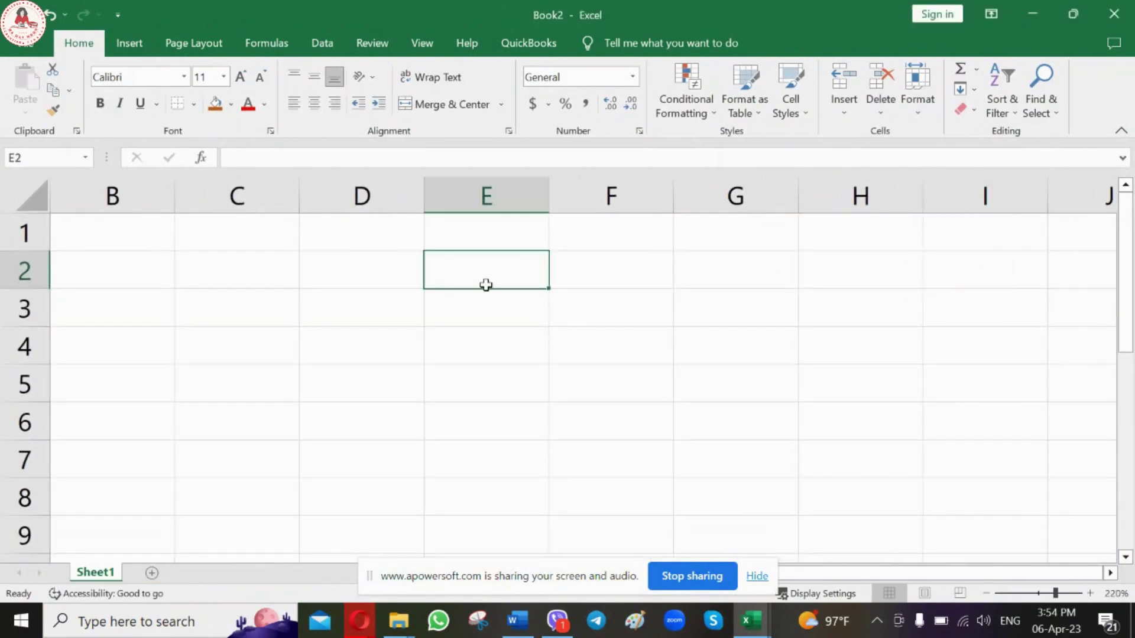
type("P")
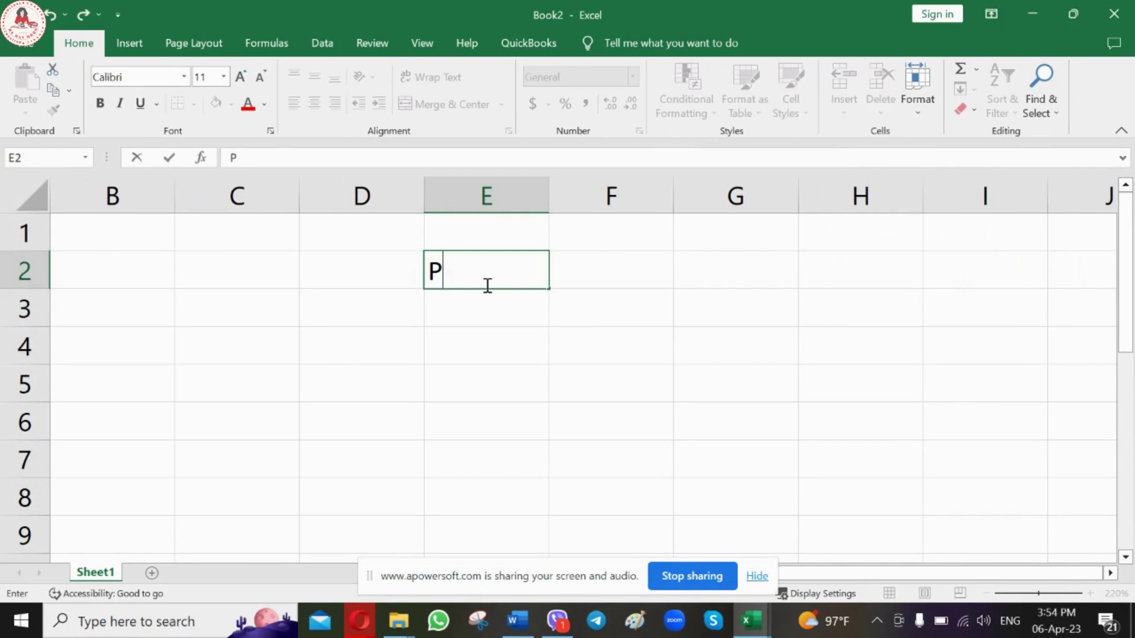
type("& L")
key("Tab")
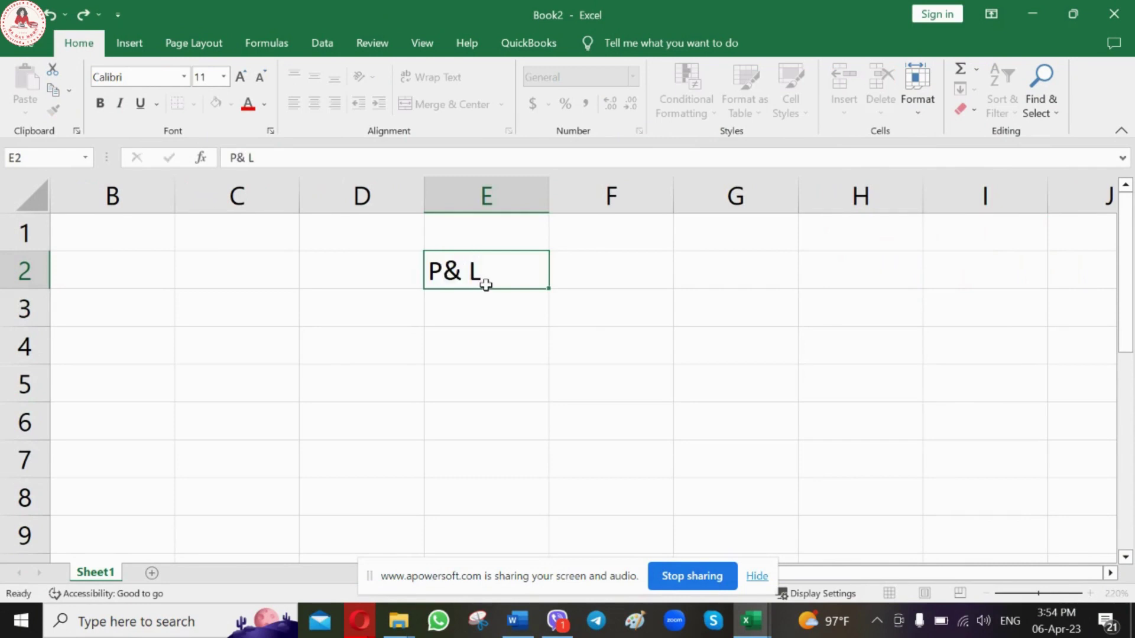
type("B")
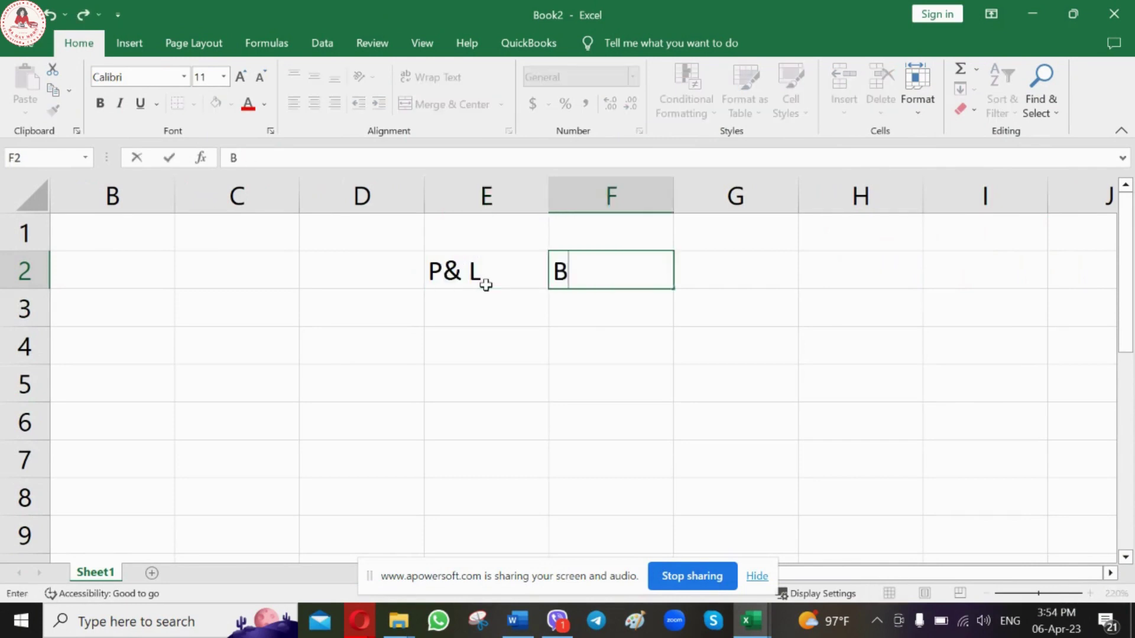
type("S")
key("Return")
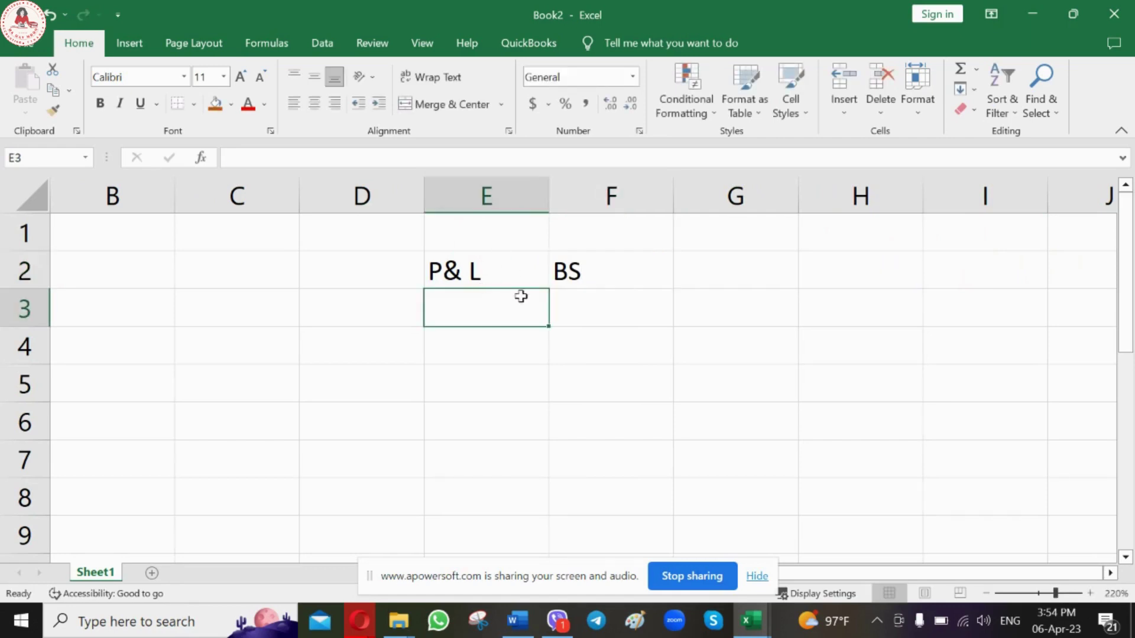
List Sales, COGS, GP, EXP and NP down D3:D7.
left_click(380, 313)
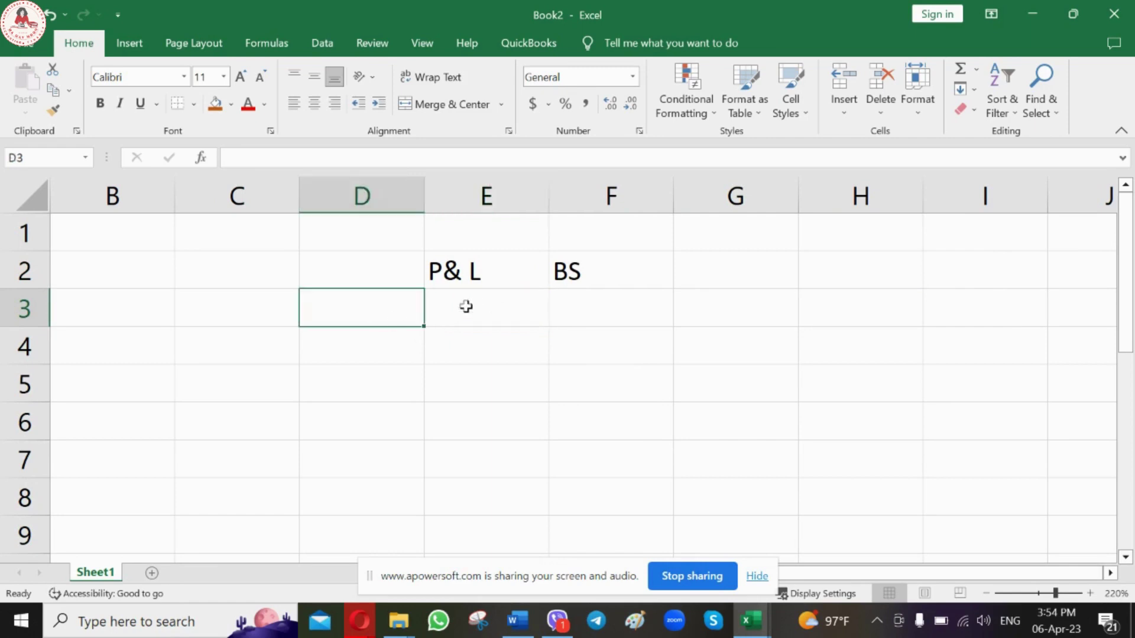
type("Sales")
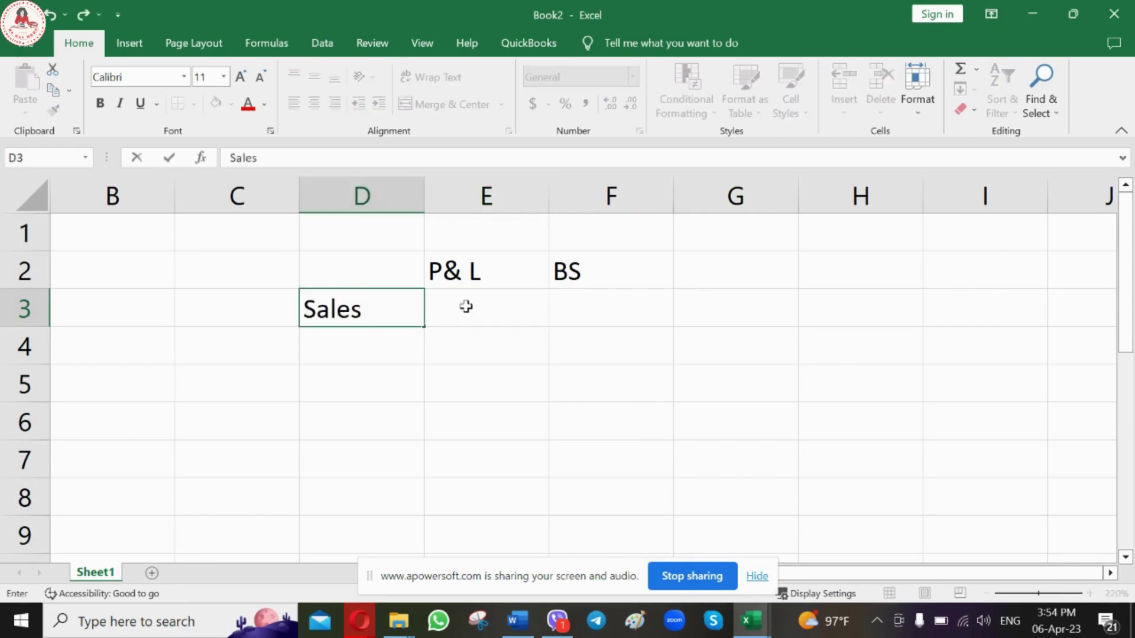
key("Return")
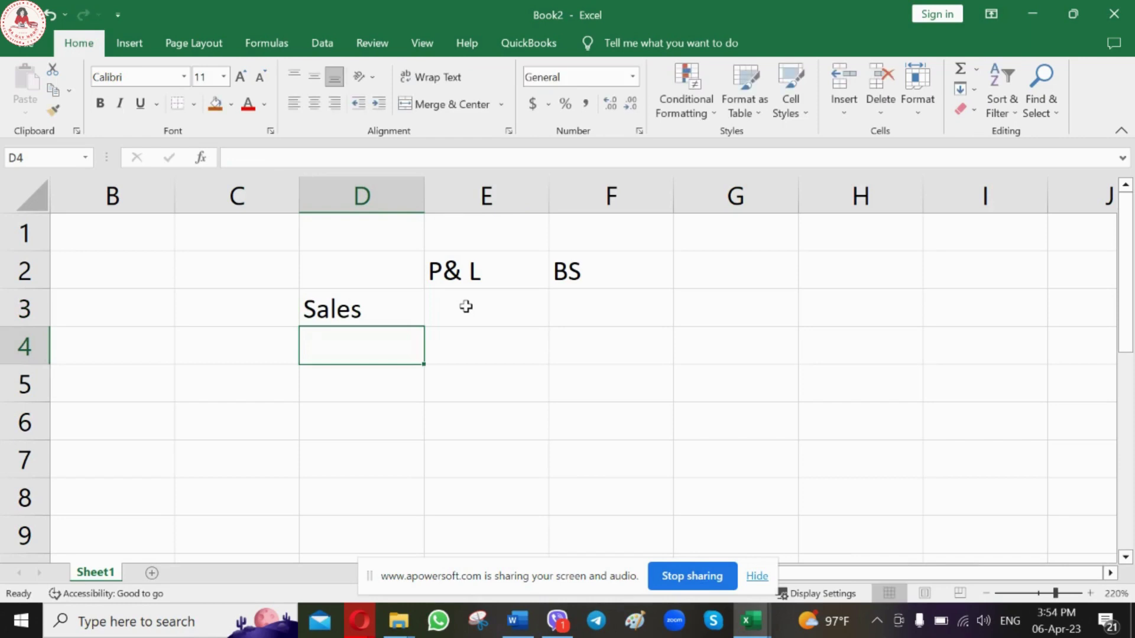
type("COS")
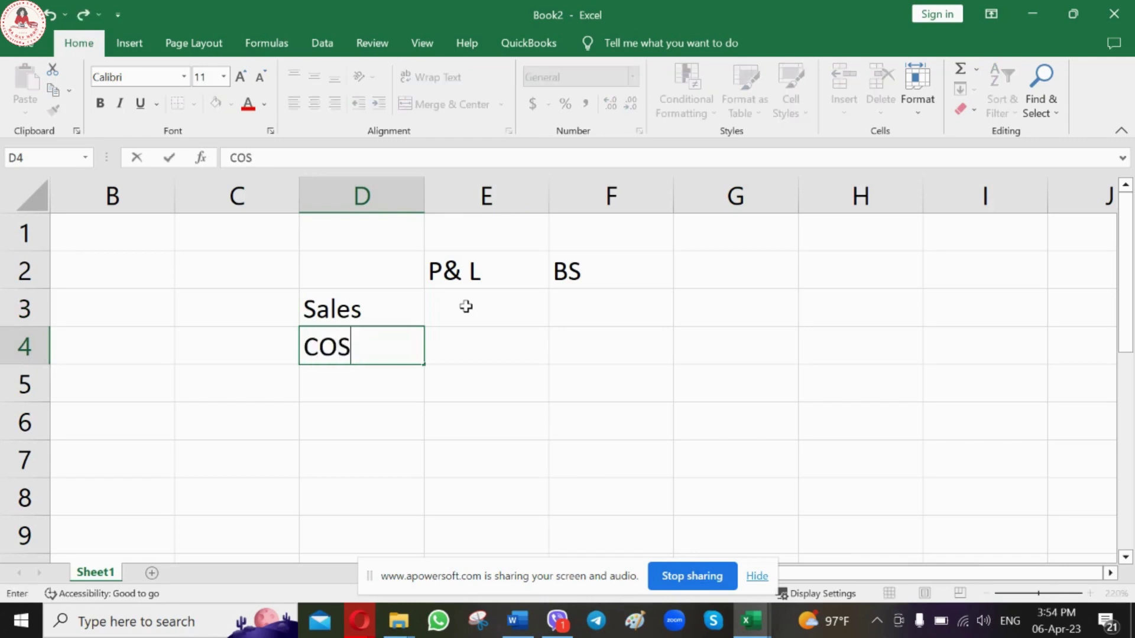
key("BackSpace")
type("GS")
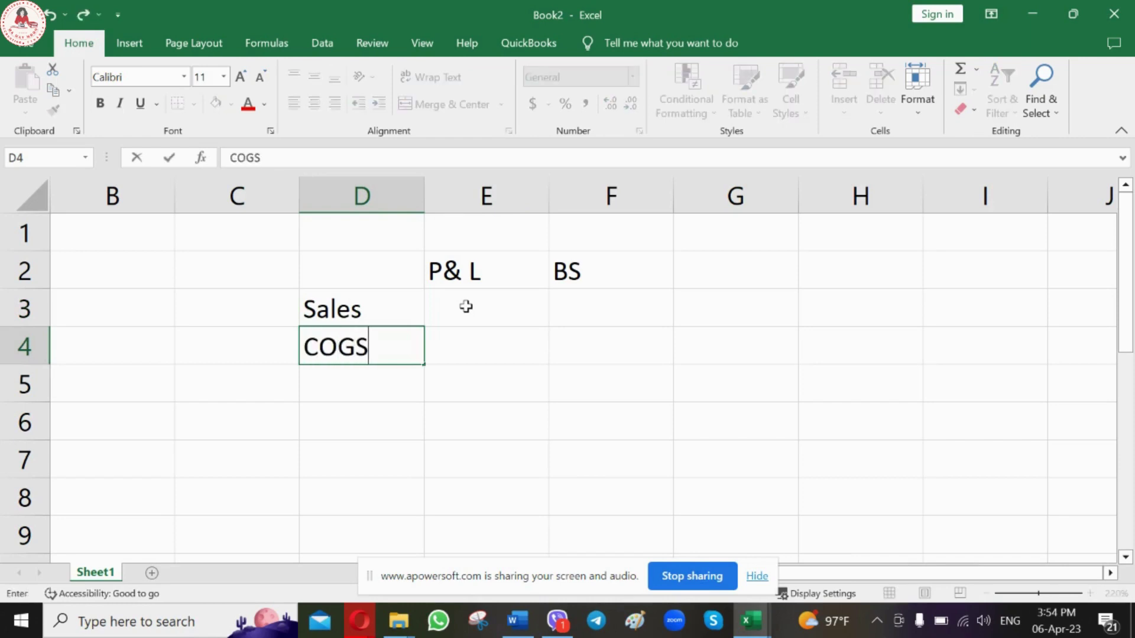
key("Return")
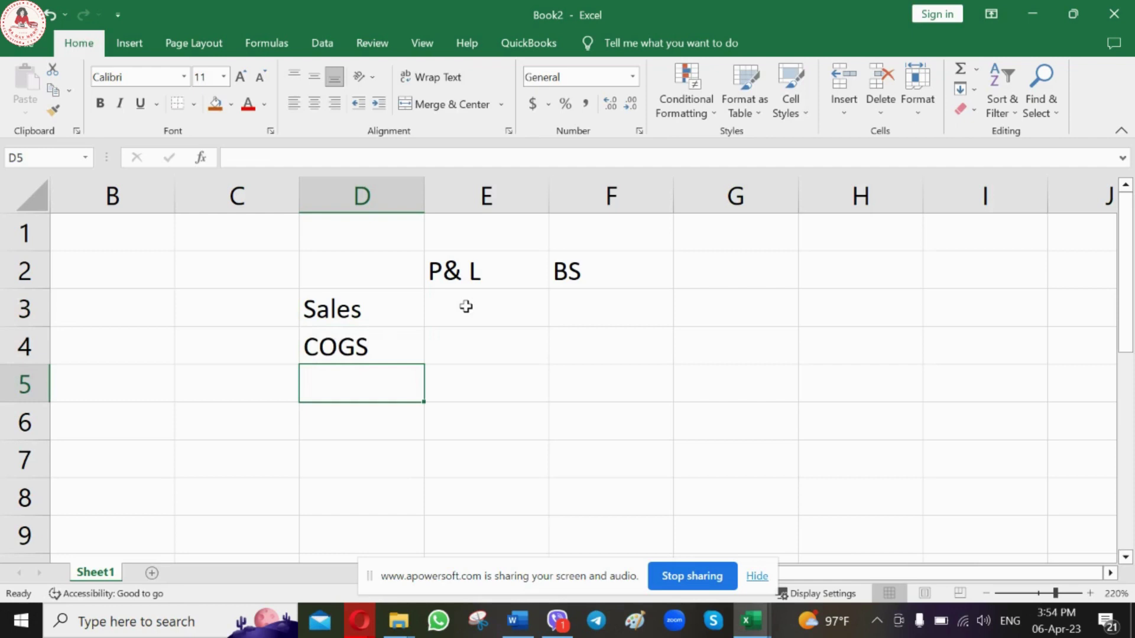
type("=")
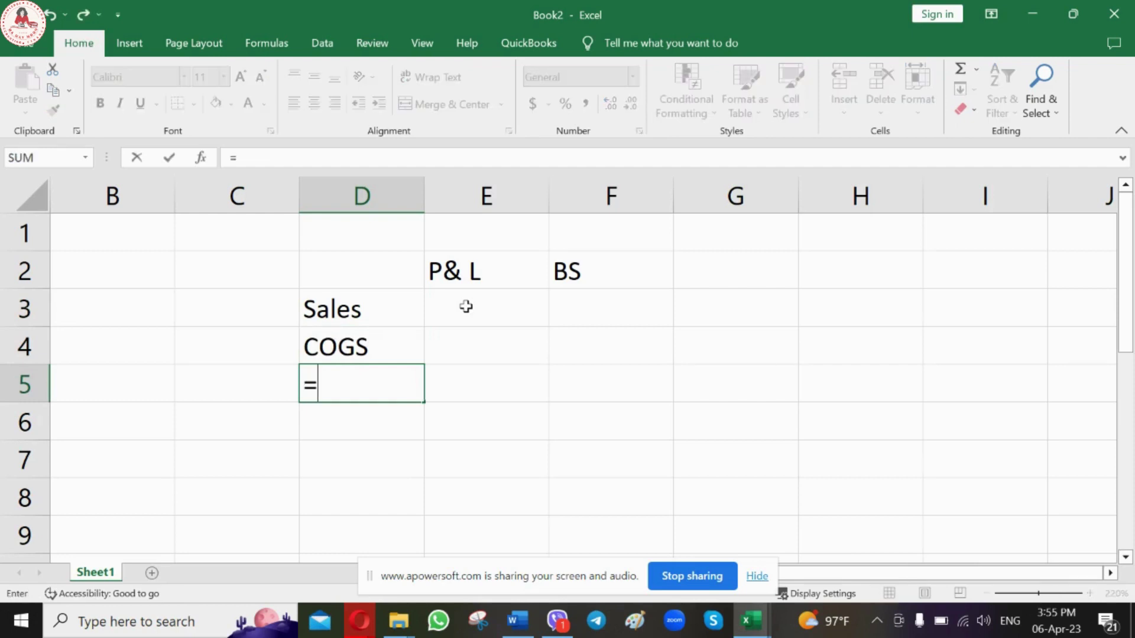
key("Escape")
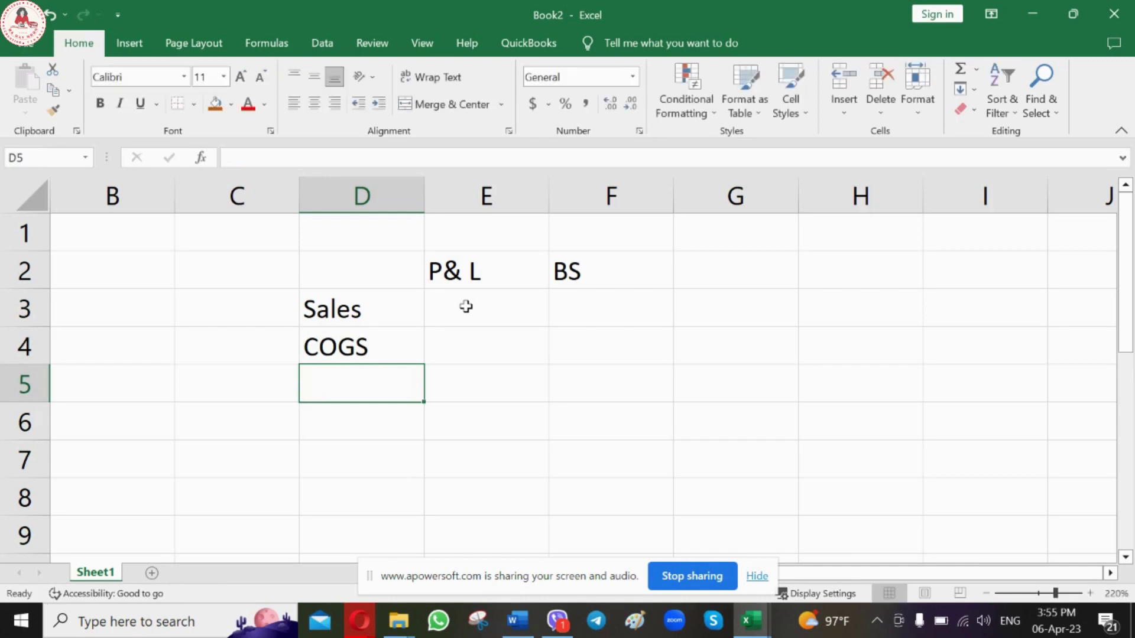
type("GP")
key("Return")
type("E")
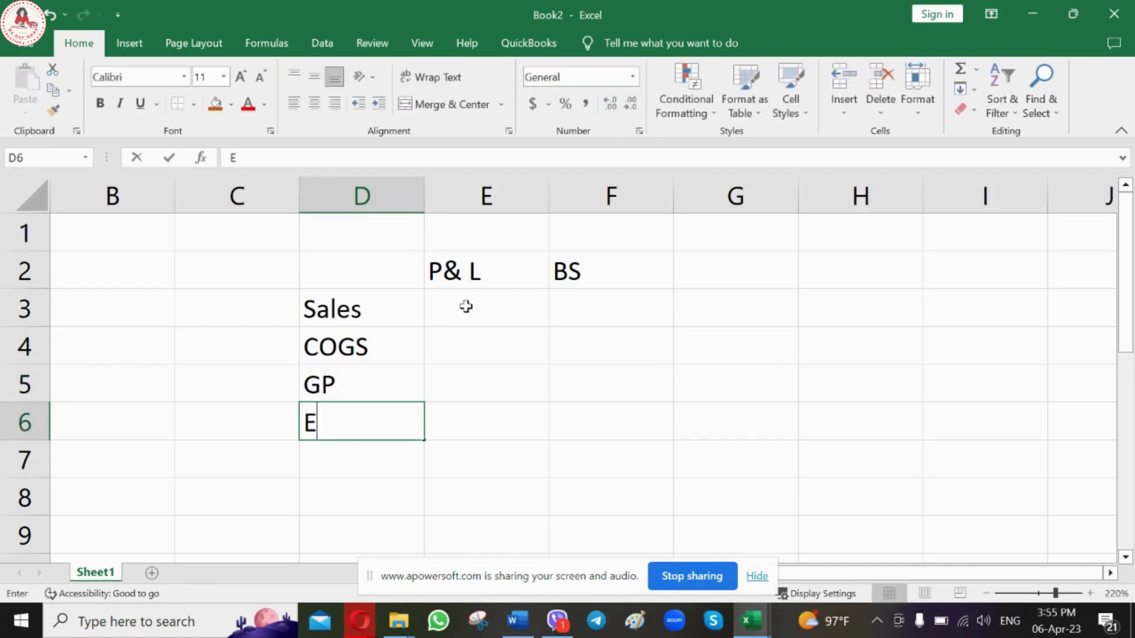
type("XP")
key("Return")
type("NP")
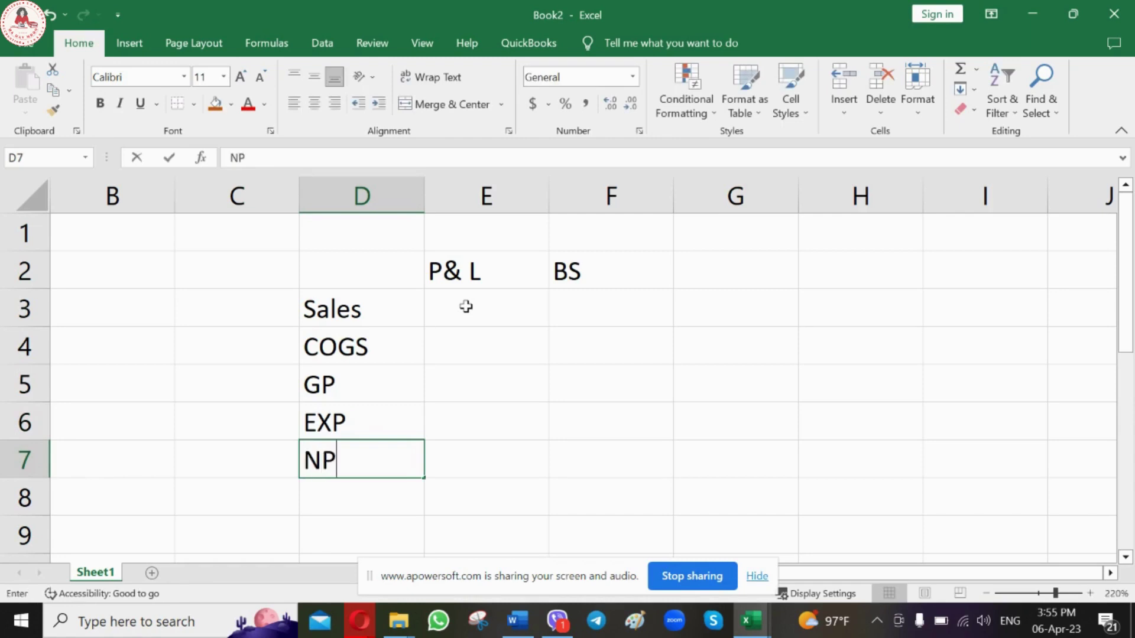
key("Return")
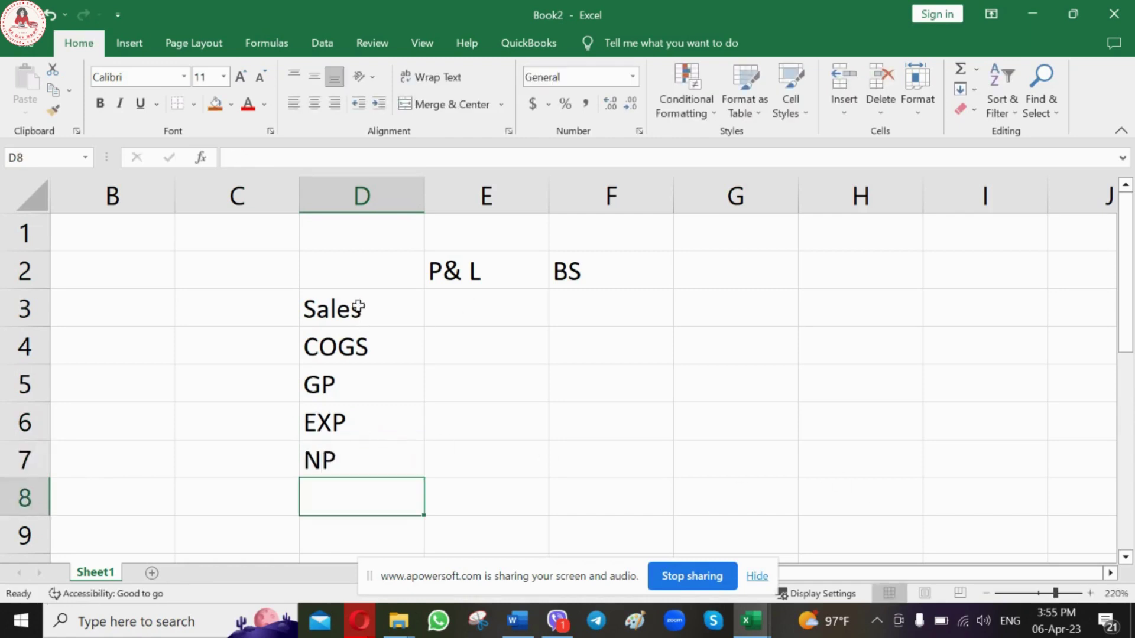
Draw a bottom border under the COGS cell.
left_click(358, 306)
left_click(363, 355)
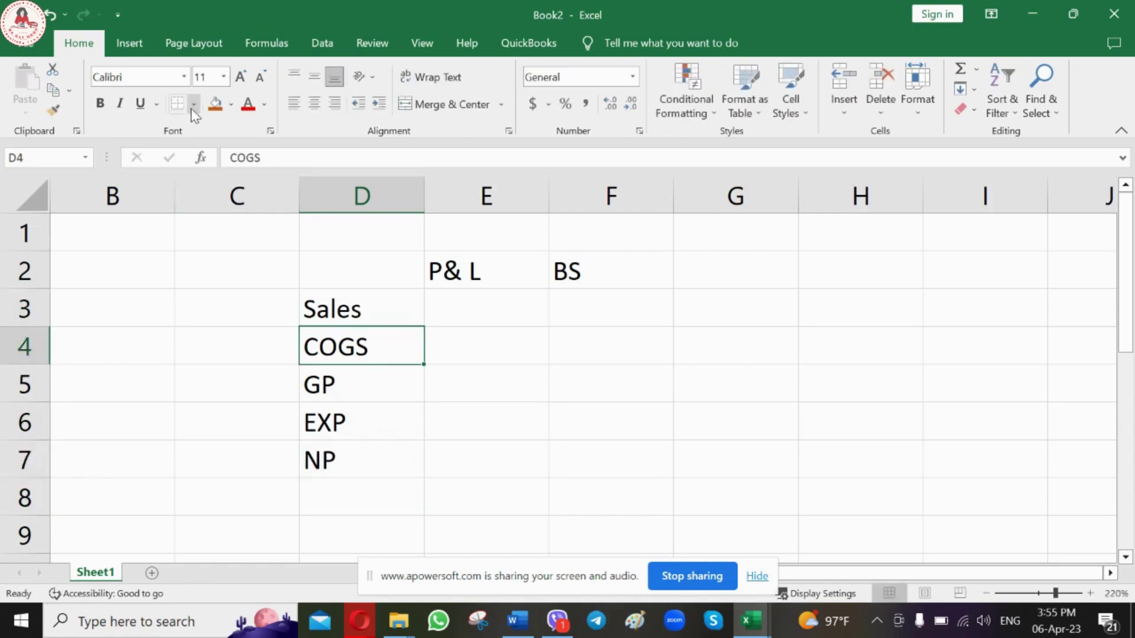
left_click(421, 384)
left_click(469, 495)
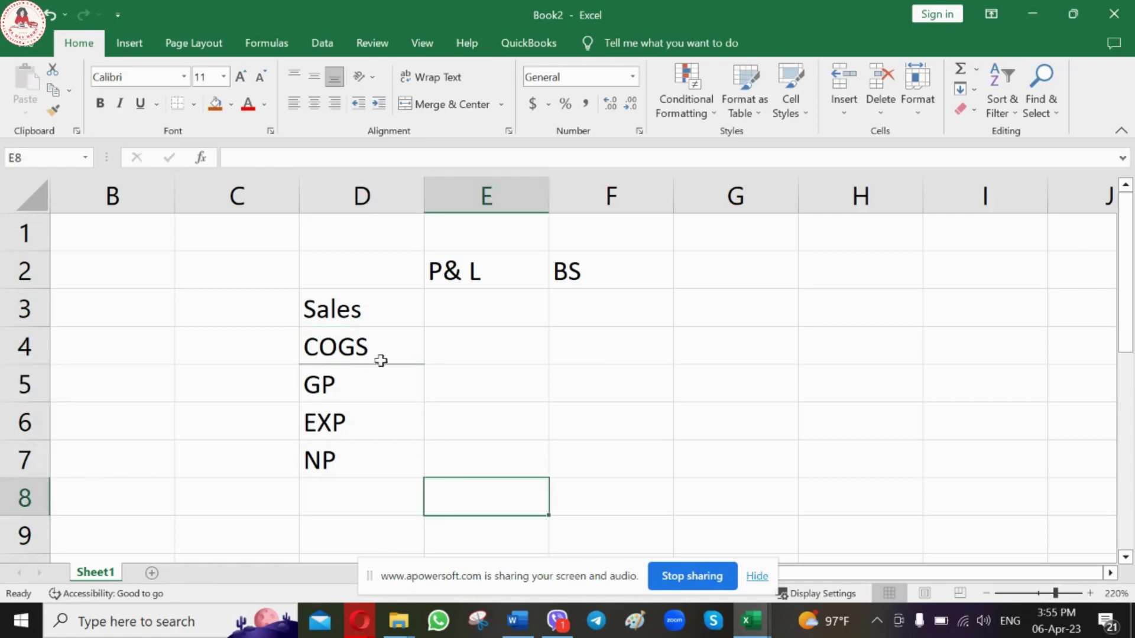
Fill the entire sheet white so the gridlines disappear.
left_click(26, 198)
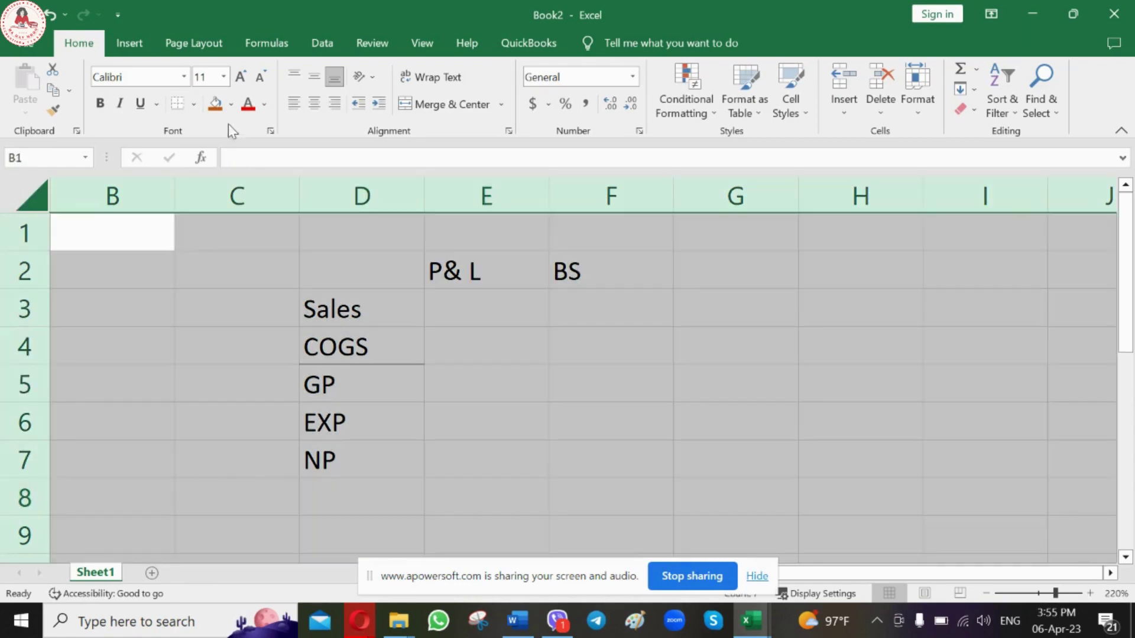
left_click(230, 109)
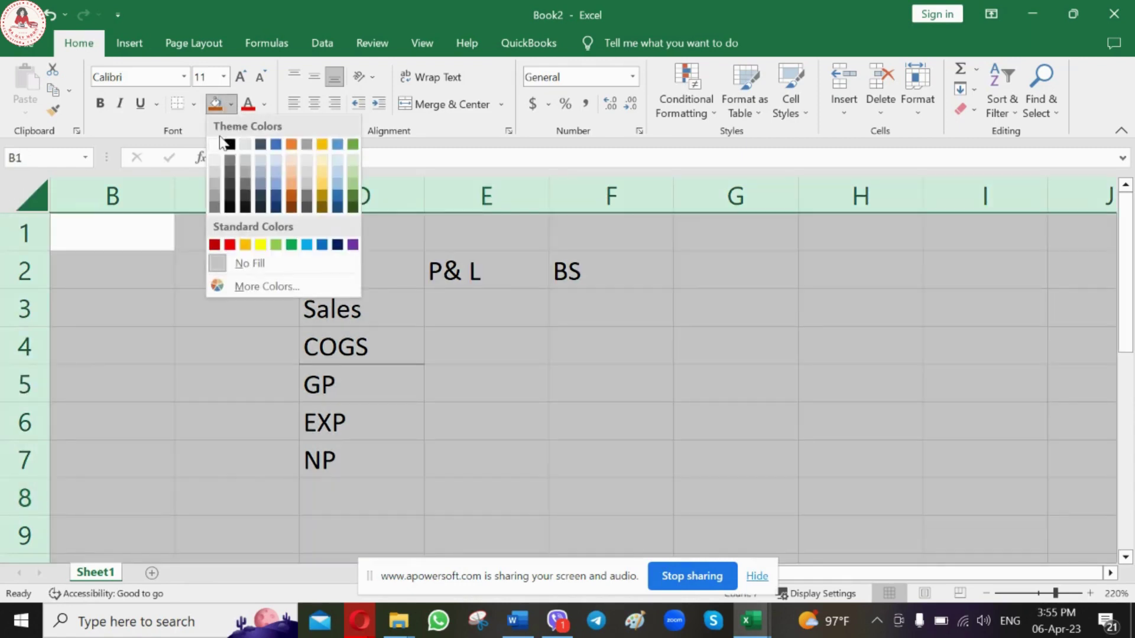
left_click(220, 146)
left_click(467, 438)
Shade the Sales and COGS cells orange after reviewing GP, EXP and NP.
left_click(318, 389)
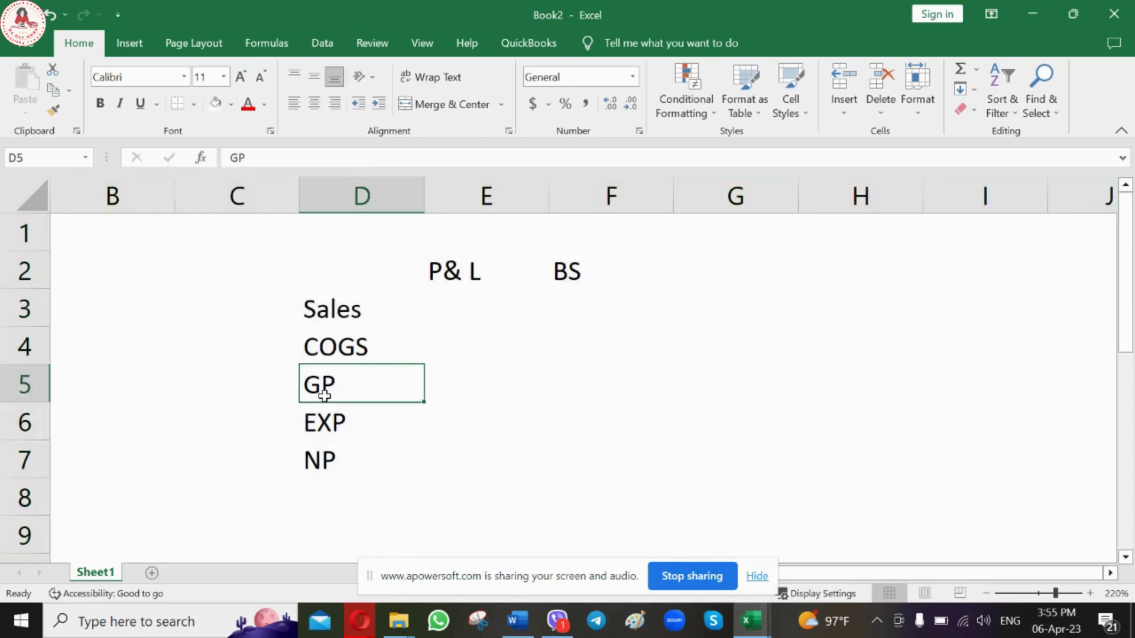
left_click(327, 424)
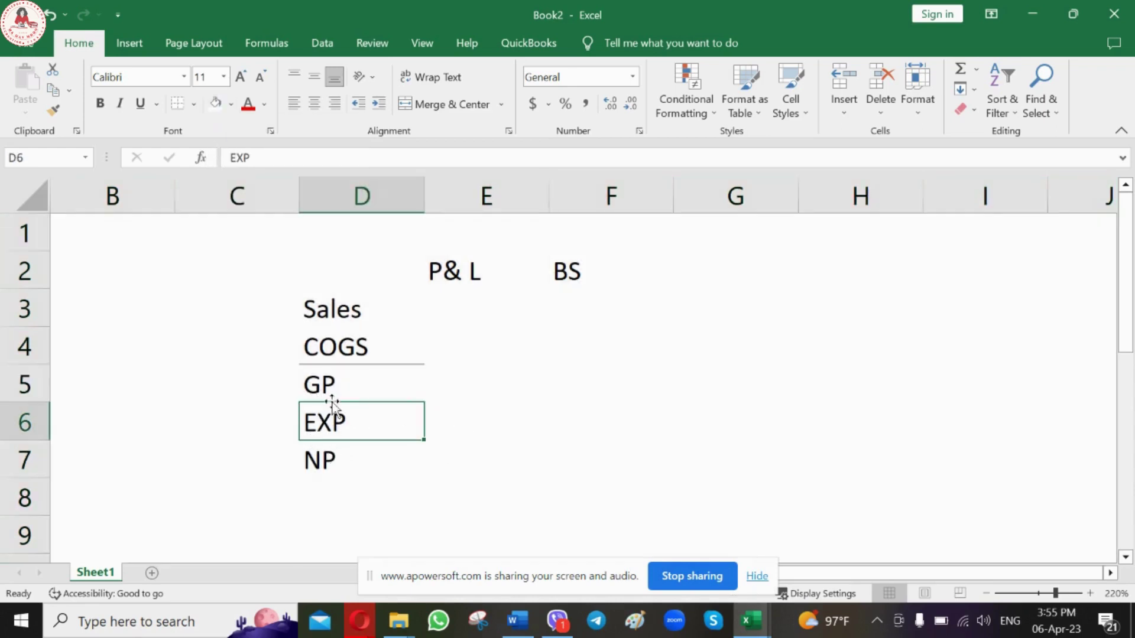
left_click(551, 471)
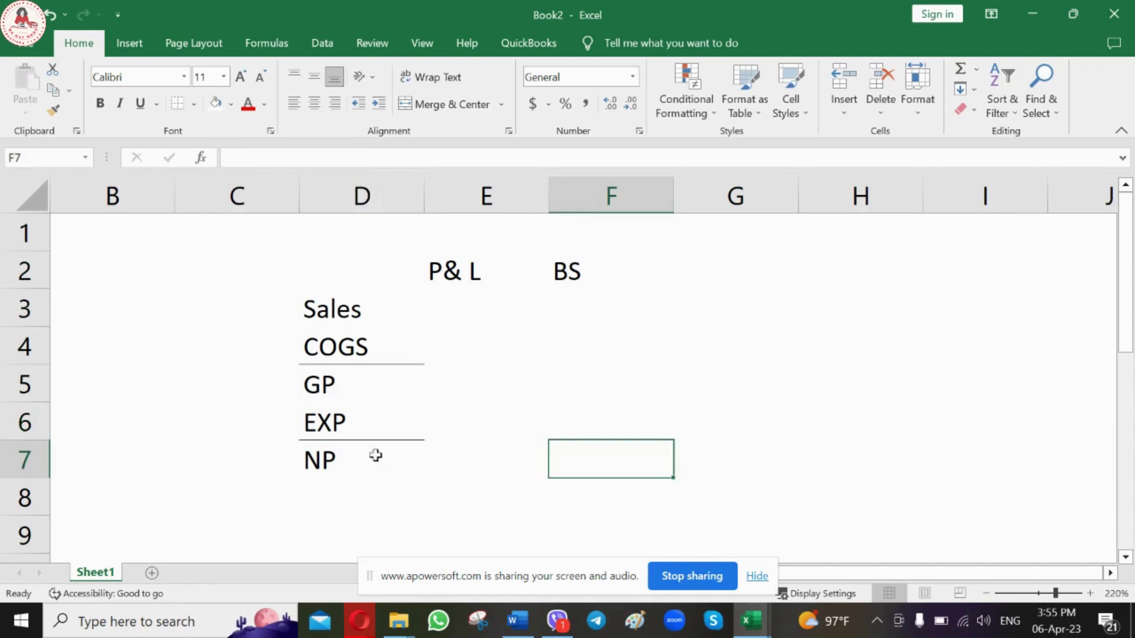
left_click(360, 461)
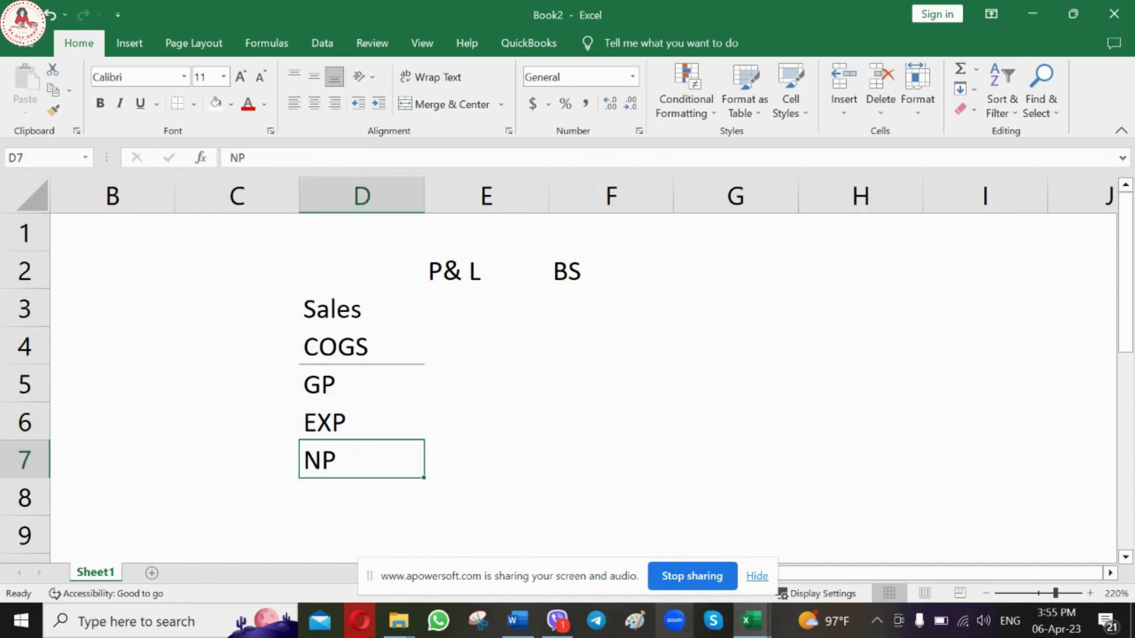
left_click(361, 304)
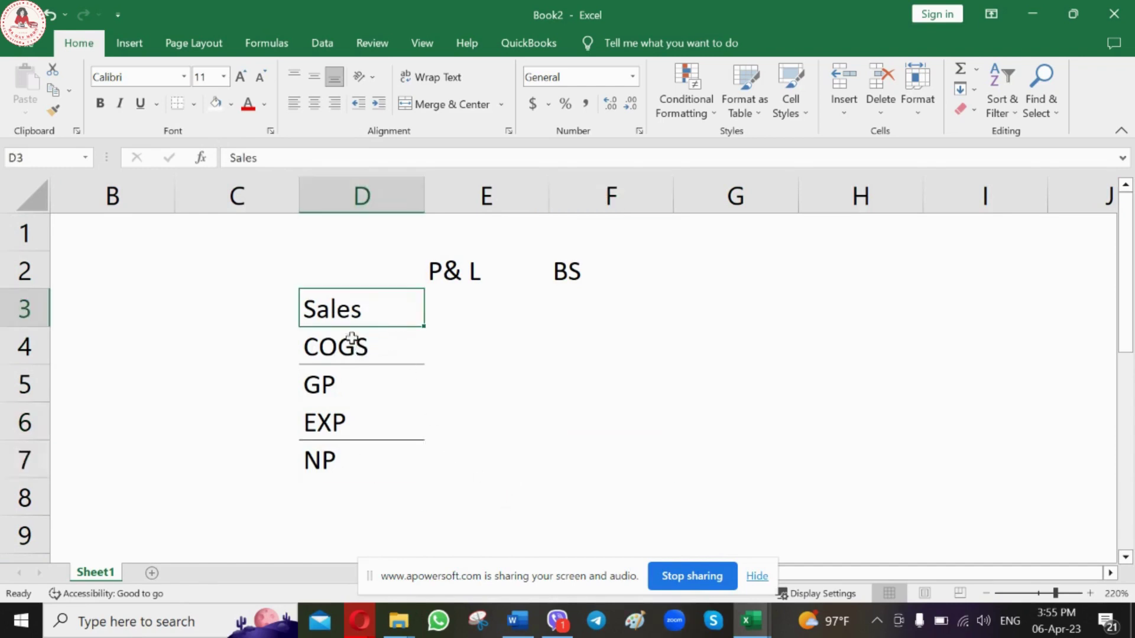
left_click_drag(333, 310, 337, 338)
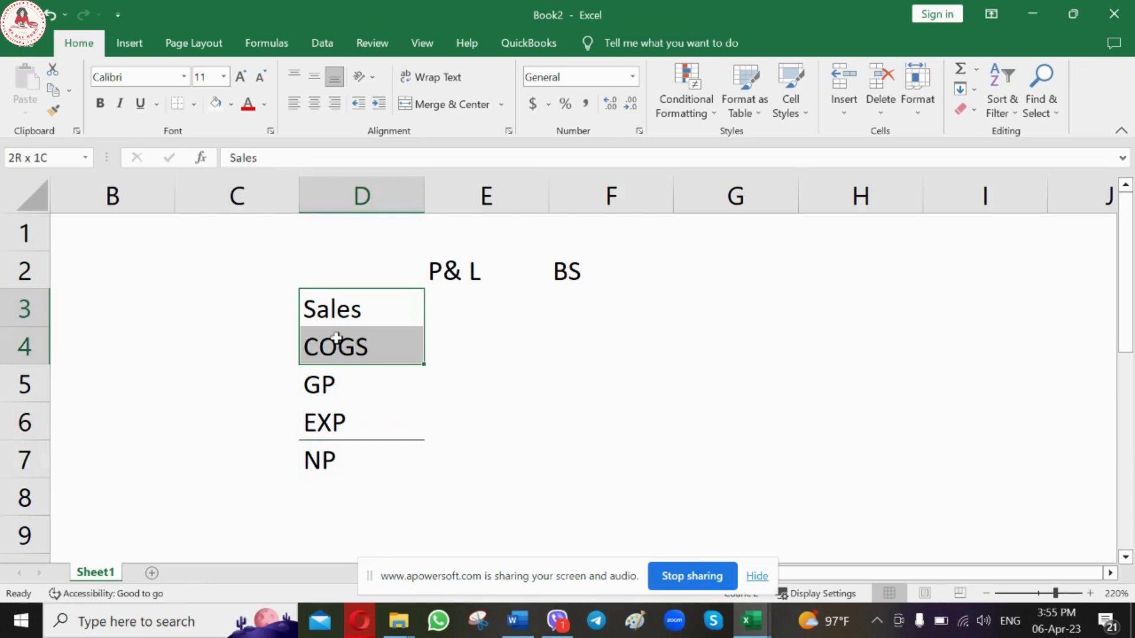
left_click(230, 104)
left_click(290, 145)
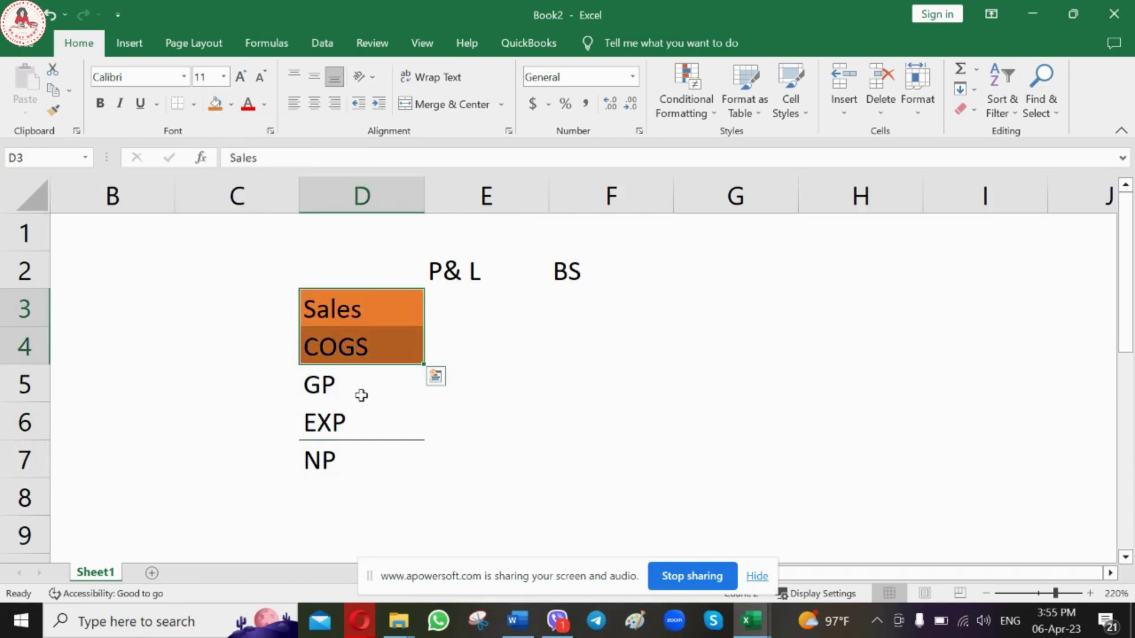
Apply the same orange fill to the EXP cell in D6.
left_click(341, 418)
key("F4")
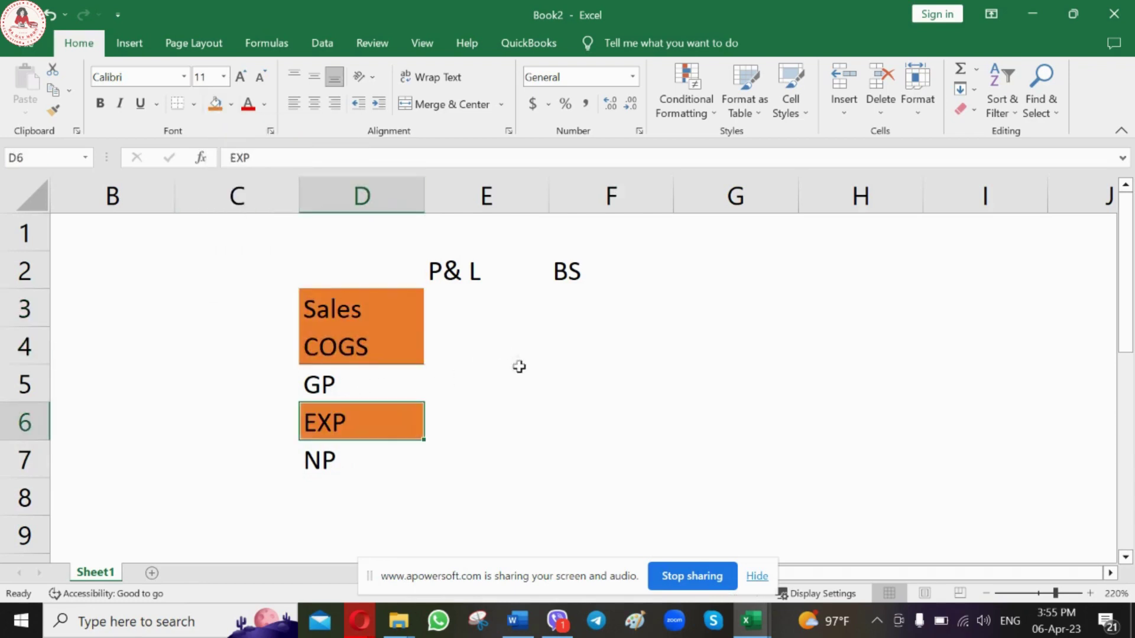
left_click(613, 429)
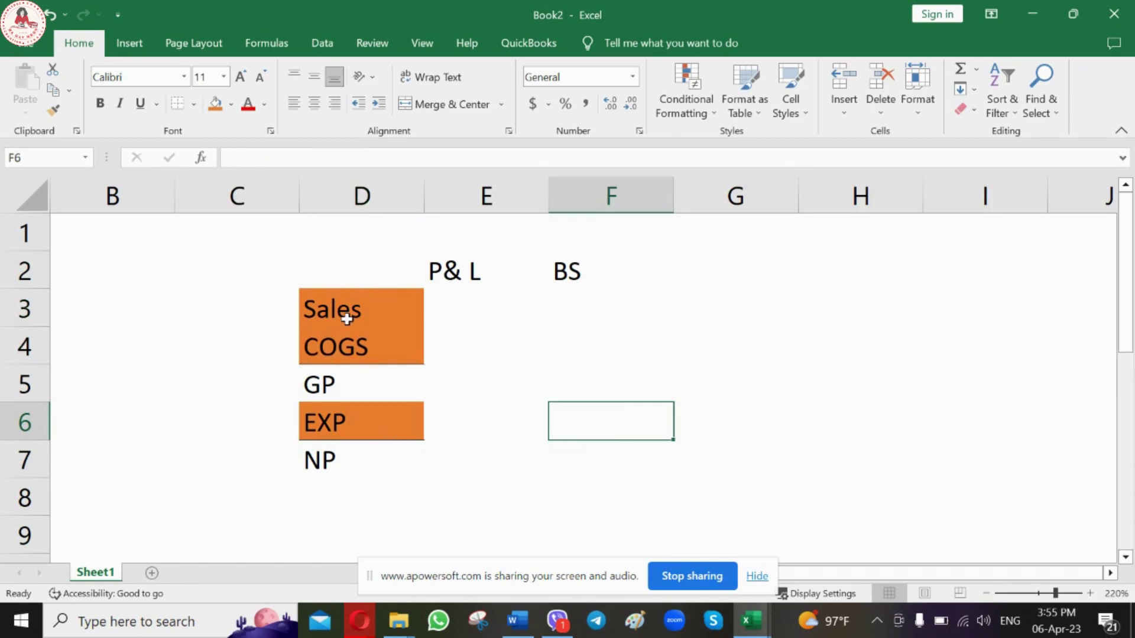
left_click(580, 301)
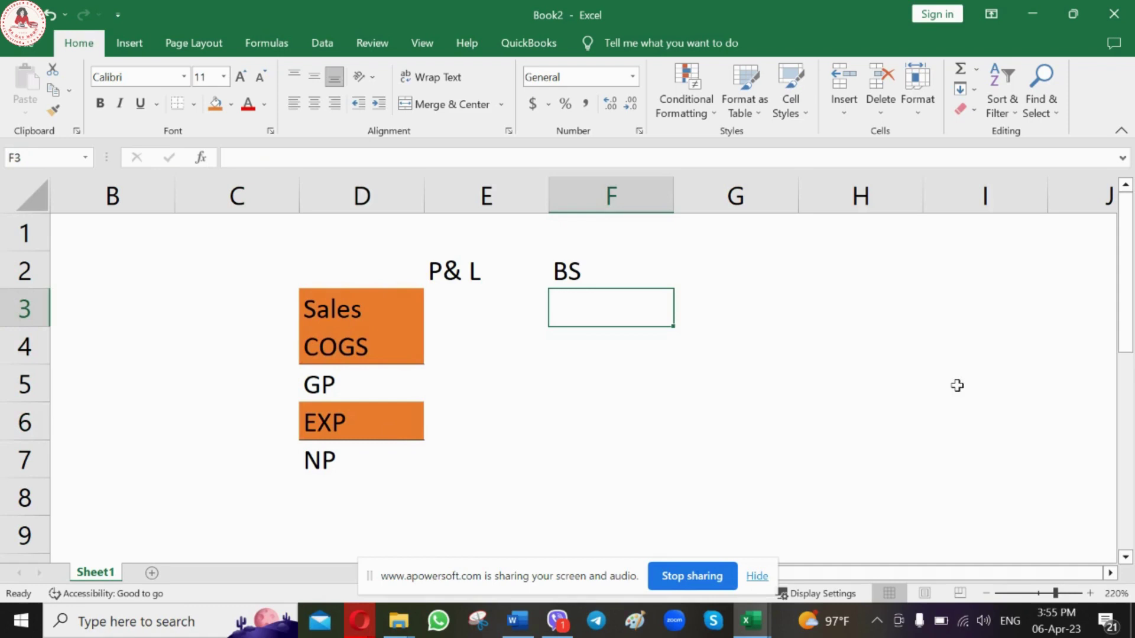
Enter CA, FA and Net Assets down column F under BS.
type("CUR")
key("BackSpace")
key("BackSpace")
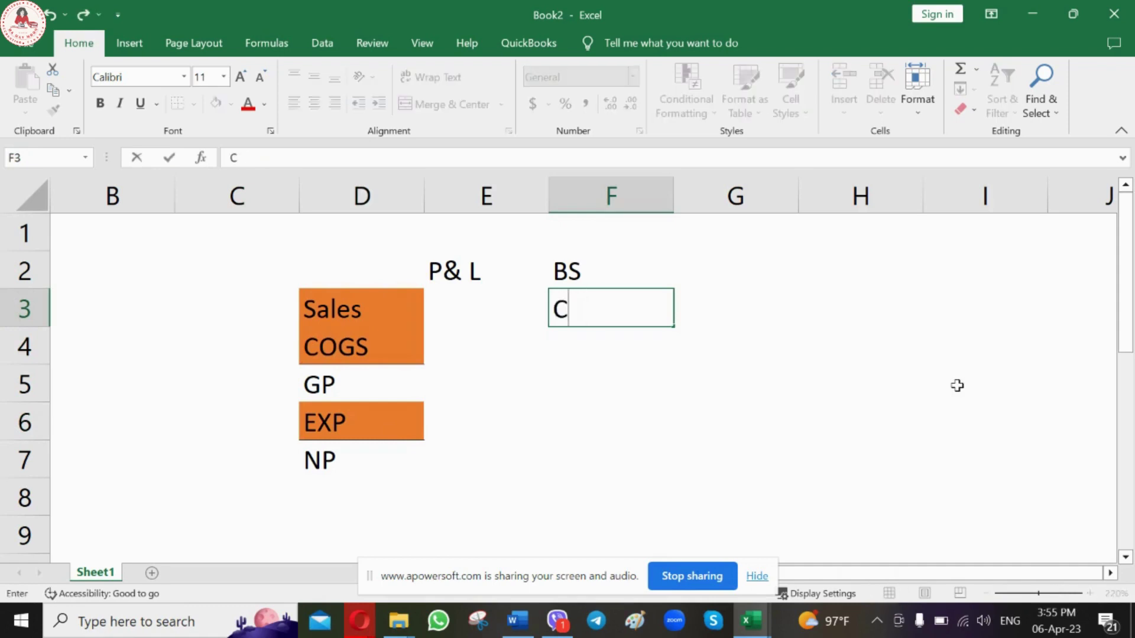
type("A")
key("Return")
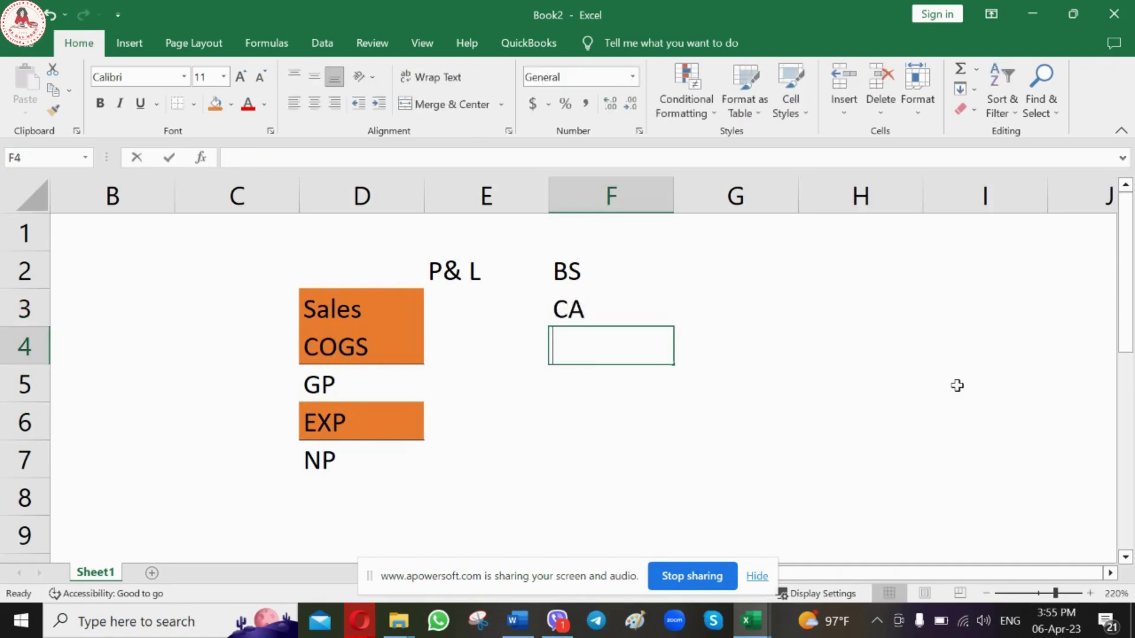
type("C")
key("BackSpace")
key("BackSpace")
type("FA")
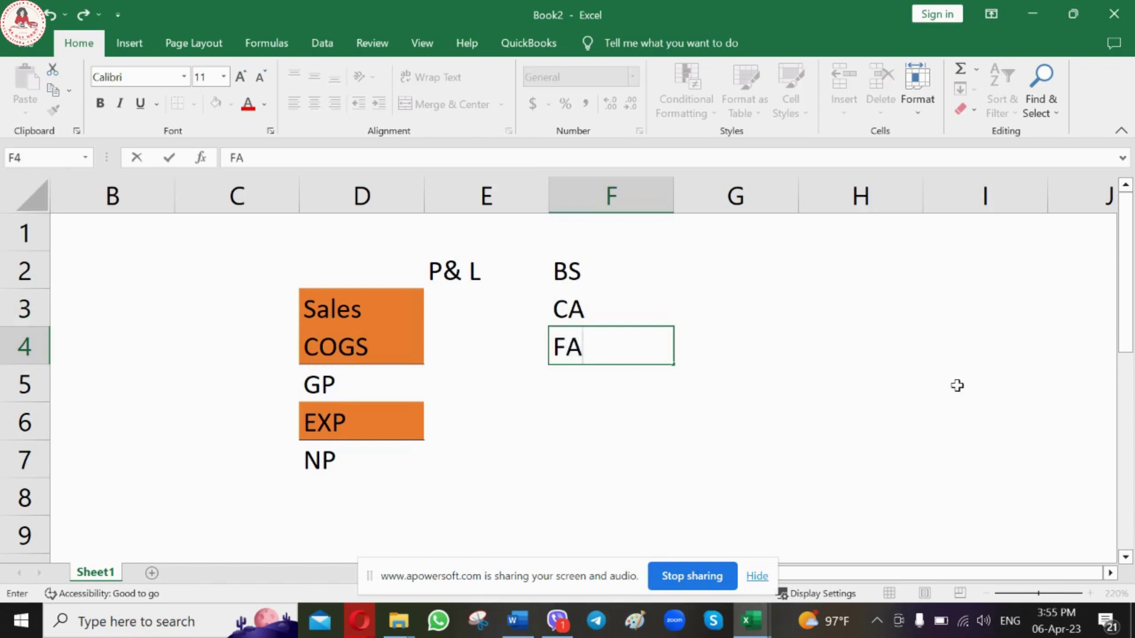
key("Return")
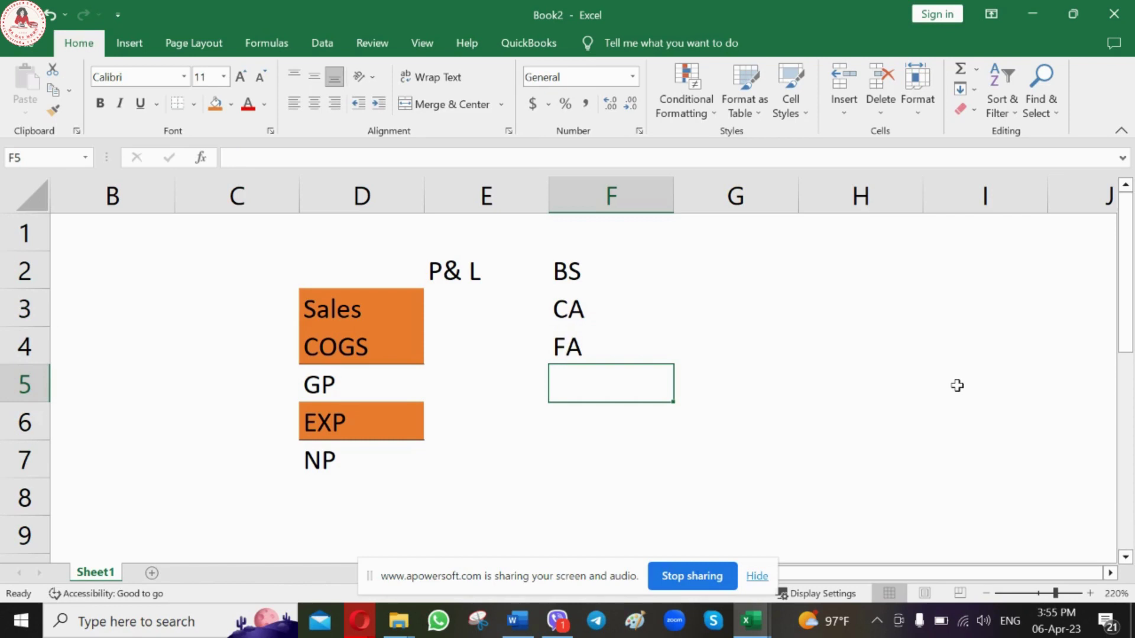
type("NB")
key("BackSpace")
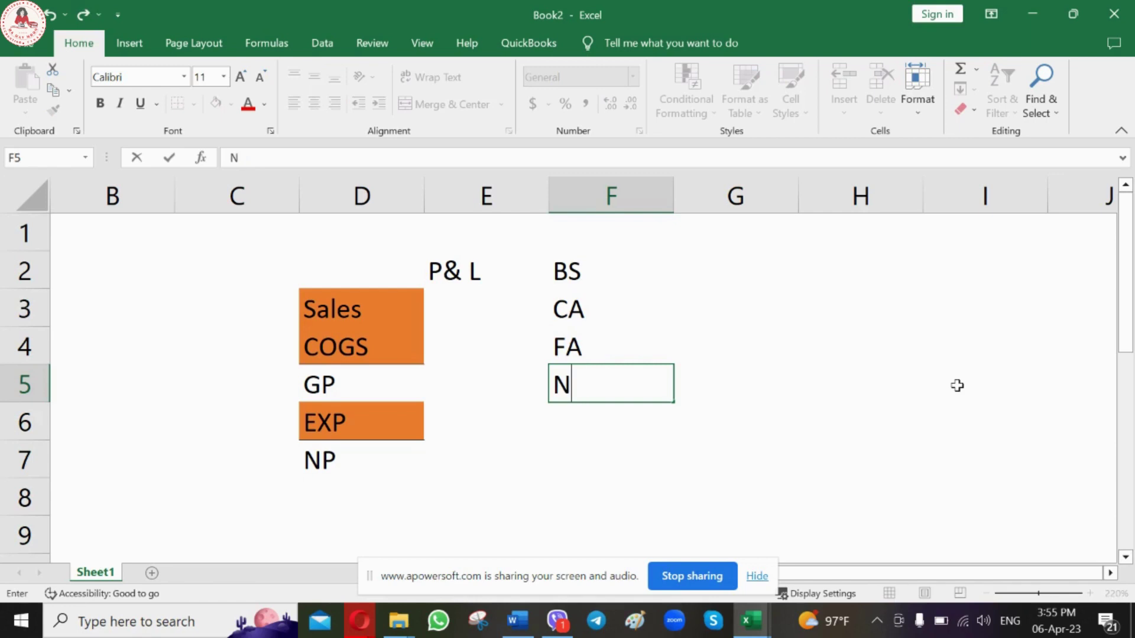
type("et Ass")
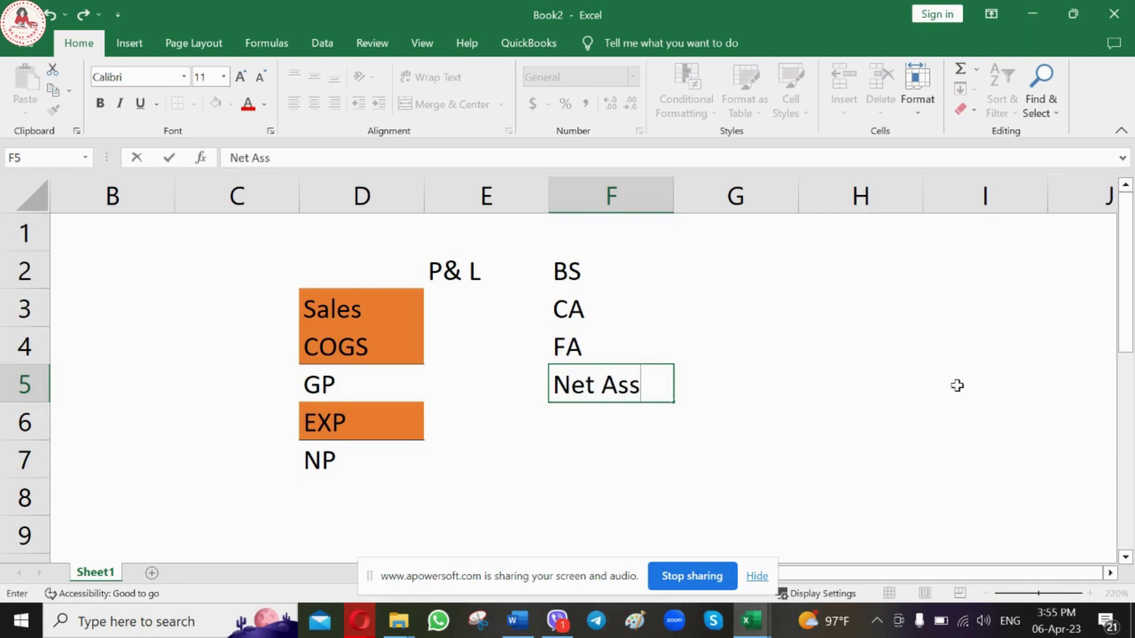
type("ets")
key("Return")
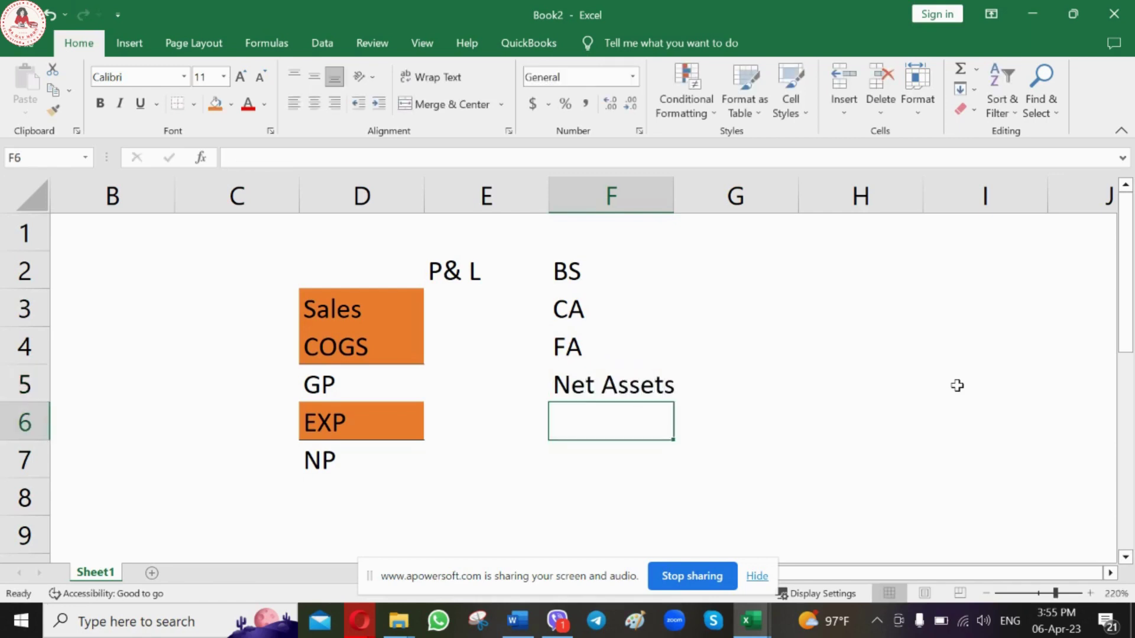
Give the Net Assets cell a top and thick bottom border.
left_click(625, 334)
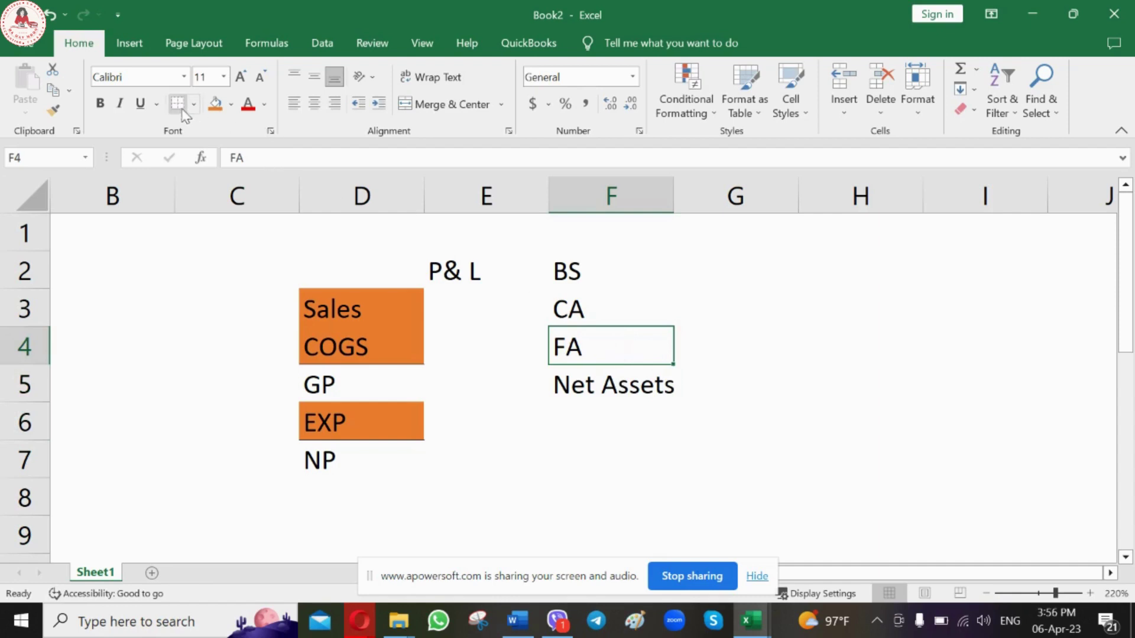
left_click(712, 235)
left_click(606, 395)
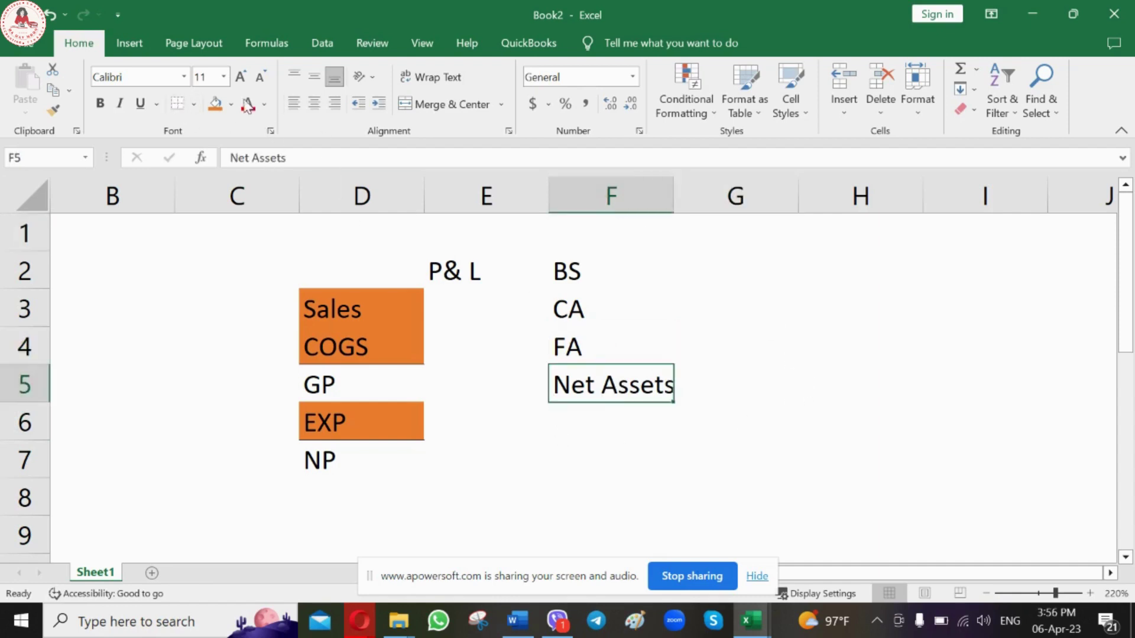
left_click(193, 104)
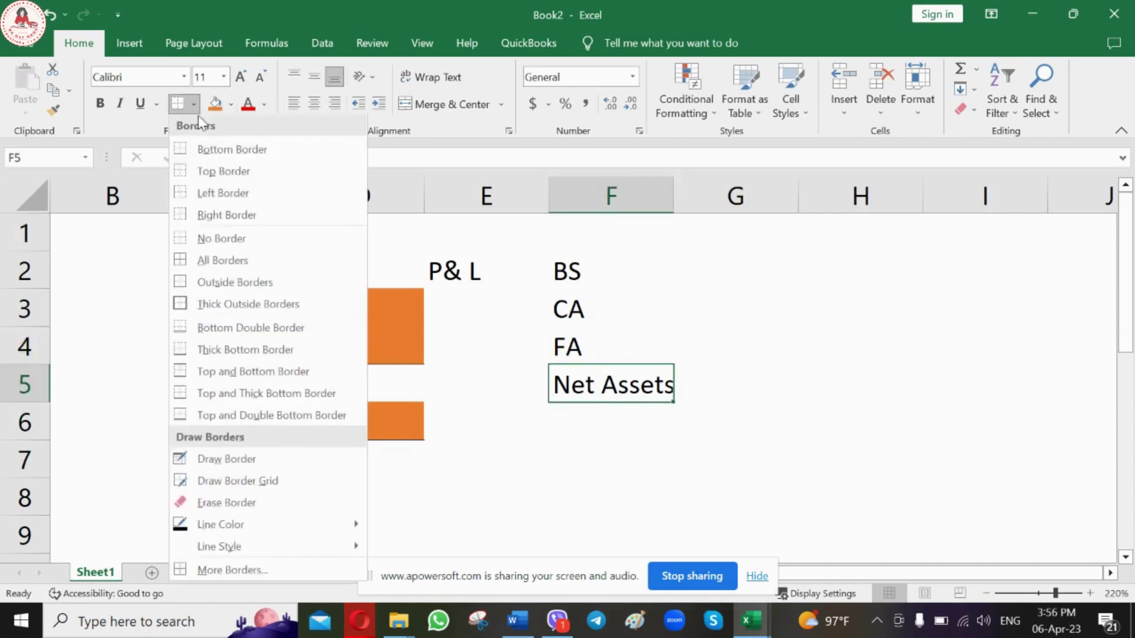
left_click(238, 402)
left_click(735, 425)
left_click(590, 433)
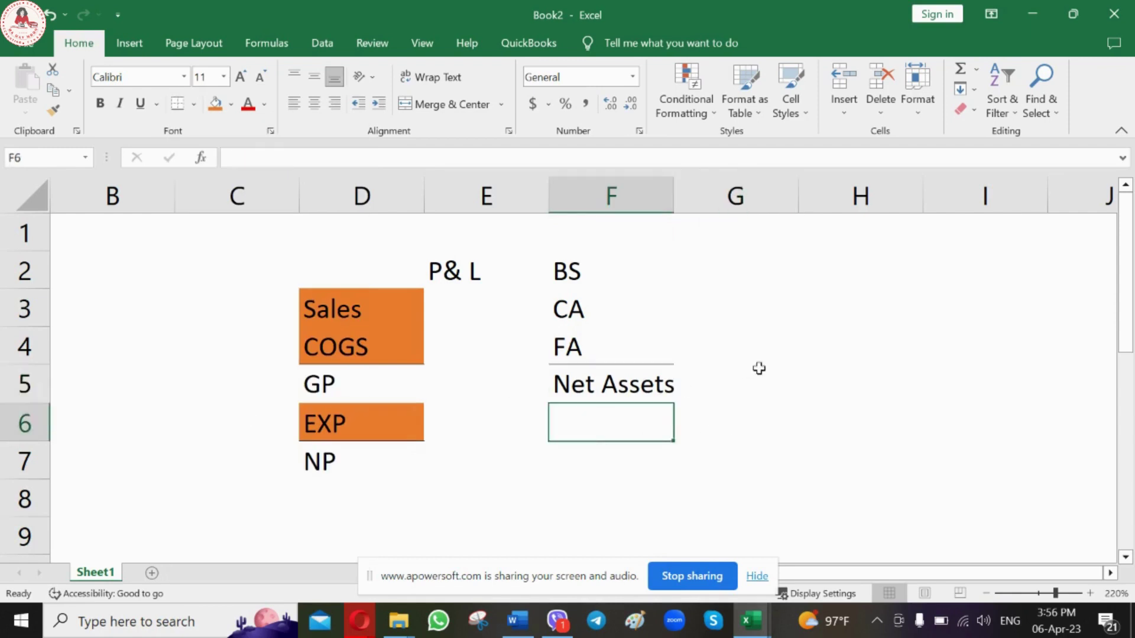
Add Cap and Retain Earing in F7 and F8 below Net Assets.
key("Down")
type("Cap")
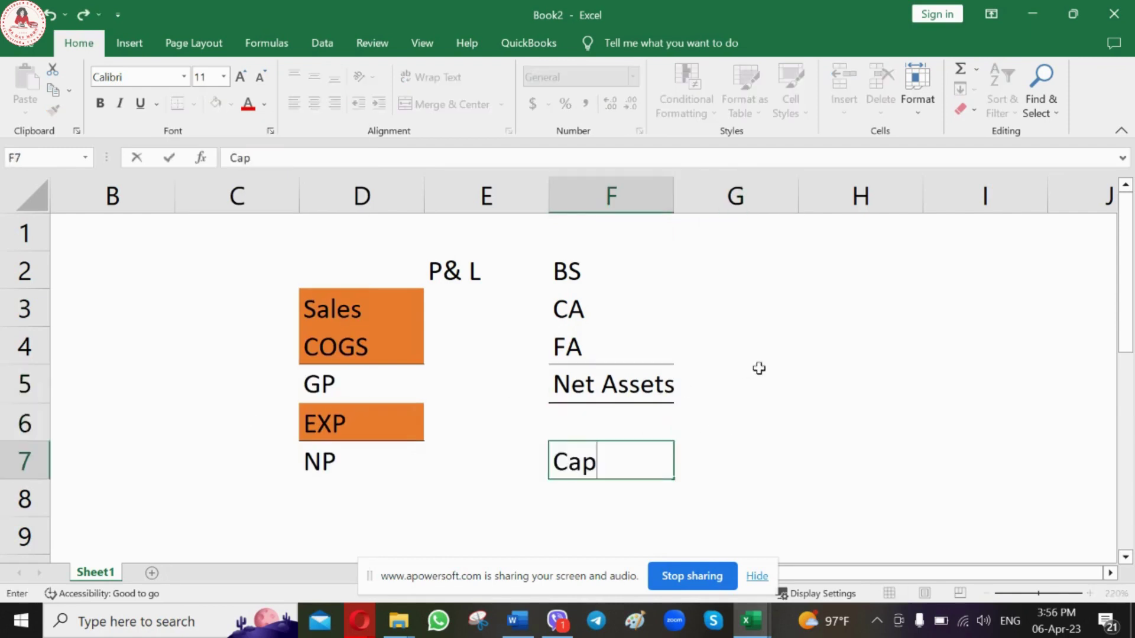
key("Return")
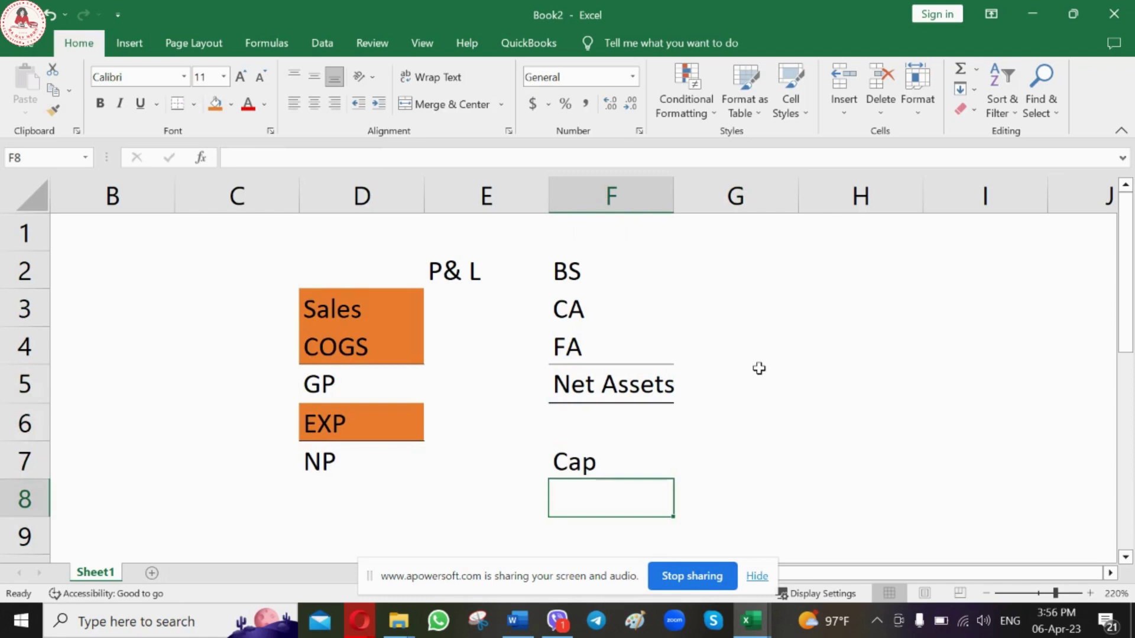
type("Retain")
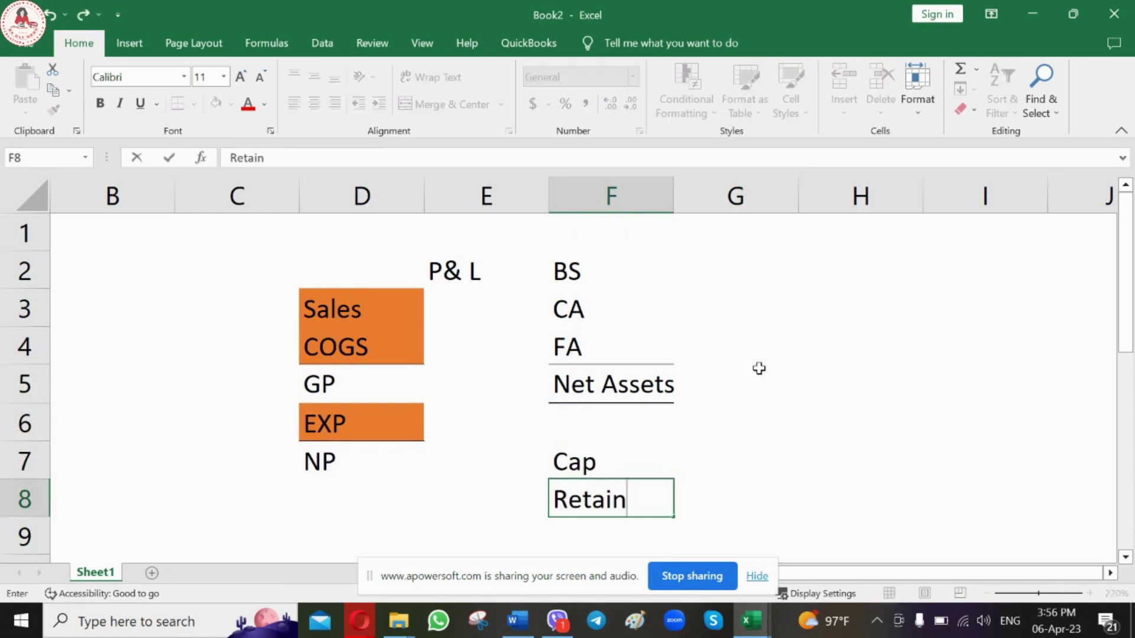
type(" Earing")
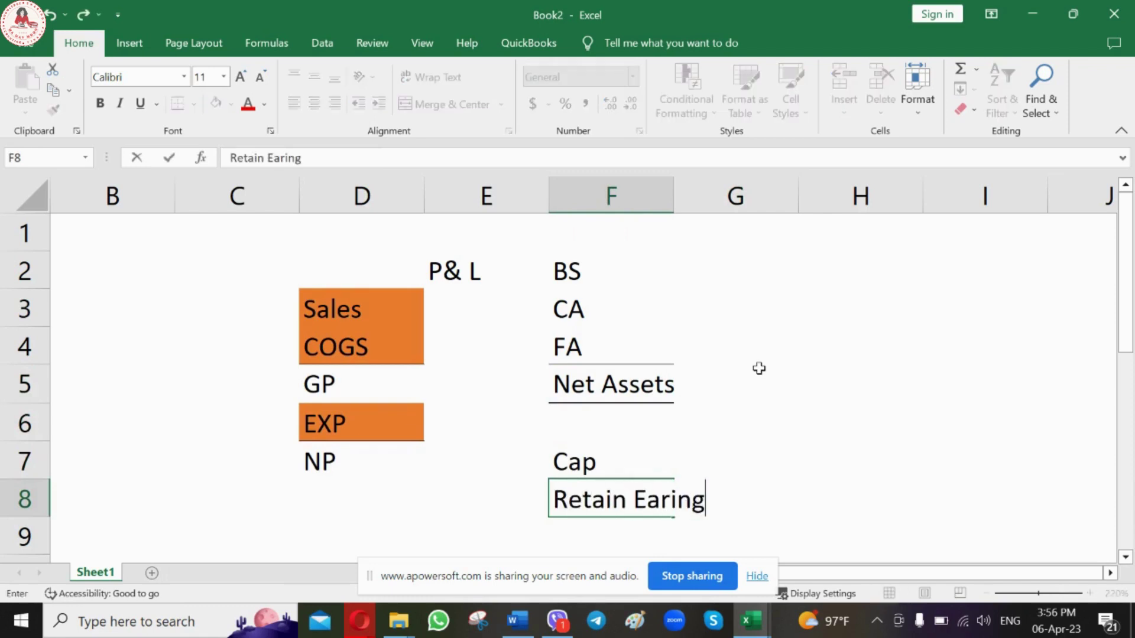
key("Return")
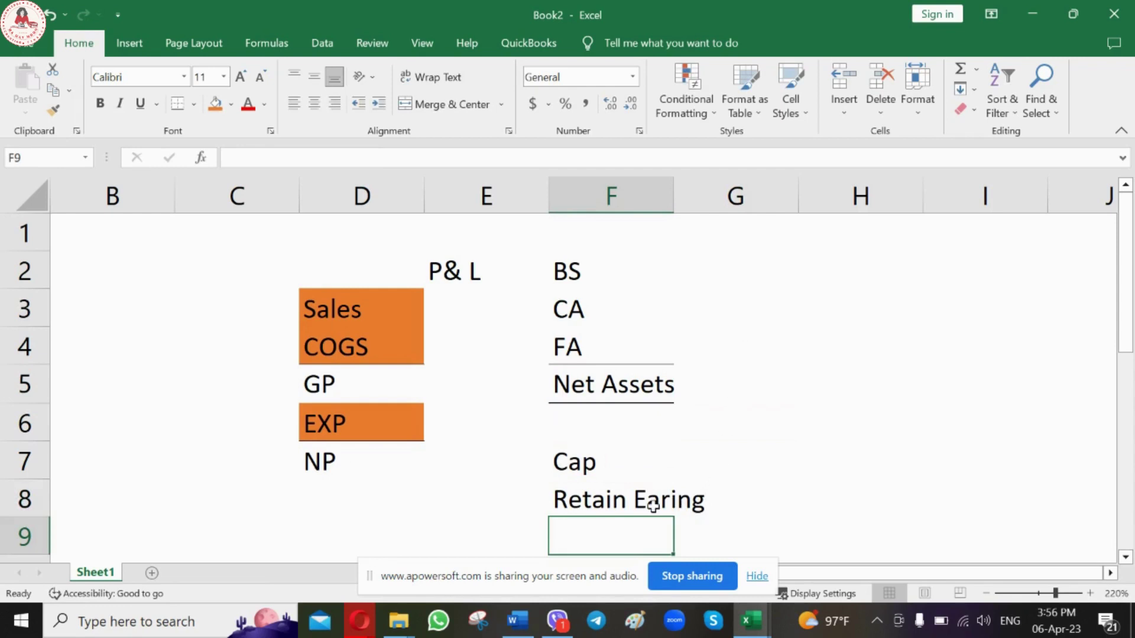
Enter Liabilities in F9 with the same top and thick bottom border as Net Assets.
left_click(178, 104)
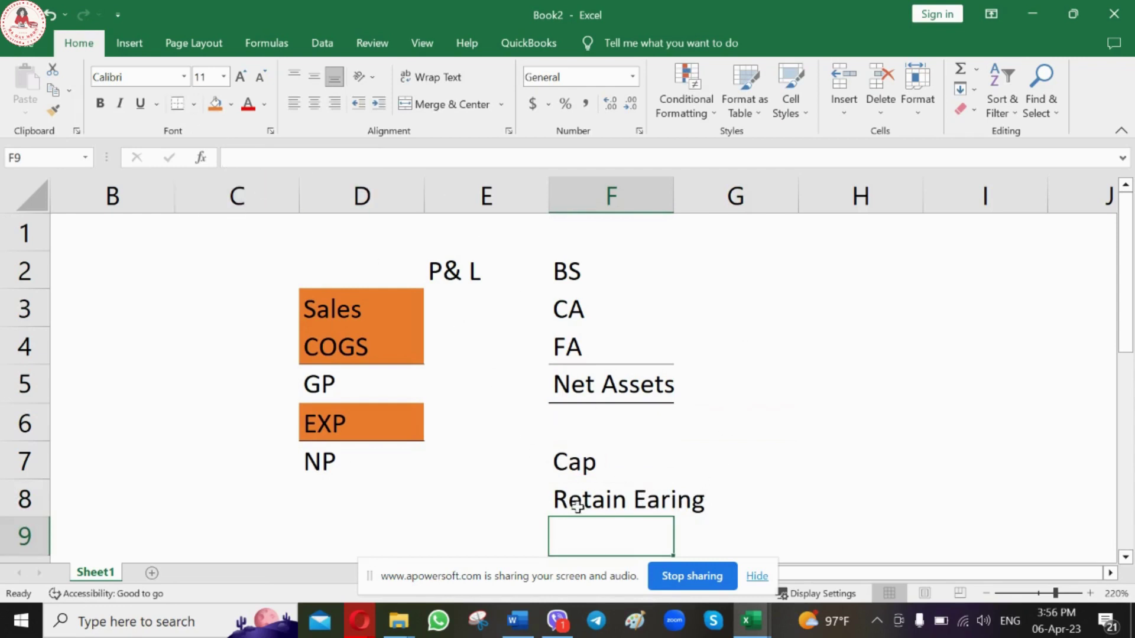
left_click(704, 491)
scroll(724, 456, "down", 1)
left_click(631, 417)
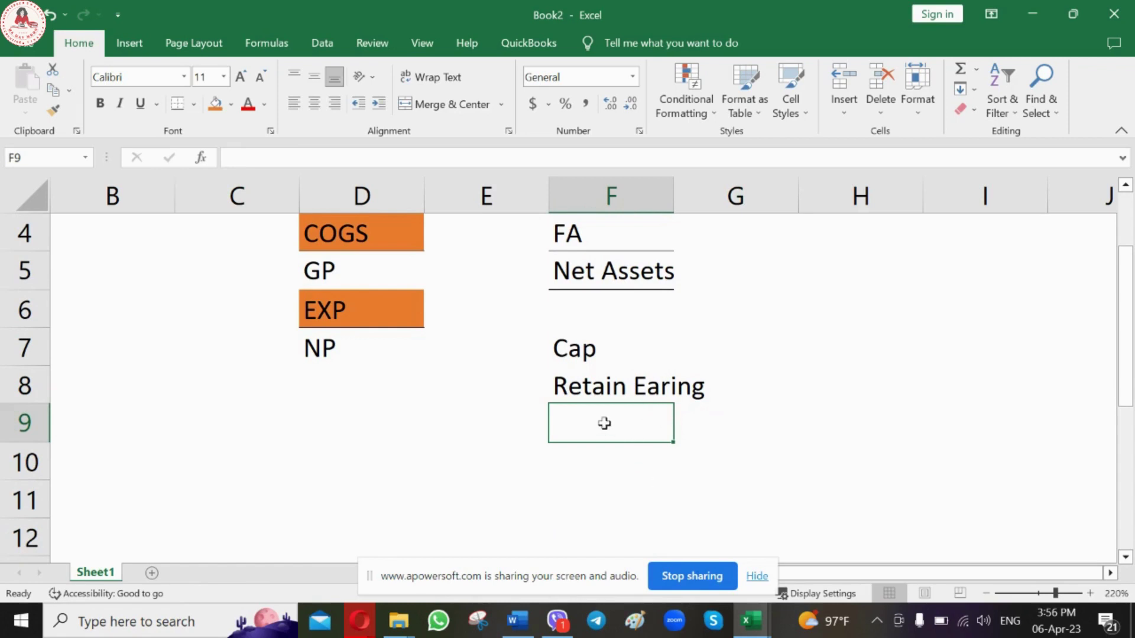
type("Liabilitie")
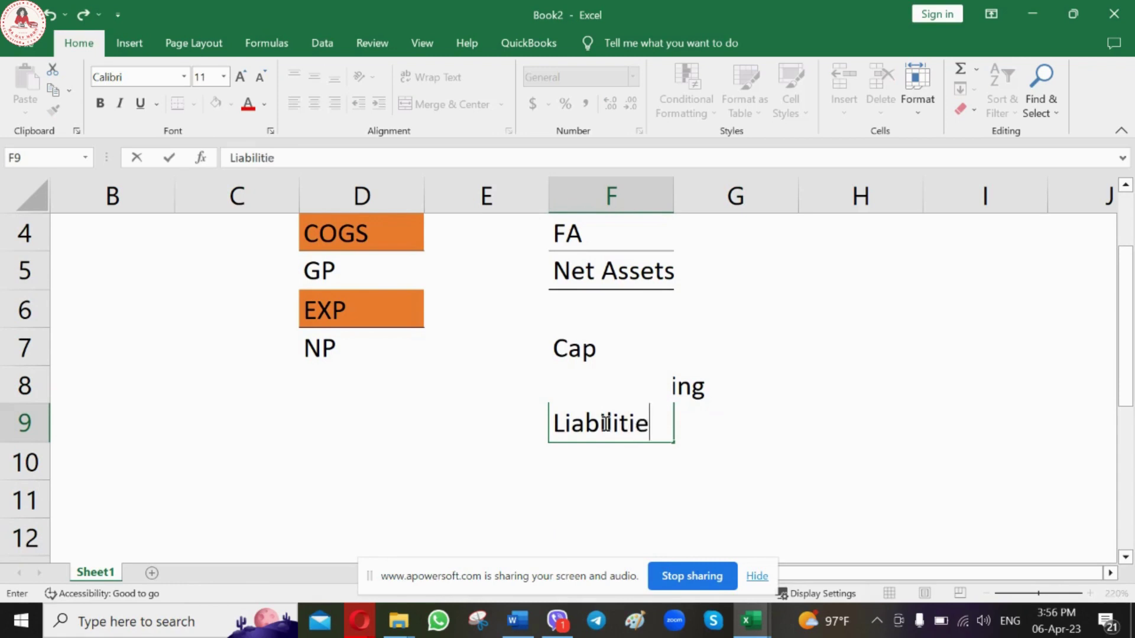
type("s")
key("Return")
left_click(625, 266)
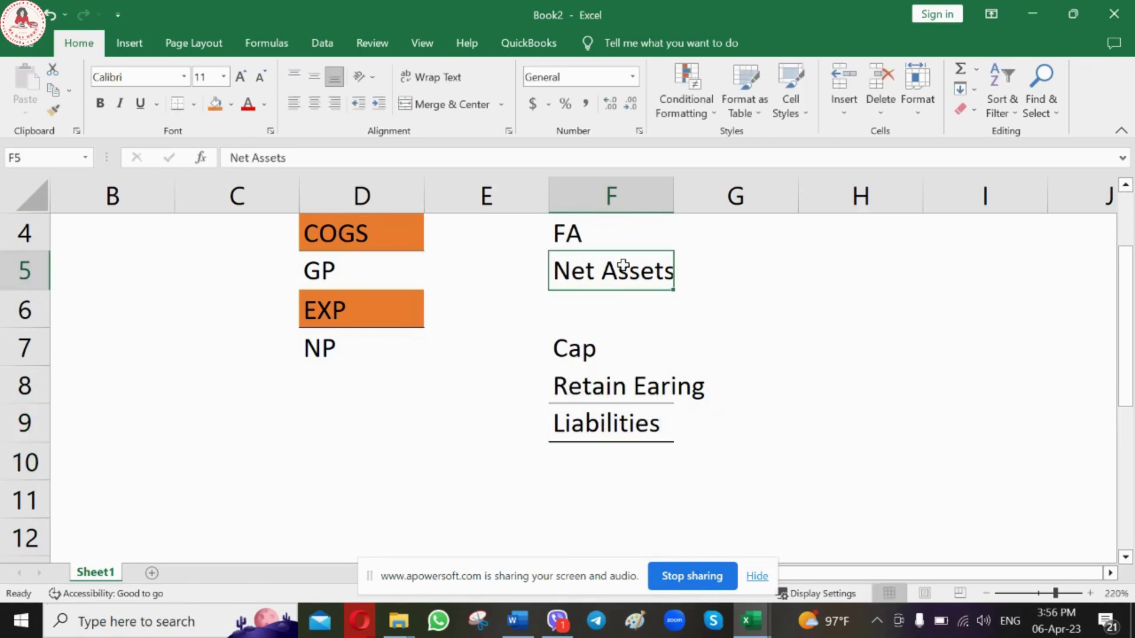
left_click(619, 423)
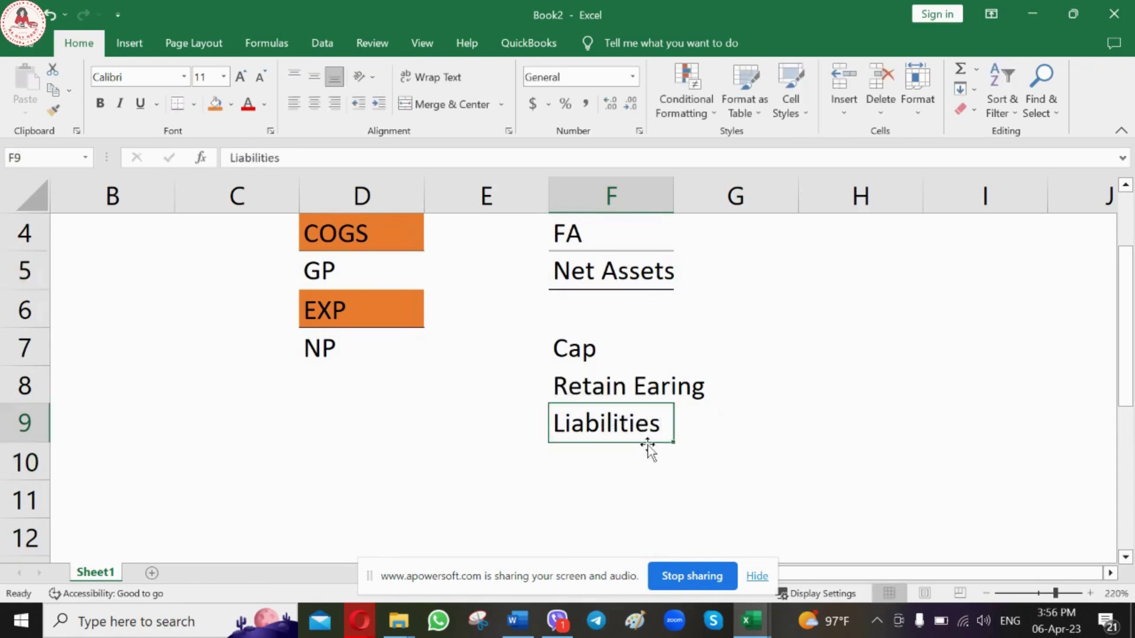
left_click(635, 274)
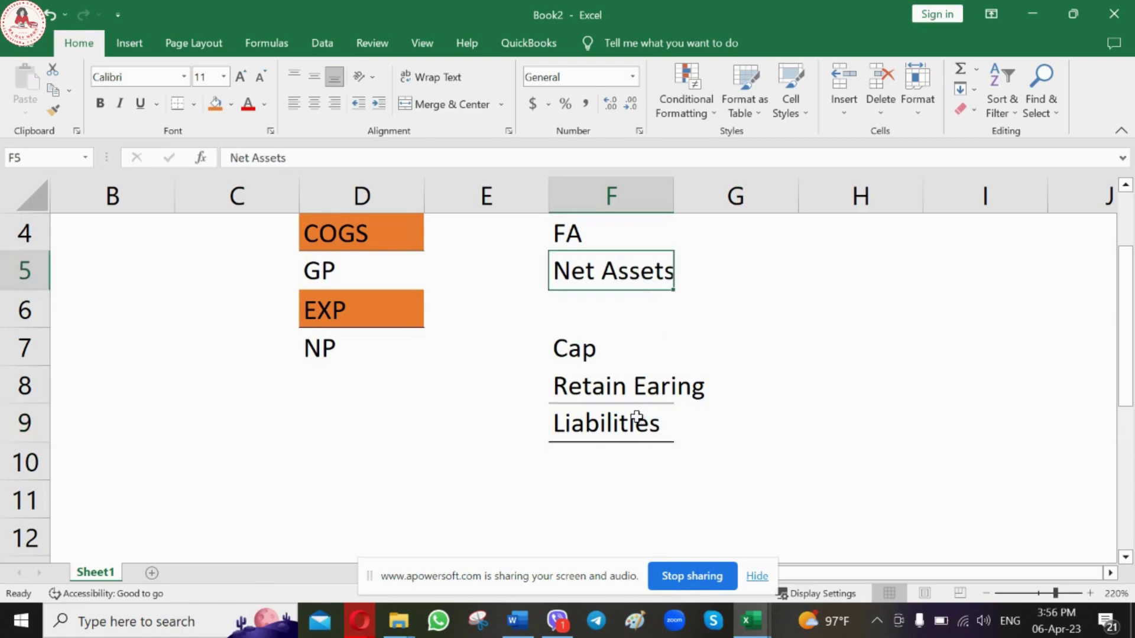
scroll(627, 402, "up", 2)
scroll(606, 331, "up", 1)
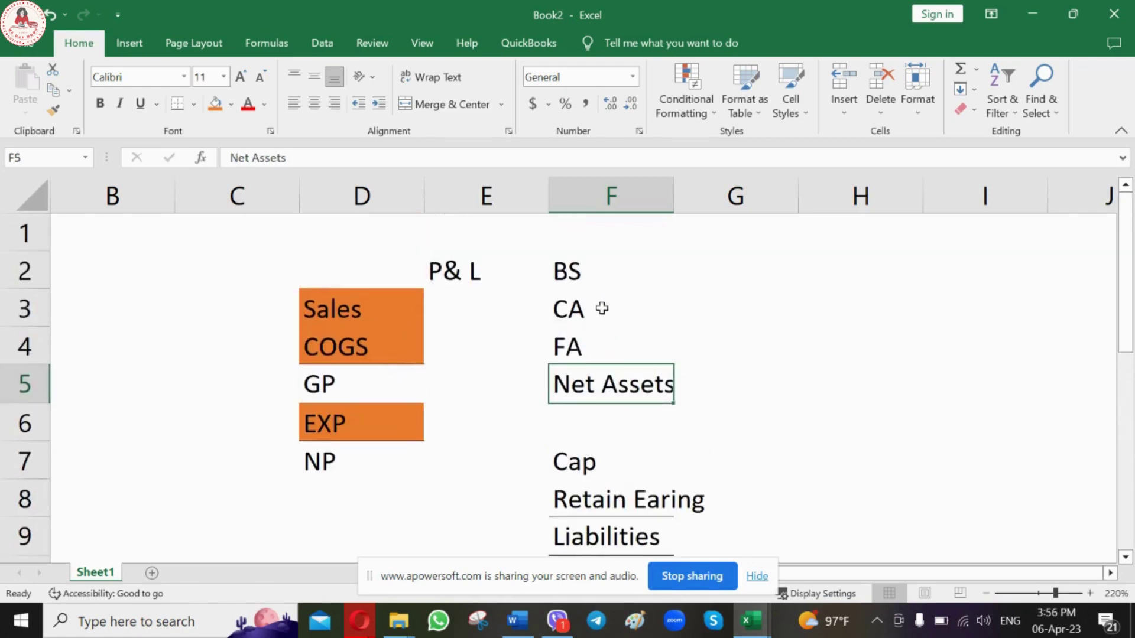
Shade the CA, FA, Cap and Retain Earing cells blue.
left_click(601, 308)
left_click(614, 267)
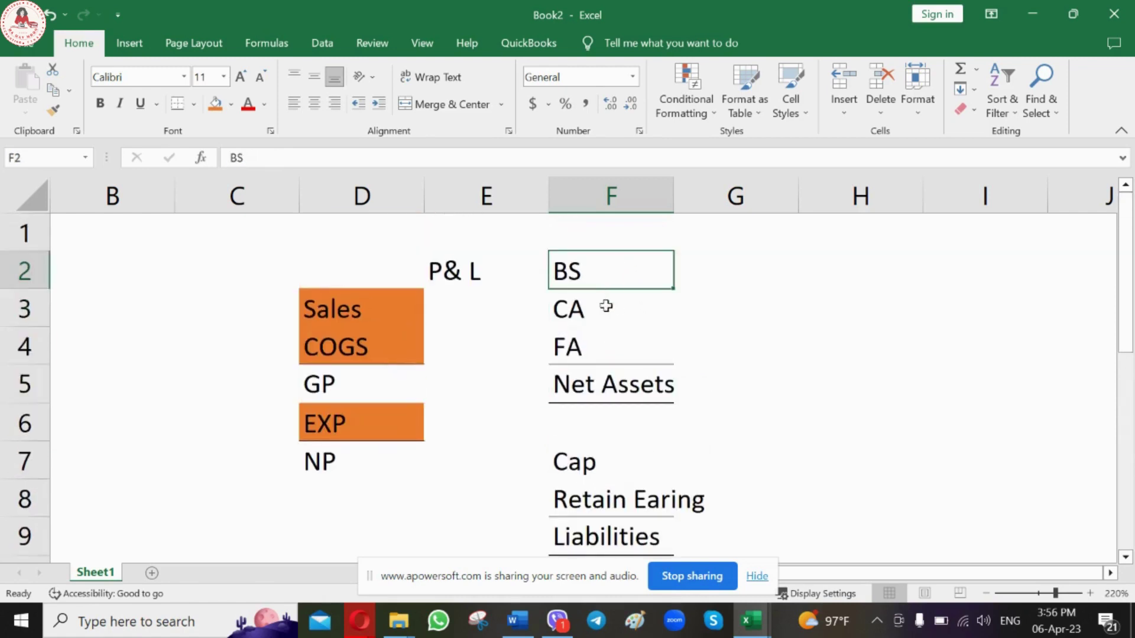
left_click(606, 306)
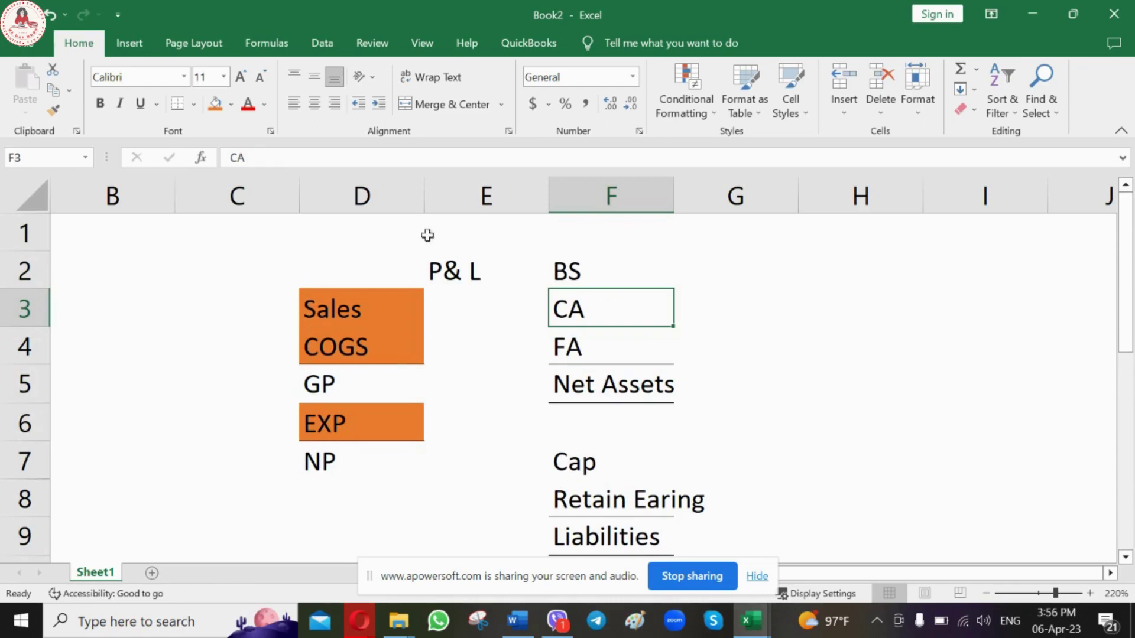
left_click(229, 105)
left_click(337, 145)
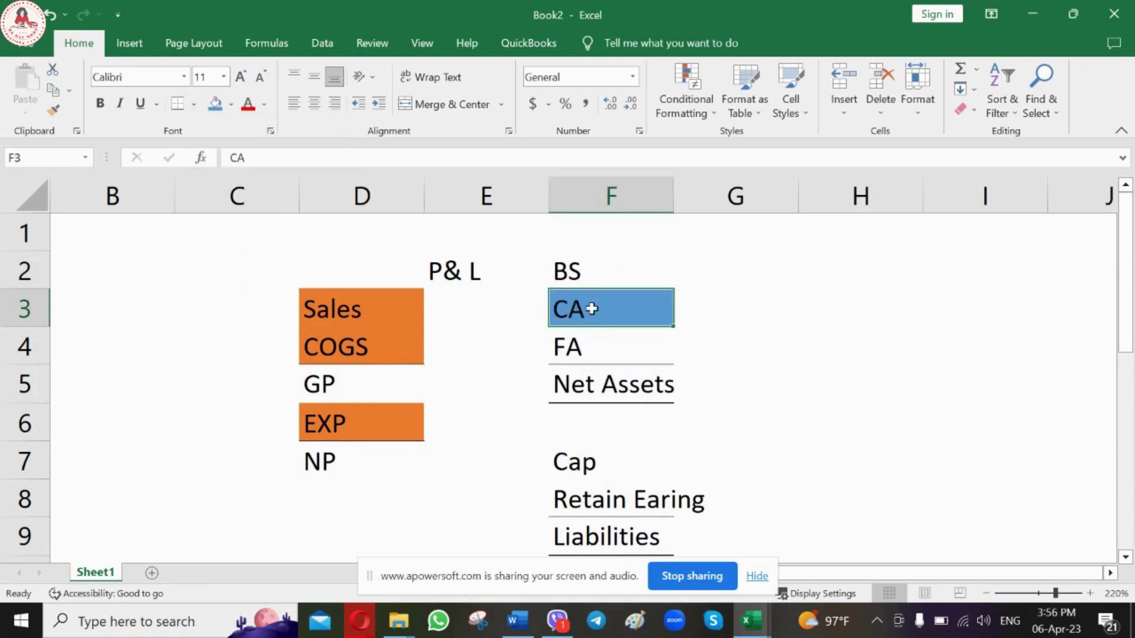
left_click(592, 343)
key("F4")
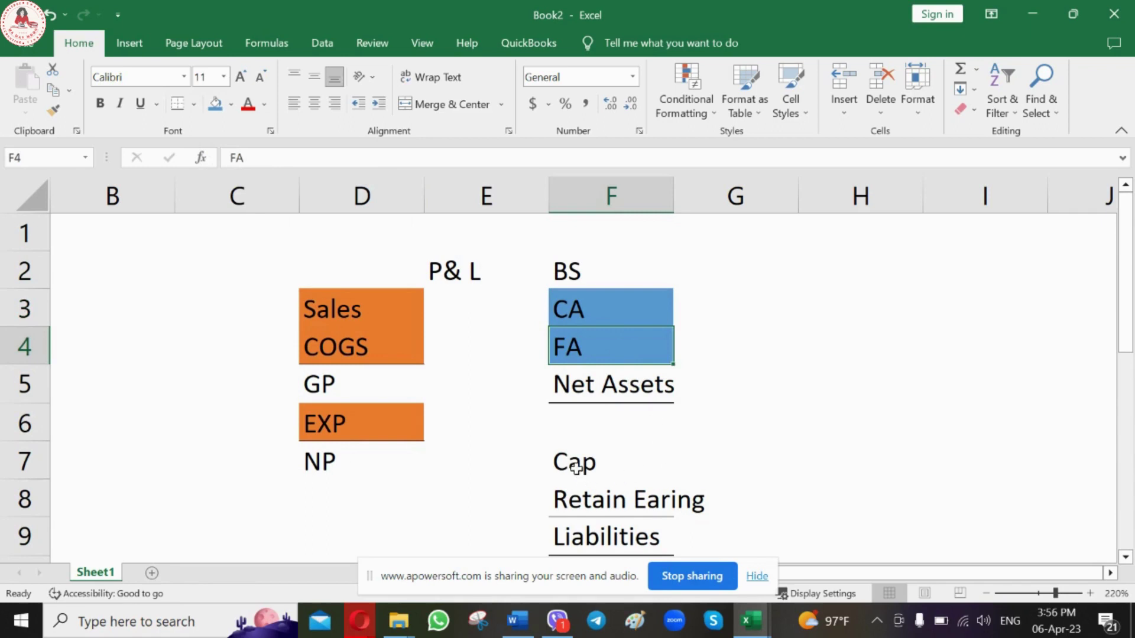
left_click(576, 469)
key("F4")
left_click(597, 499)
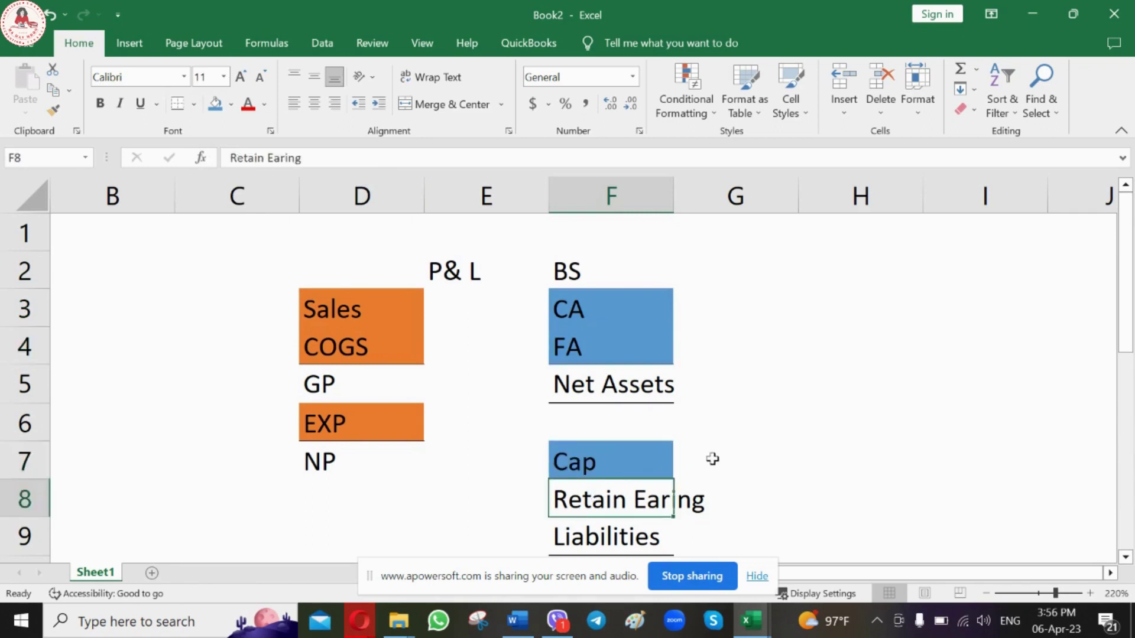
key("F4")
left_click(760, 420)
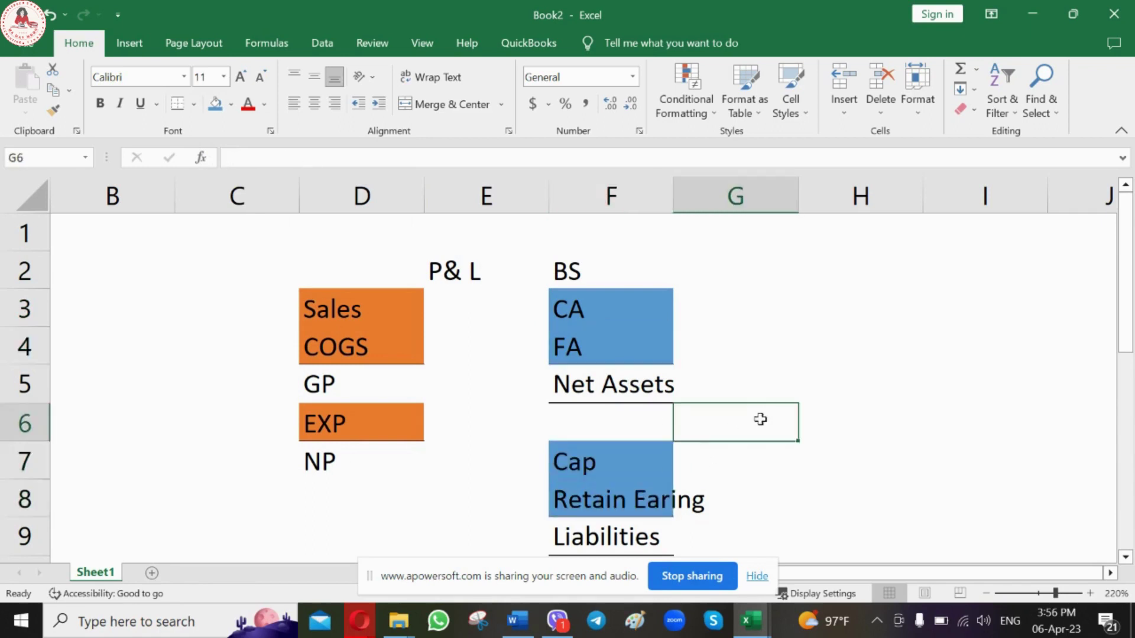
Fill NP and Retain Earing red and widen column F so Retain Earing fits.
left_click(340, 458)
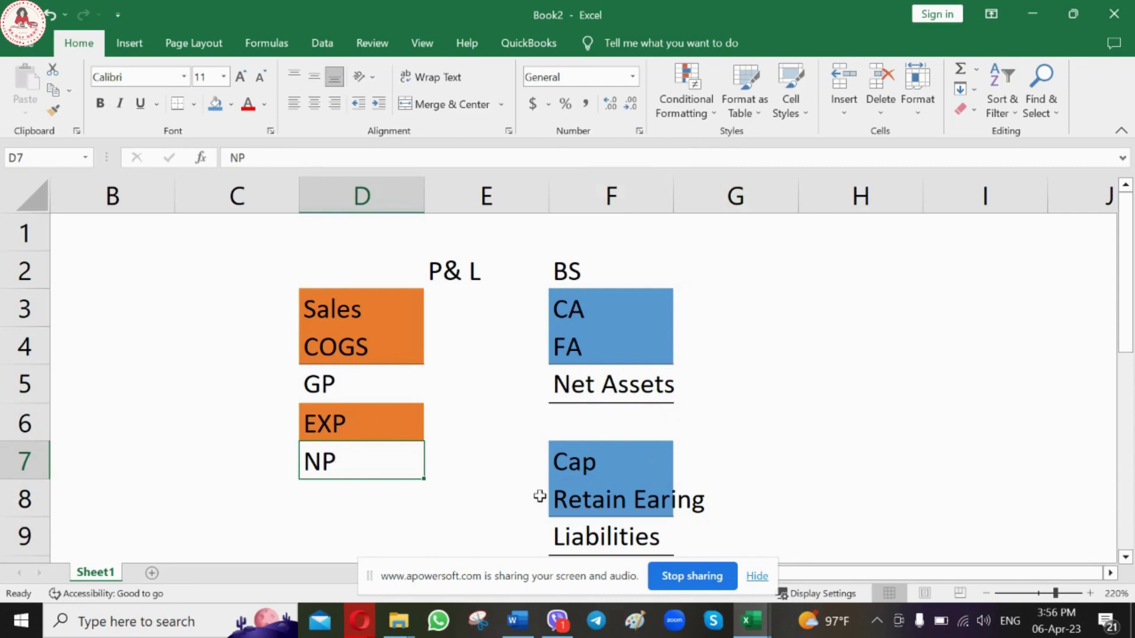
left_click(230, 105)
left_click(230, 245)
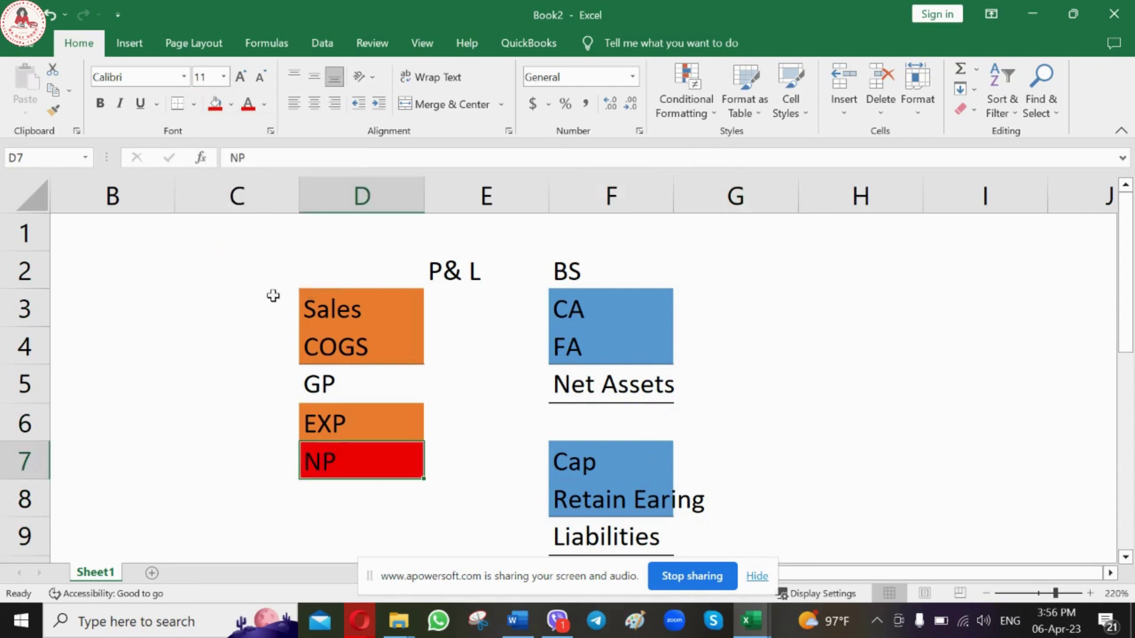
left_click(604, 491)
key("F4")
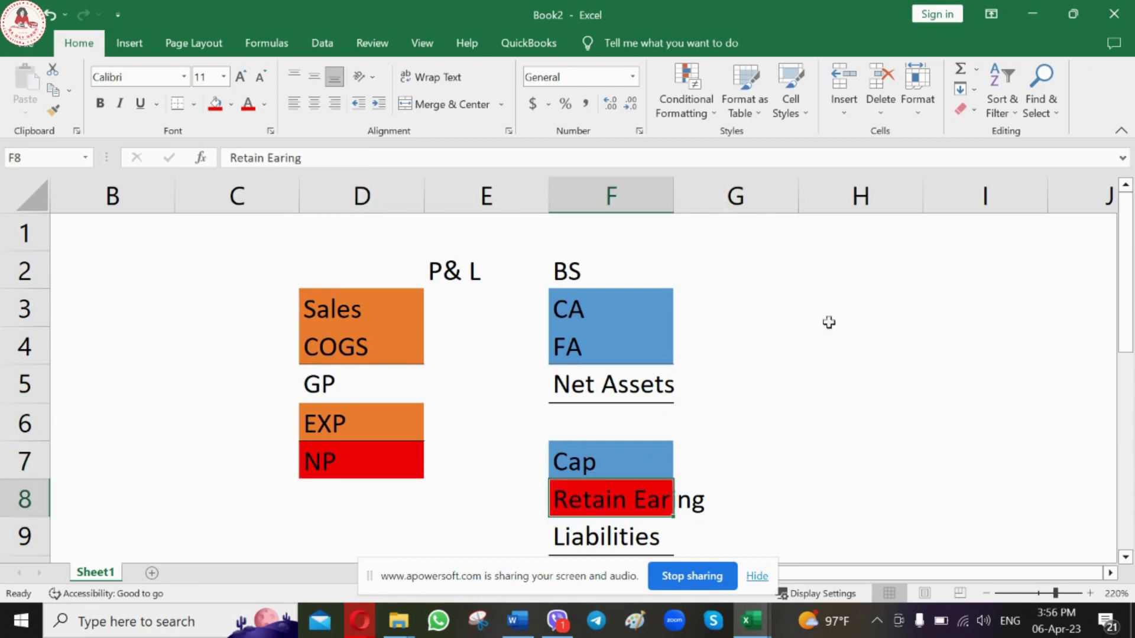
left_click(828, 321)
left_click_drag(673, 199, 717, 204)
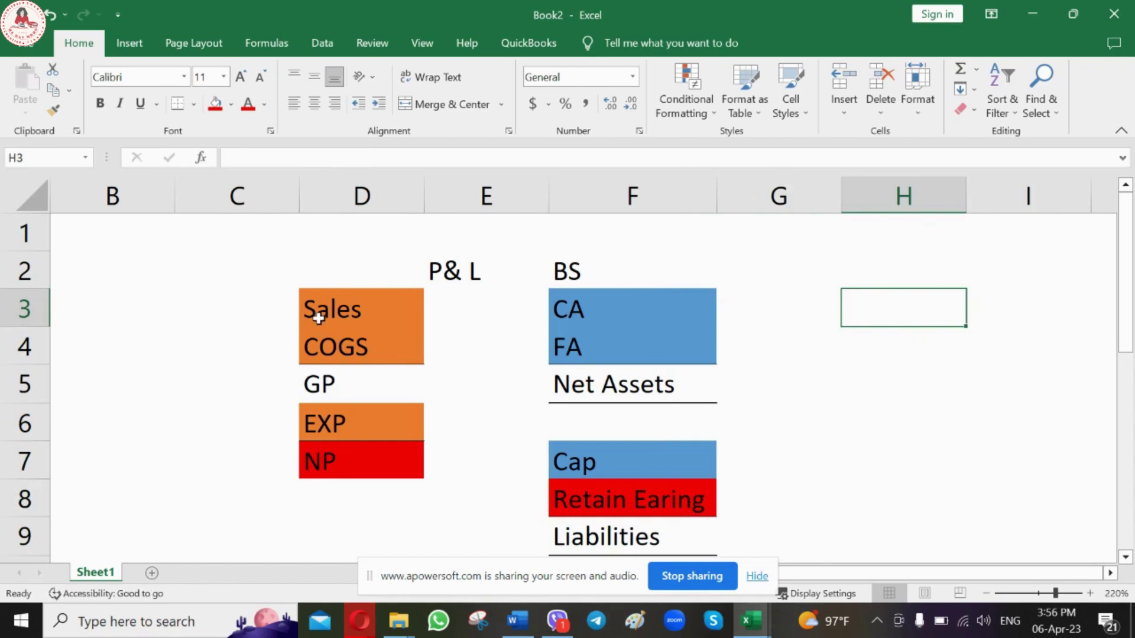
Go over the Sales, COGS, EXP and P& L cells, then centre the BS heading in F2.
left_click_drag(324, 319, 350, 351)
left_click(367, 425)
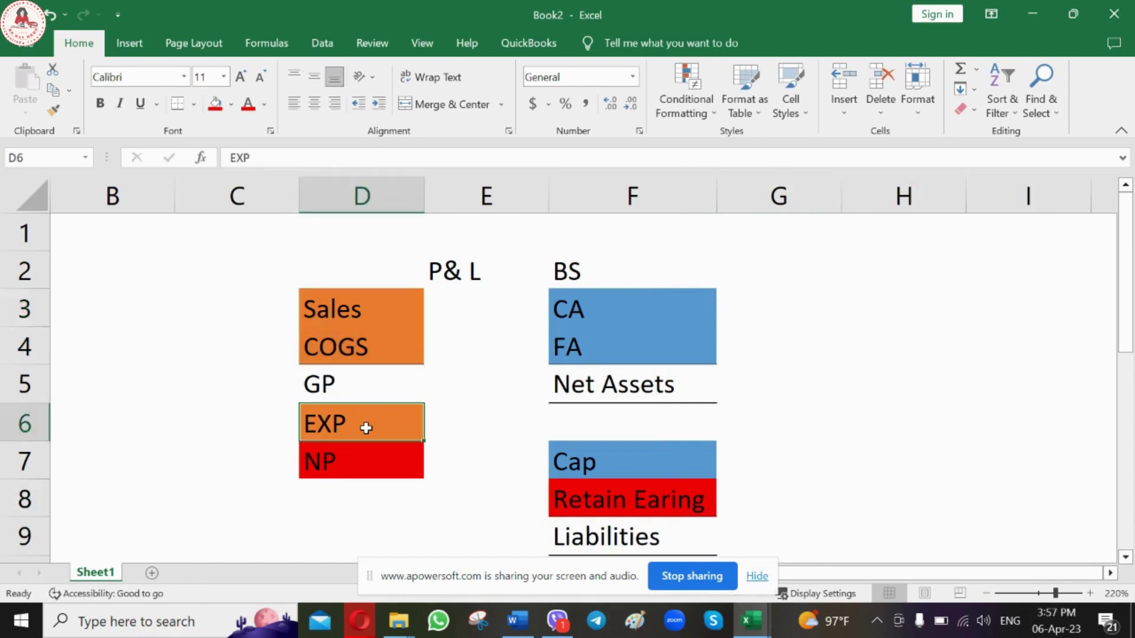
left_click(457, 270)
left_click(596, 271)
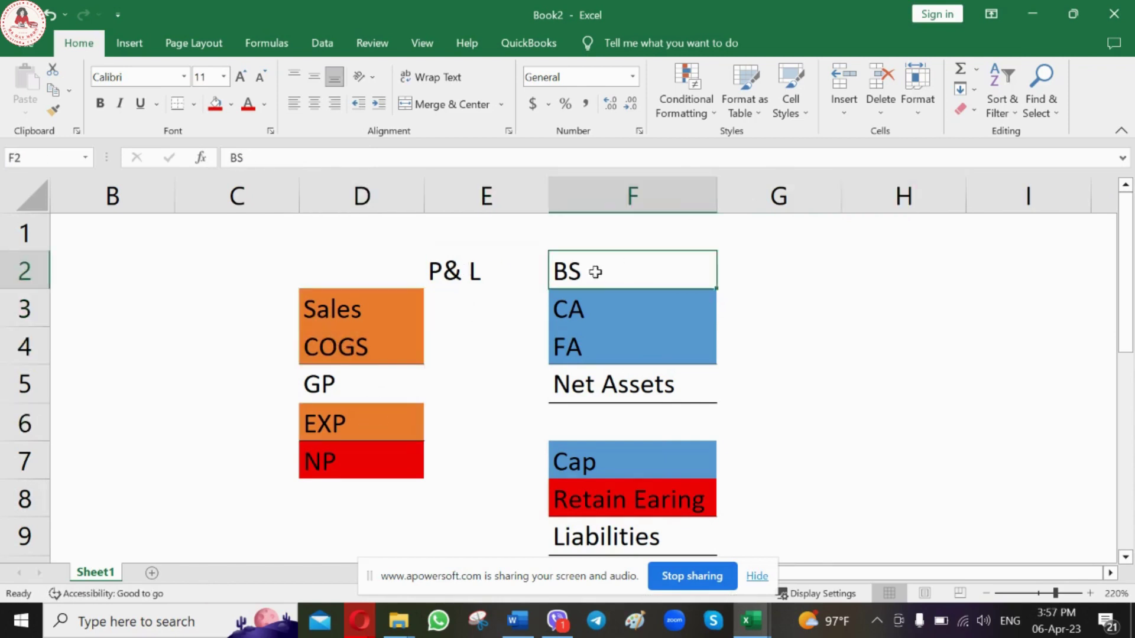
left_click(314, 106)
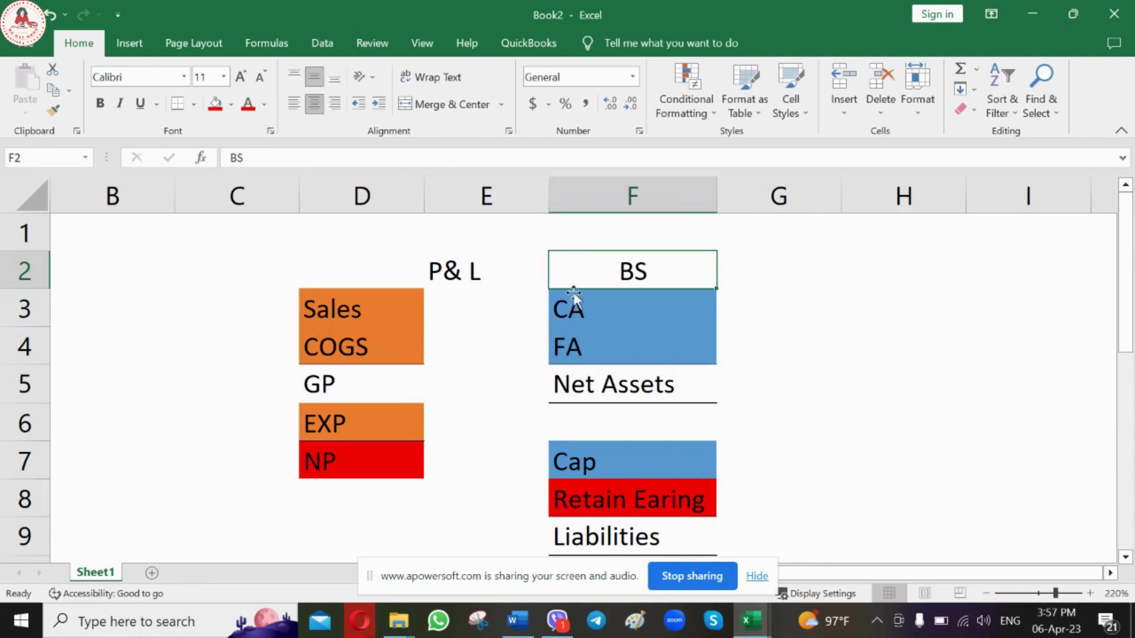
Review the CA, FA, Cap, Retain Earing and NP cells of the P&L and Balance Sheet sketch.
left_click(608, 303)
left_click(601, 349)
left_click(610, 466)
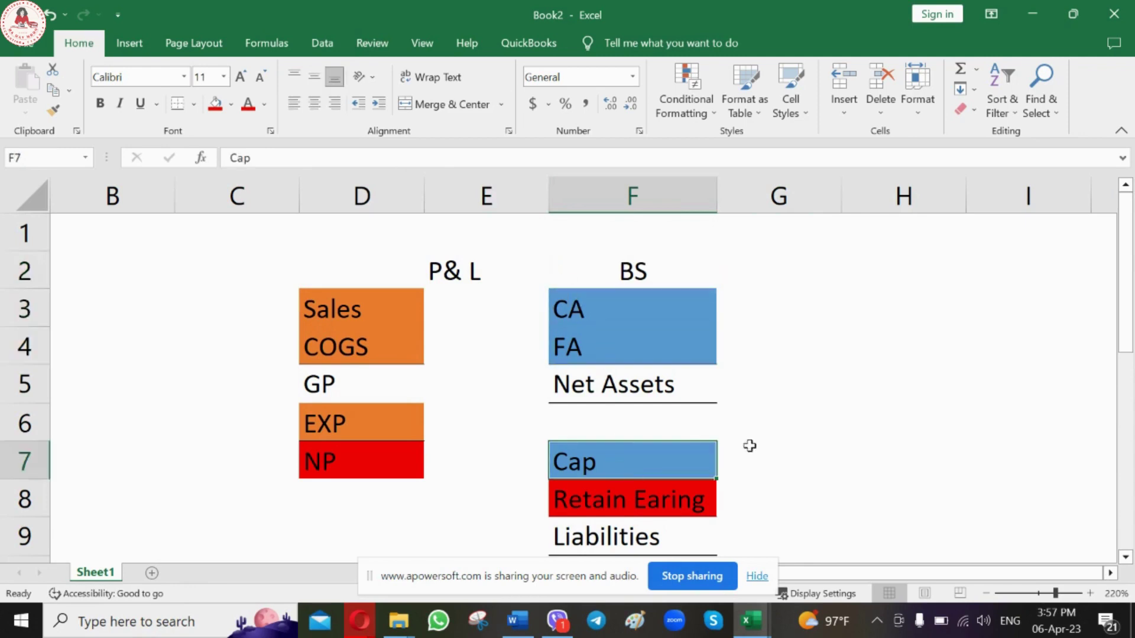
left_click(642, 499)
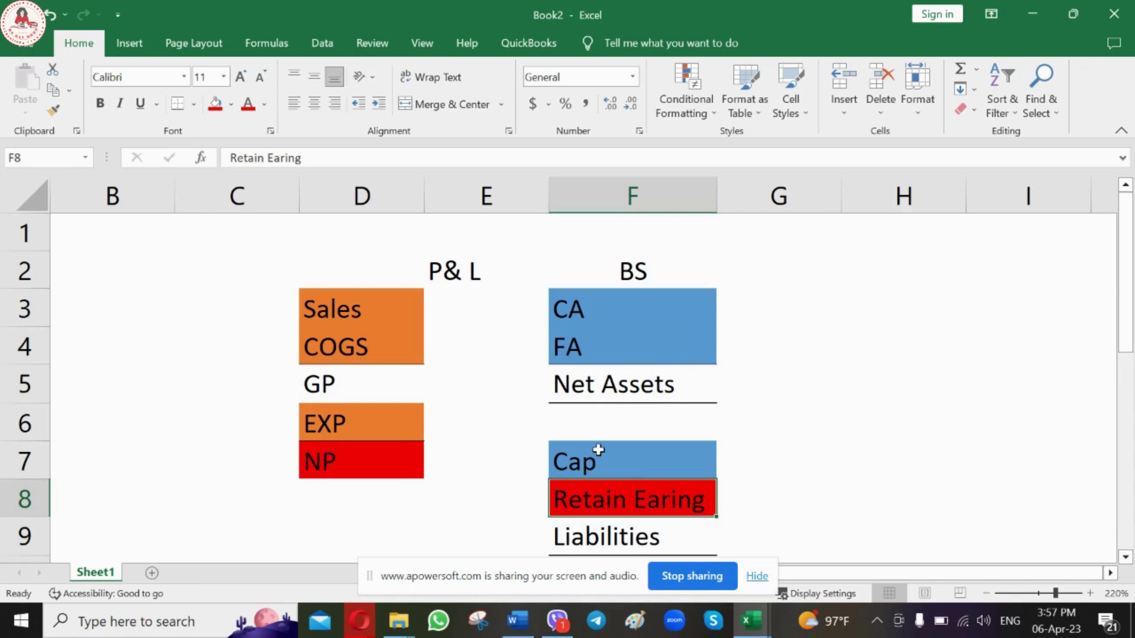
left_click(603, 430)
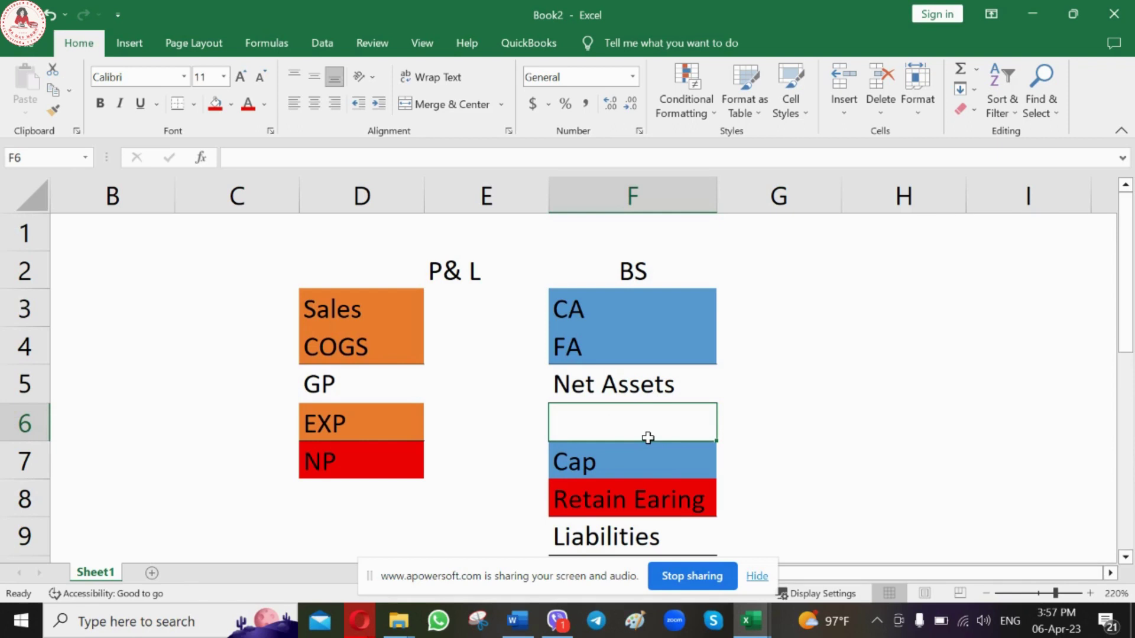
left_click(629, 504)
left_click(349, 465)
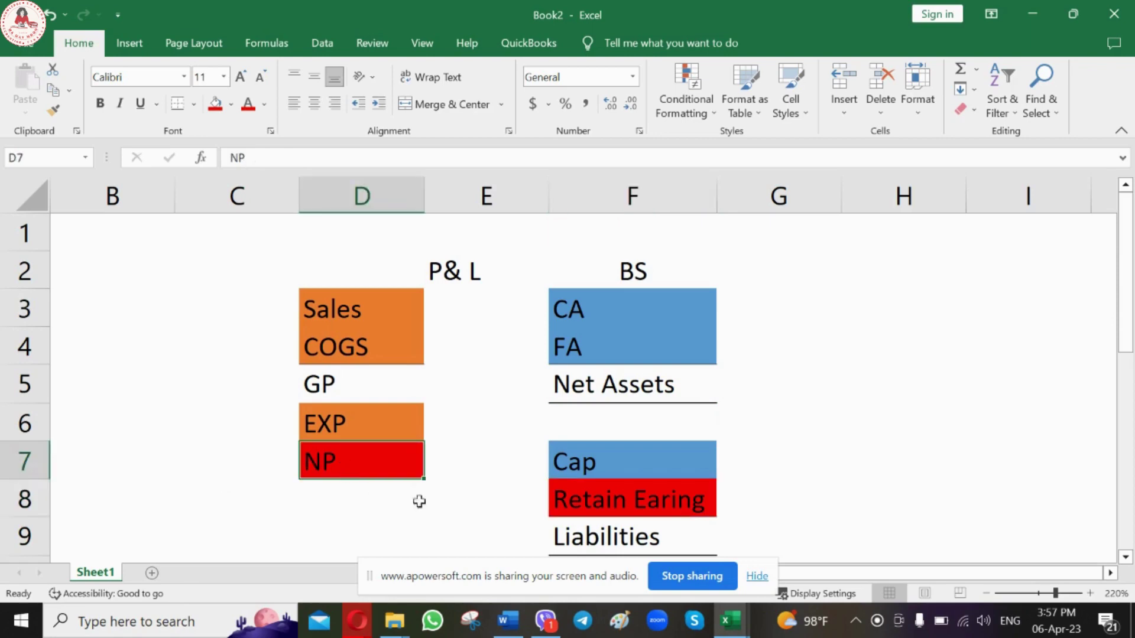
left_click(590, 509)
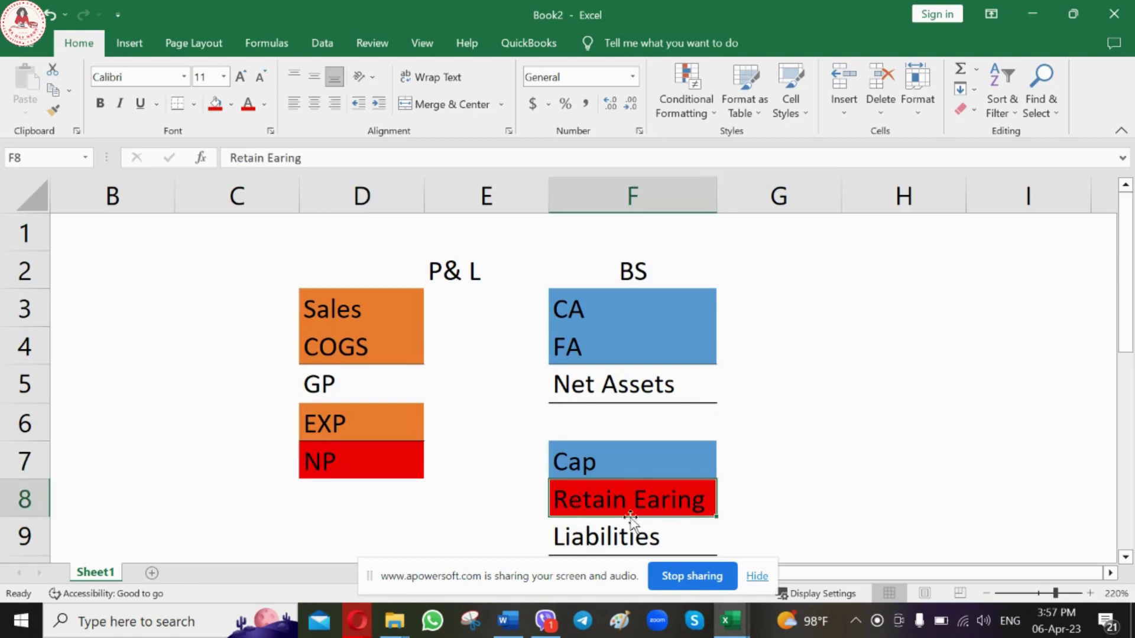
Recheck the Sales, COGS, EXP, CA, FA and Cap cells, staying on Book2.
scroll(681, 474, "down", 1)
scroll(674, 450, "up", 1)
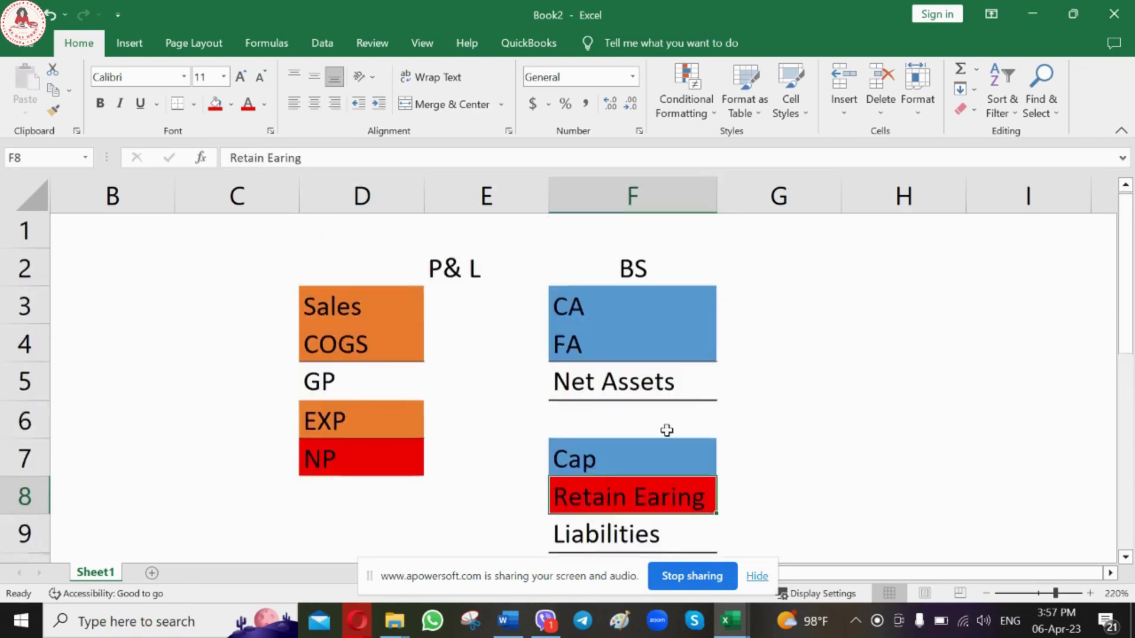
left_click_drag(366, 304, 363, 339)
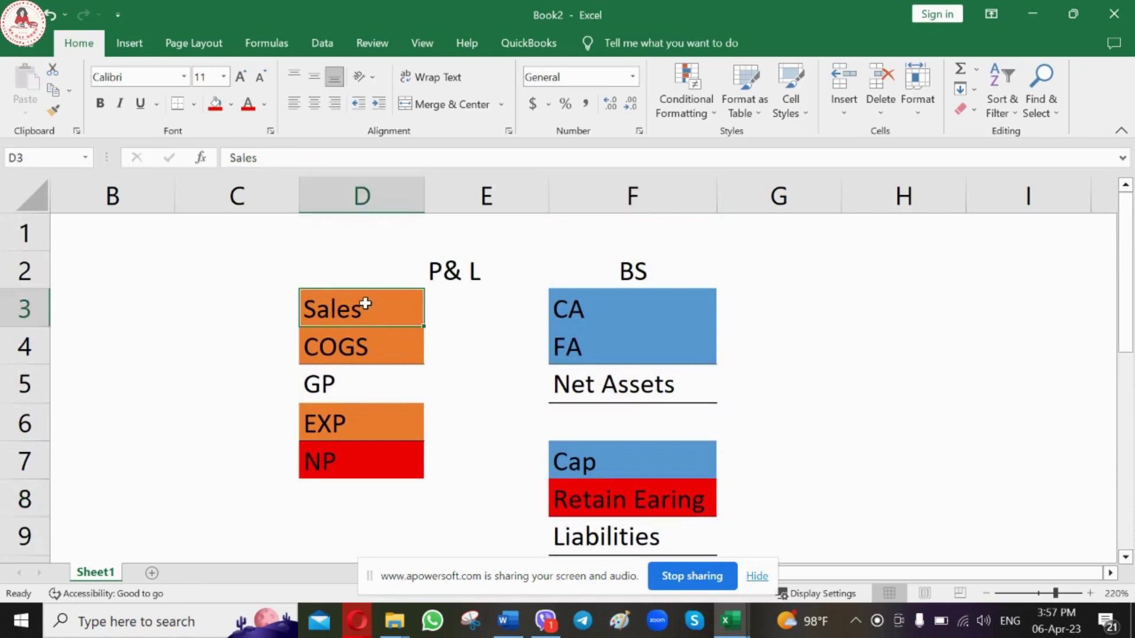
left_click(340, 437)
left_click_drag(573, 311, 578, 344)
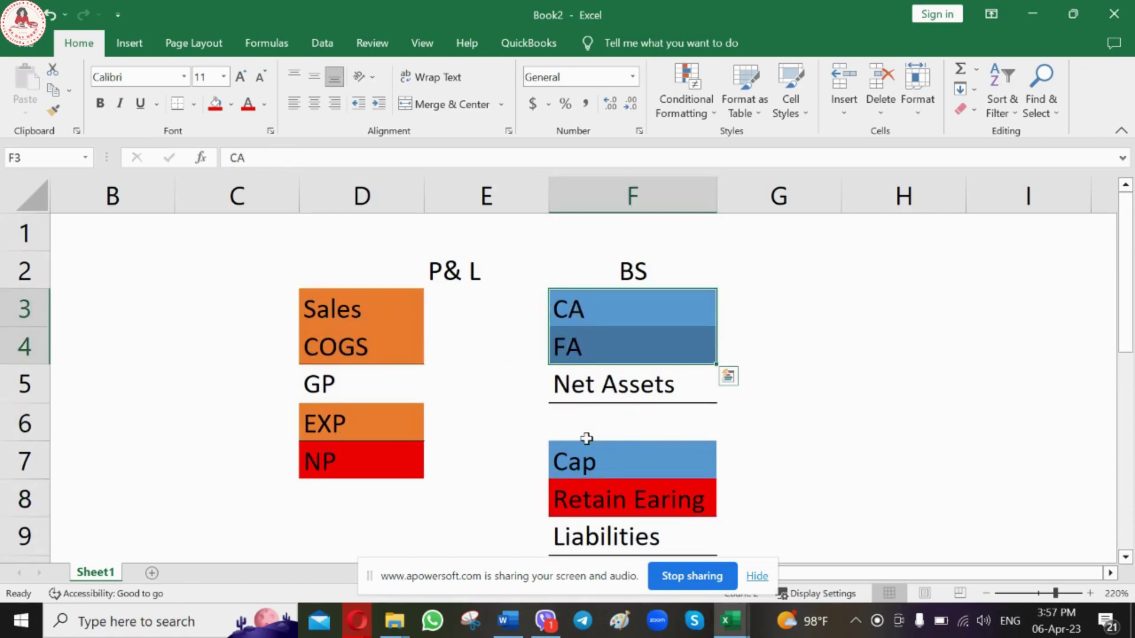
left_click(626, 468)
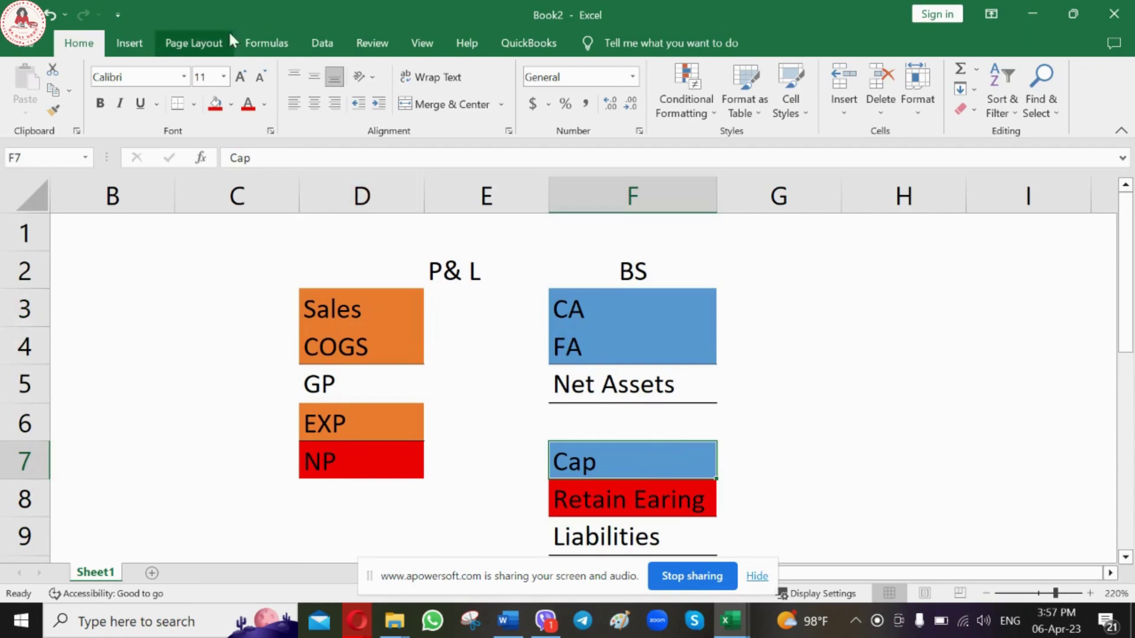
left_click(742, 625)
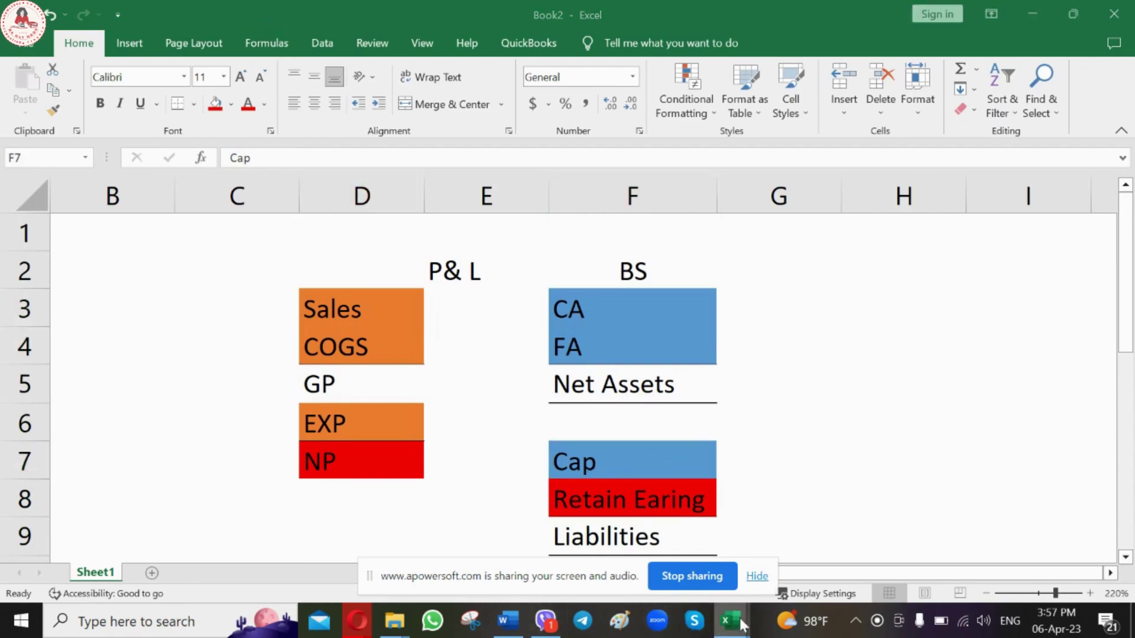
left_click(1056, 547)
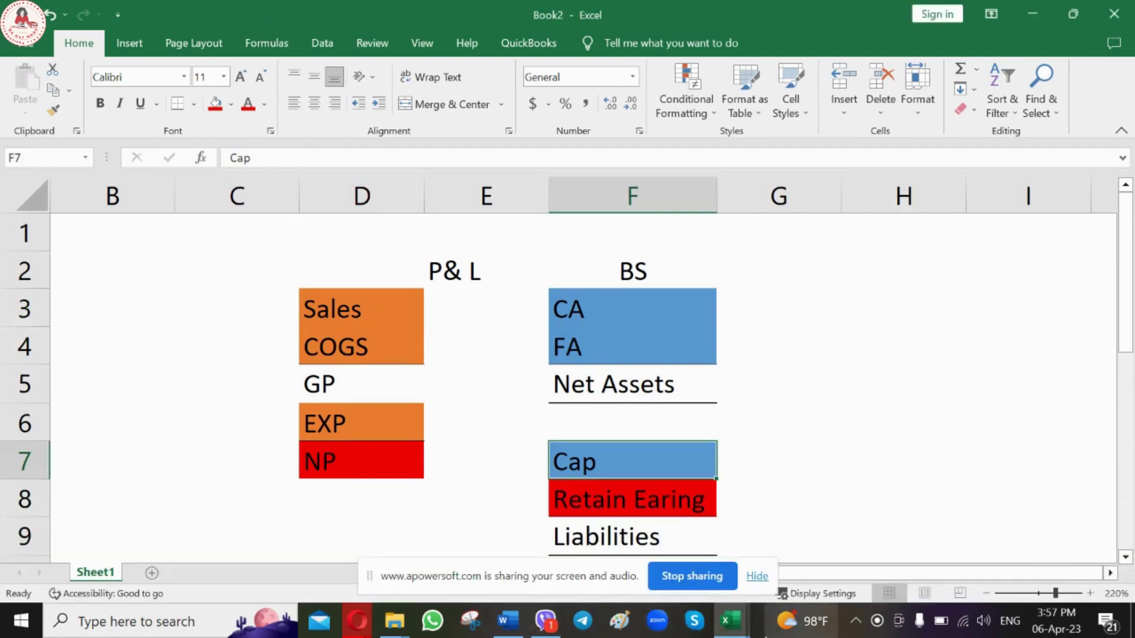
Switch to For online class, scroll to its top, then bring up Full set with adv excel.
mouse_move(729, 622)
left_click(861, 547)
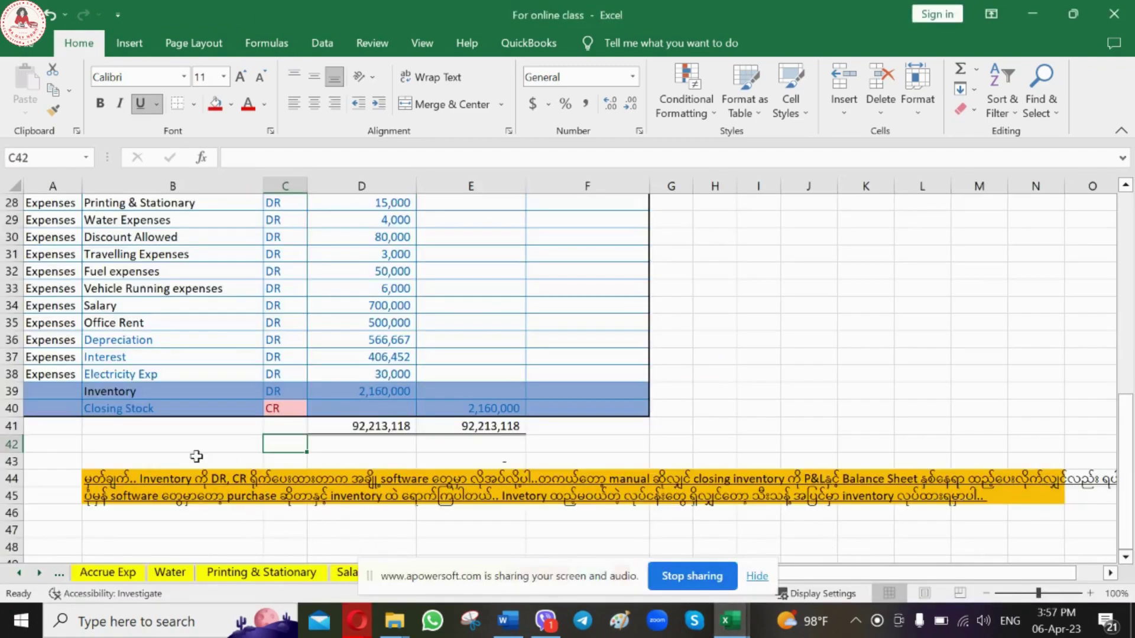
scroll(196, 456, "up", 3)
scroll(196, 456, "up", 4)
scroll(196, 457, "up", 2)
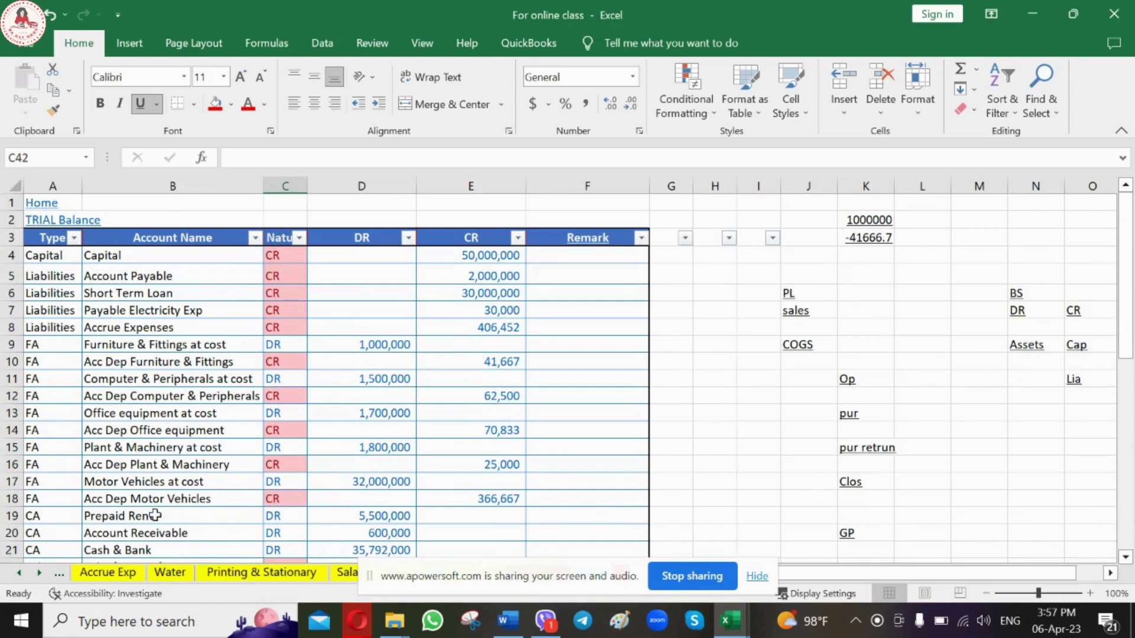
left_click(731, 621)
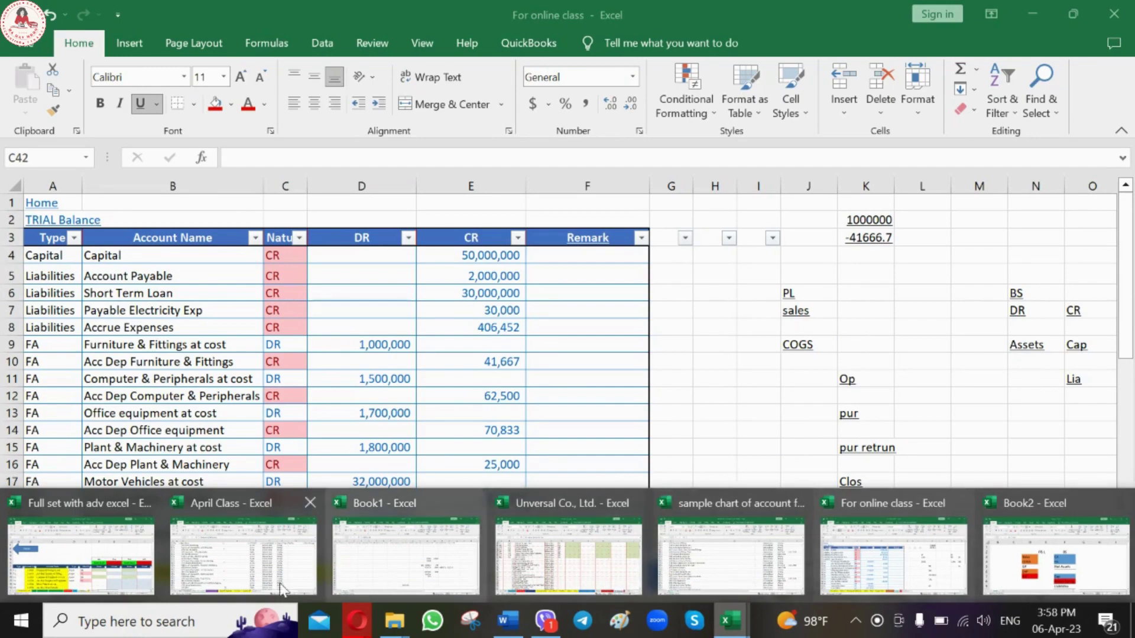
left_click(81, 555)
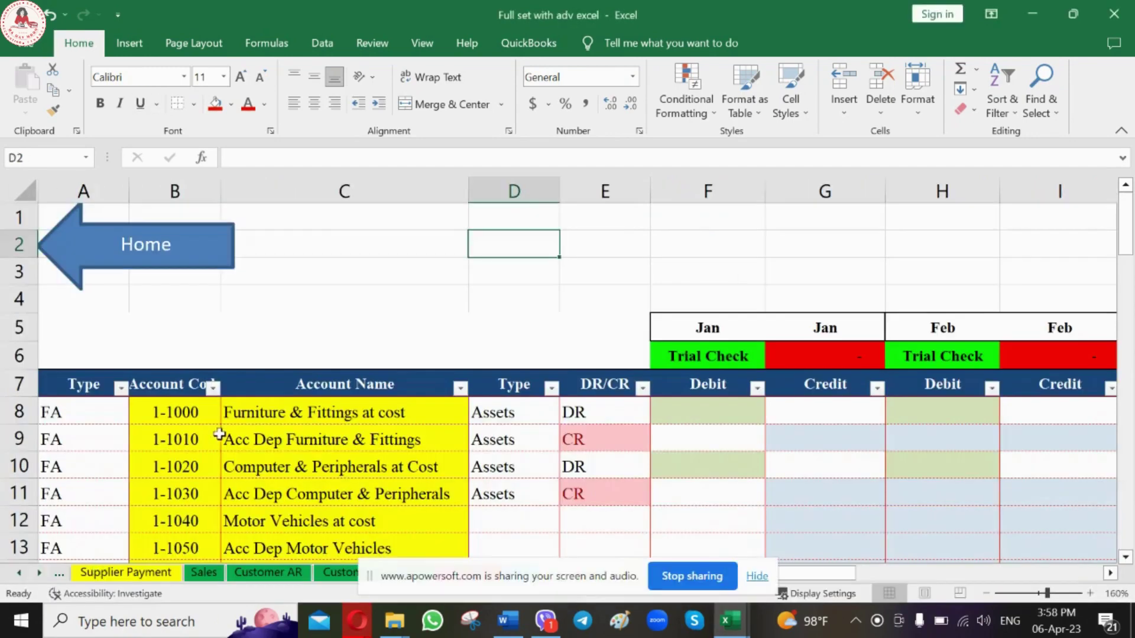
left_click(217, 434)
scroll(219, 436, "down", 1)
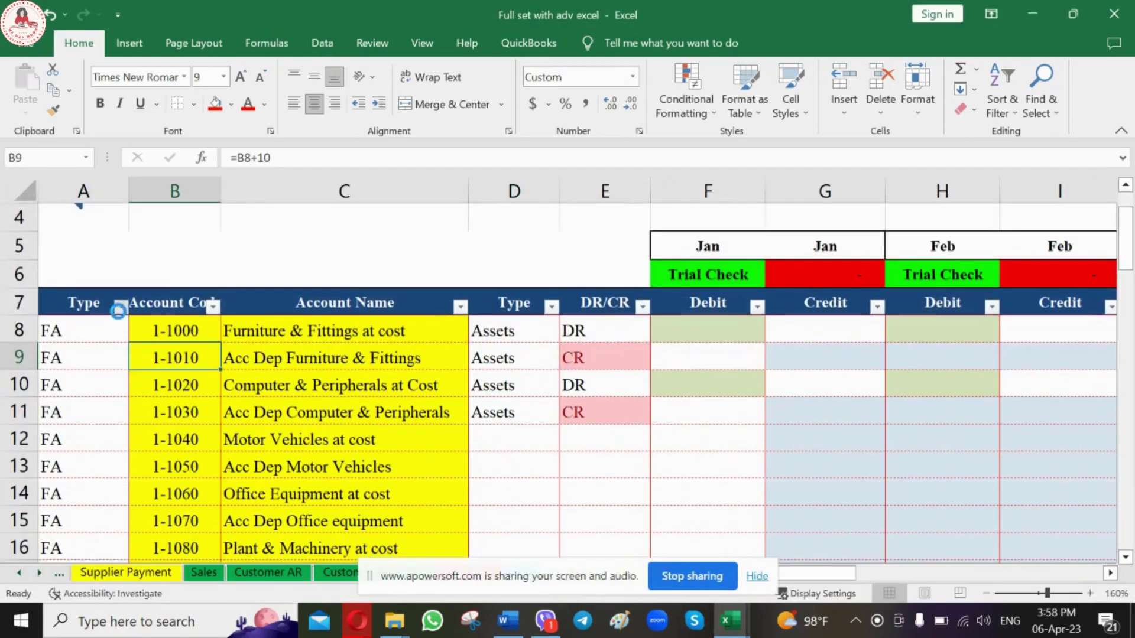
left_click(120, 306)
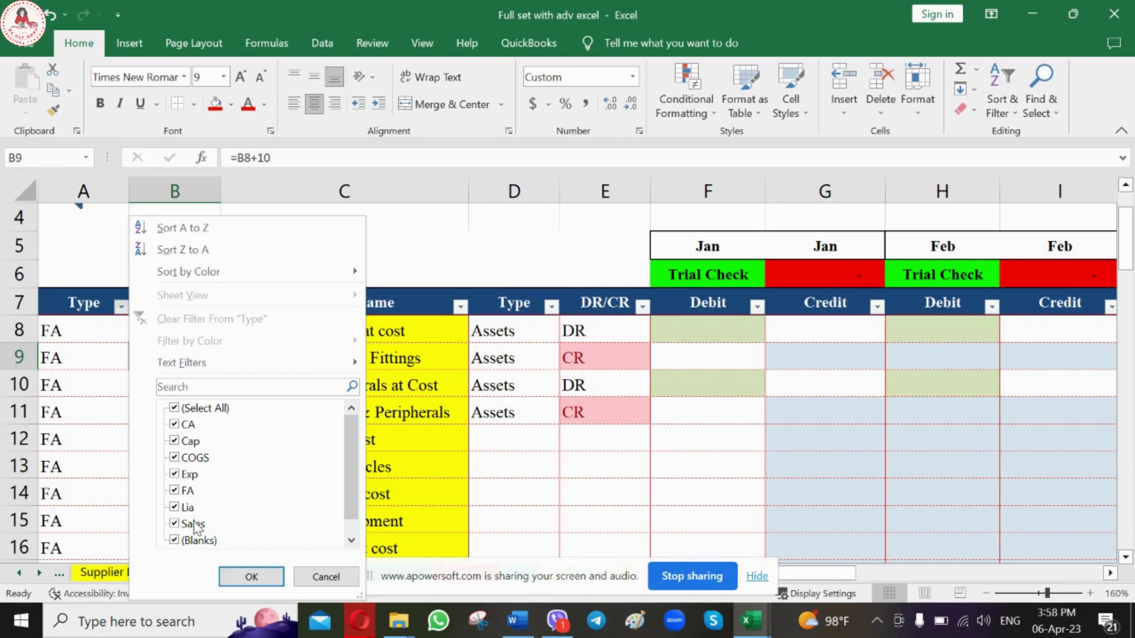
left_click(96, 418)
left_click(115, 325)
scroll(410, 456, "up", 1)
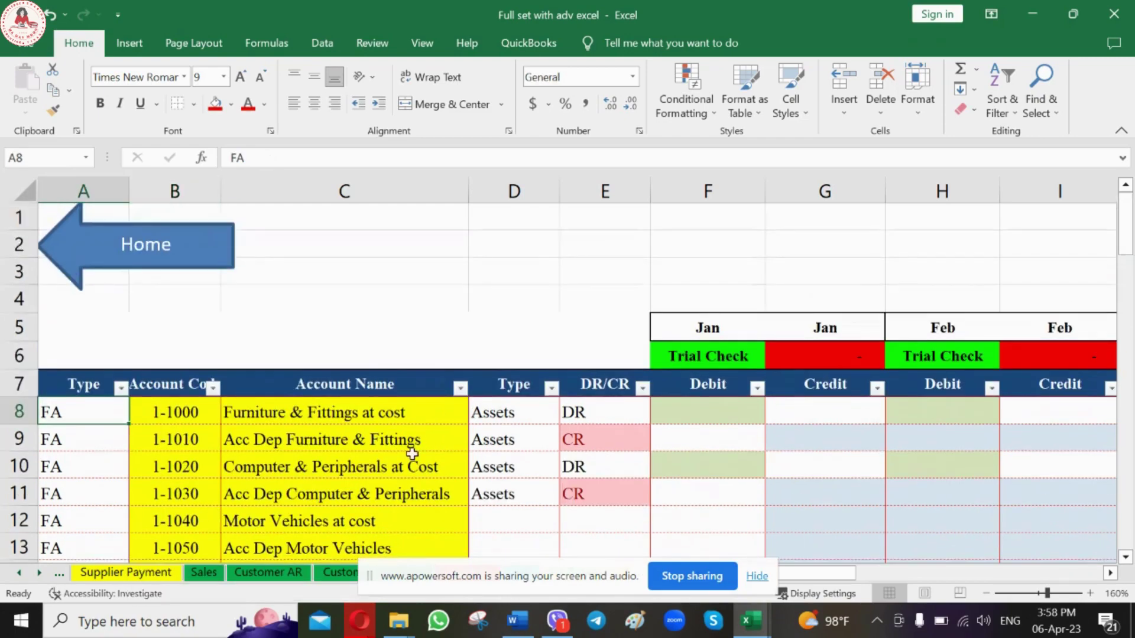
scroll(506, 415, "down", 2)
scroll(496, 427, "up", 1)
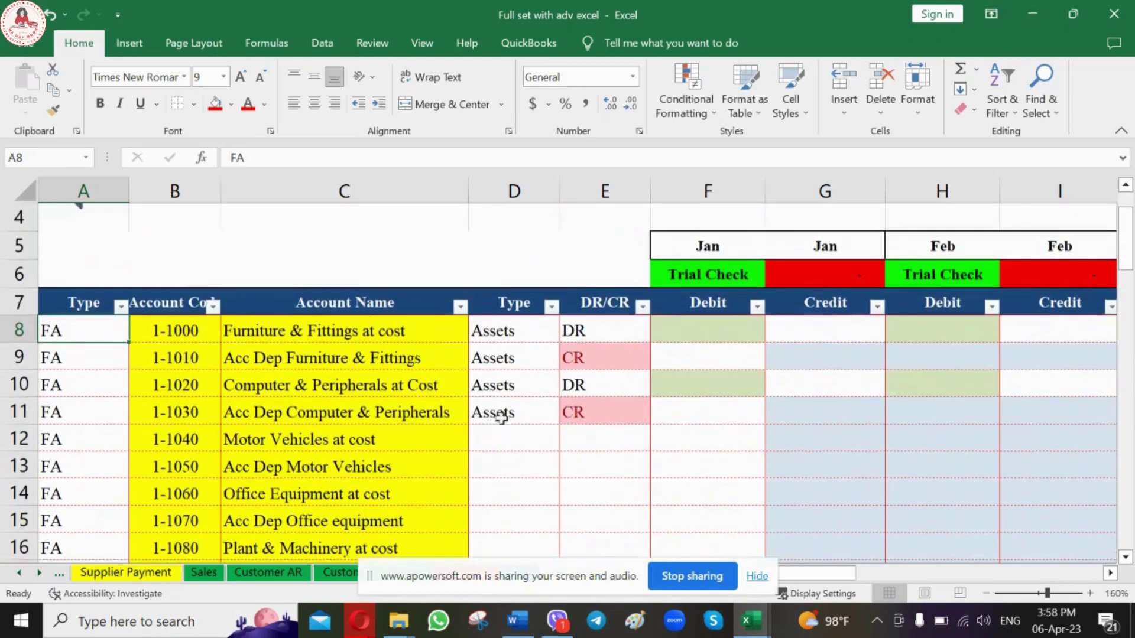
left_click(284, 340)
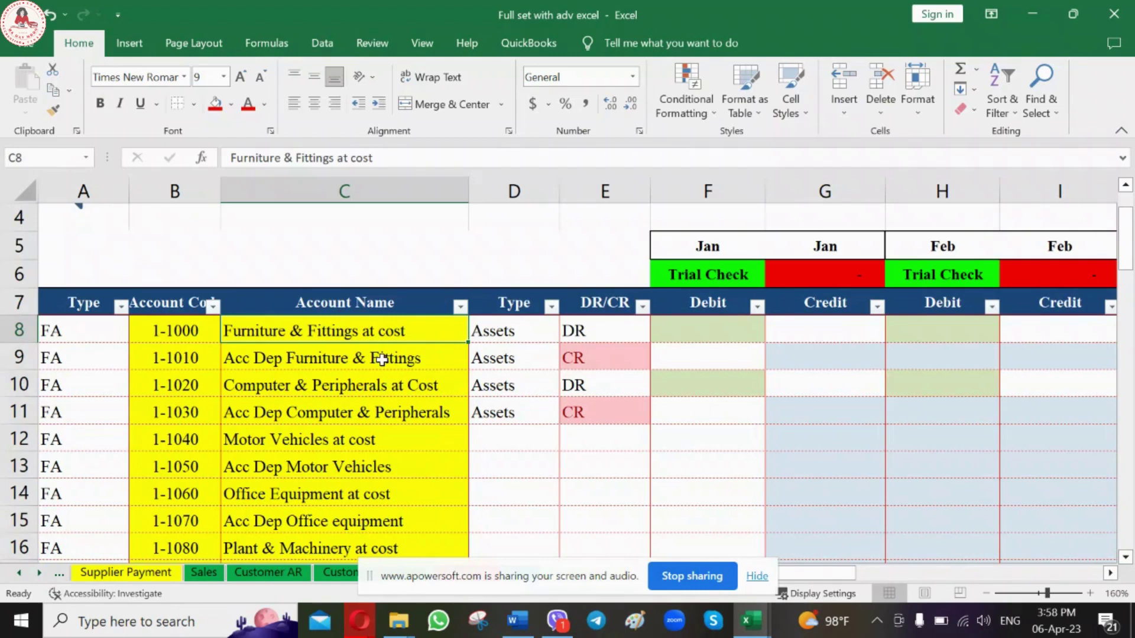
left_click(382, 359)
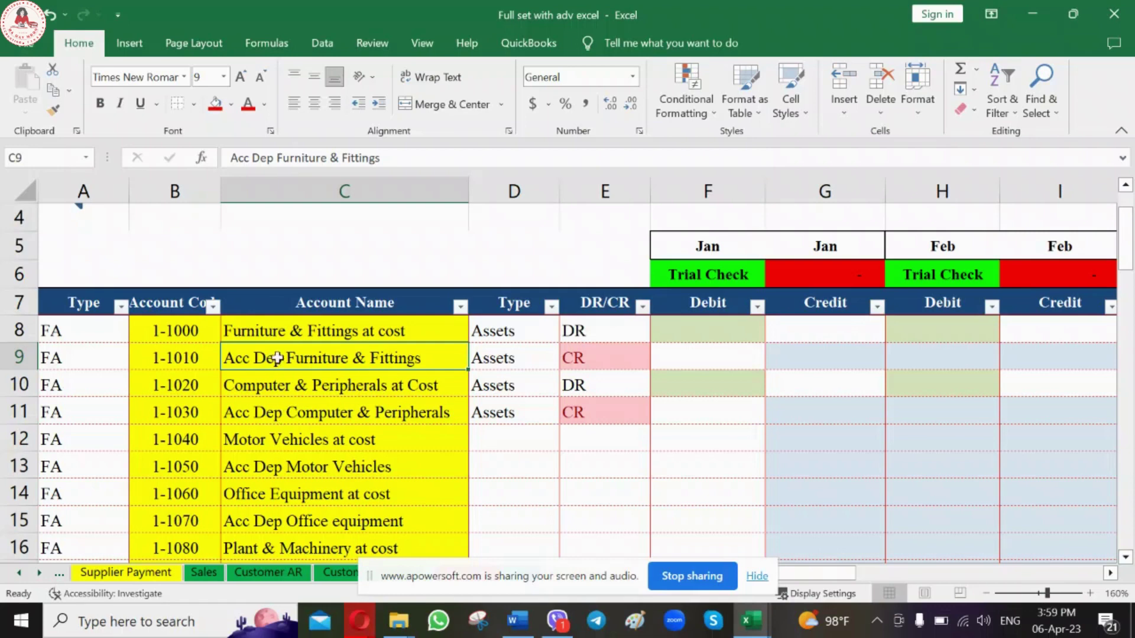
left_click(272, 333)
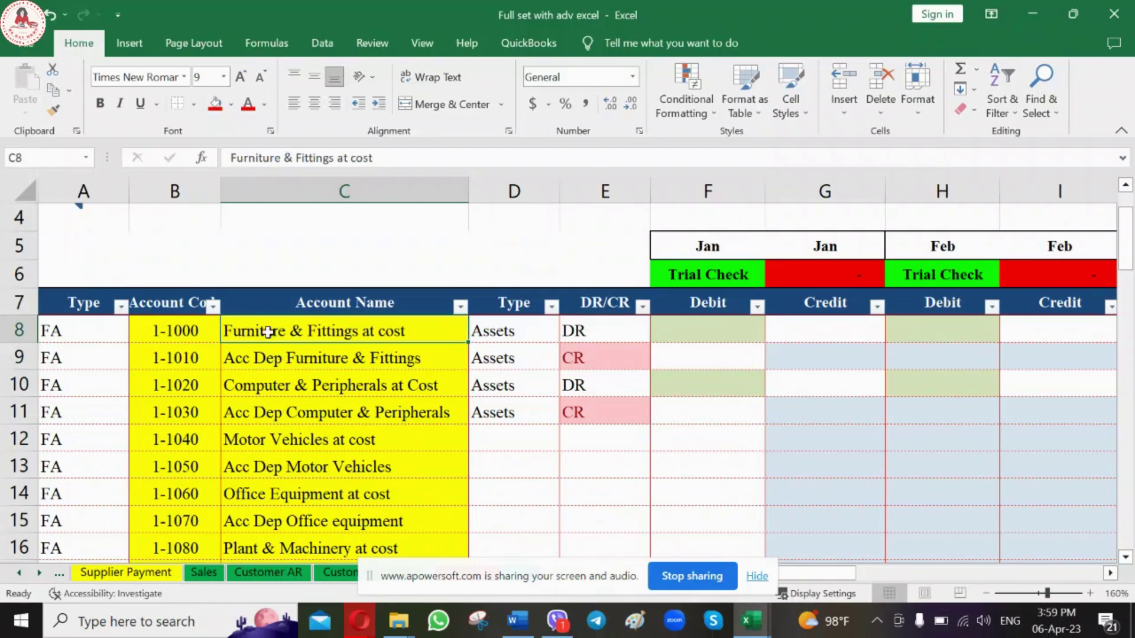
left_click(347, 363)
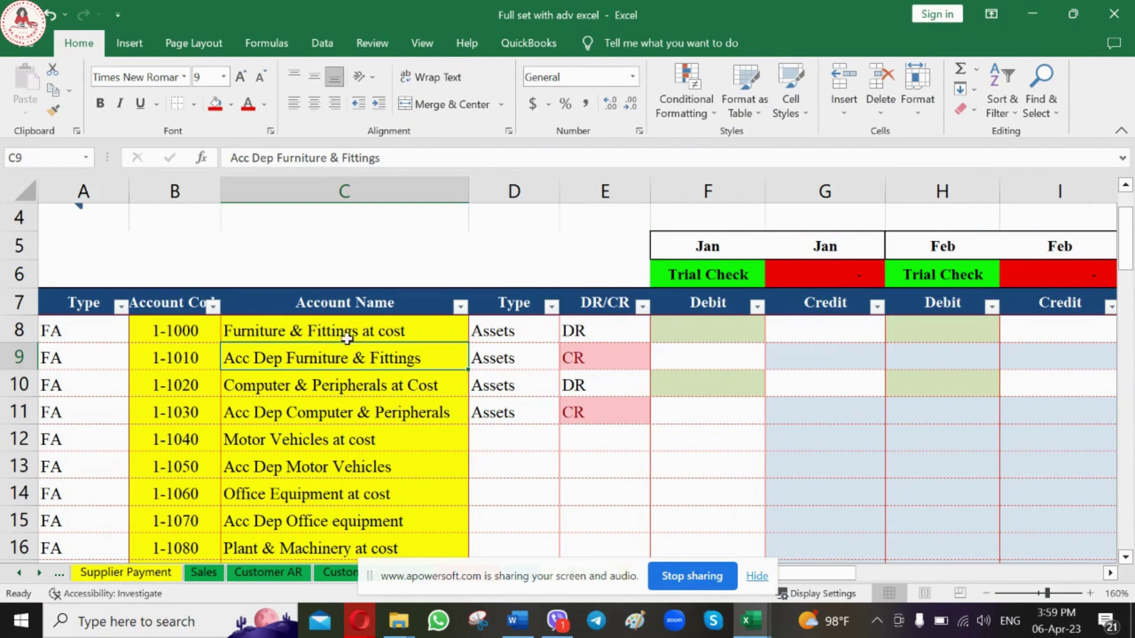
left_click(348, 383)
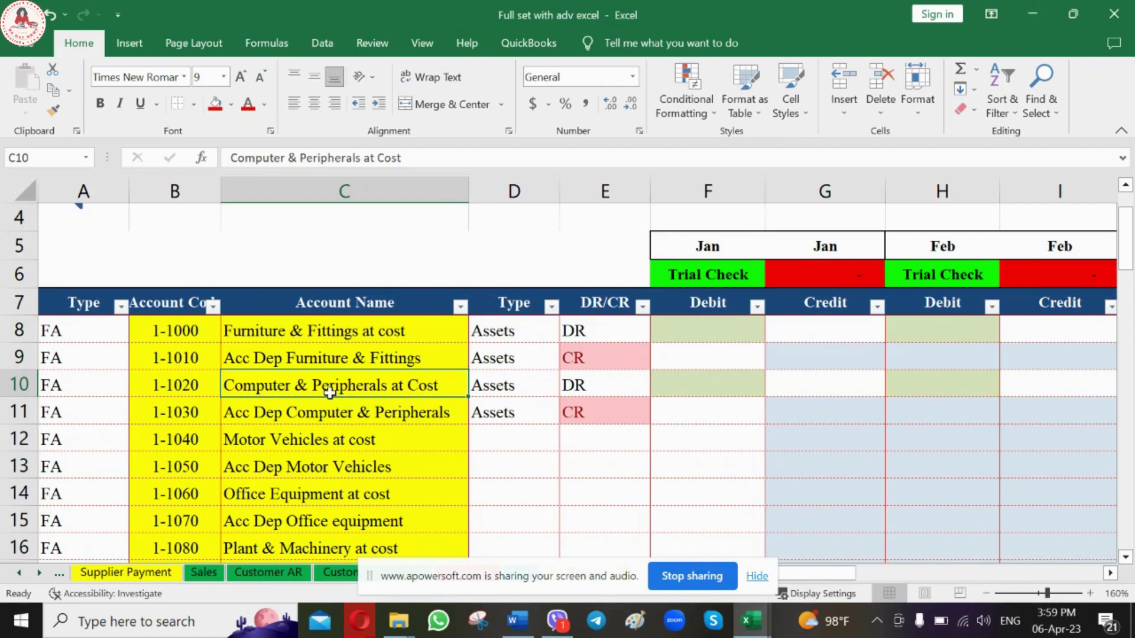
left_click(337, 416)
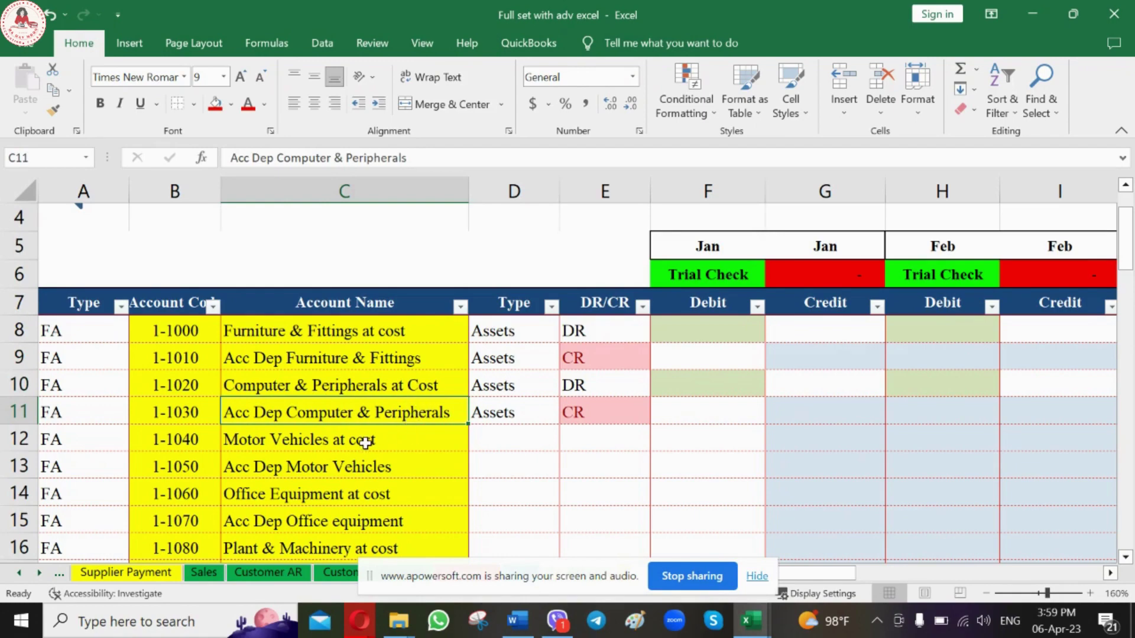
scroll(366, 444, "down", 1)
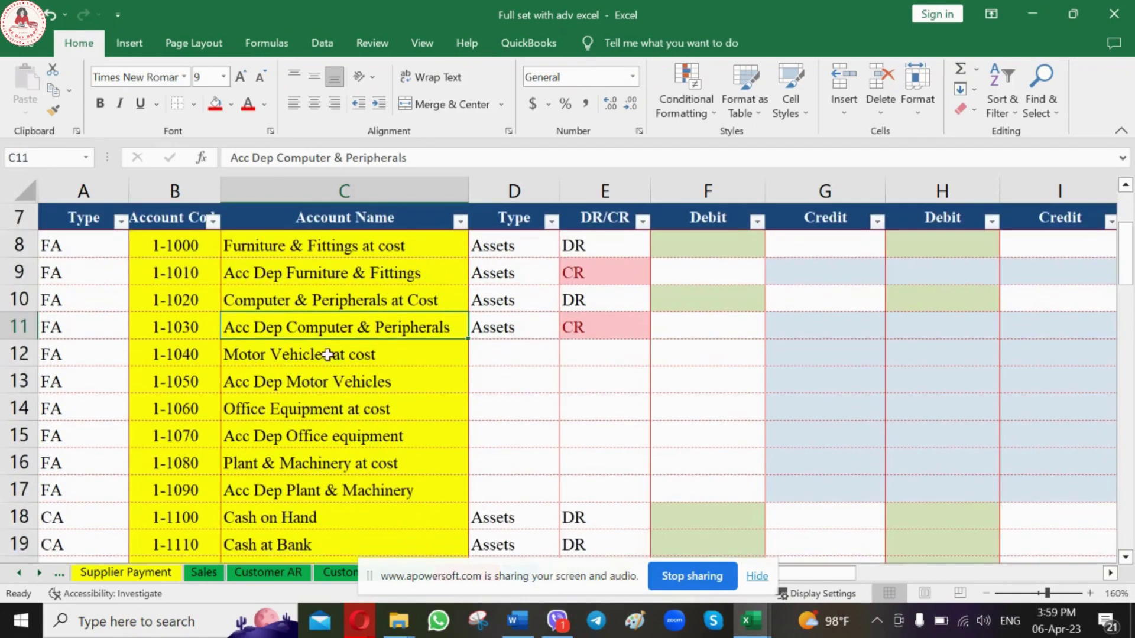
left_click(329, 354)
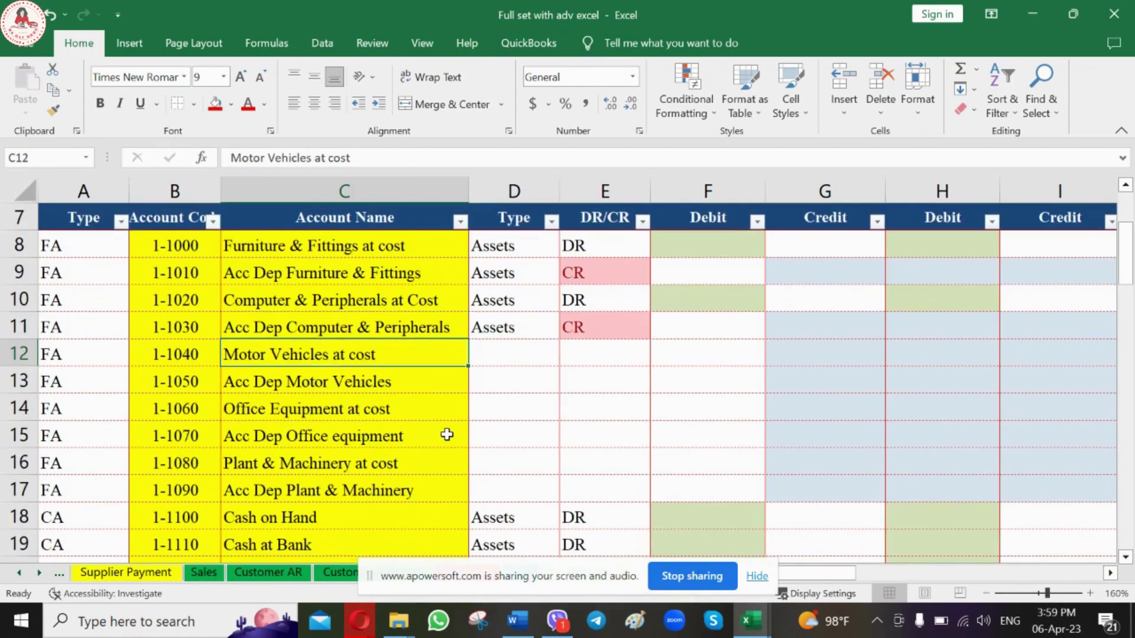
left_click(329, 381)
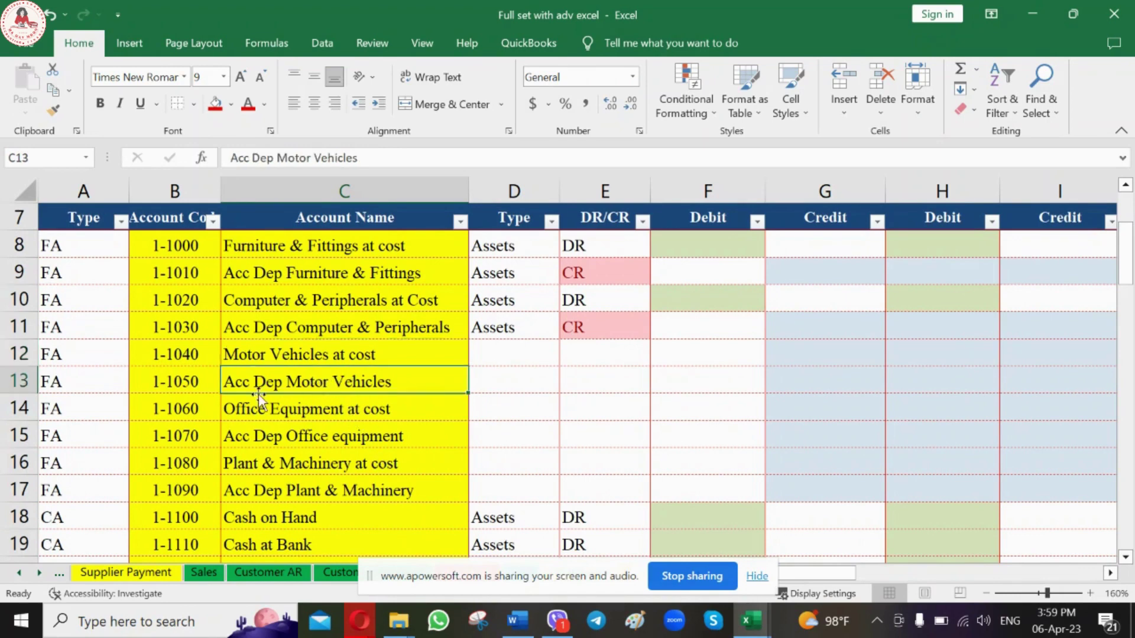
left_click(361, 413)
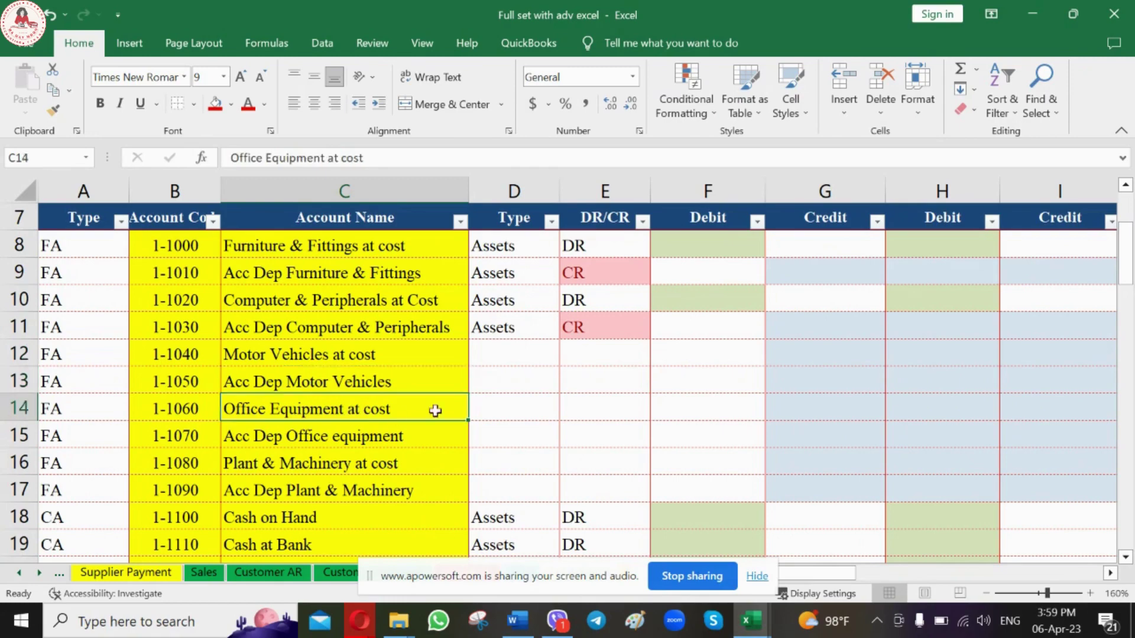
scroll(420, 385, "down", 1)
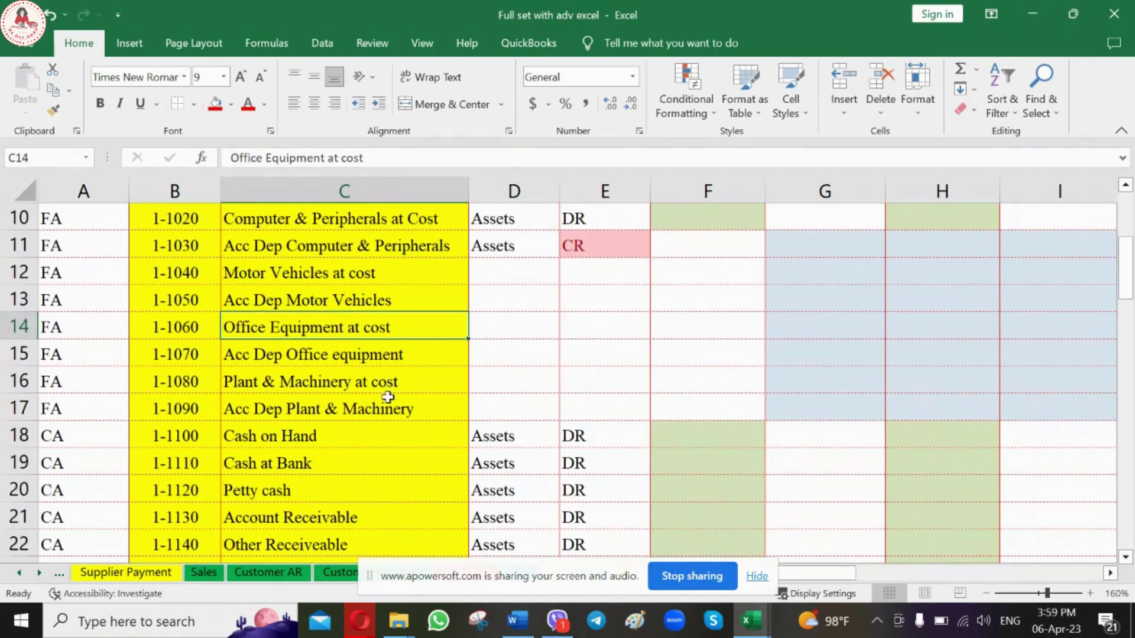
scroll(379, 391, "up", 1)
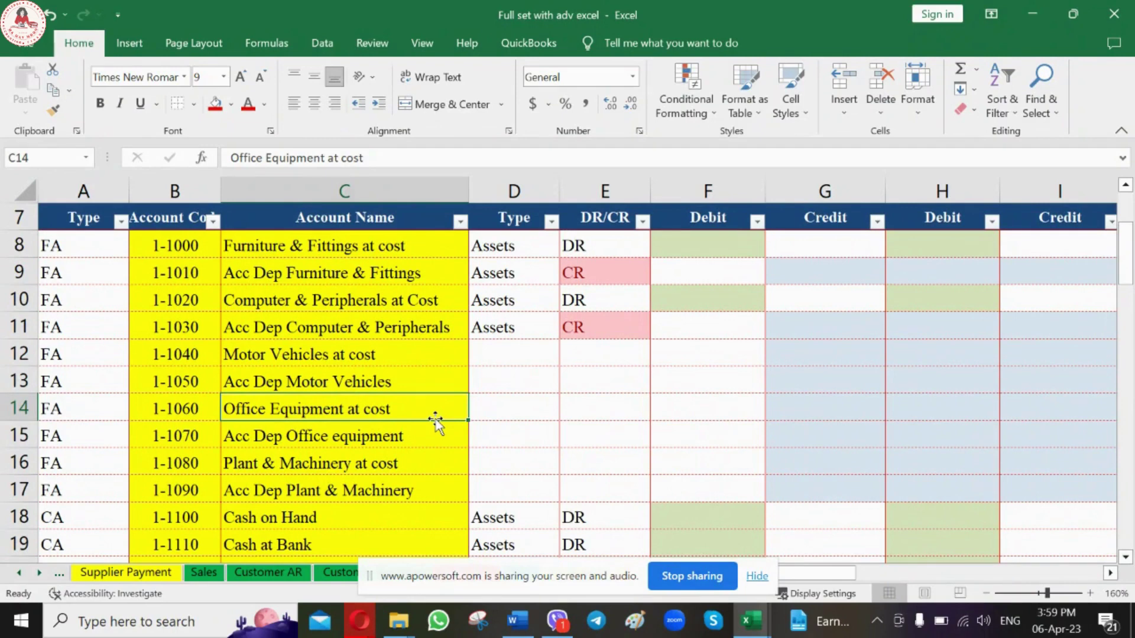
left_click(367, 445)
left_click(401, 465)
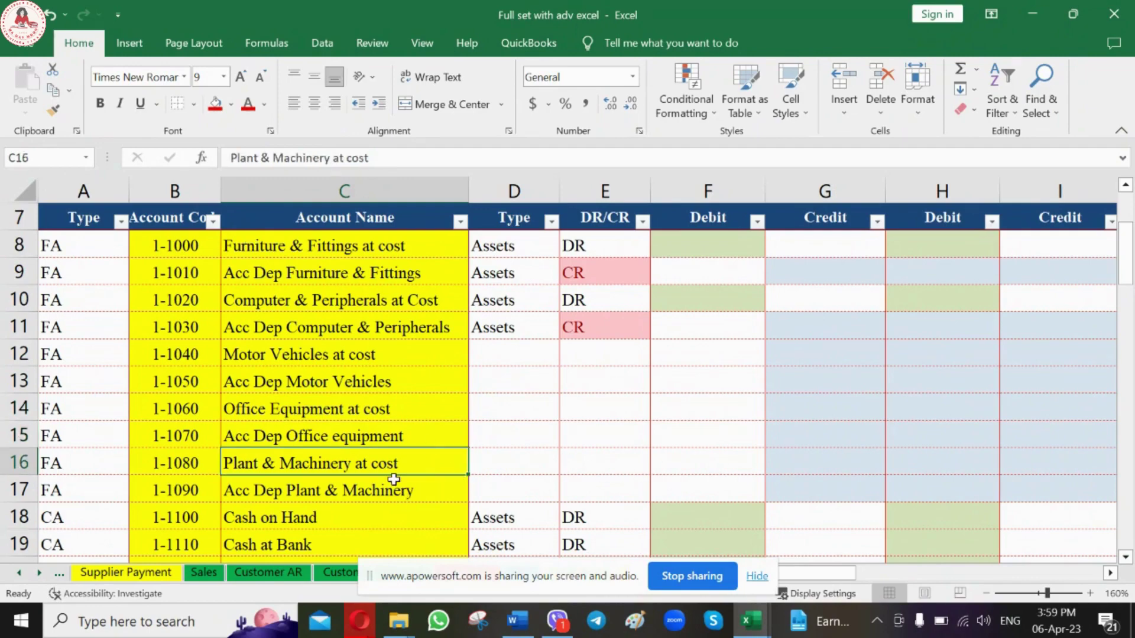
scroll(396, 475, "down", 1)
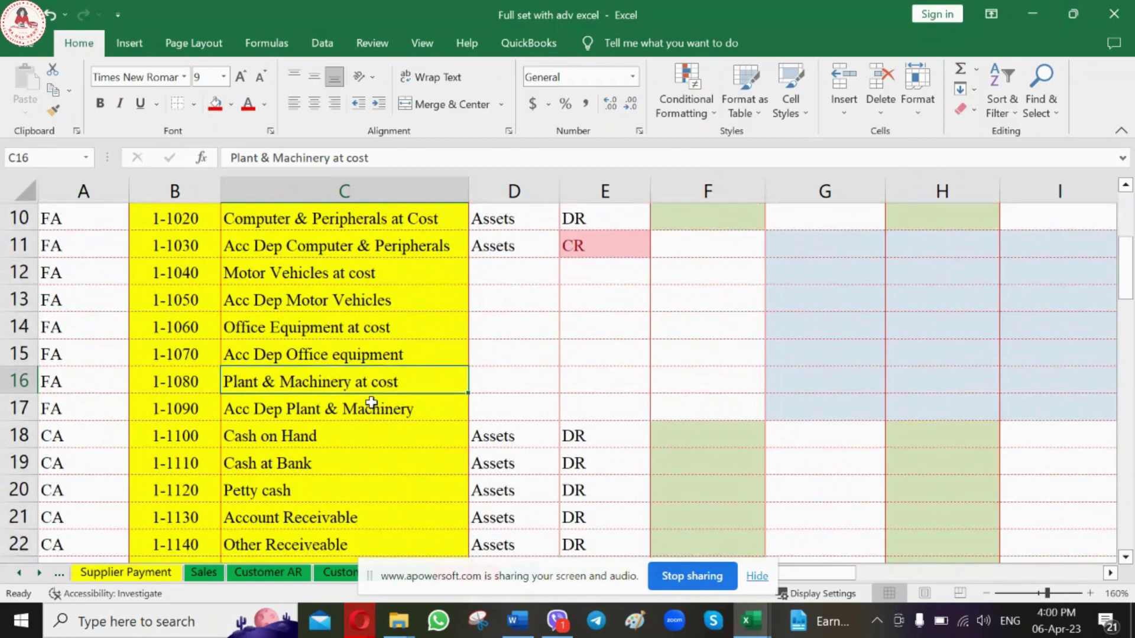
left_click(385, 412)
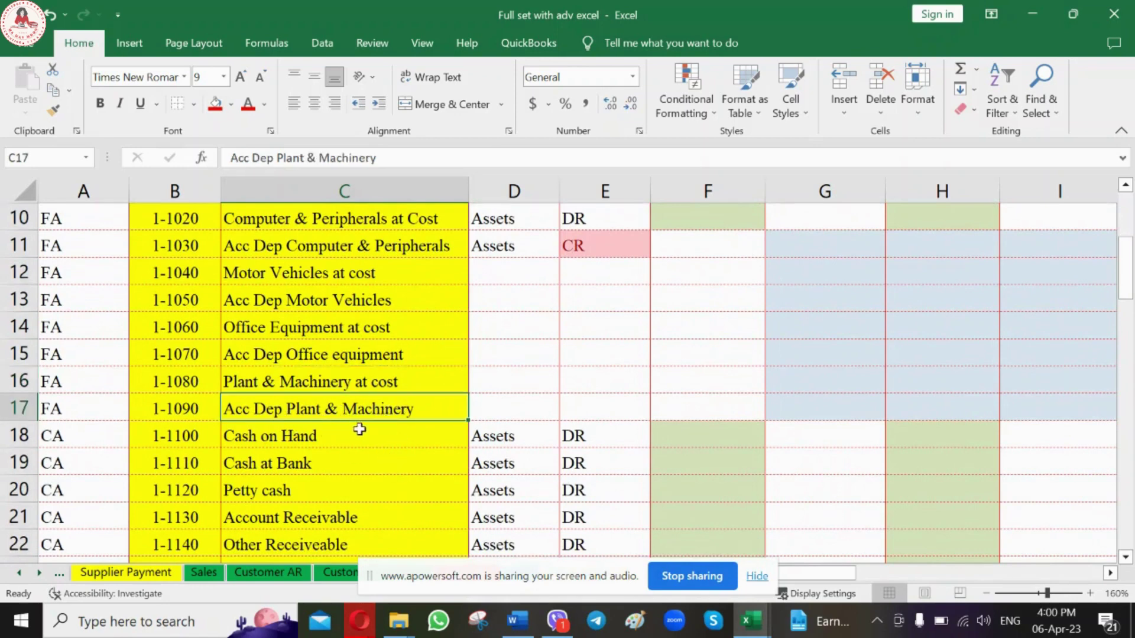
key("Return")
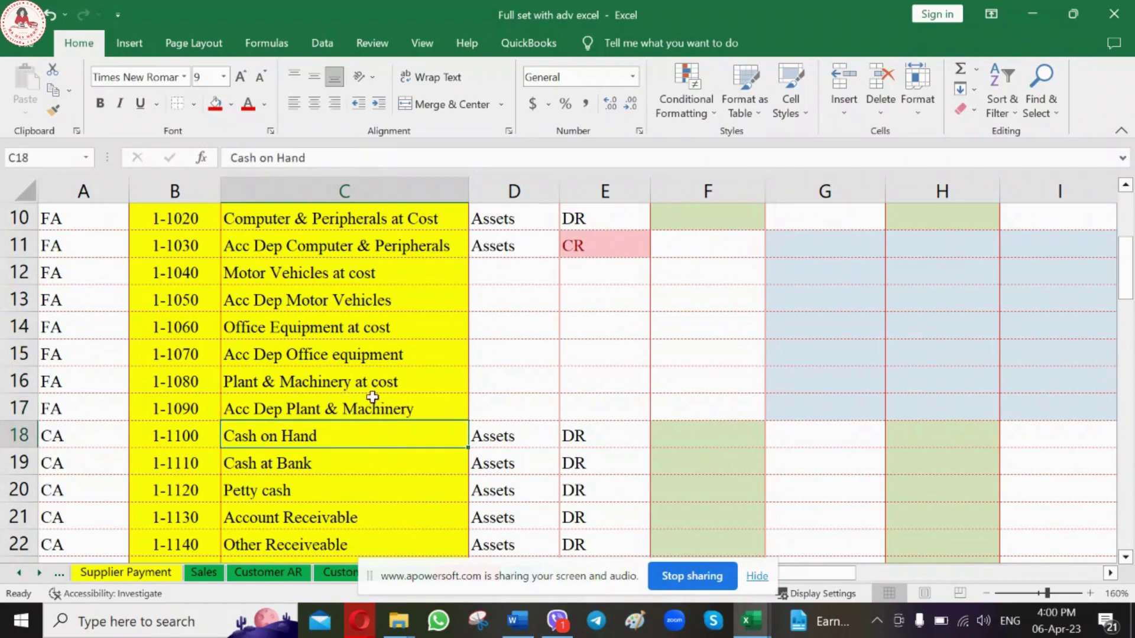
left_click(367, 400)
scroll(395, 382, "down", 1)
left_click(383, 354)
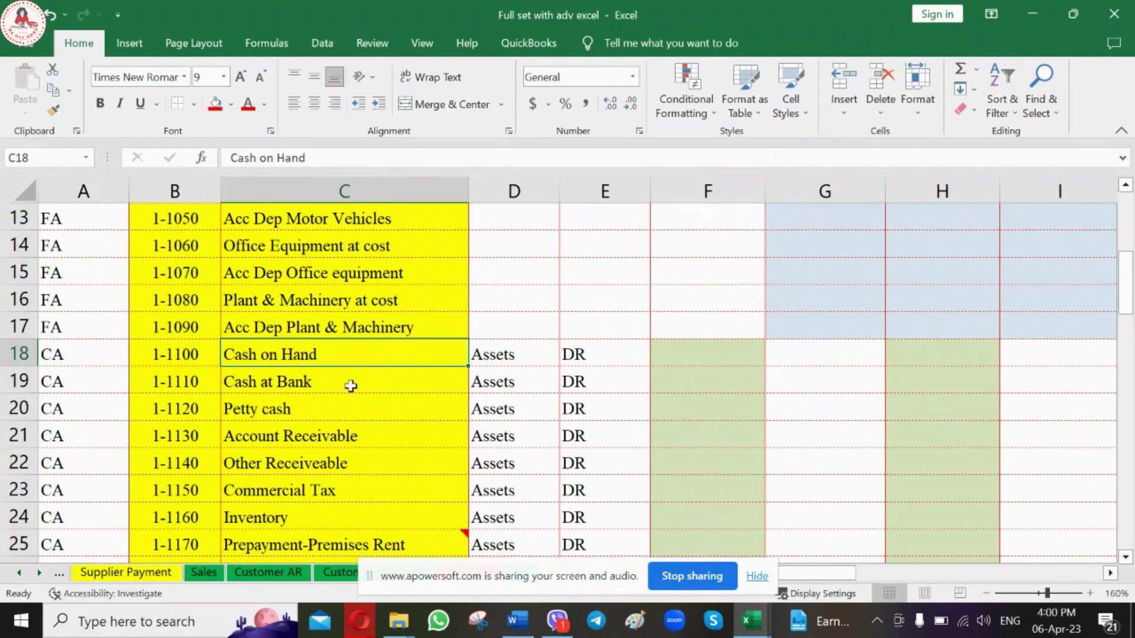
left_click(350, 386)
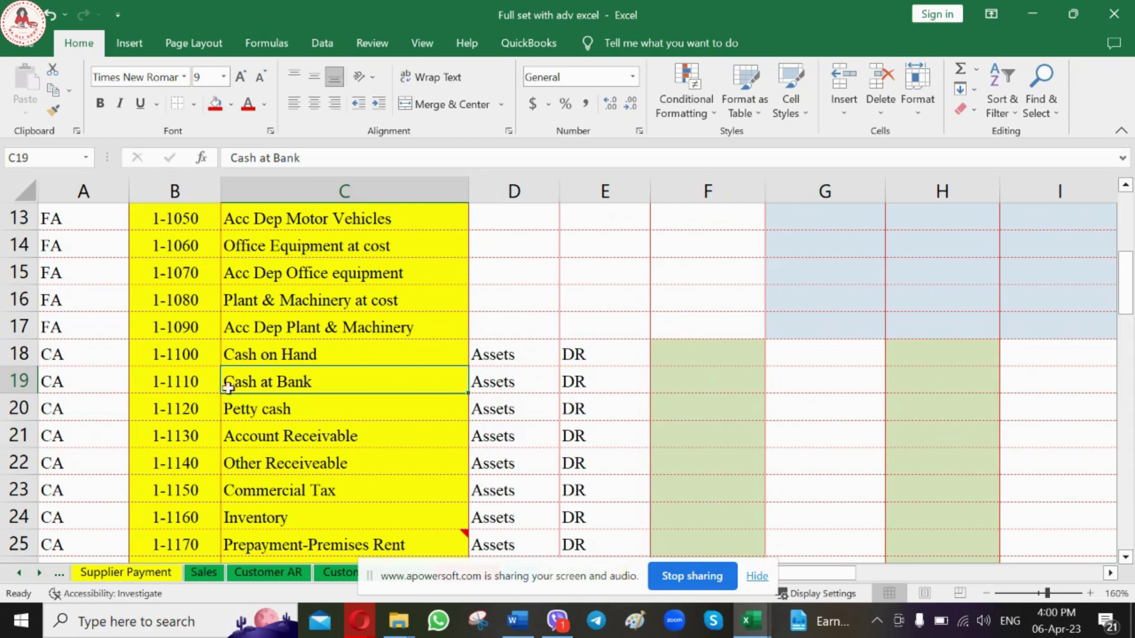
left_click(17, 382)
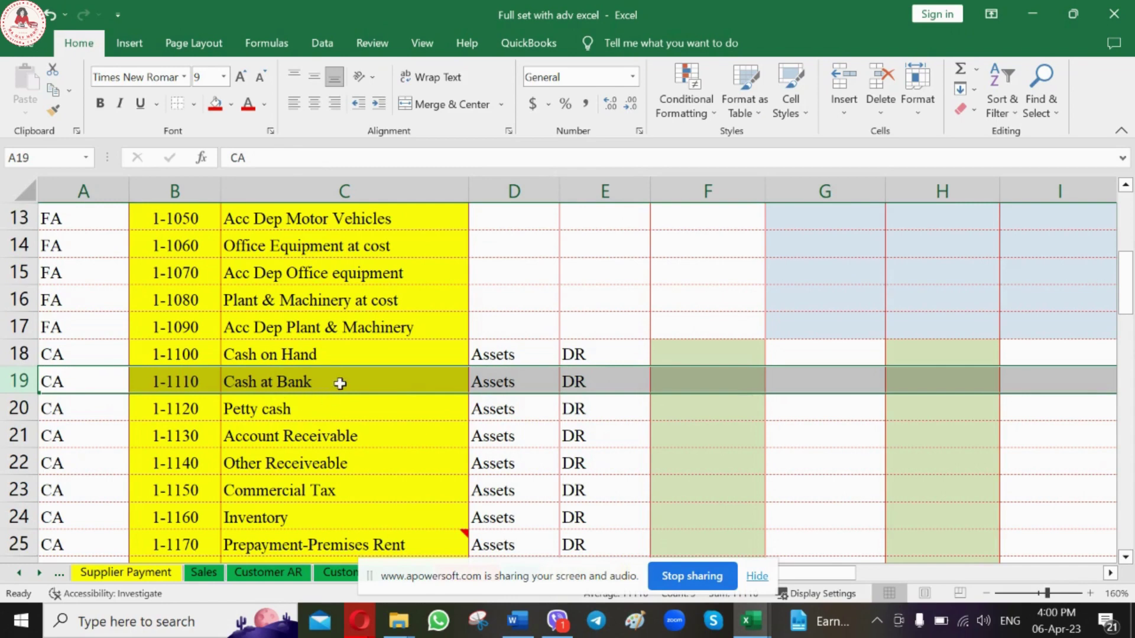
left_click(353, 359)
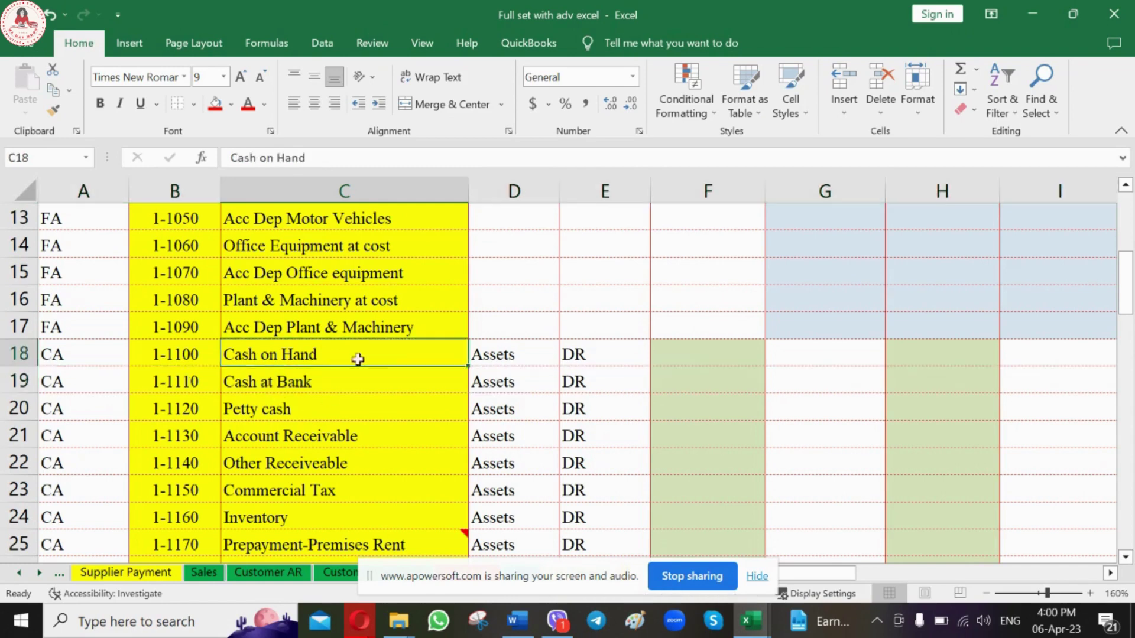
left_click(297, 387)
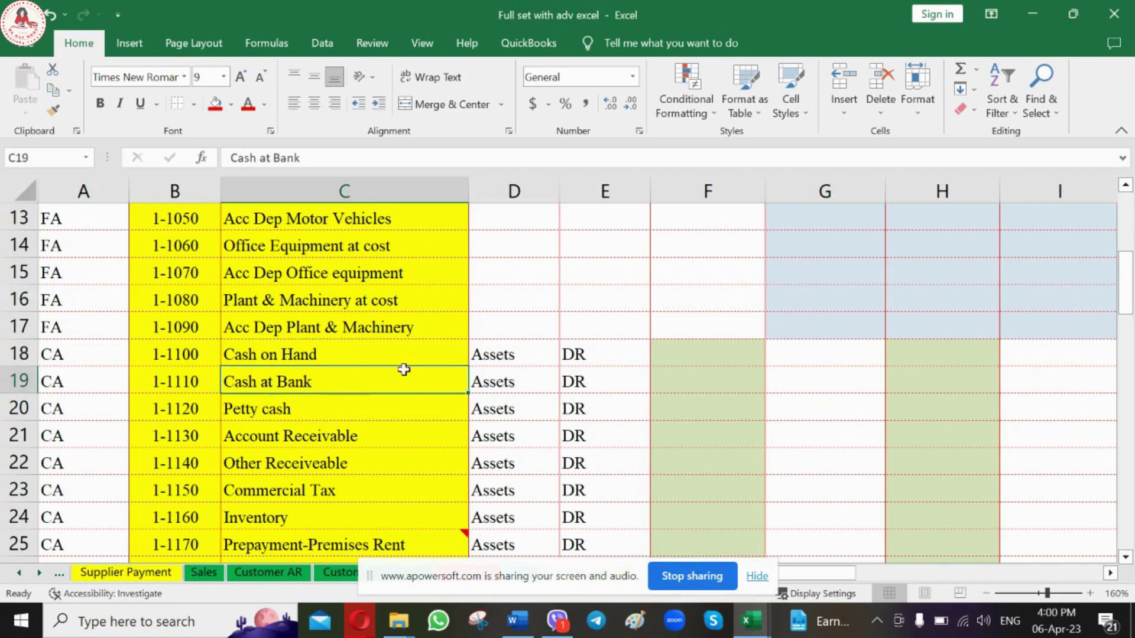
left_click(321, 357)
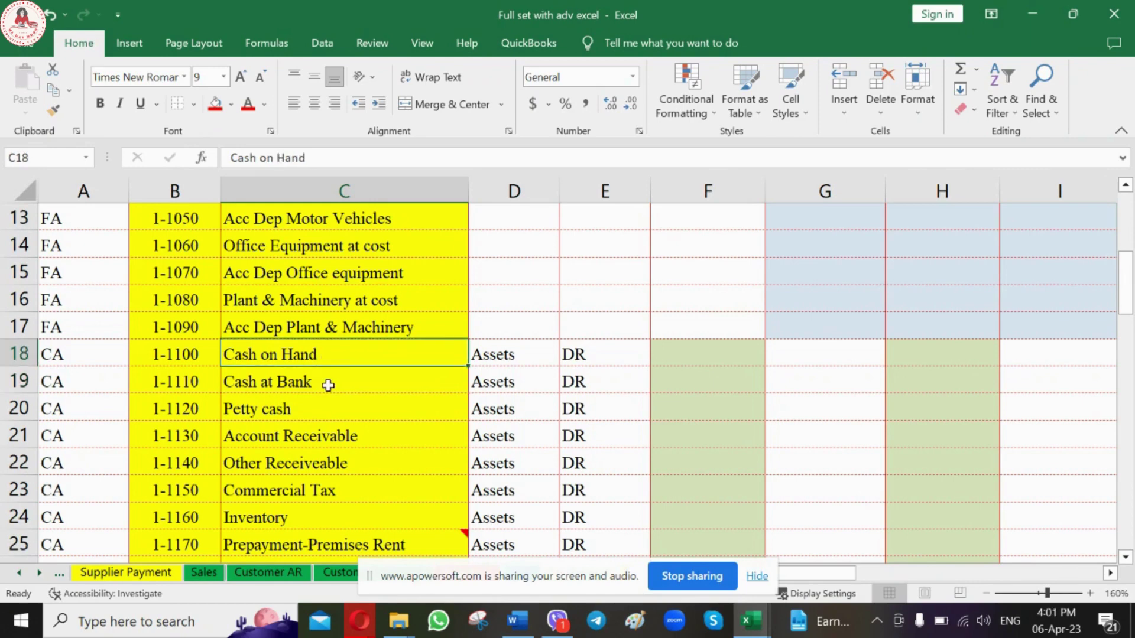
left_click(328, 385)
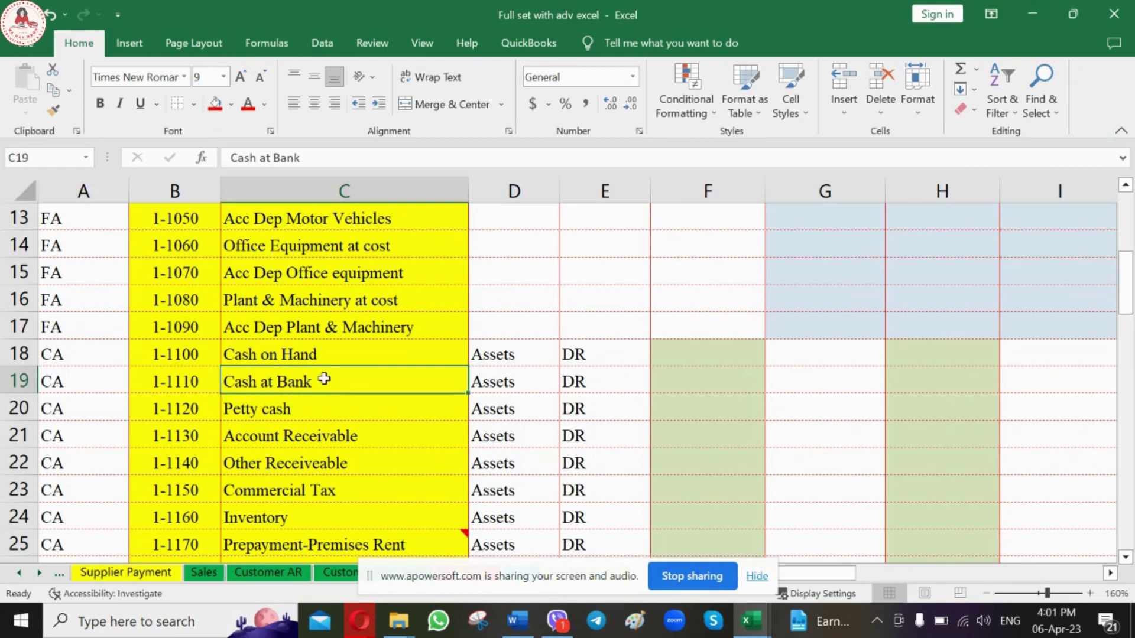
left_click(302, 357)
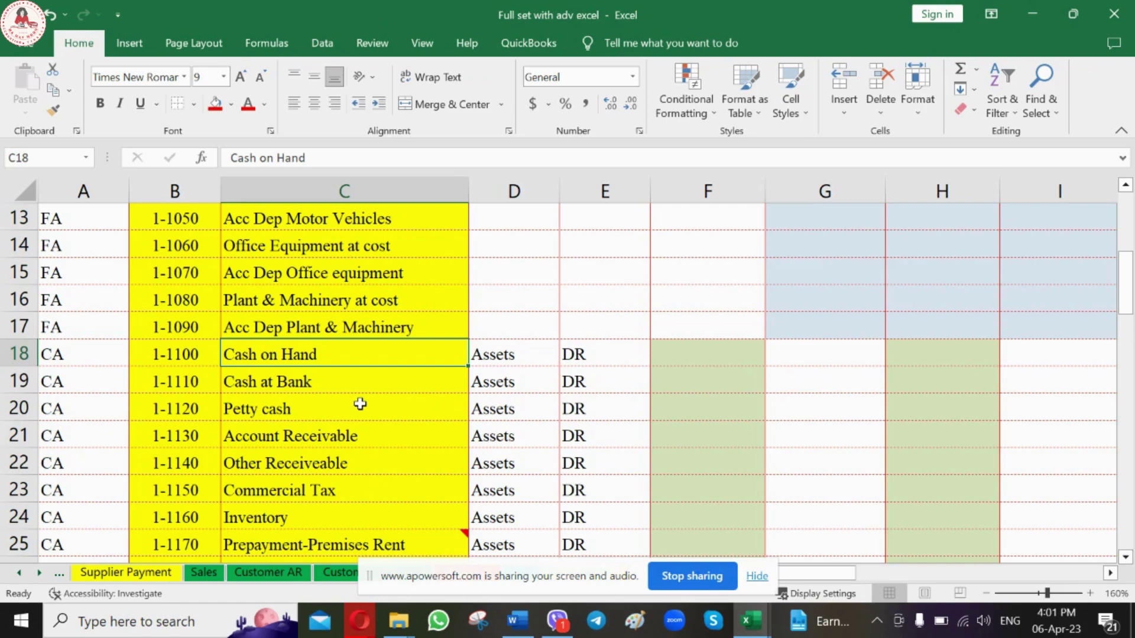
left_click(355, 384)
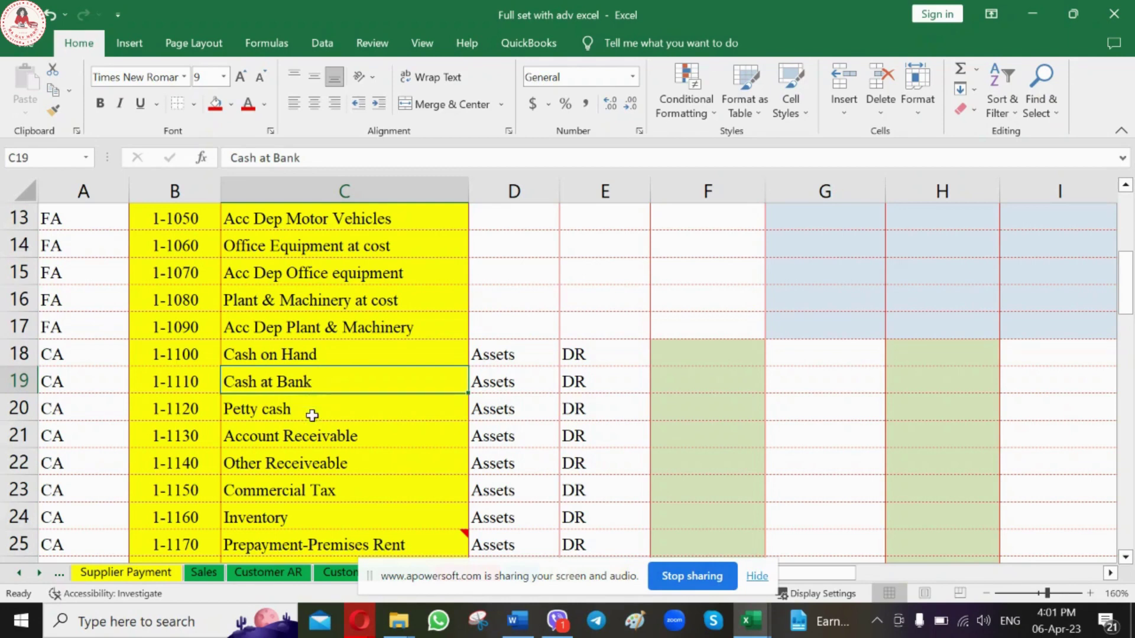
left_click(310, 410)
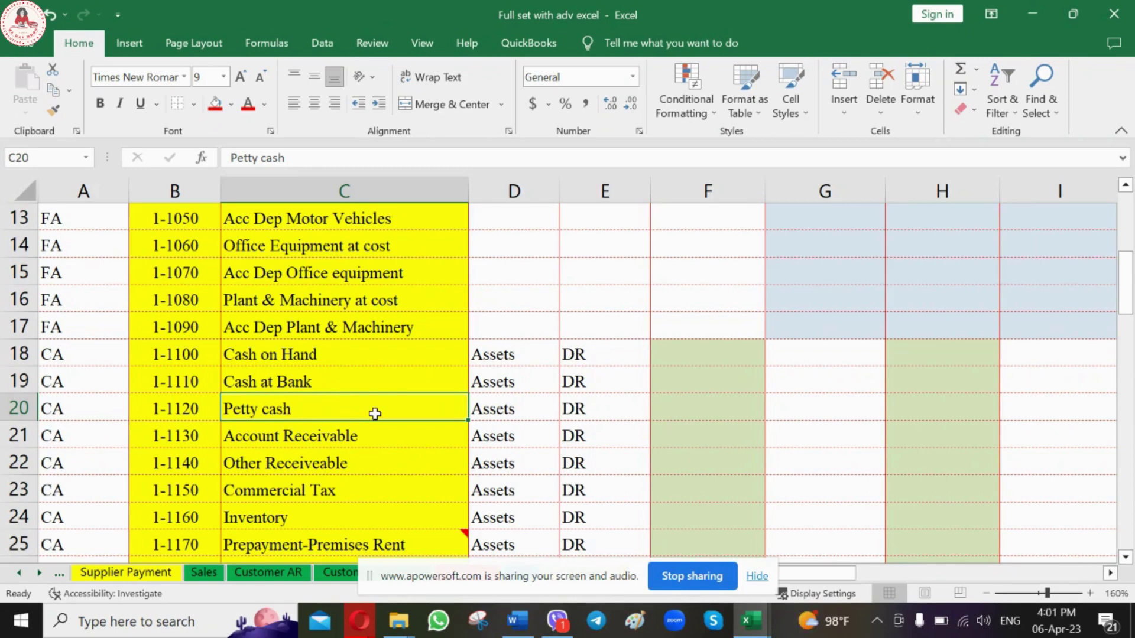
scroll(375, 412, "down", 1)
left_click(339, 355)
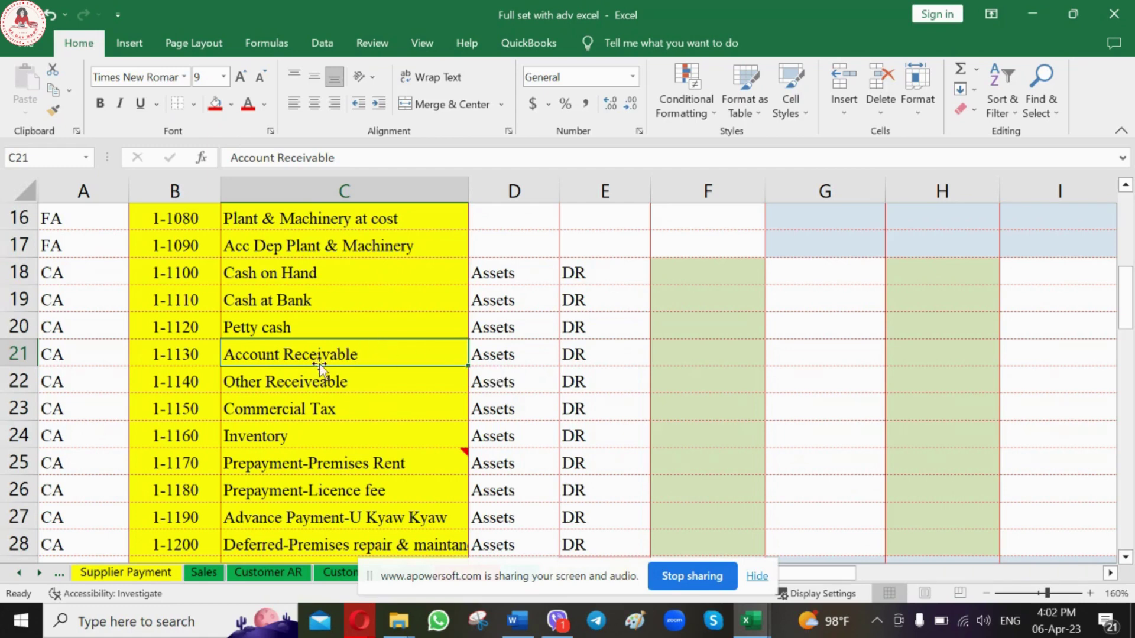
left_click(346, 381)
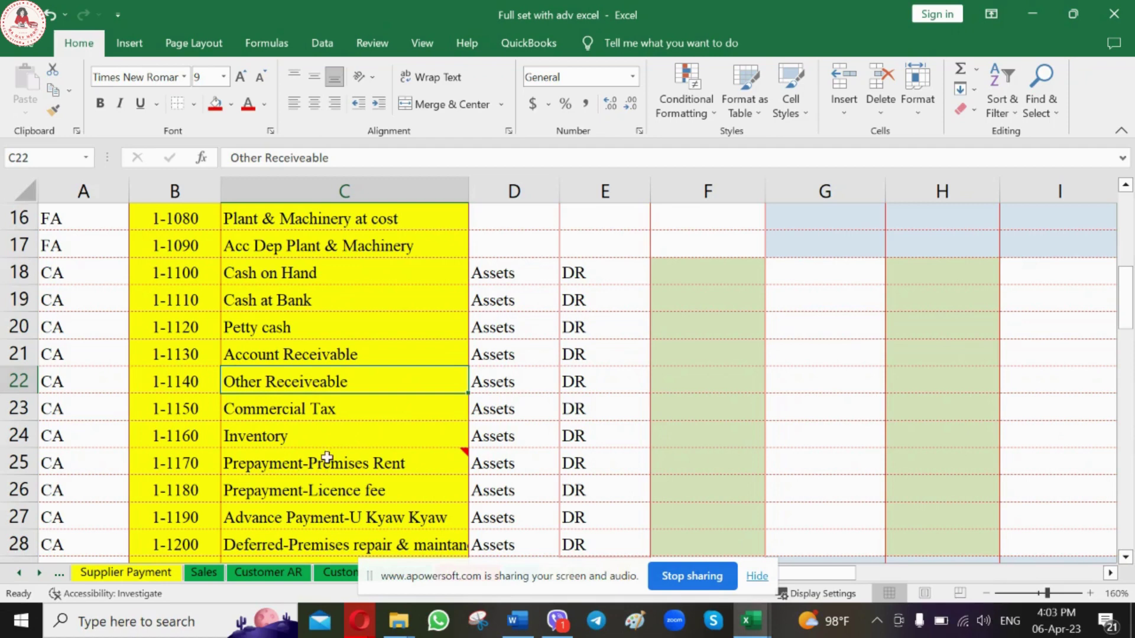
left_click(357, 408)
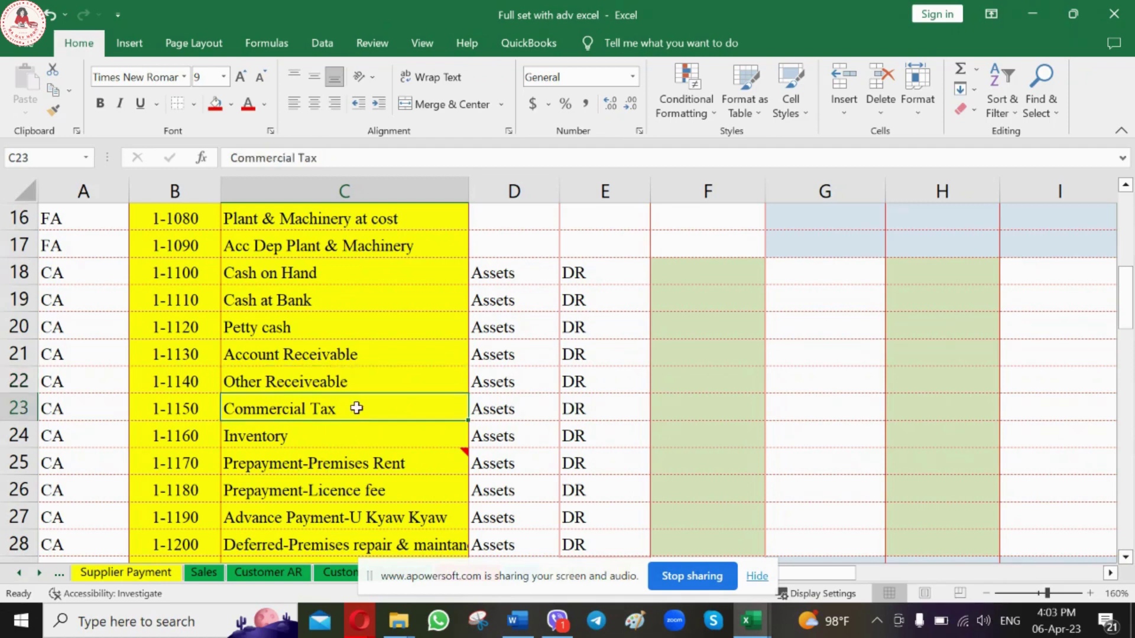
left_click(349, 382)
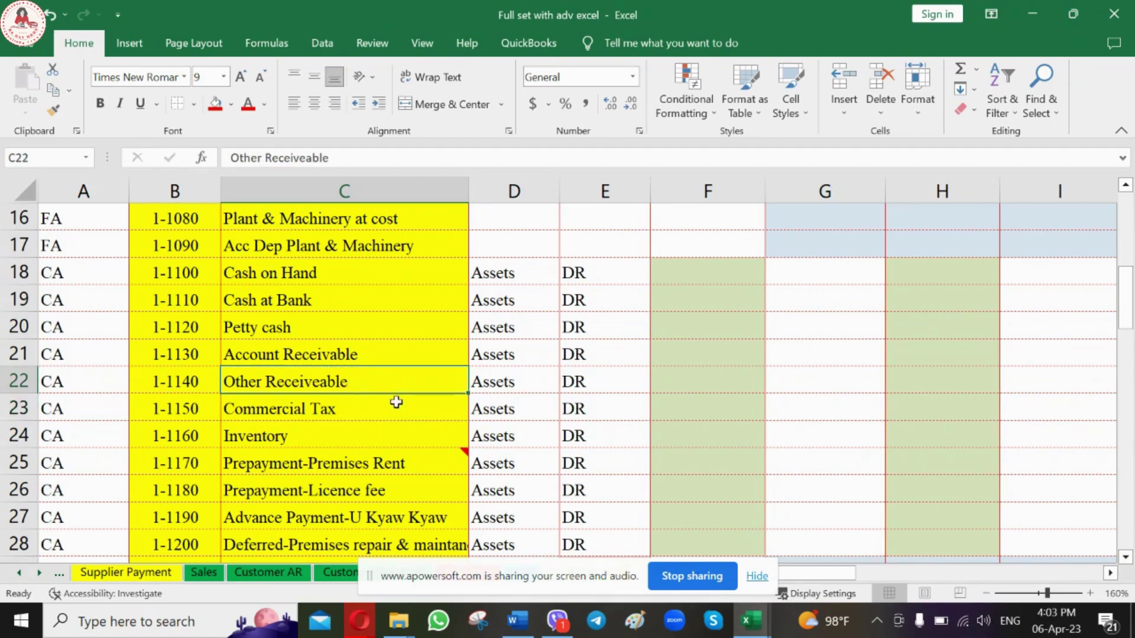
left_click(360, 351)
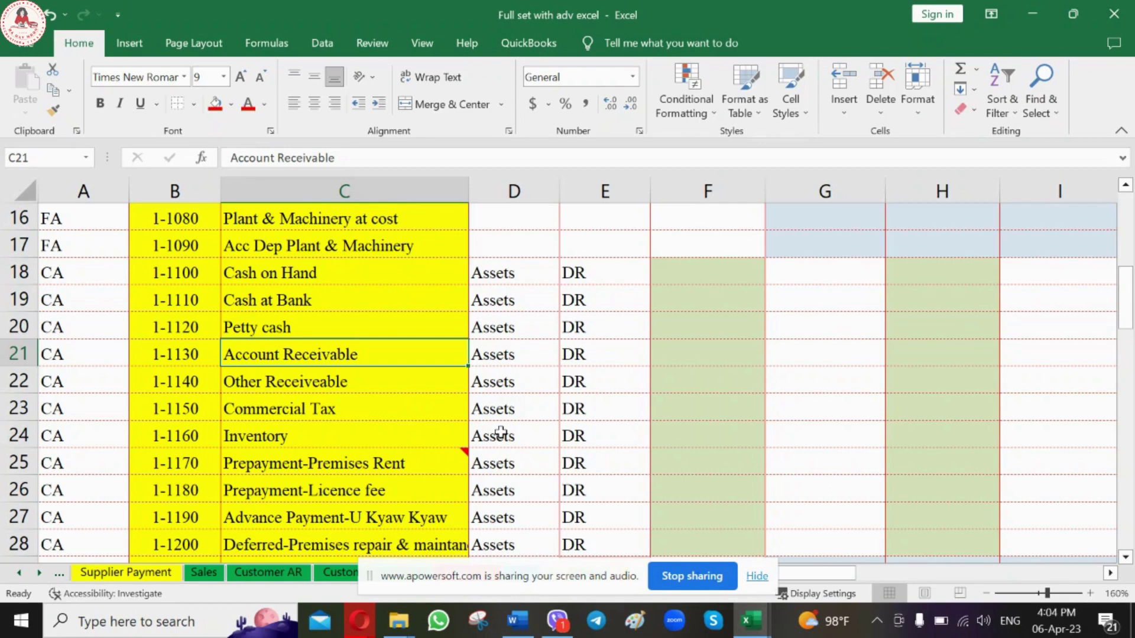
Point out the Other Receivable and Commercial Tax accounts in the chart of accounts.
left_click(294, 379)
left_click(330, 353)
left_click(335, 381)
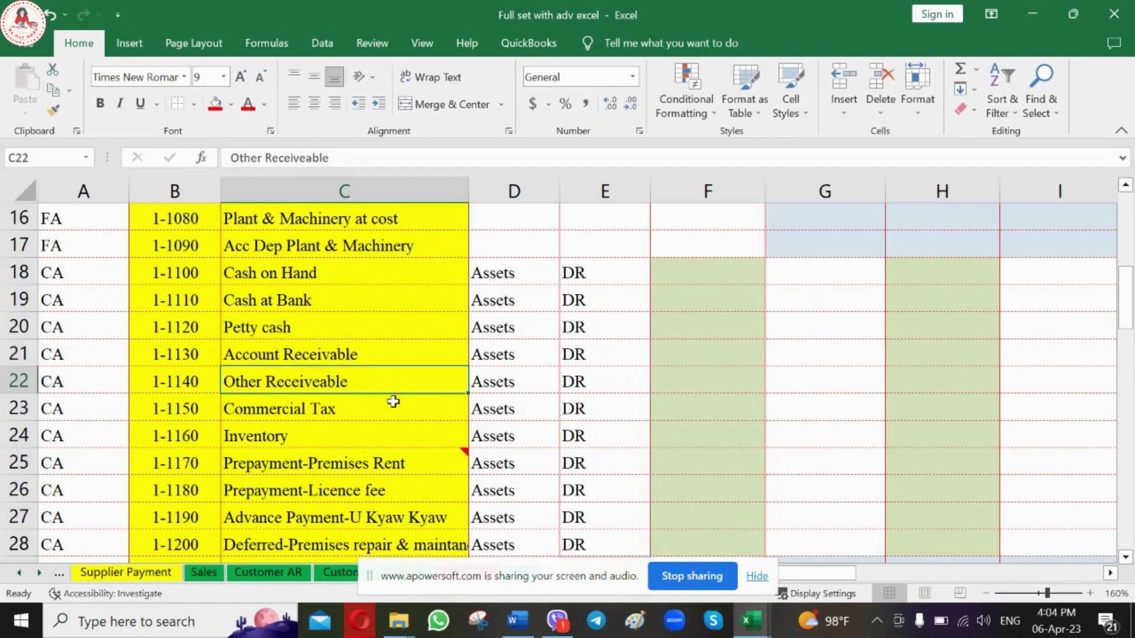
left_click(325, 406)
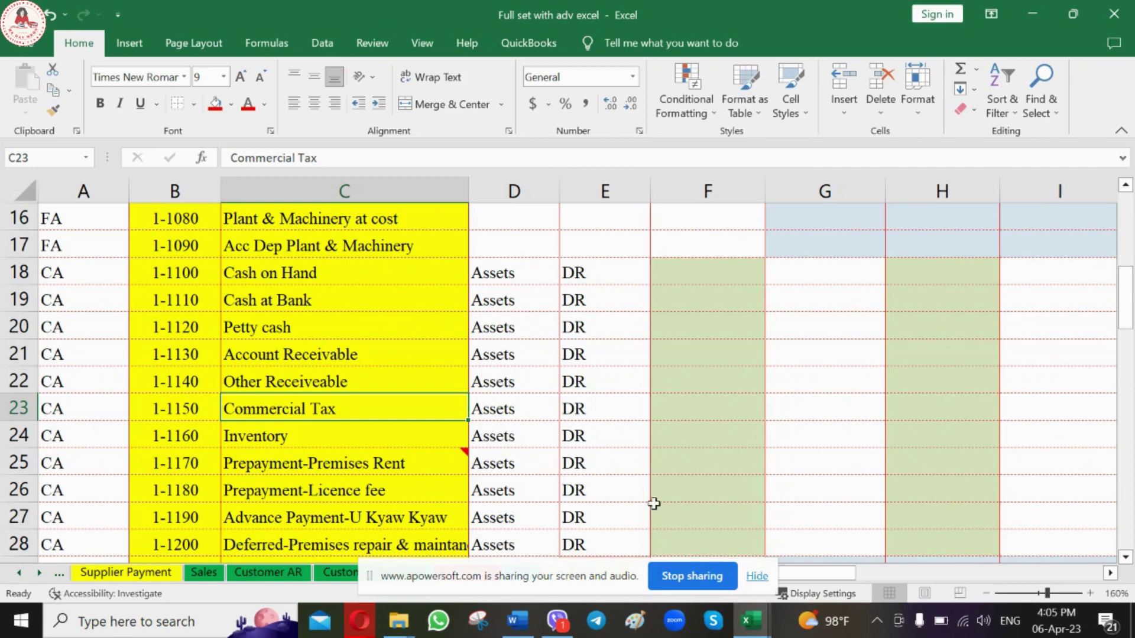
Visit the screen-recorder browser tab, return to the chart of accounts, then list the open Excel workbooks.
left_click(373, 626)
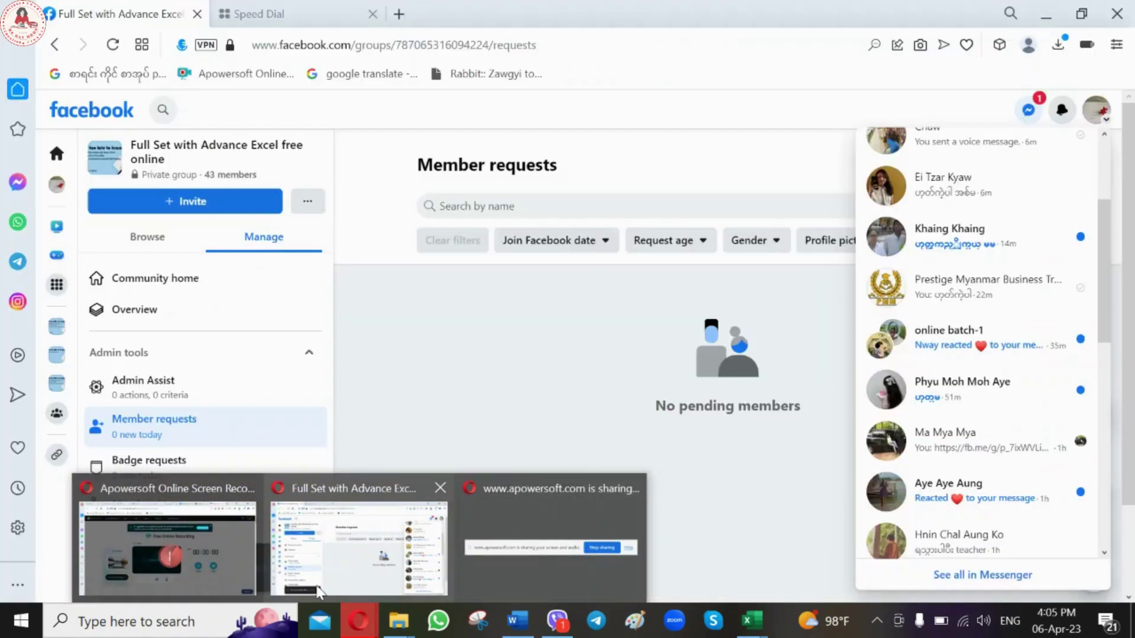
left_click(207, 564)
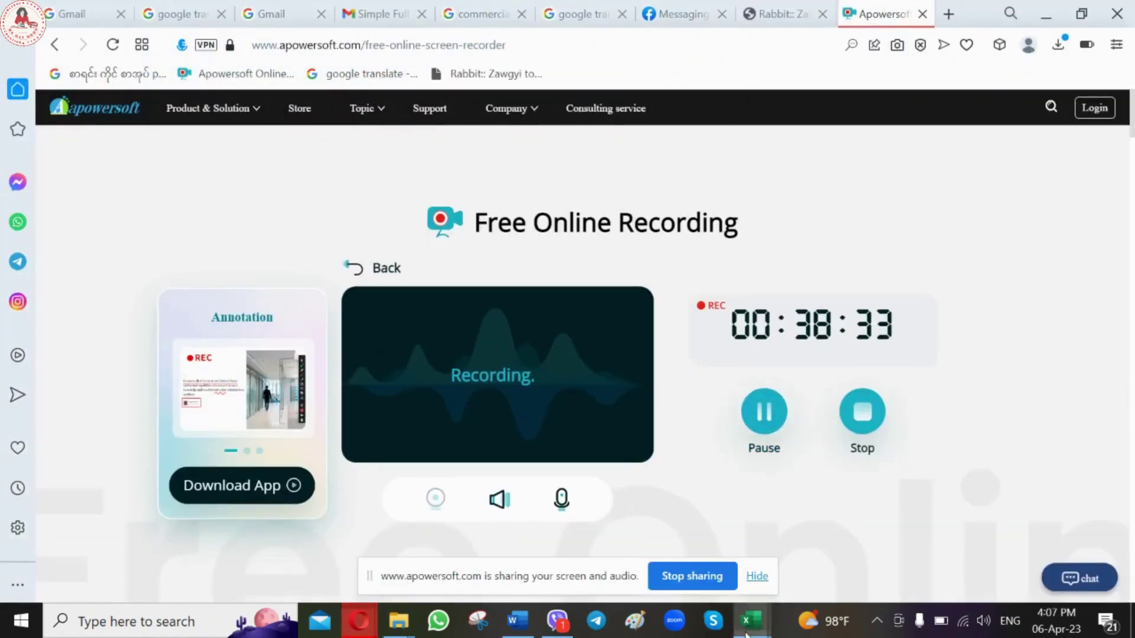
mouse_move(749, 622)
left_click(80, 554)
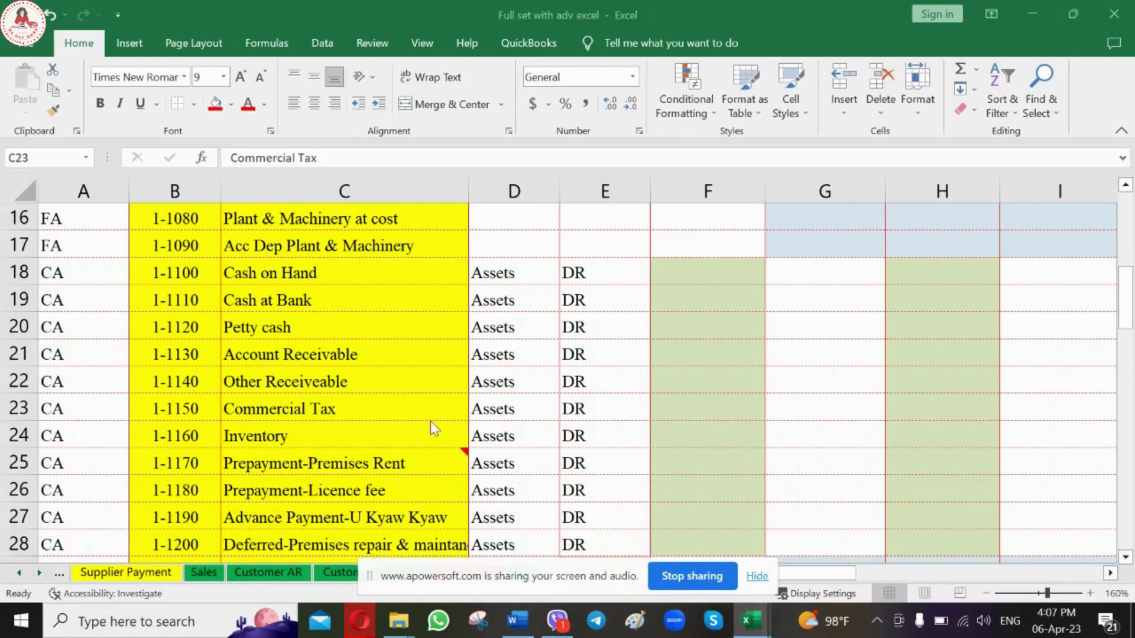
left_click(440, 385)
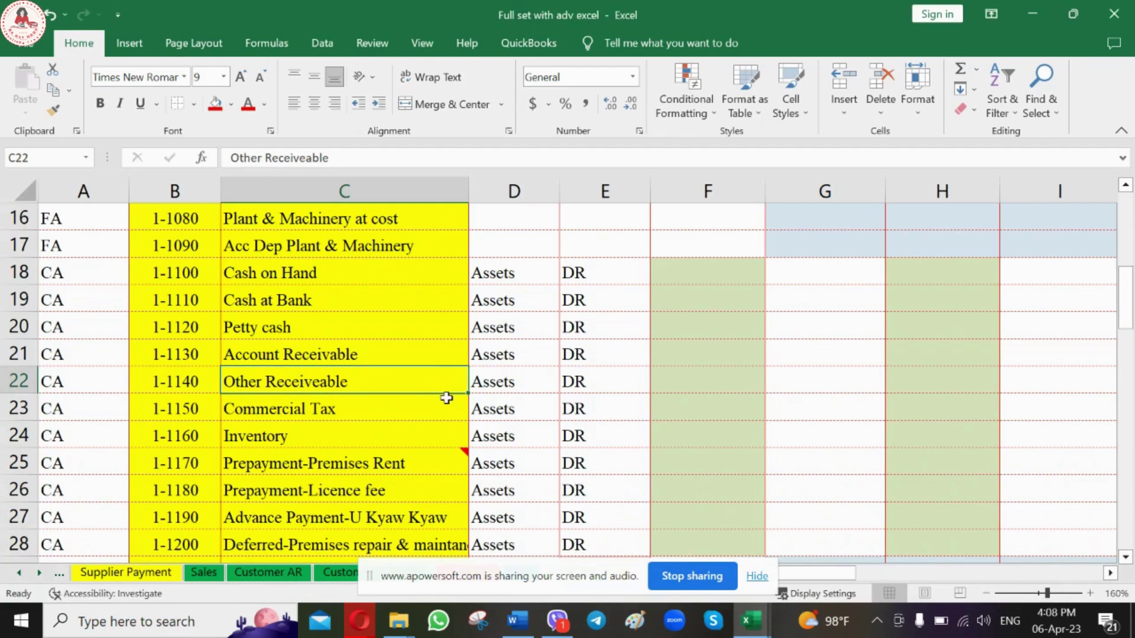
left_click(428, 413)
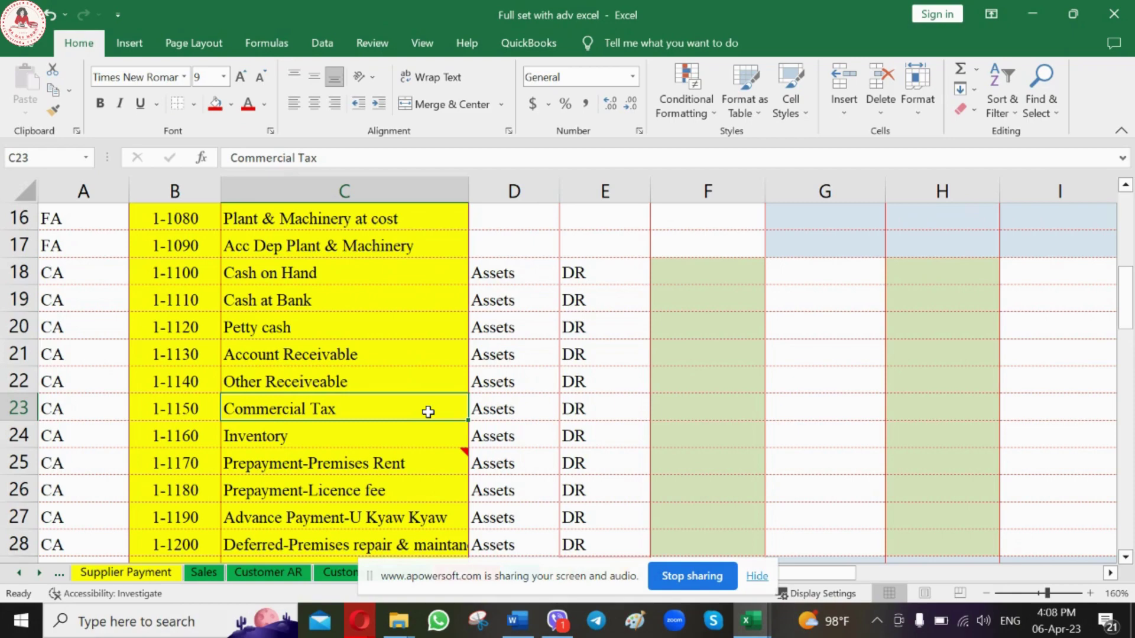
left_click(751, 620)
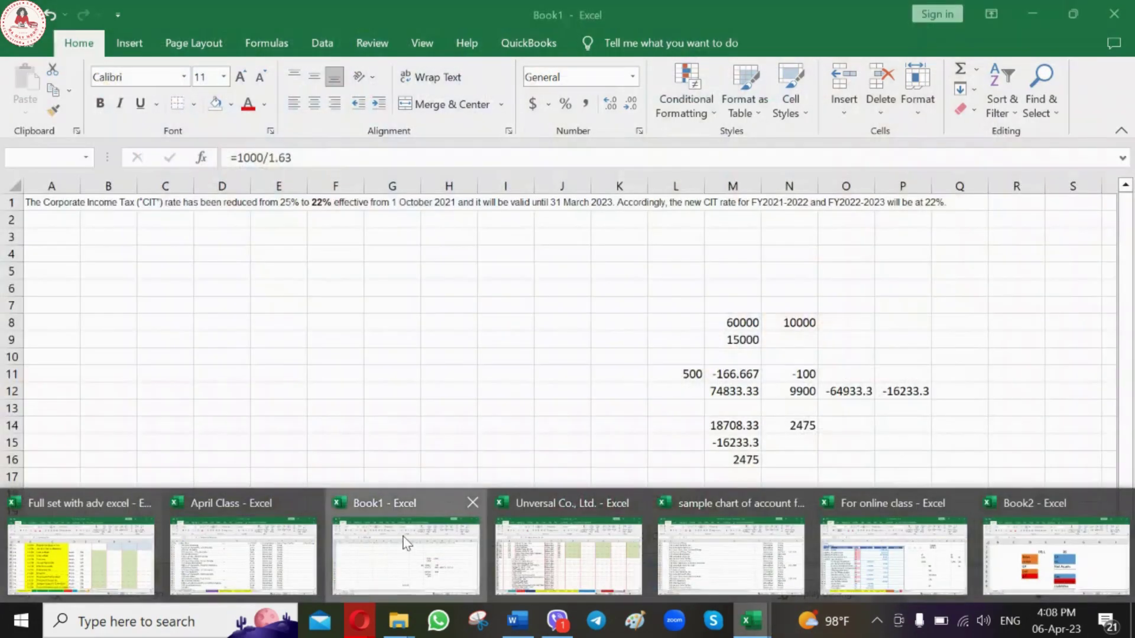
Switch from Book1 to Book2 and add a new blank sheet.
left_click(405, 549)
left_click(196, 224)
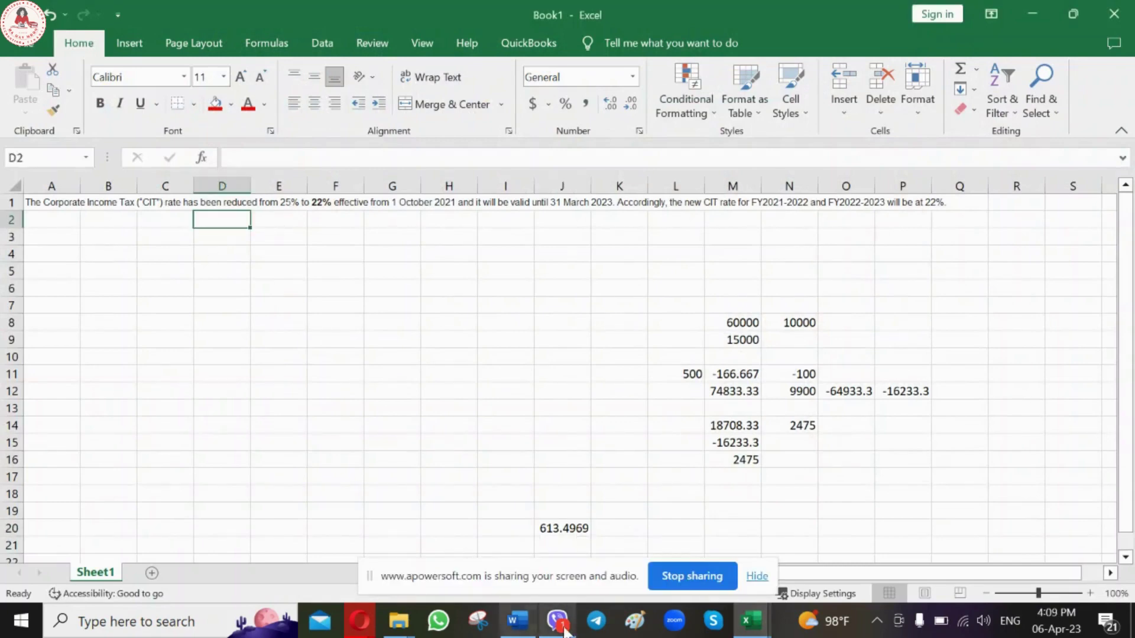
left_click(751, 620)
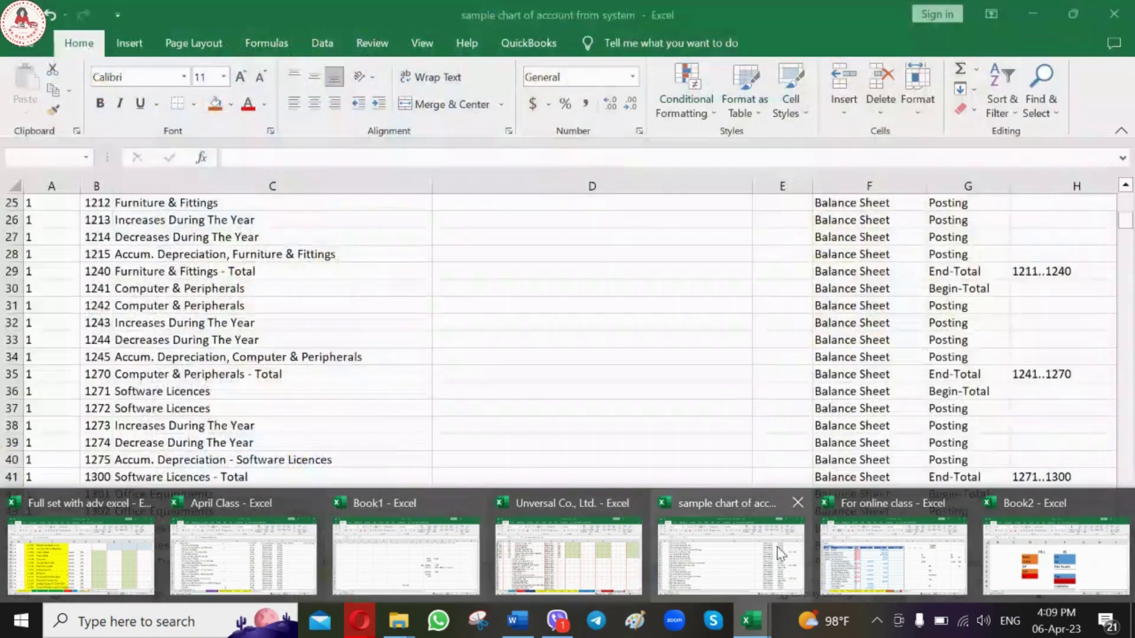
left_click(1052, 568)
left_click(152, 573)
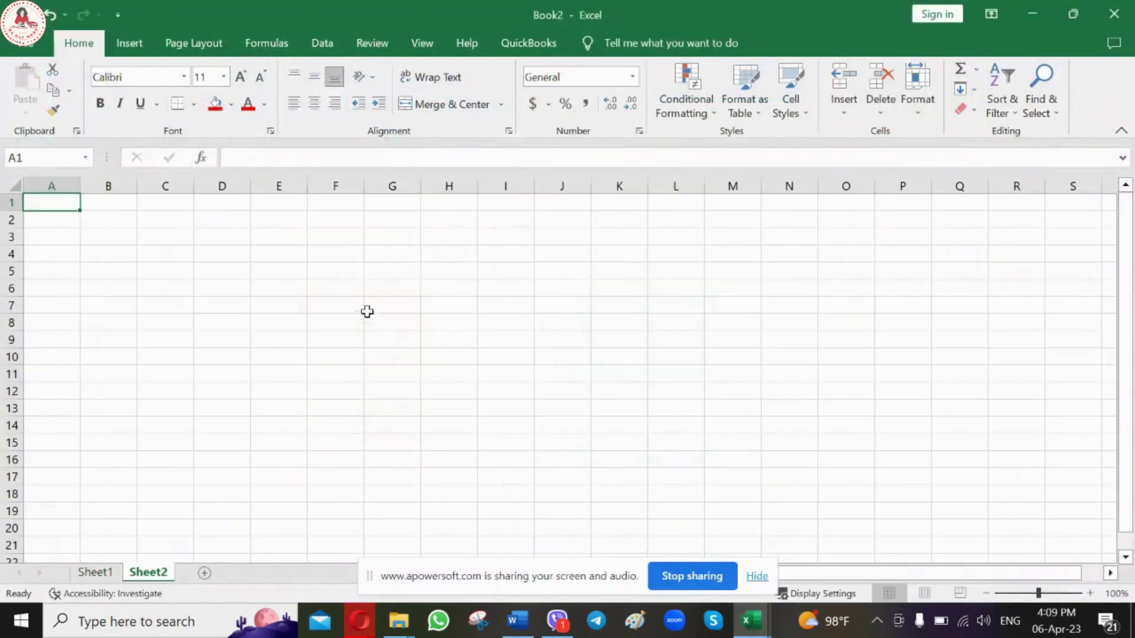
left_click(331, 269)
Enter the headings CT in E3 and Purchase in D3, with 100 in D4.
left_click(295, 237)
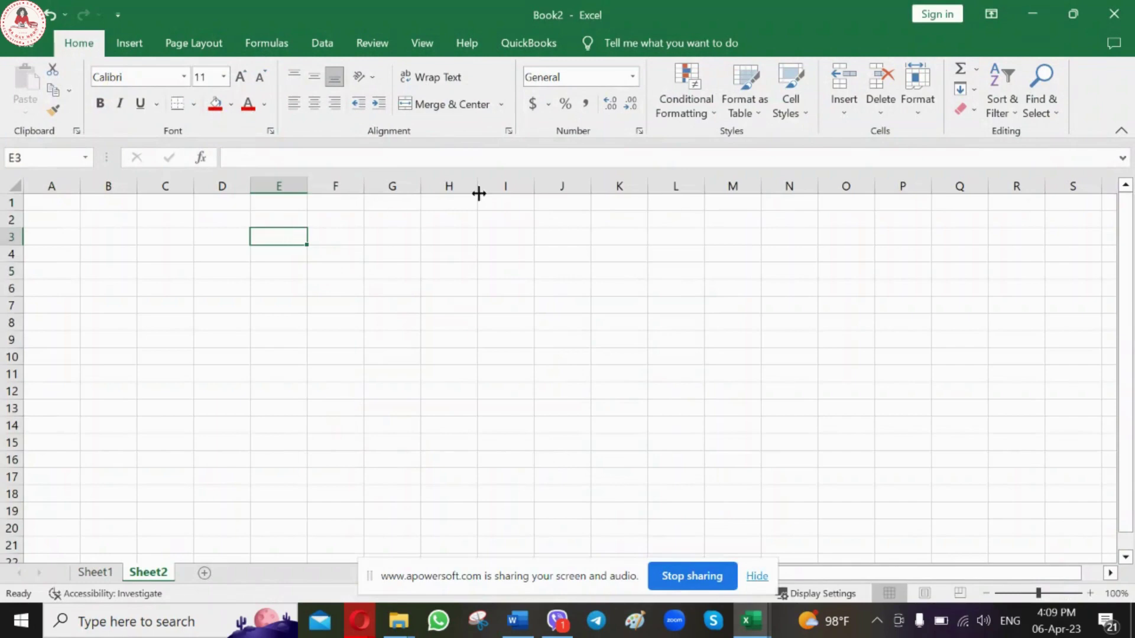
type("CT")
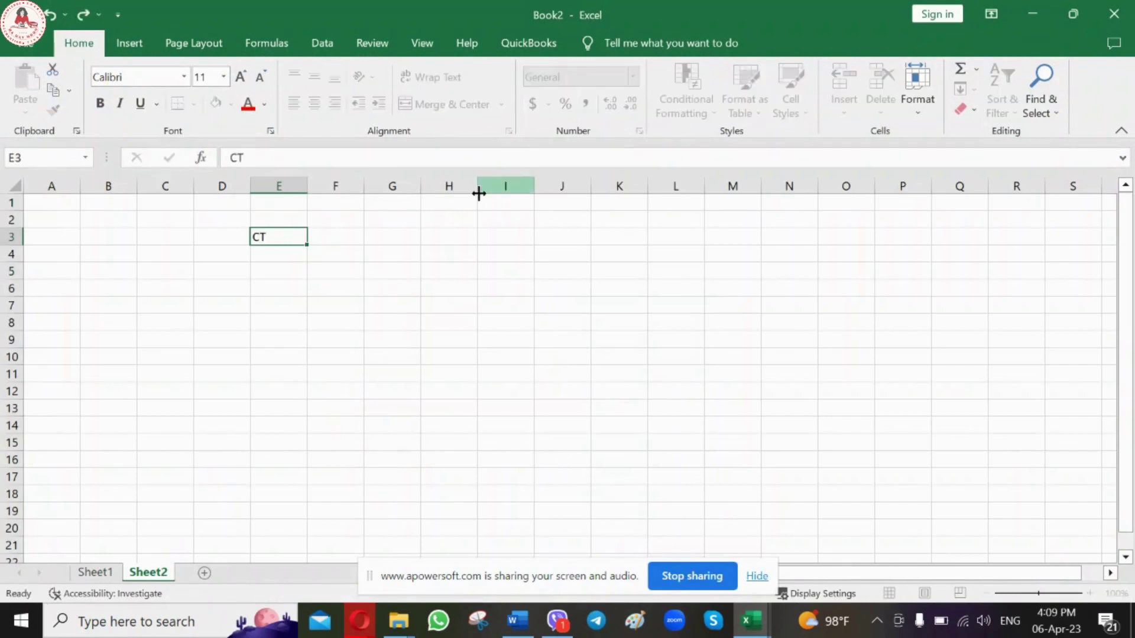
key("Return")
key("Up")
key("Left")
type("P")
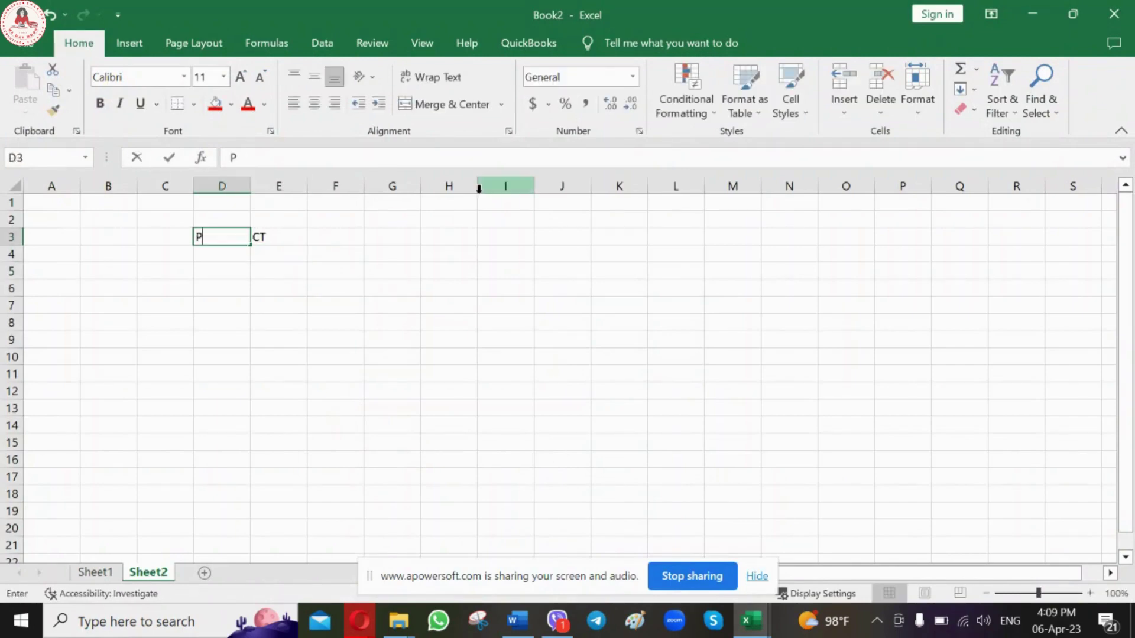
type("urchase")
key("Return")
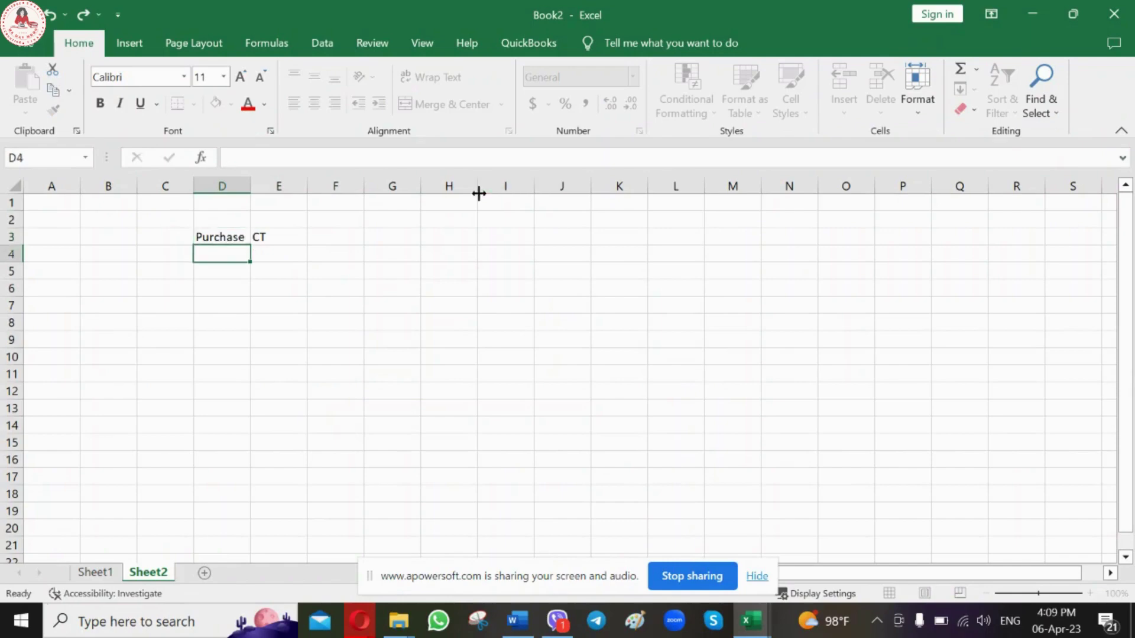
type("100")
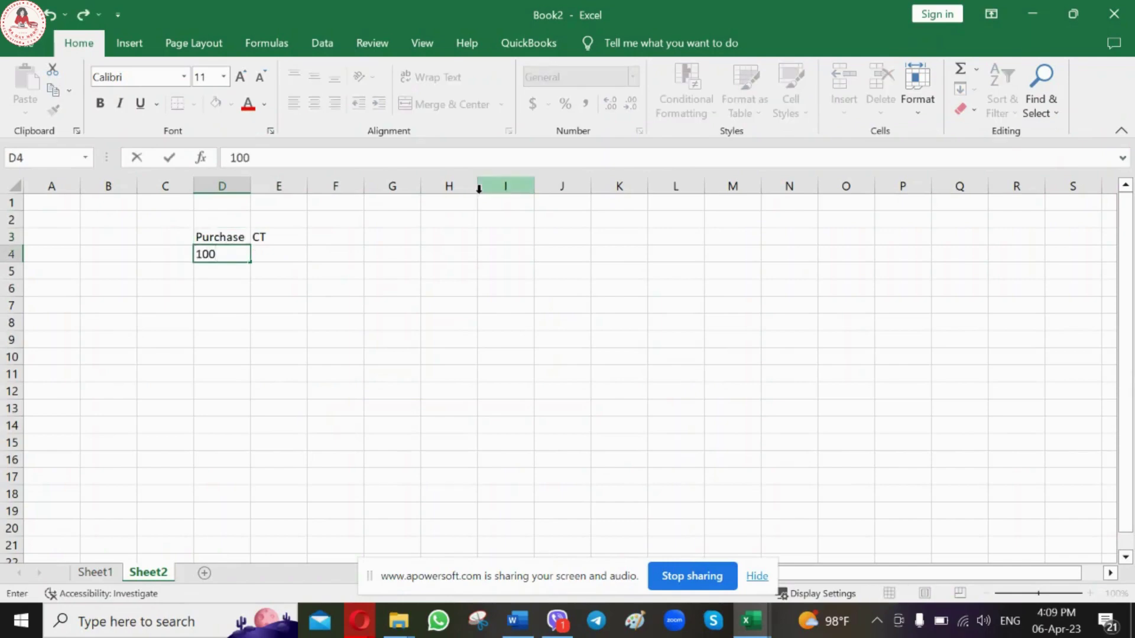
key("Return")
Compute the 5% tax of 5 in D5 and a SUM total of 105 in D6.
type("=")
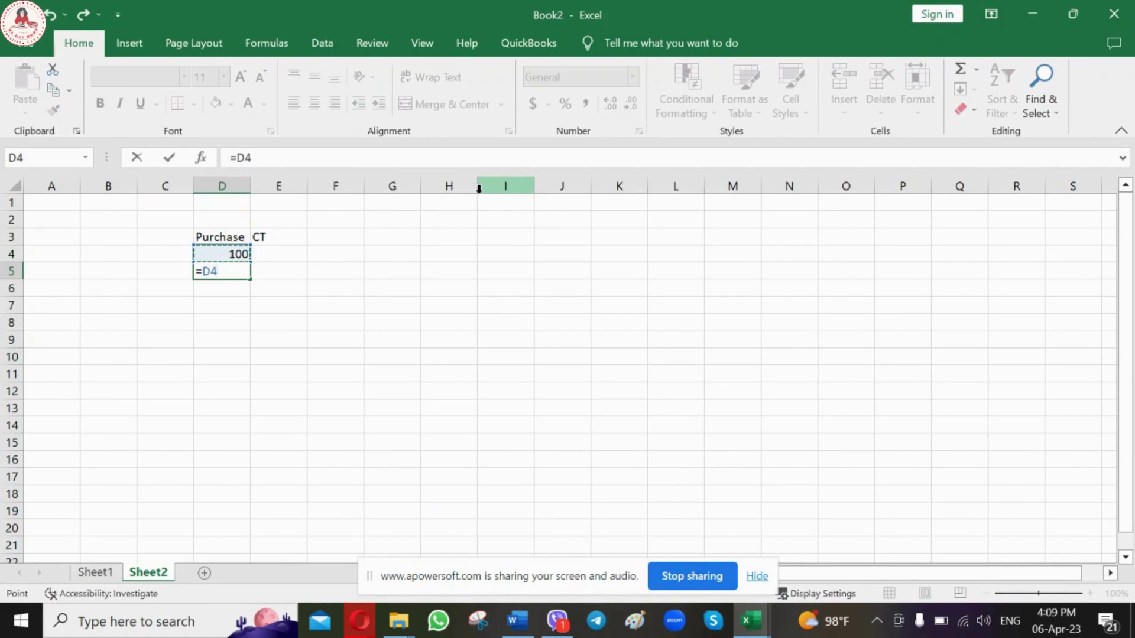
type("-*")
key("BackSpace")
key("BackSpace")
type("*5%")
key("Return")
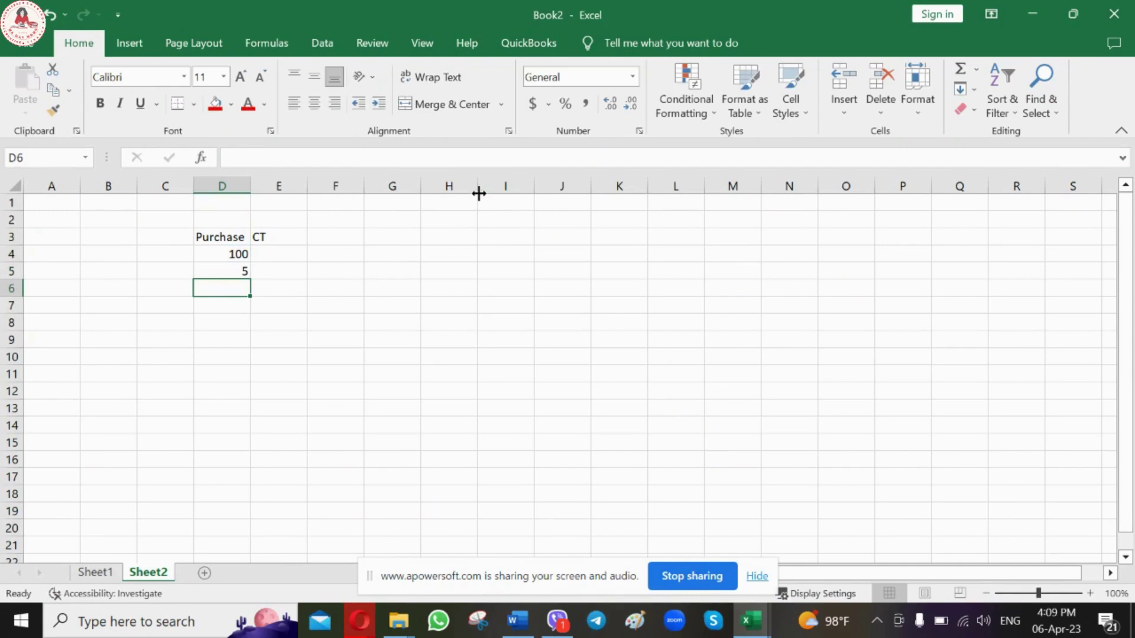
key("alt+equal")
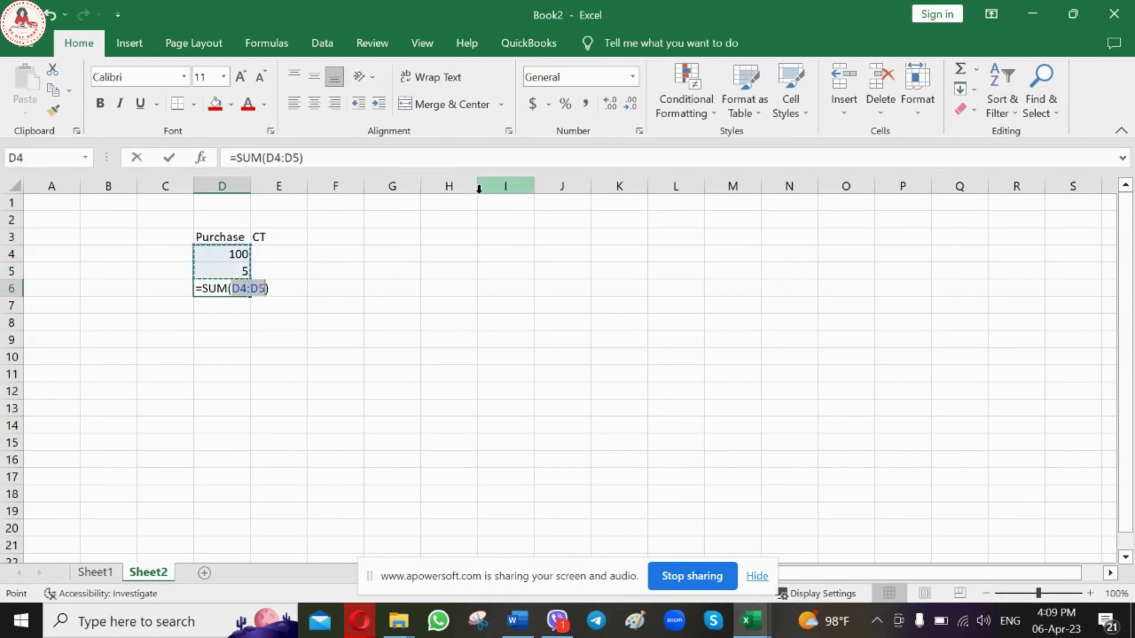
key("ctrl+Return")
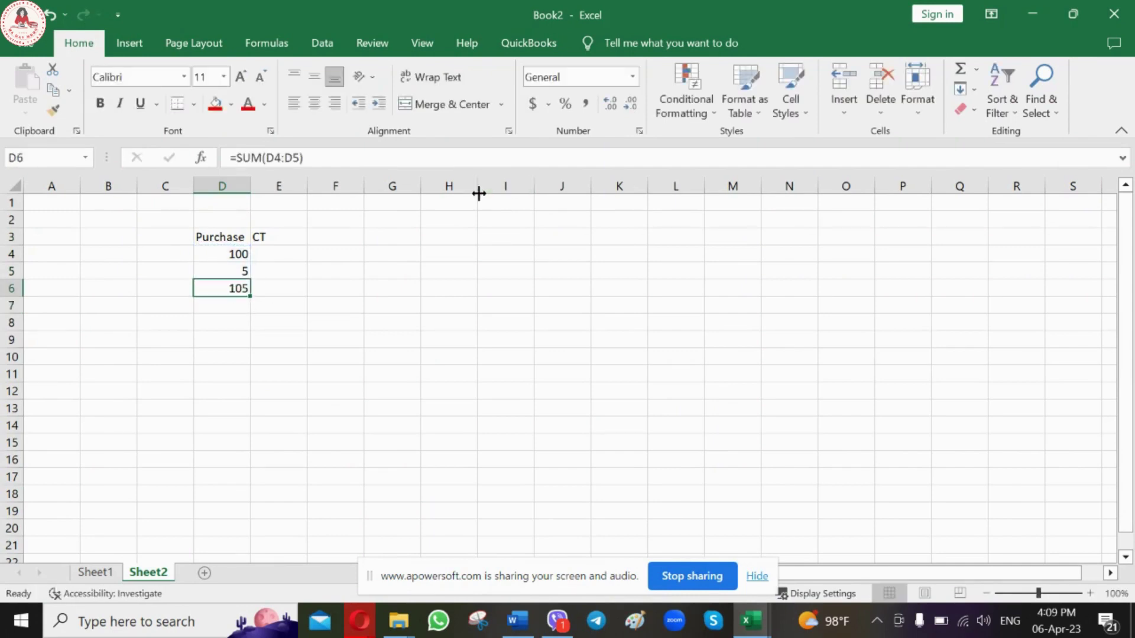
key("Down")
key("Down")
Enter a Cash CR line in D8:E8.
type("zvsd")
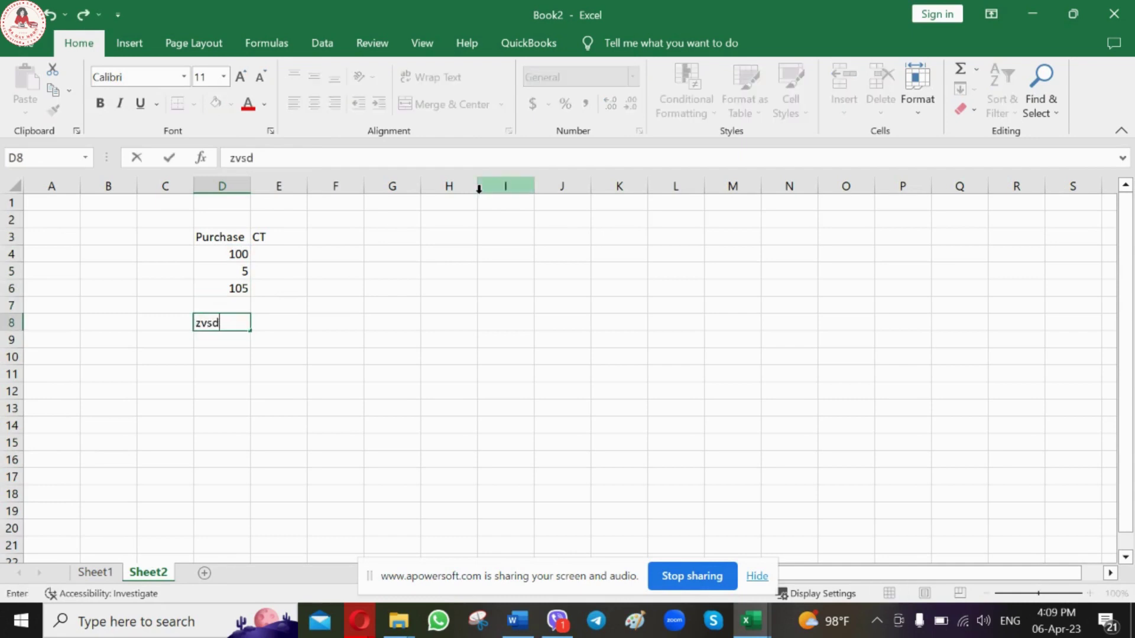
key("BackSpace")
key("BackSpace")
key("BackSpace")
key("BackSpace")
type("Casj")
key("BackSpace")
type("h")
key("BackSpace")
type("hq")
key("BackSpace")
key("Tab")
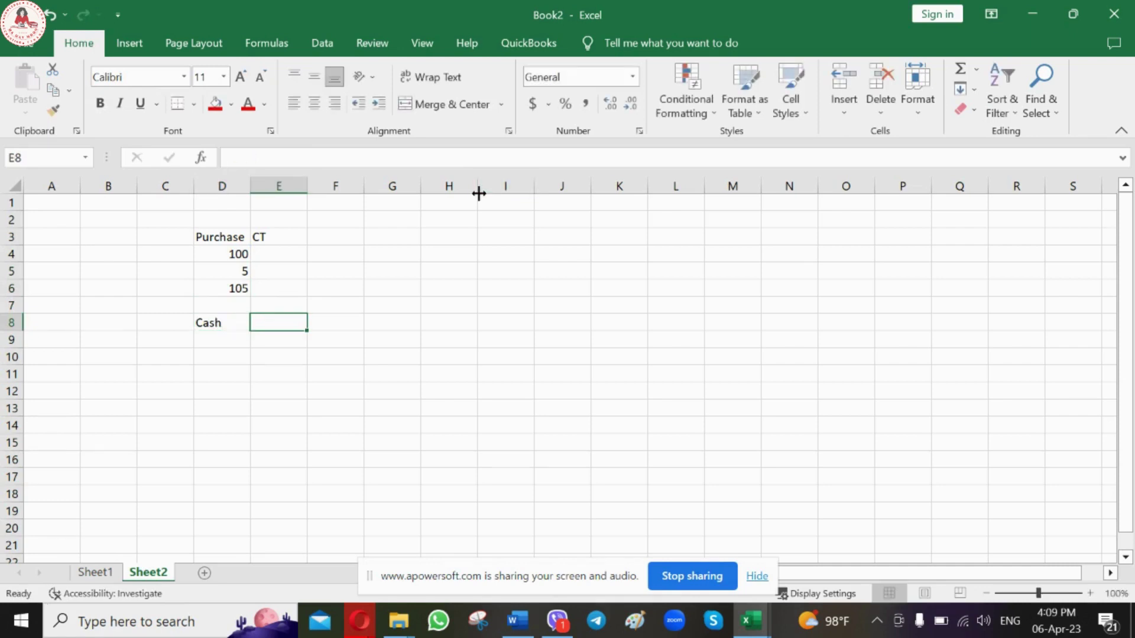
type("C")
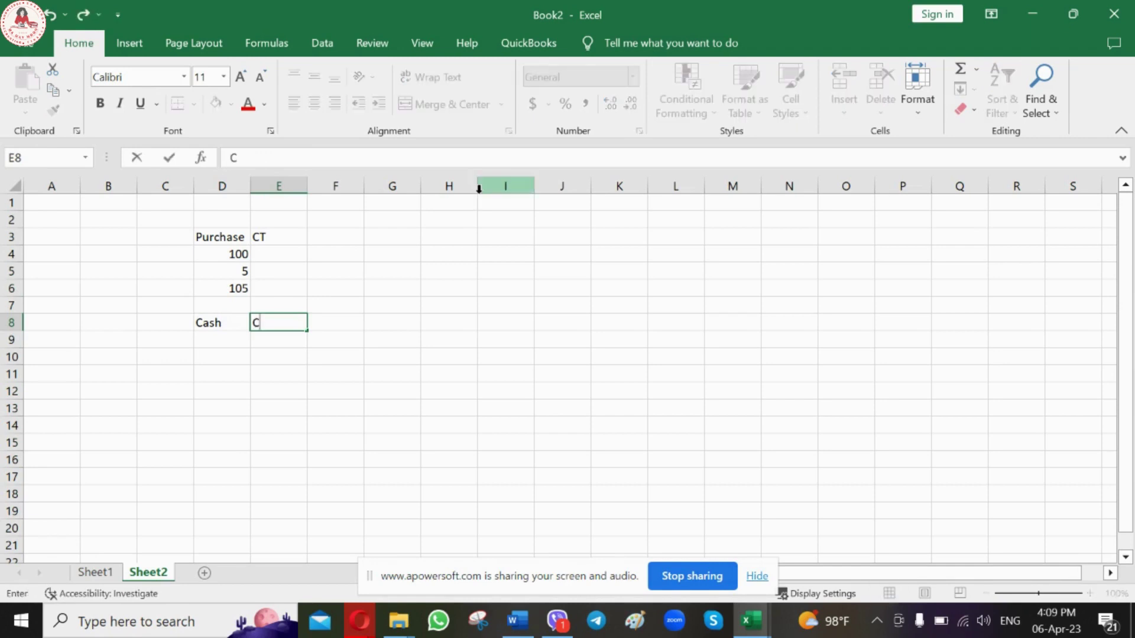
type("R")
key("Return")
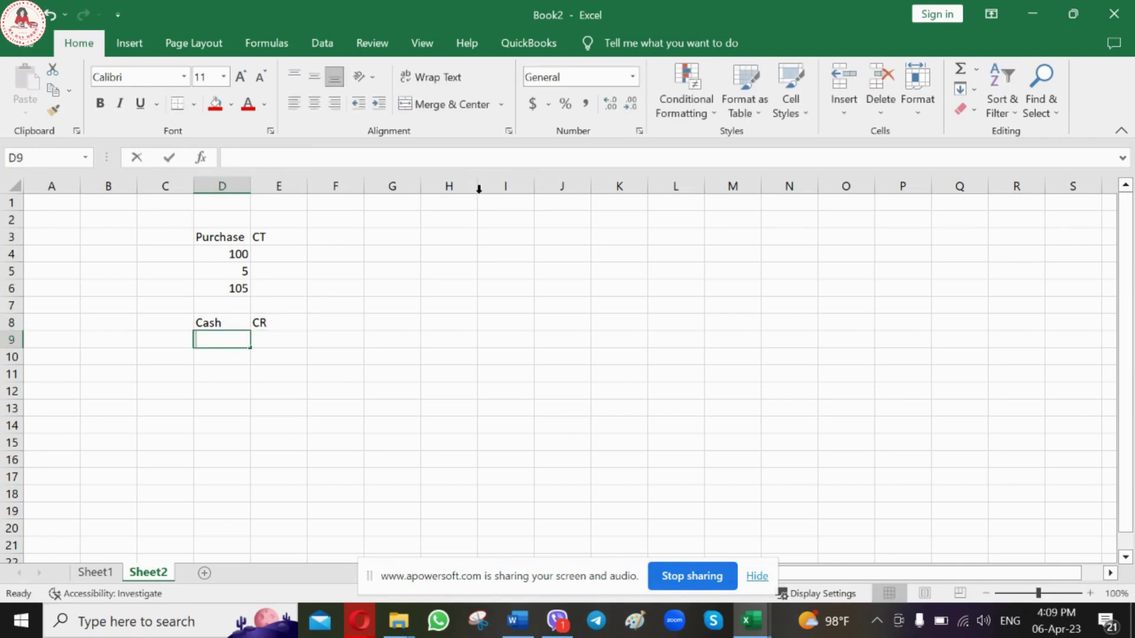
Add a Purchase DR line in row 9.
type("Purcah")
key("BackSpace")
key("BackSpace")
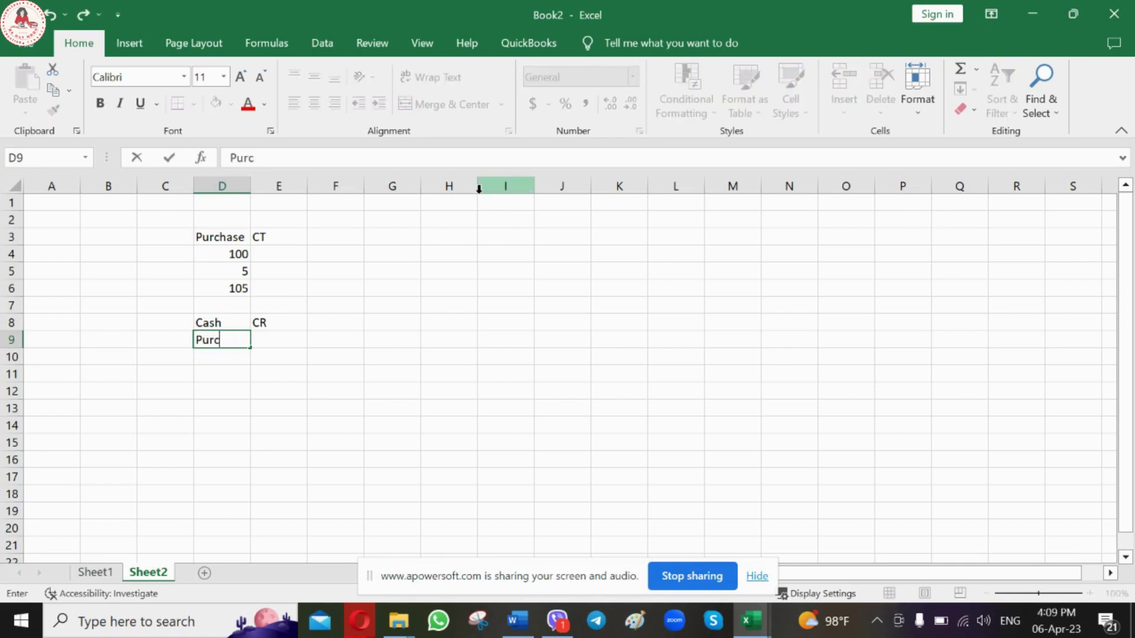
type("hase")
key("Tab")
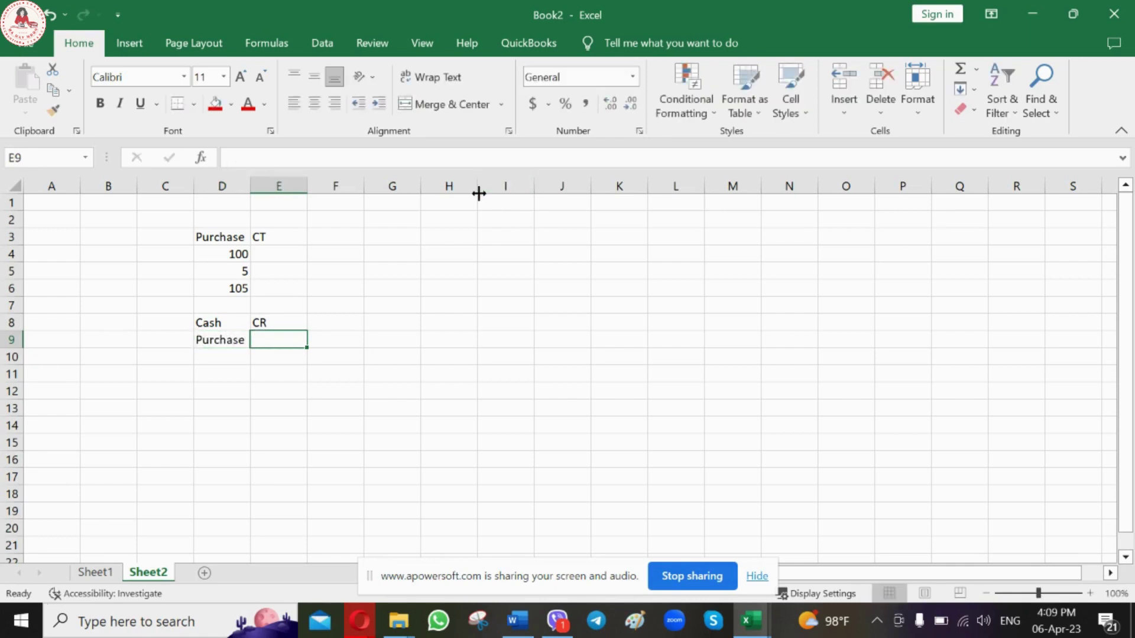
type("DR")
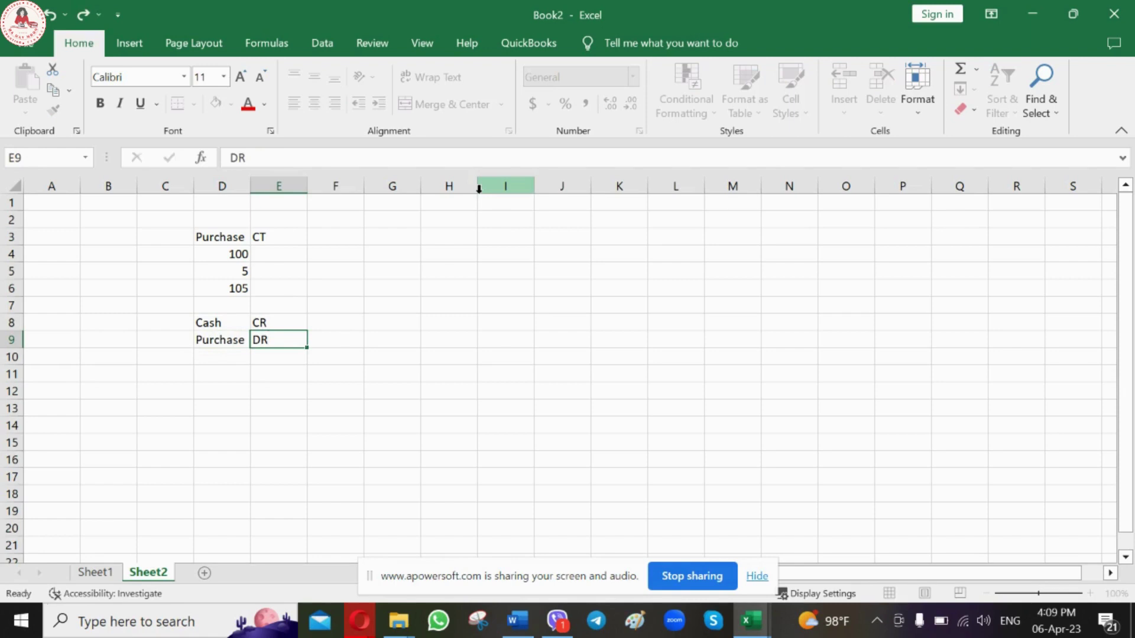
key("Up")
key("Up")
Enter 105 as the Cash credit and 100 as the Purchase debit.
key("Down")
key("Right")
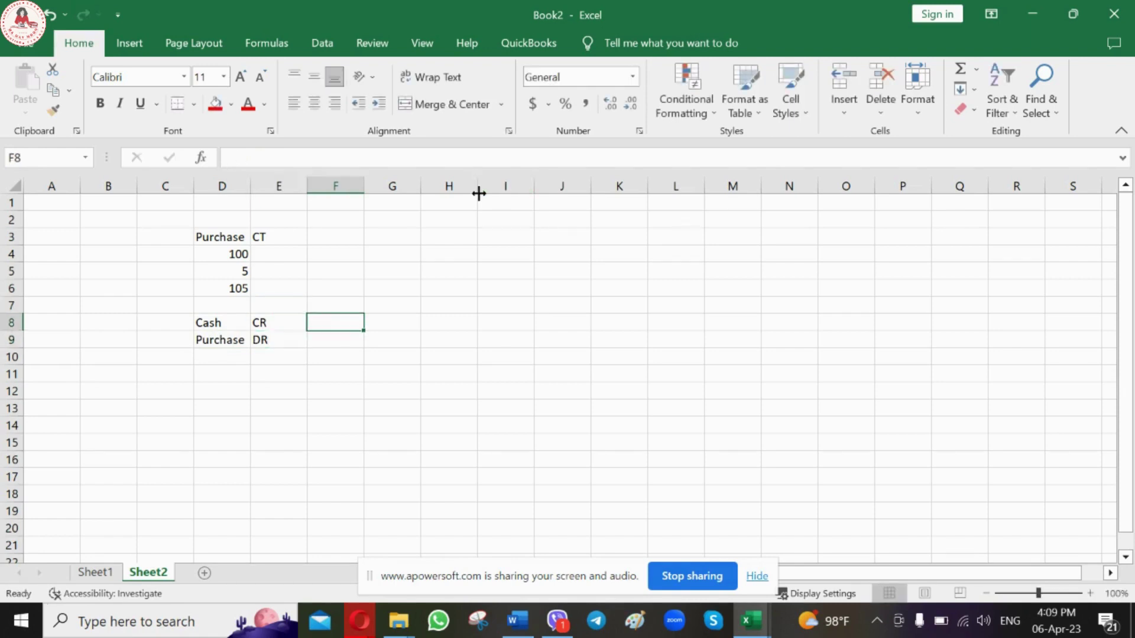
key("Right")
type("105")
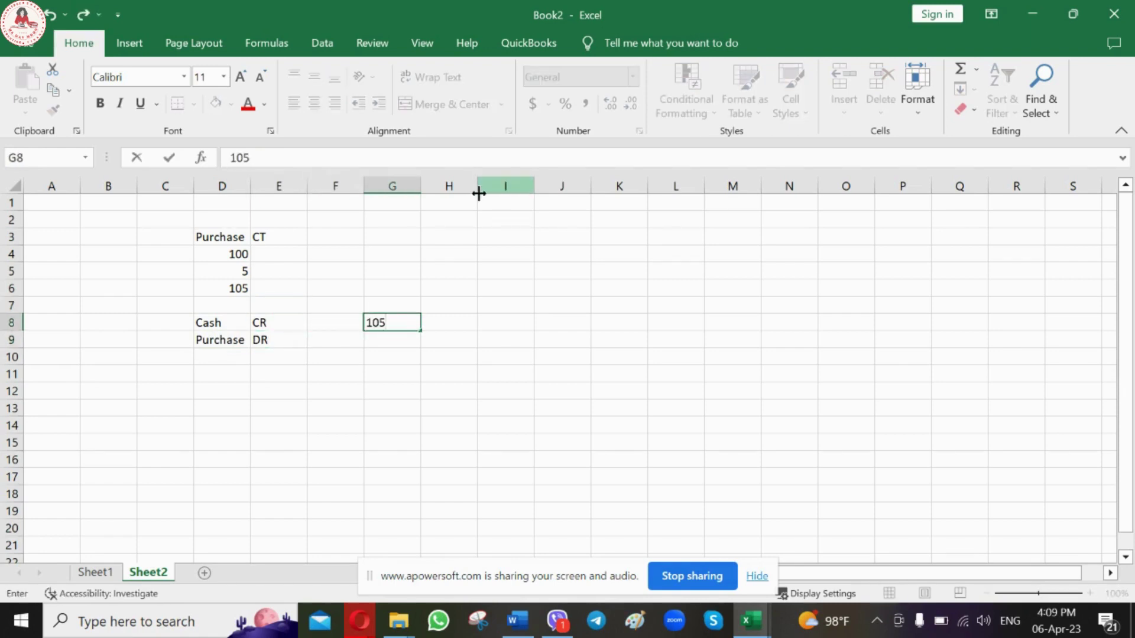
key("Return")
key("Left")
type("1")
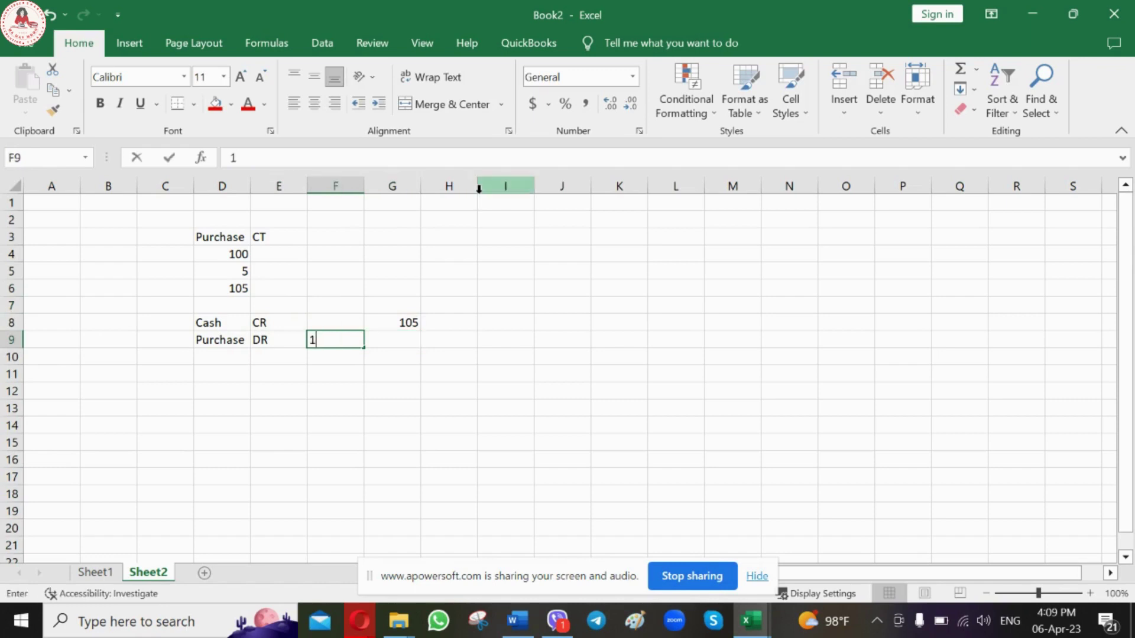
type("00")
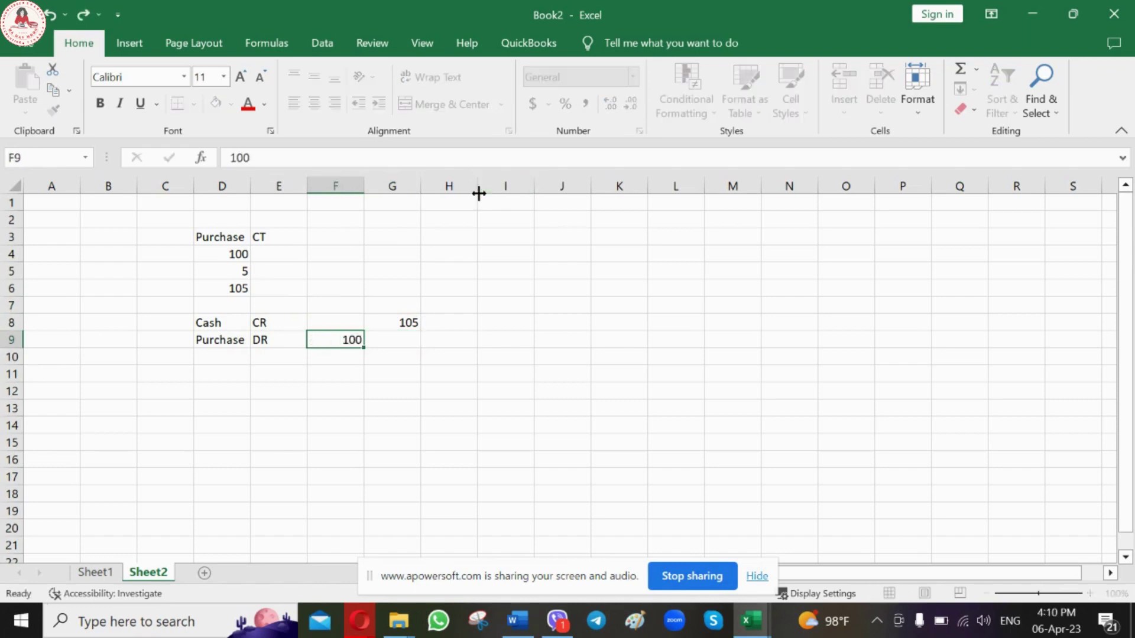
key("Left")
key("Left")
key("Left")
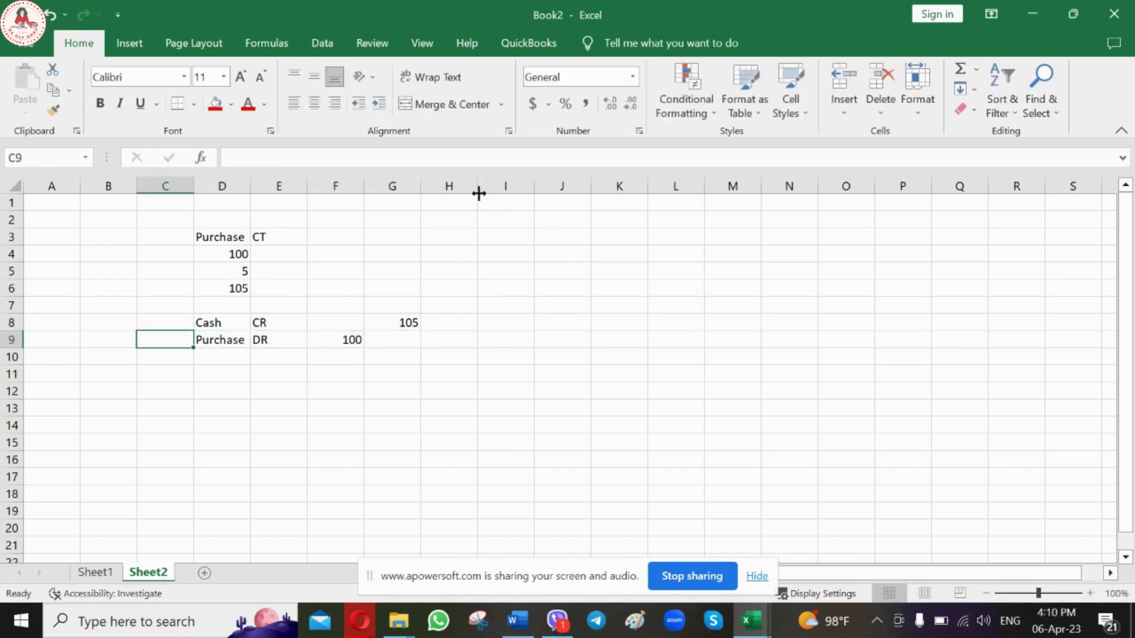
Add a CT DR line in row 10 with a debit of 5.
key("Down")
key("Right")
type("CT")
key("Right")
key("Right")
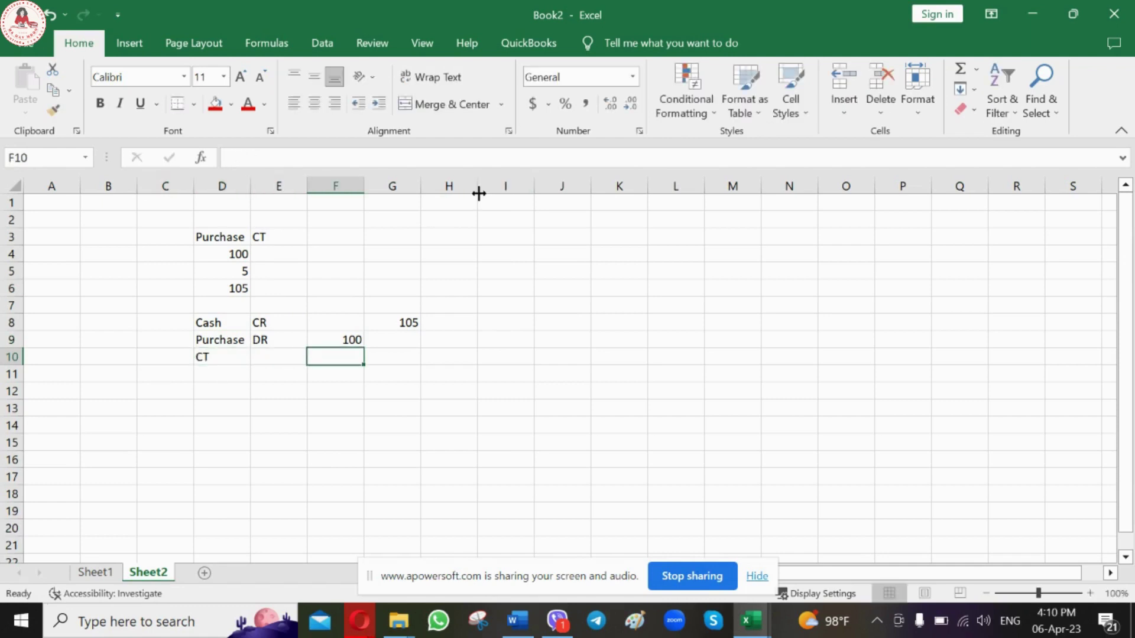
type("5")
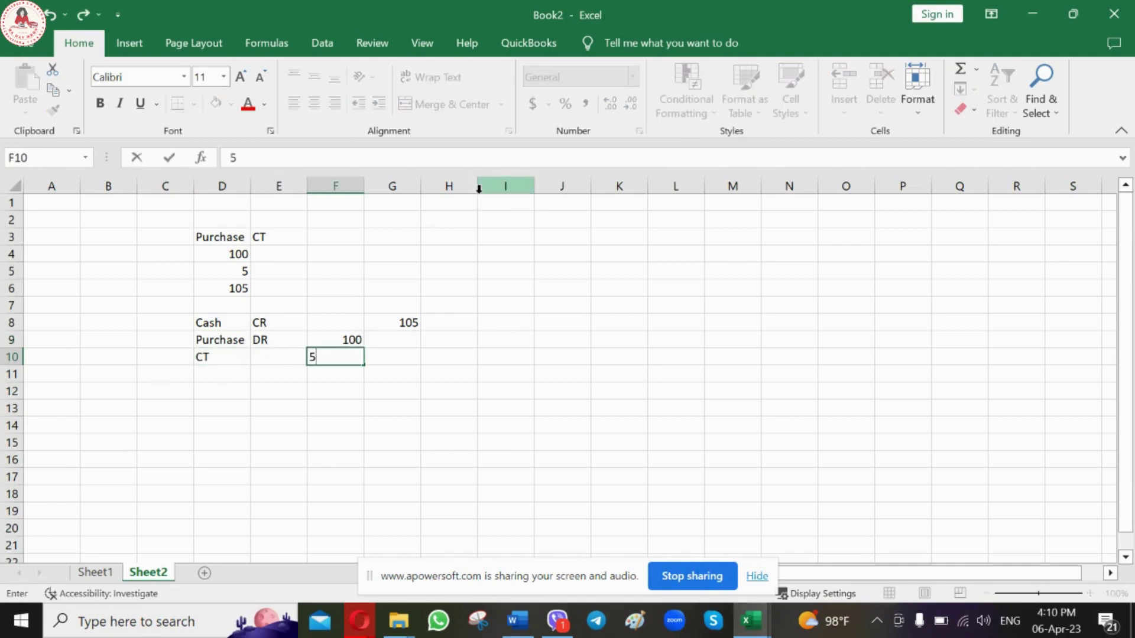
key("Down")
key("Left")
key("Up")
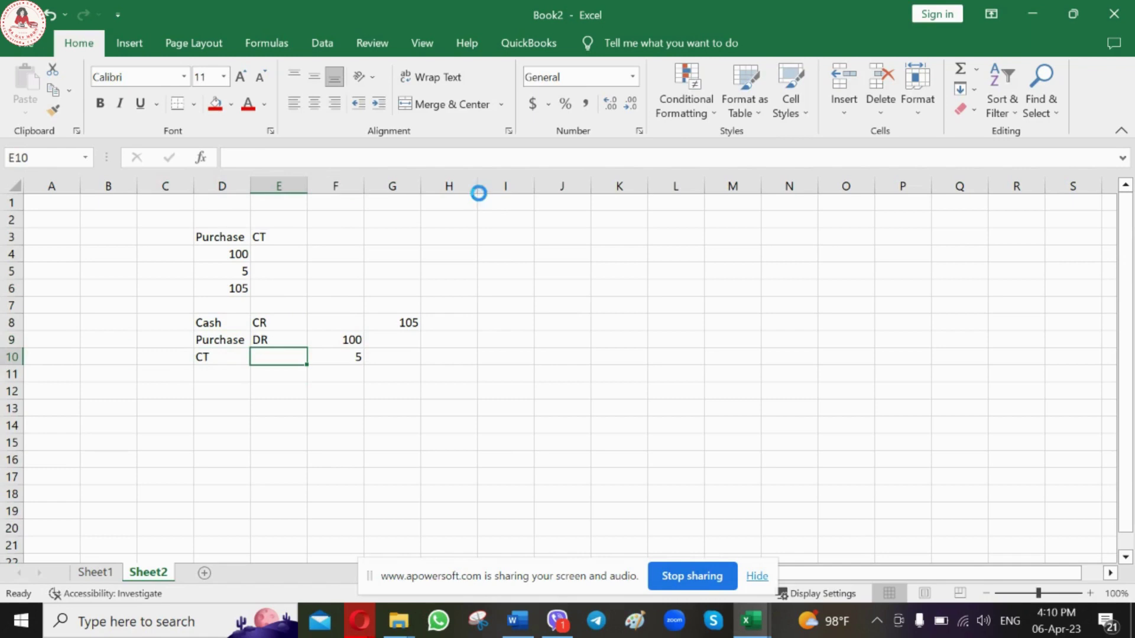
type("DR")
key("ctrl+Return")
key("Down")
key("Down")
key("Down")
key("Left")
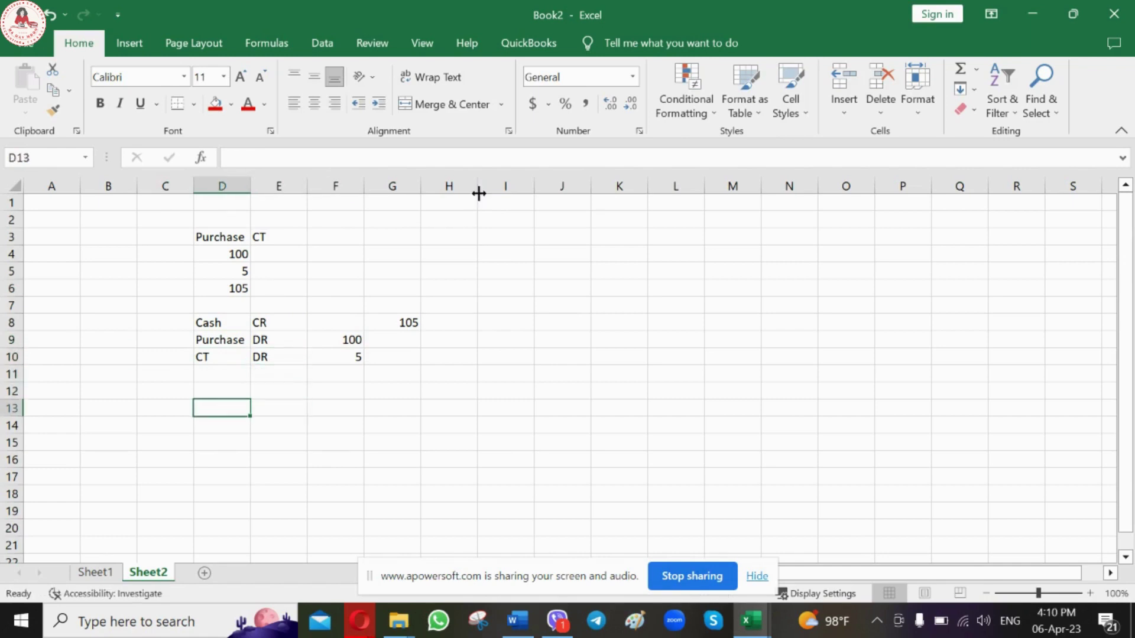
Type the heading Sales in D13 and the amount 130 in D14.
key("Left")
key("Right")
type("Sakes")
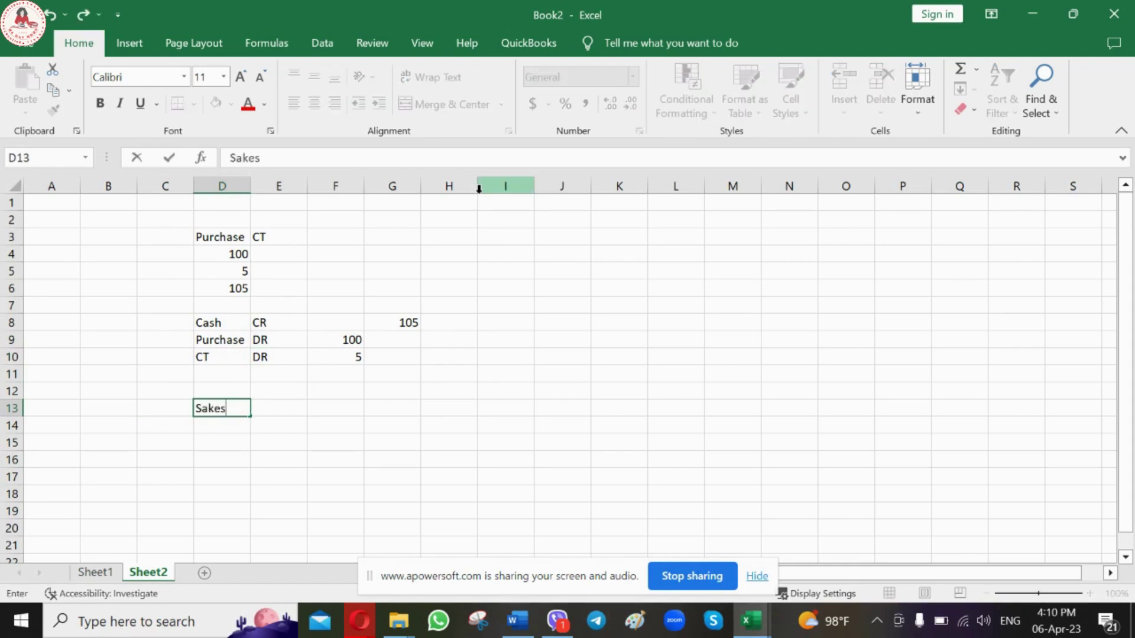
key("BackSpace")
key("BackSpace")
key("BackSpace")
type("les")
key("Return")
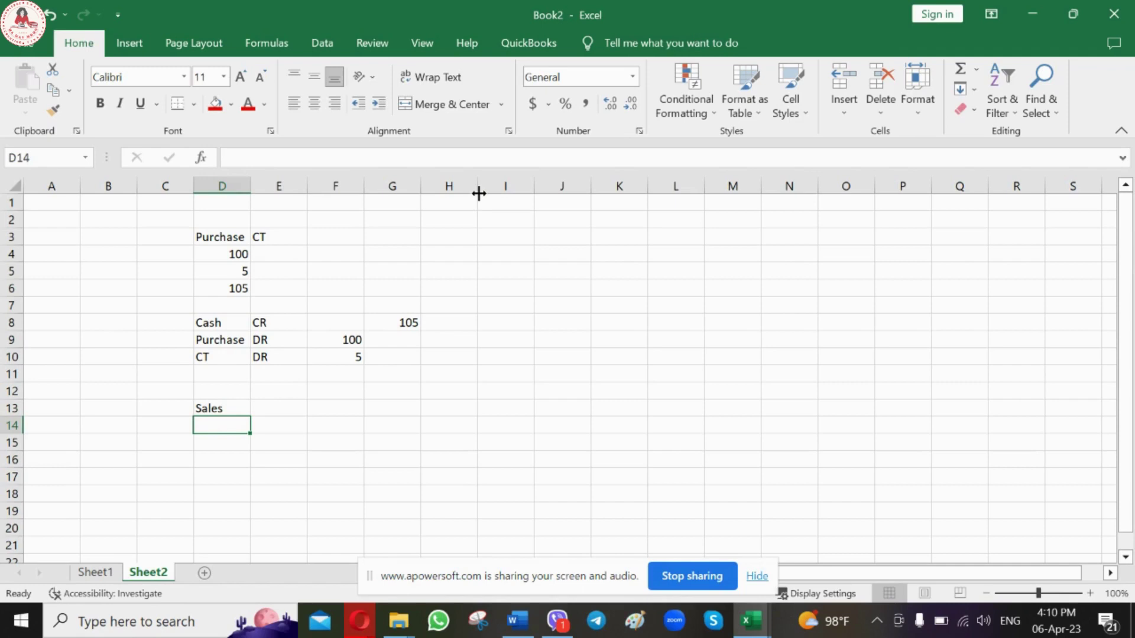
type("1")
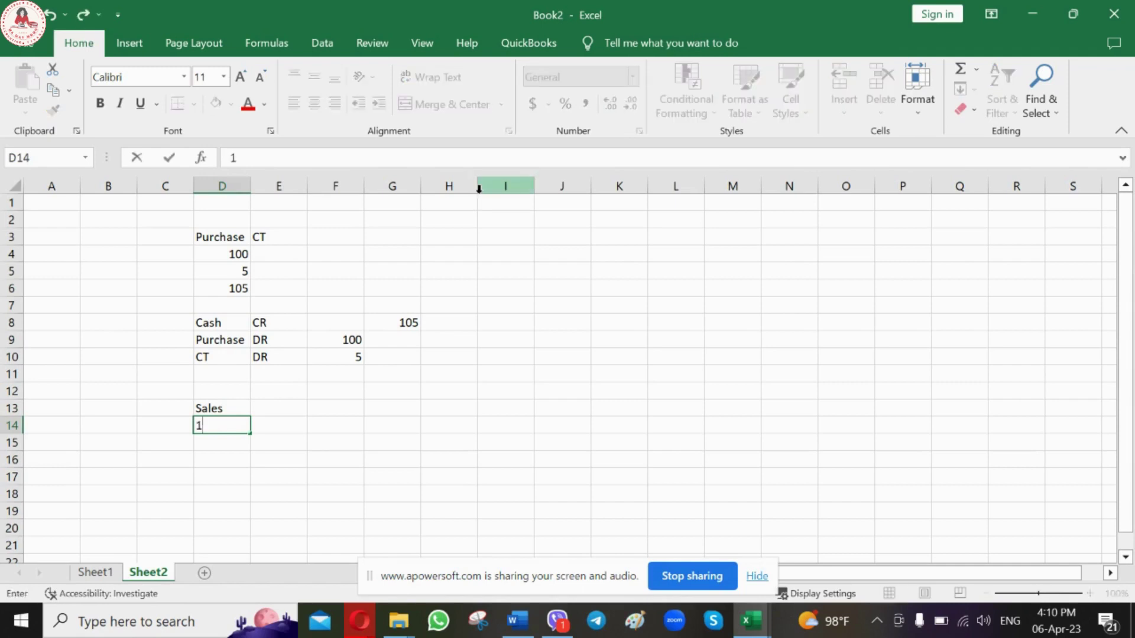
type("30")
key("Return")
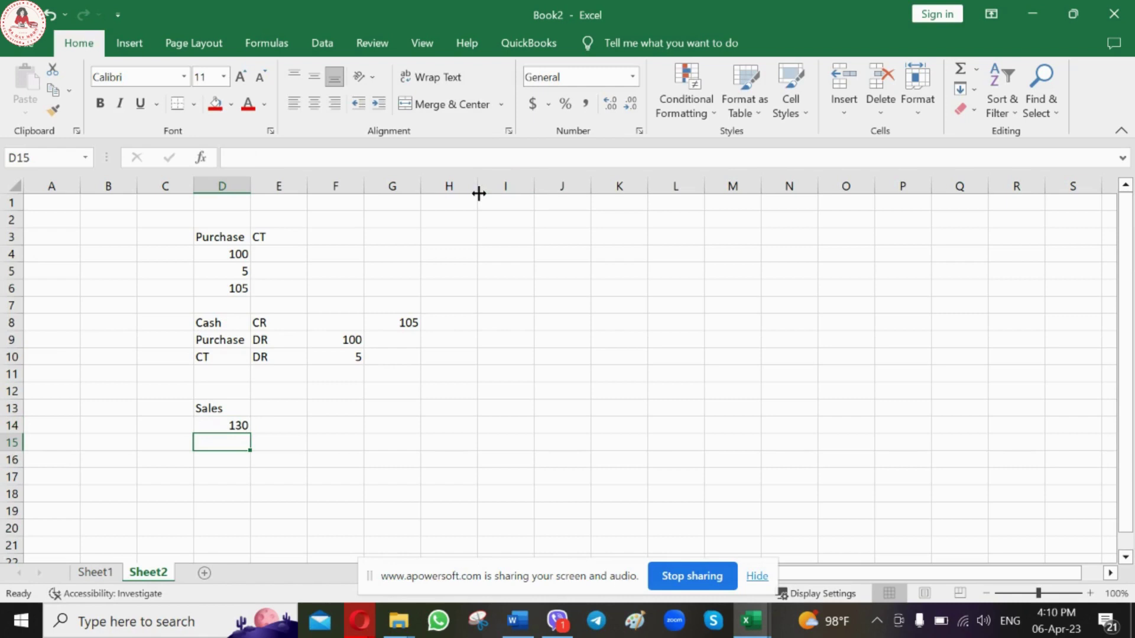
key("Down")
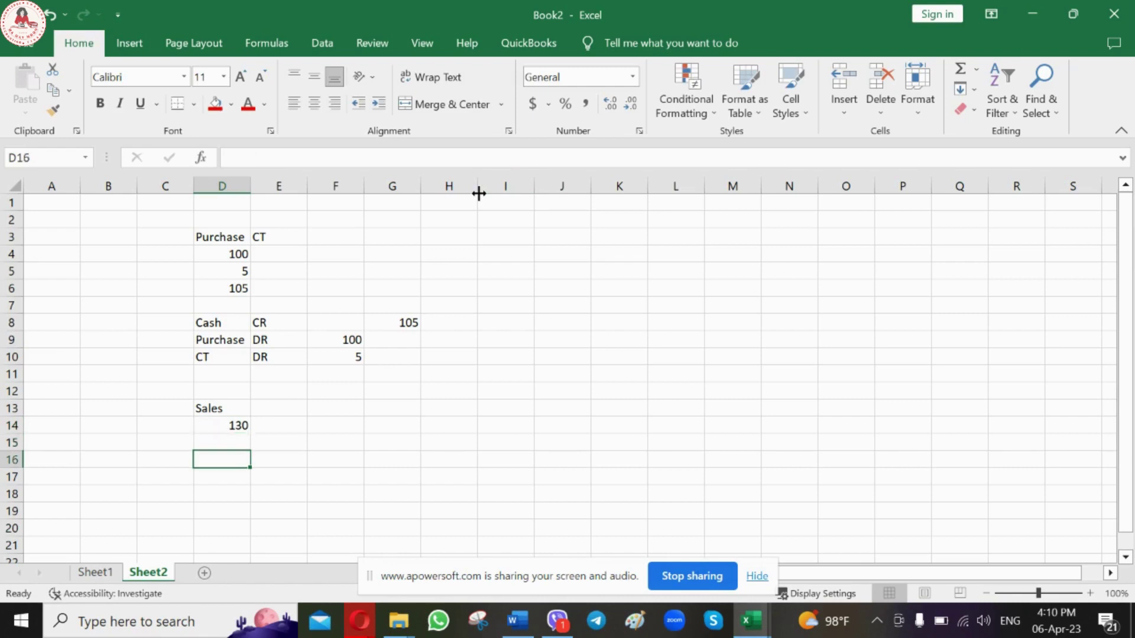
left_click(396, 624)
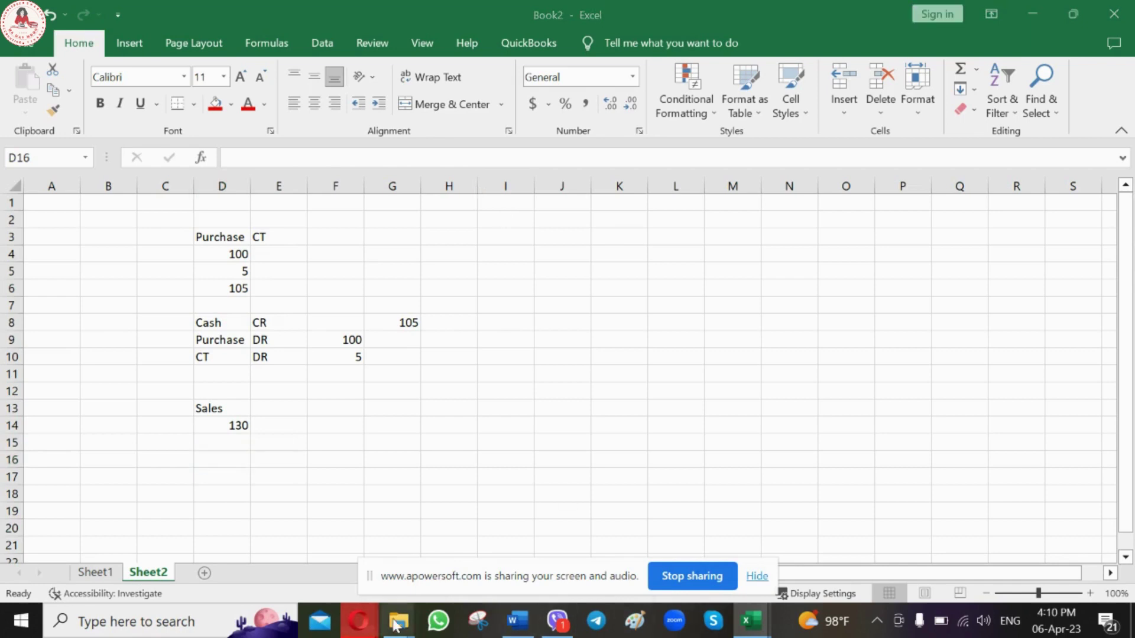
left_click(229, 569)
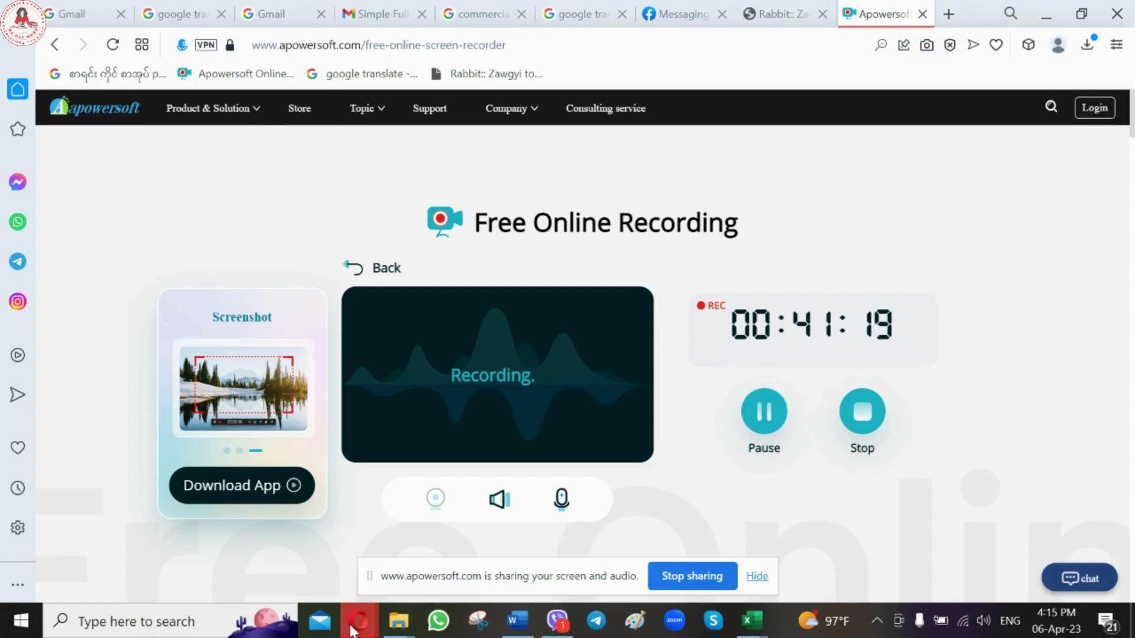
mouse_move(750, 621)
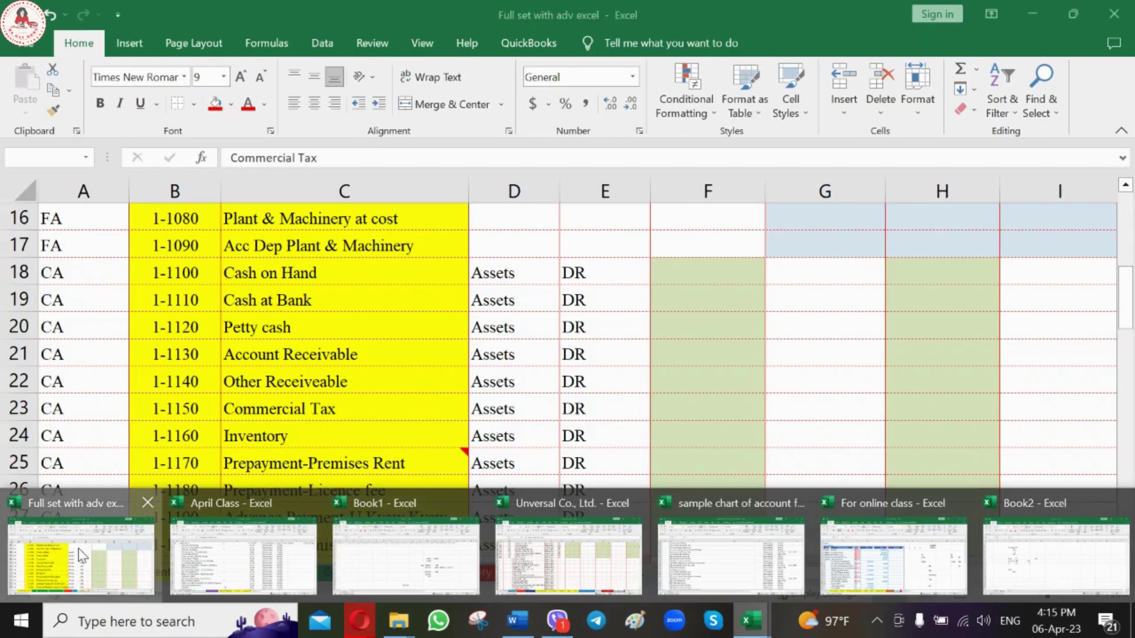
left_click(81, 556)
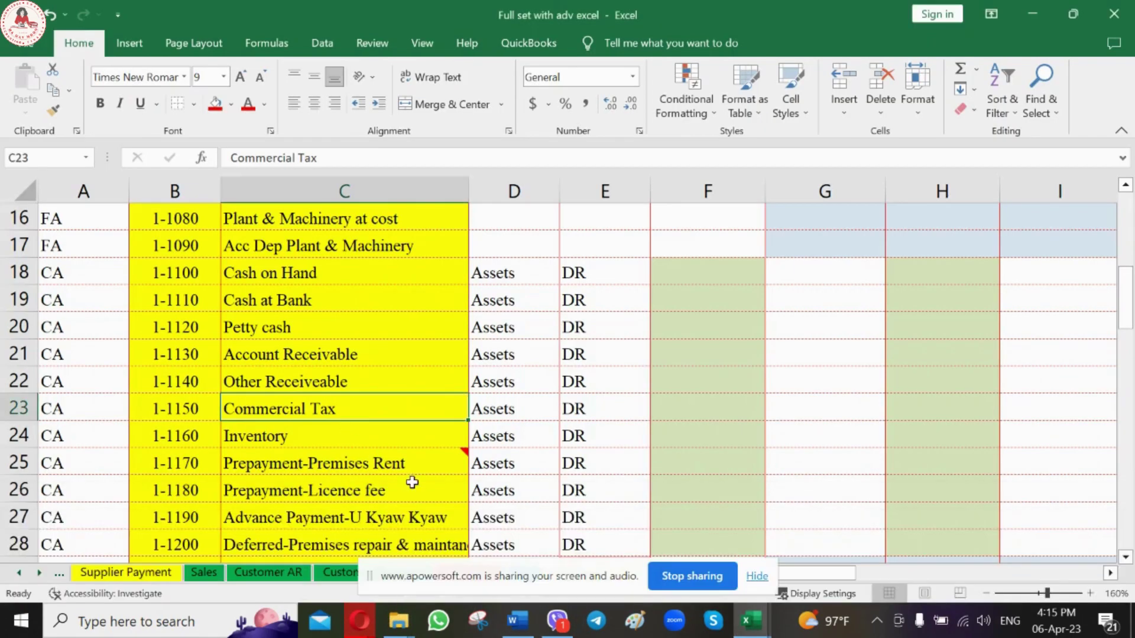
left_click(751, 620)
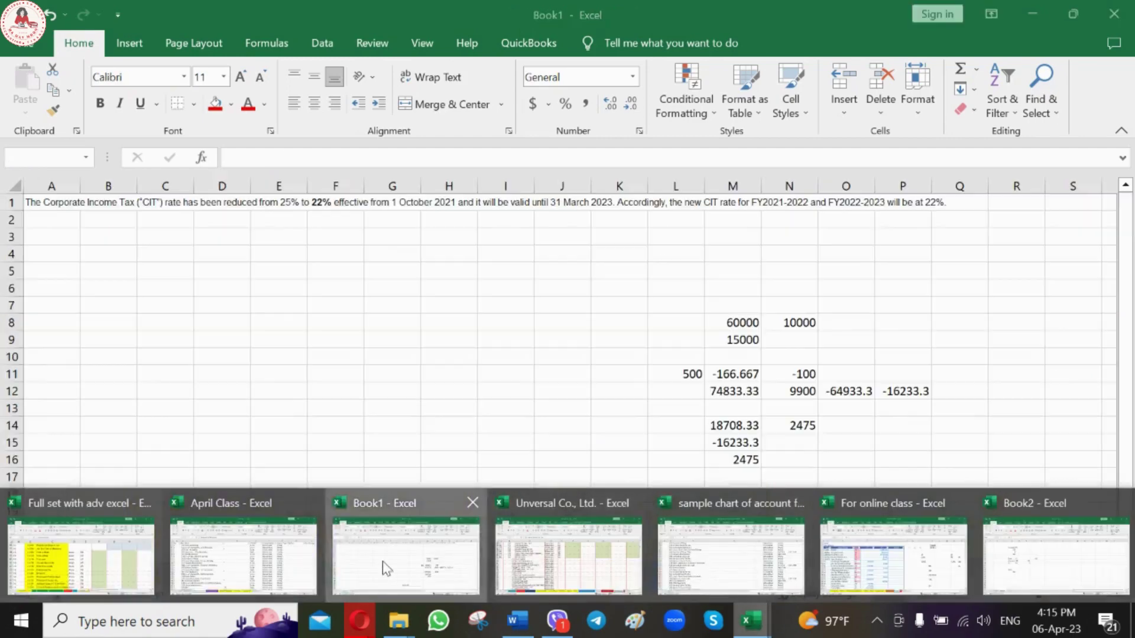
left_click(382, 562)
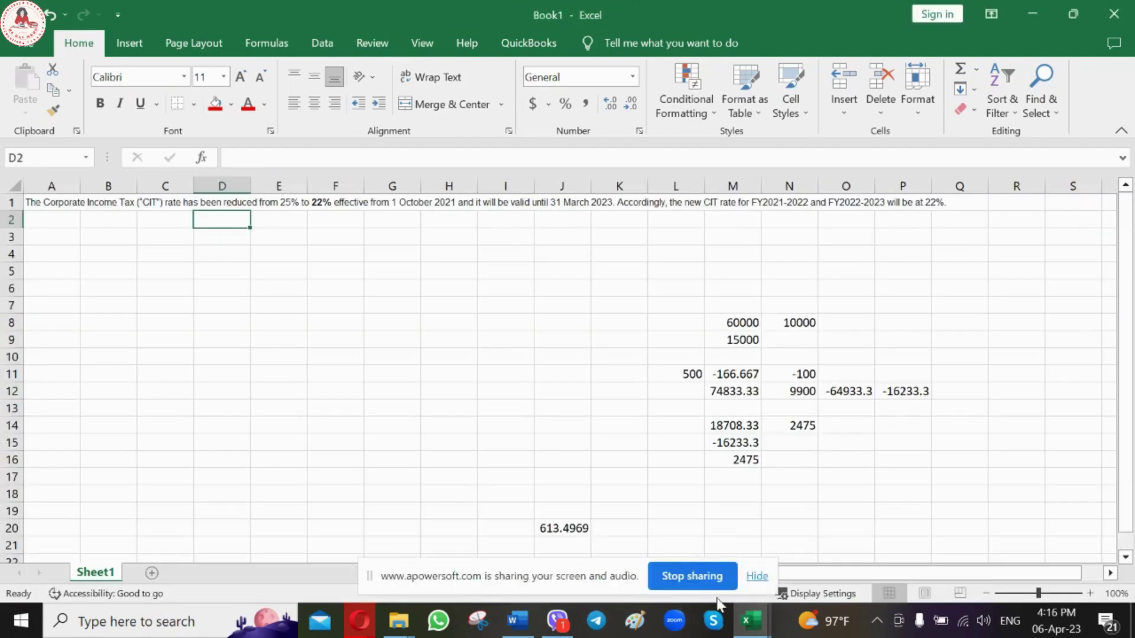
left_click(752, 621)
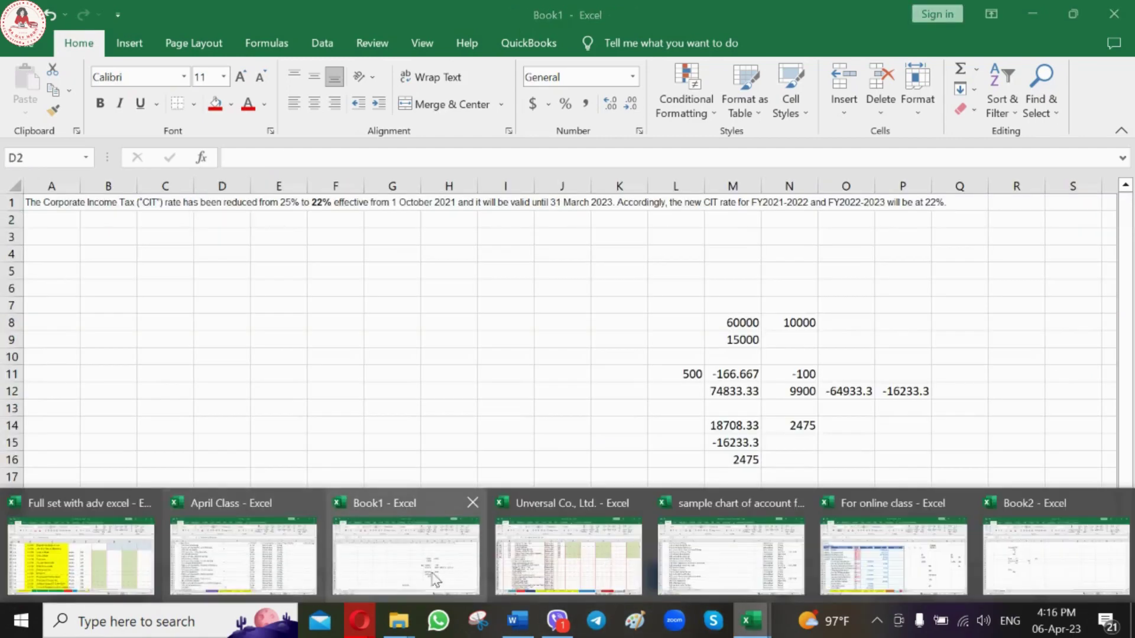
left_click(1045, 559)
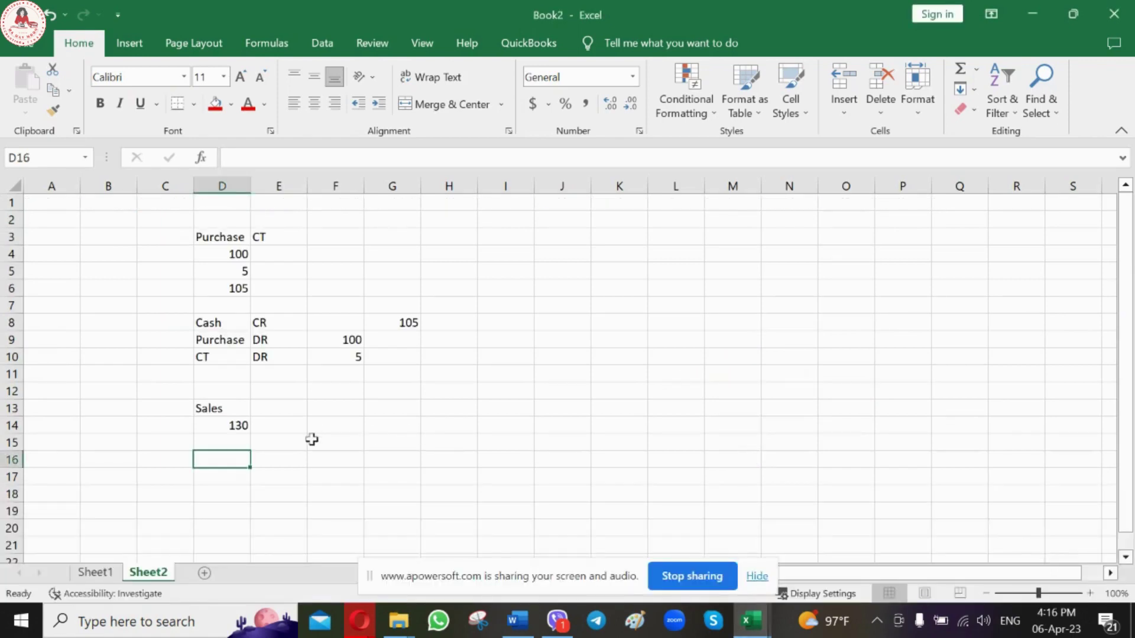
Compute 5% tax of 6.5 below the 130 sales amount and a 136.5 total.
left_click(217, 439)
left_click(216, 427)
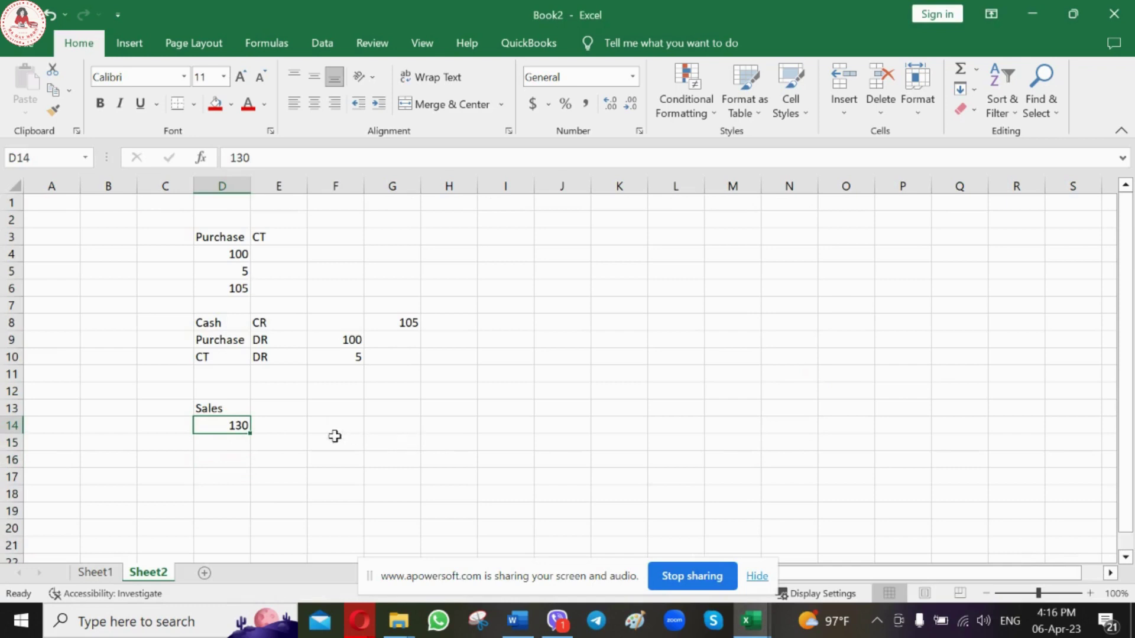
left_click(302, 427)
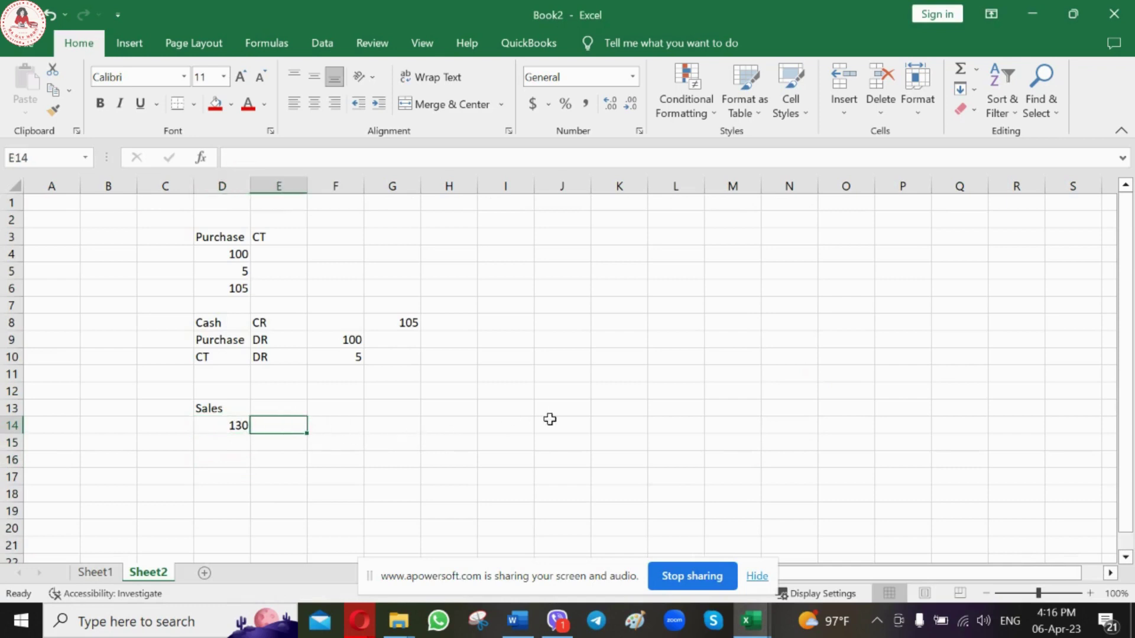
type("C")
type("ash")
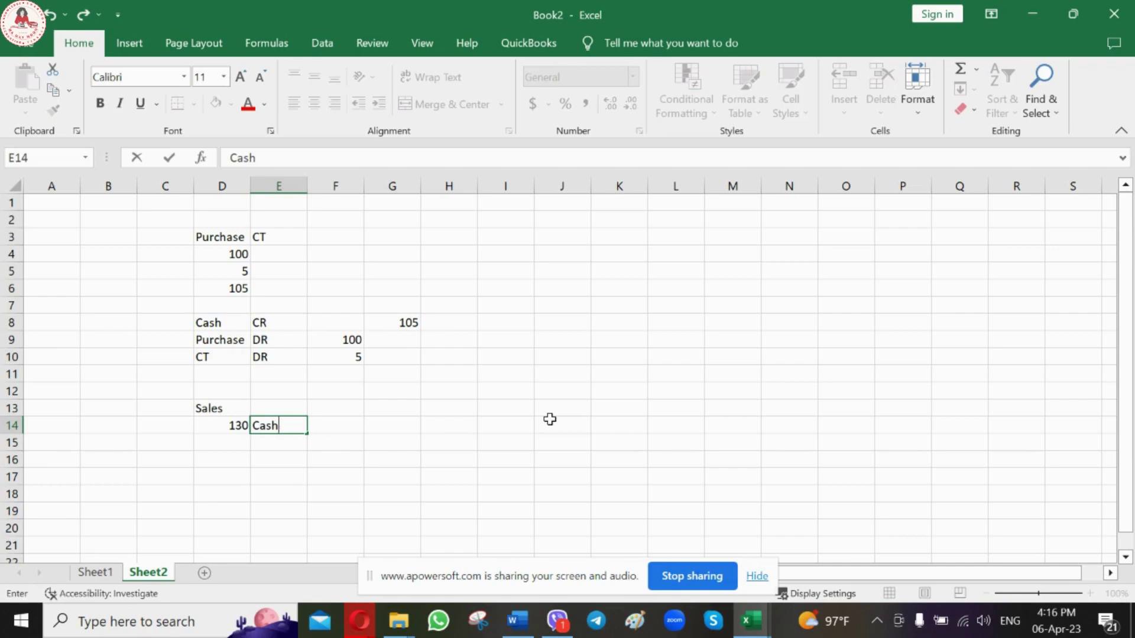
key("Escape")
key("Left")
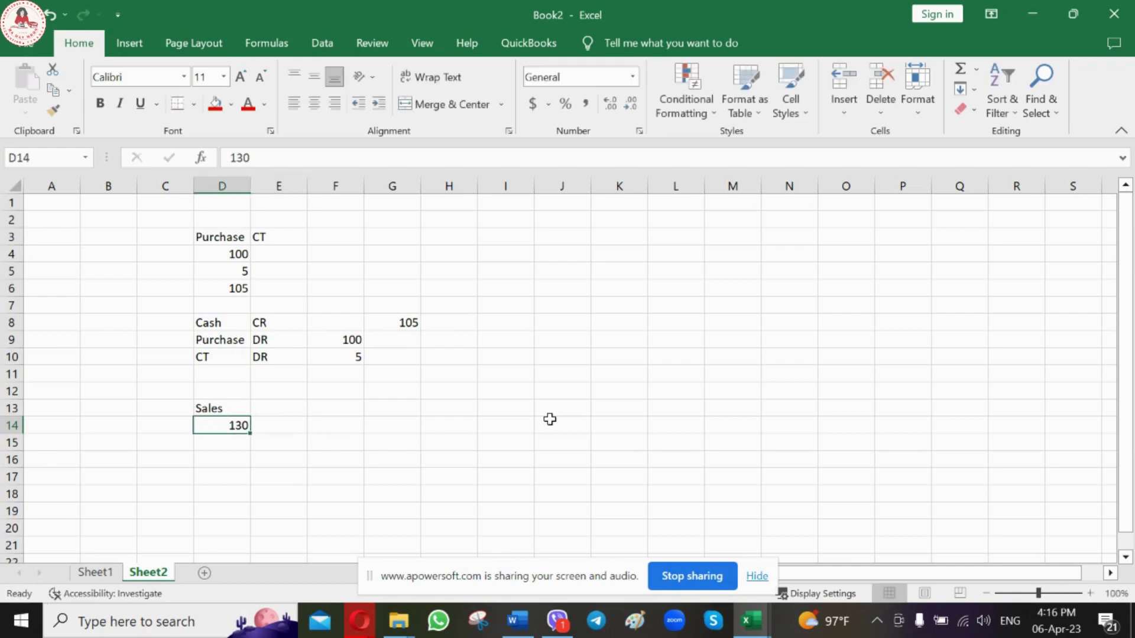
key("Down")
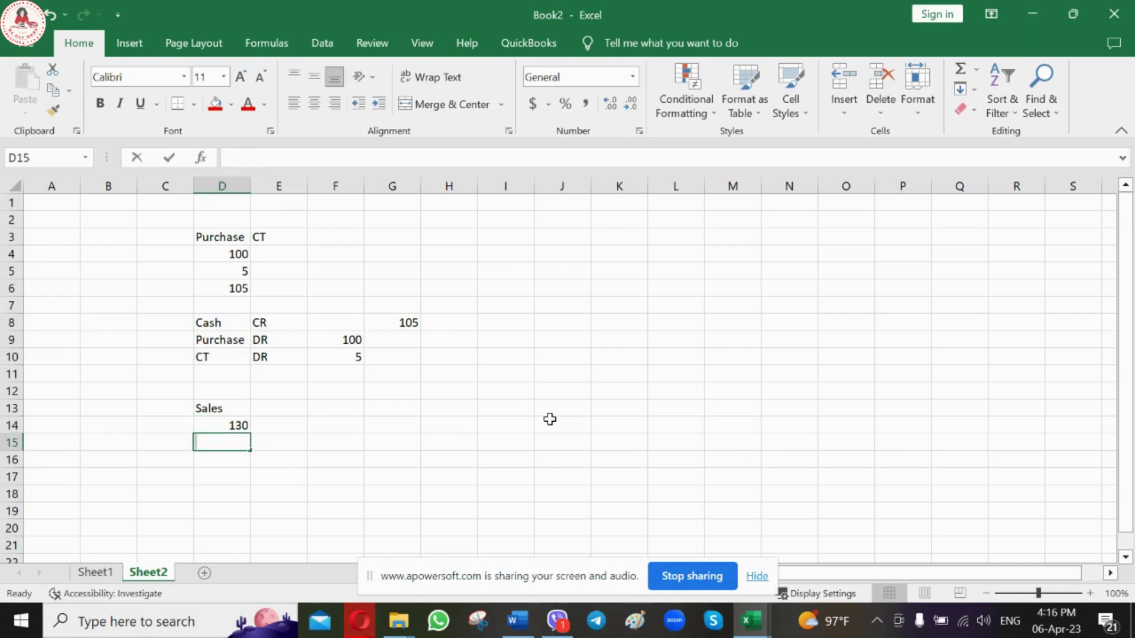
type("=")
key("Up")
type("*")
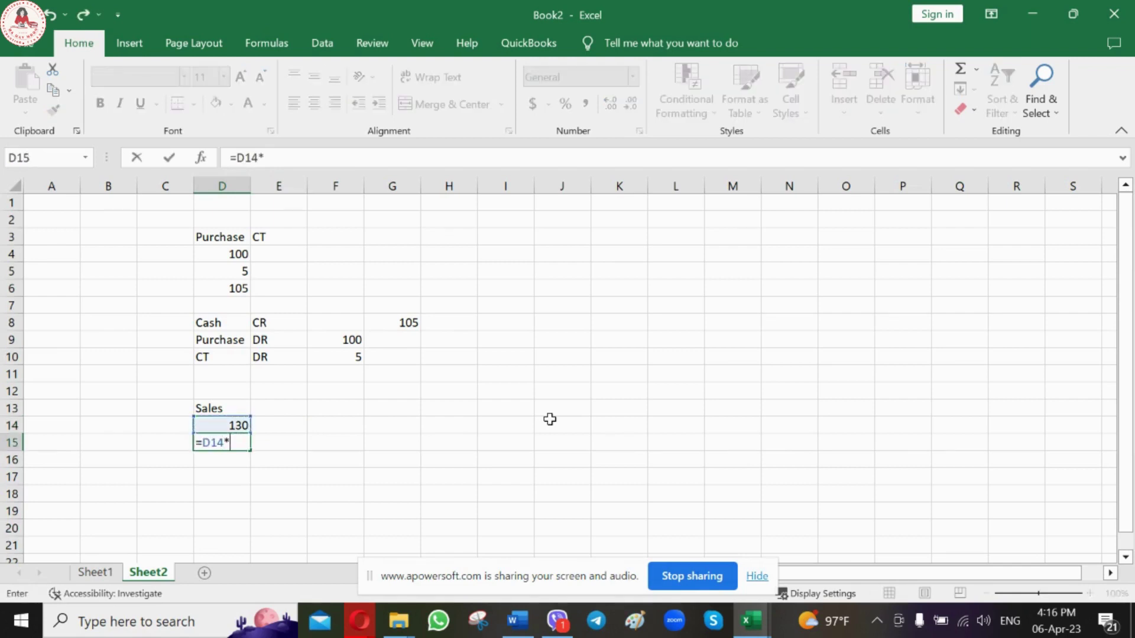
type(".05")
key("Return")
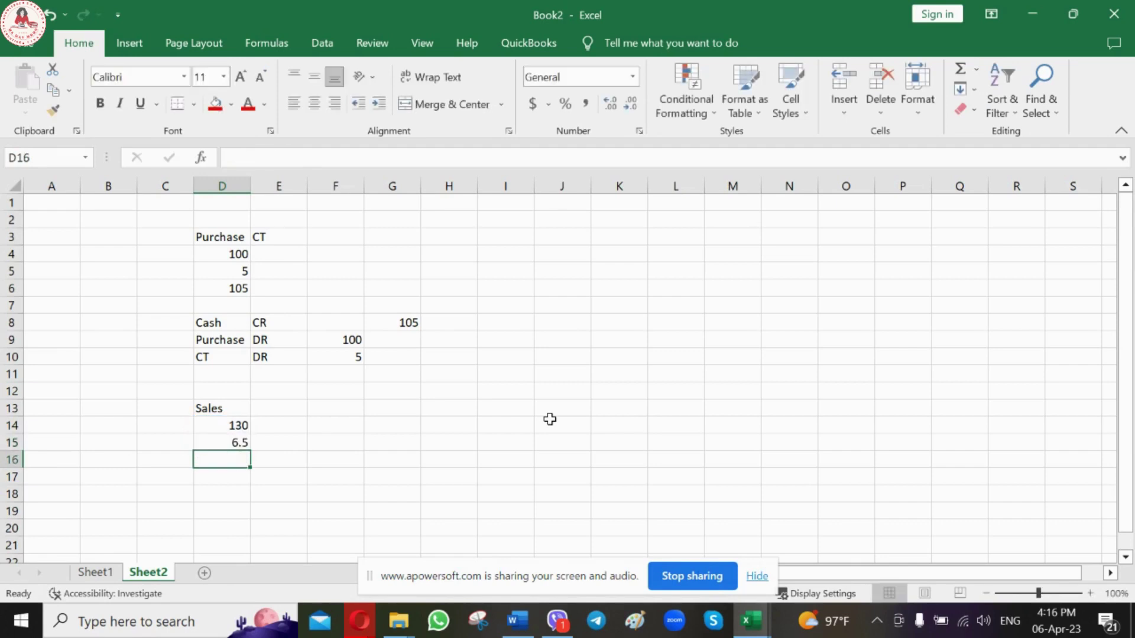
key("alt+equal")
key("Return")
key("Up")
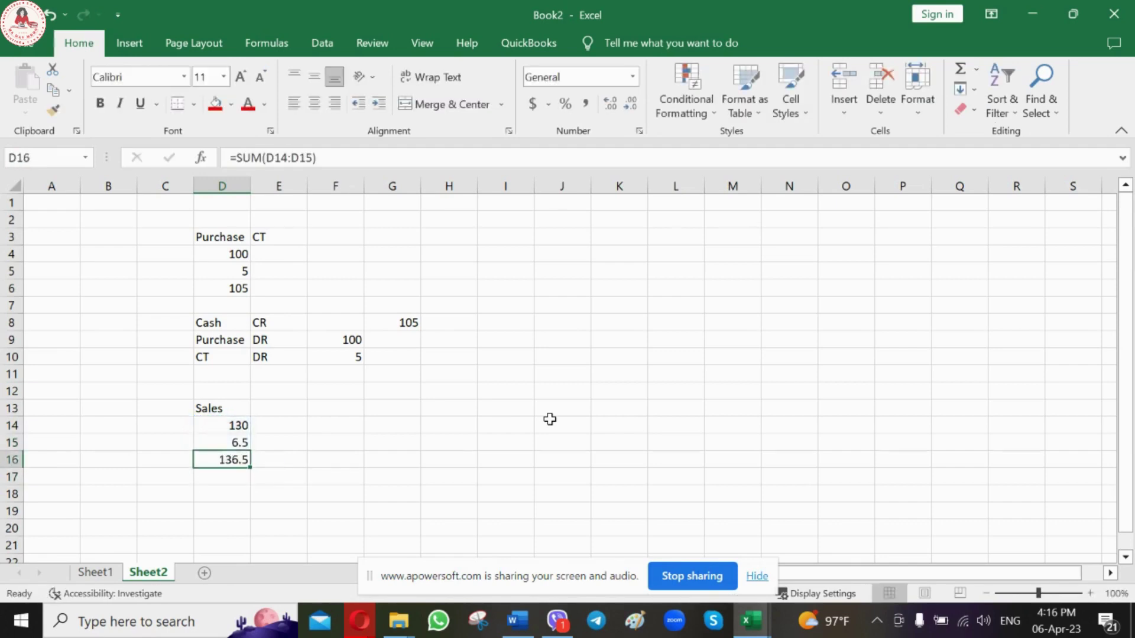
Enter Cash and DR in row 18 with the amount linked to the 136.5 total.
left_click(246, 499)
type("Ca")
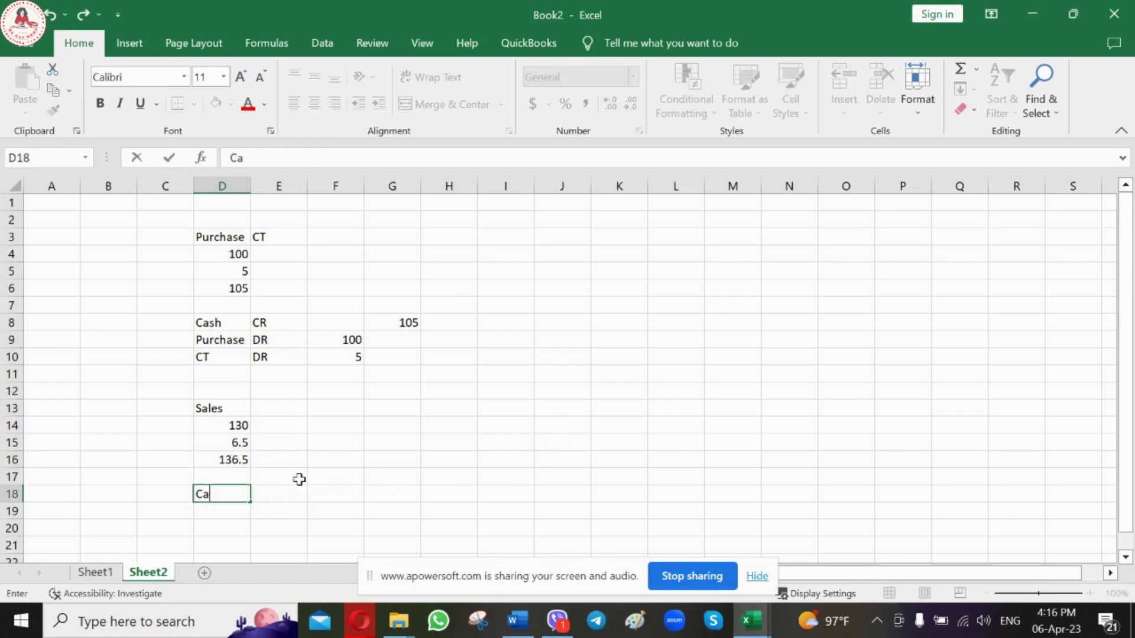
type("sh")
key("Tab")
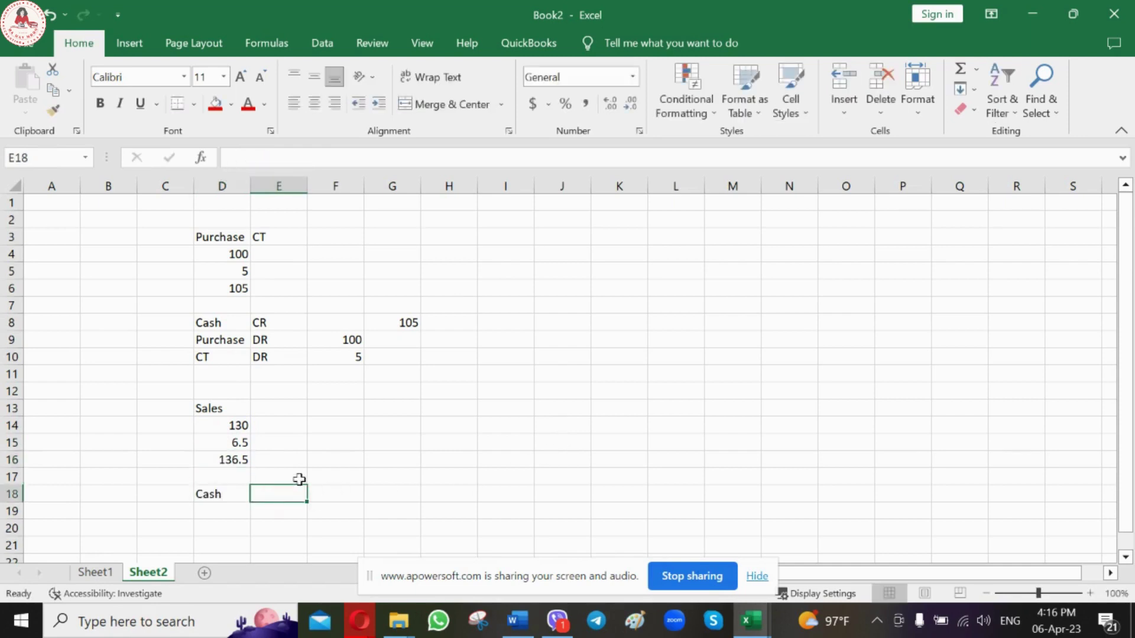
type("DR")
key("Tab")
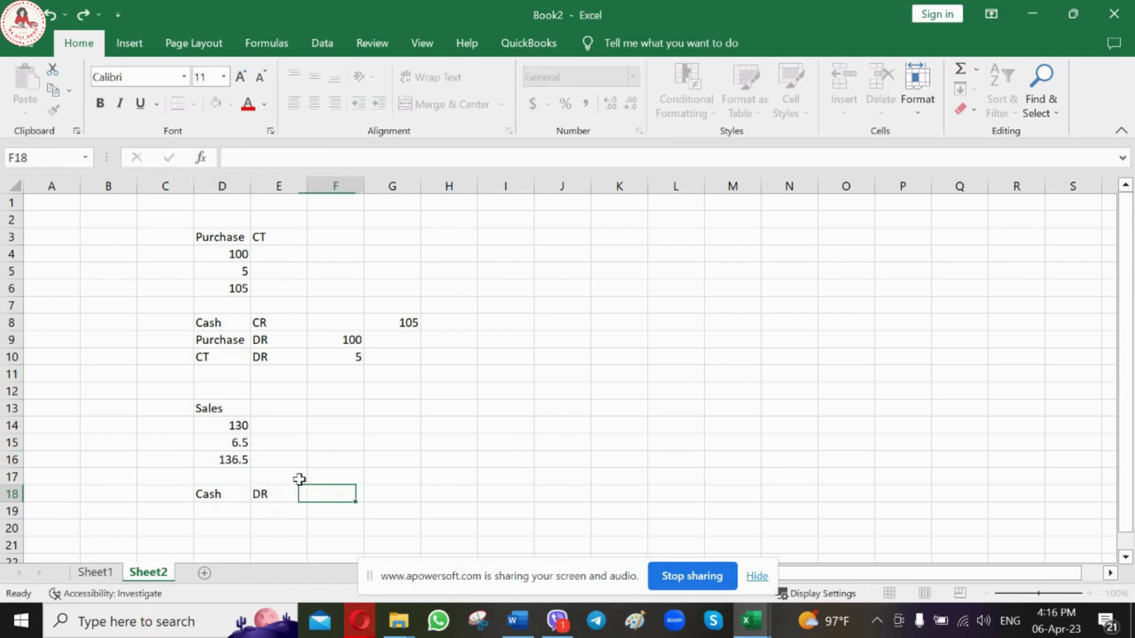
type("1")
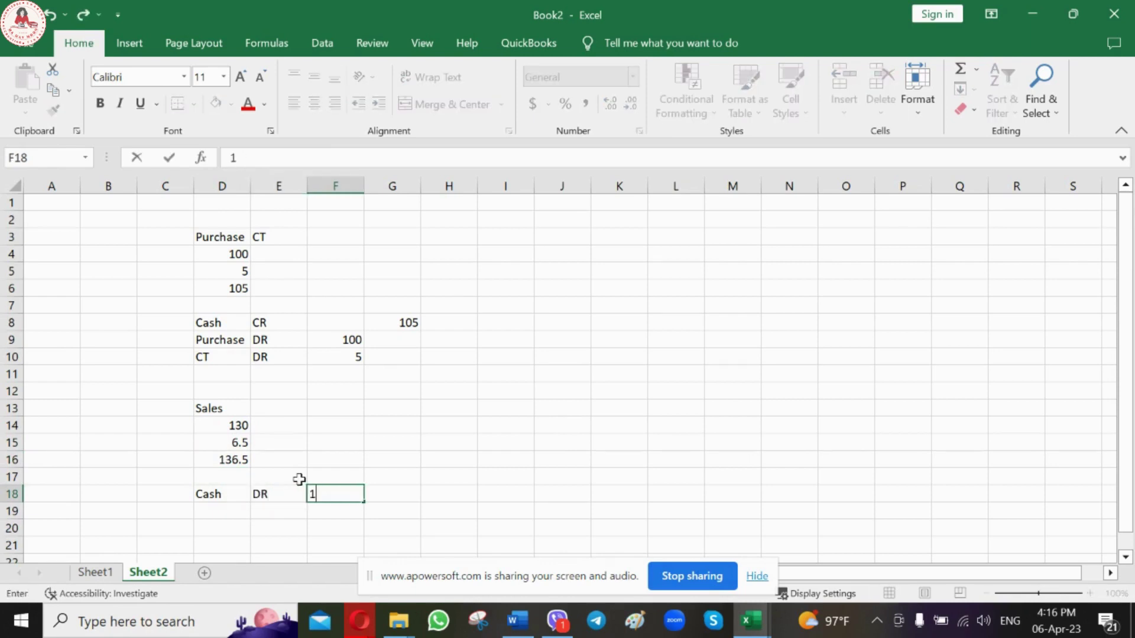
type("3")
key("Escape")
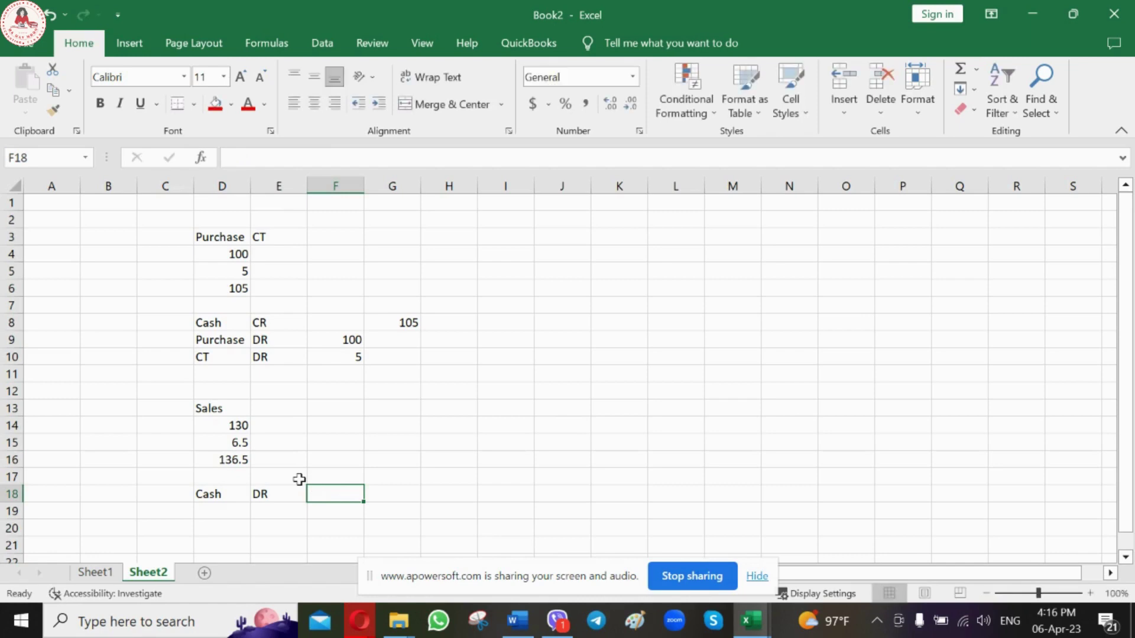
type("=")
left_click(230, 447)
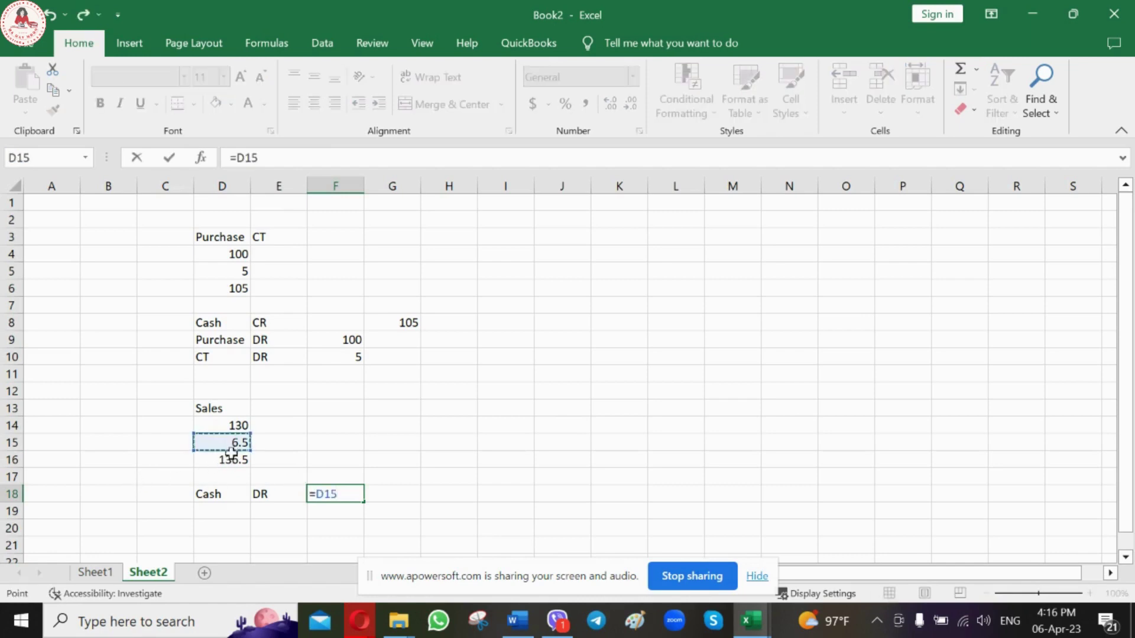
left_click(228, 460)
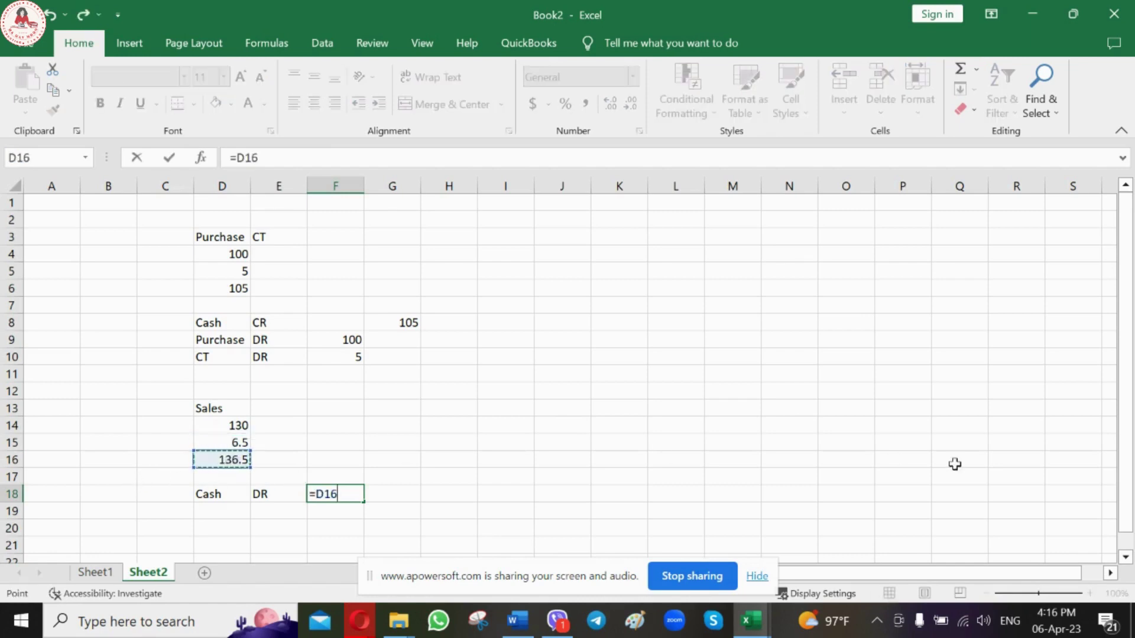
key("Return")
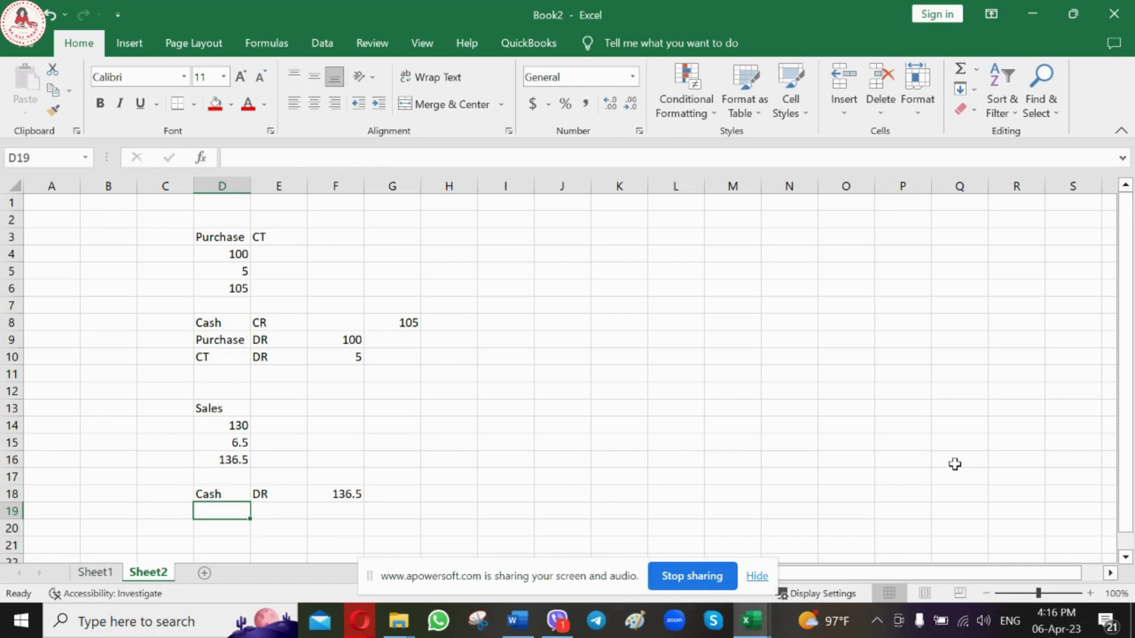
Credit Sales 130 in row 19.
type("Sales")
key("Tab")
type("C")
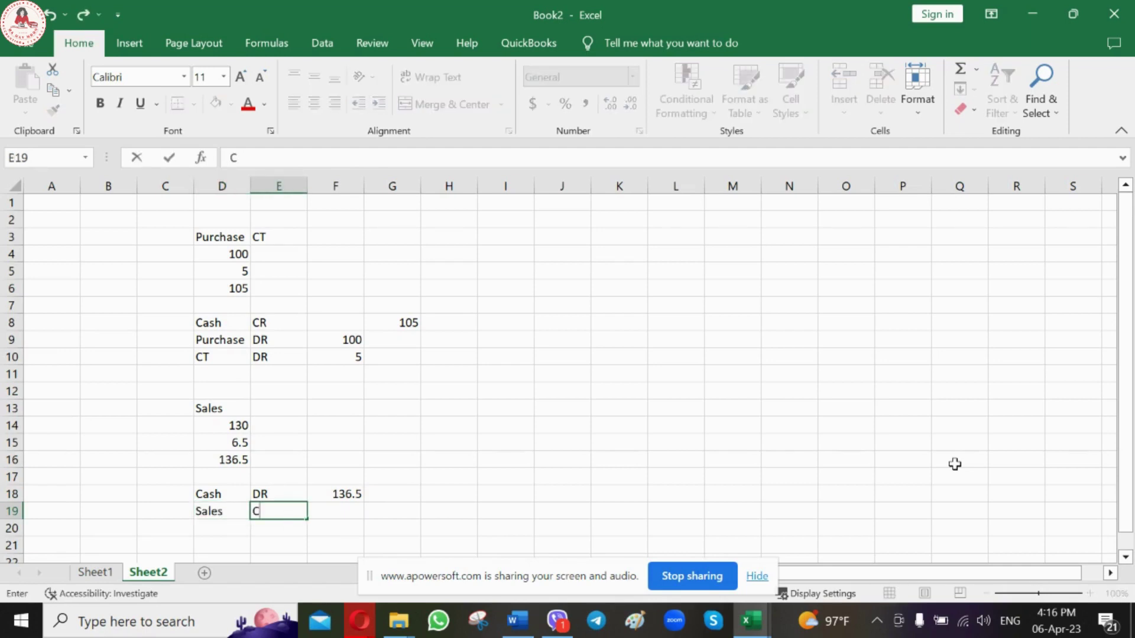
type("R")
key("Tab")
key("Tab")
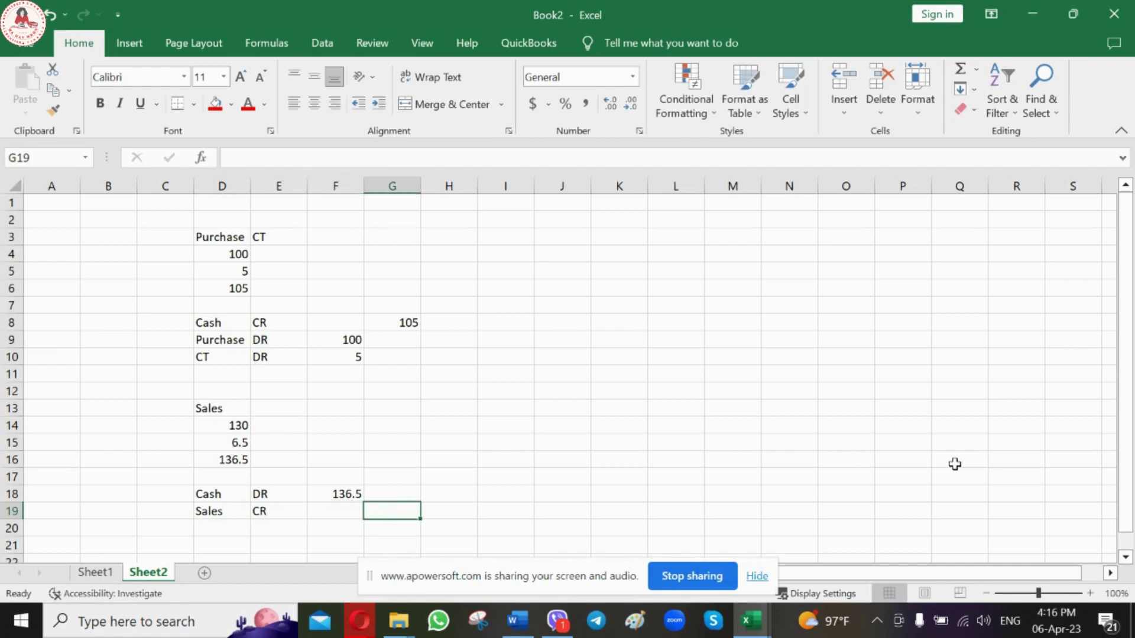
type("1")
type("30")
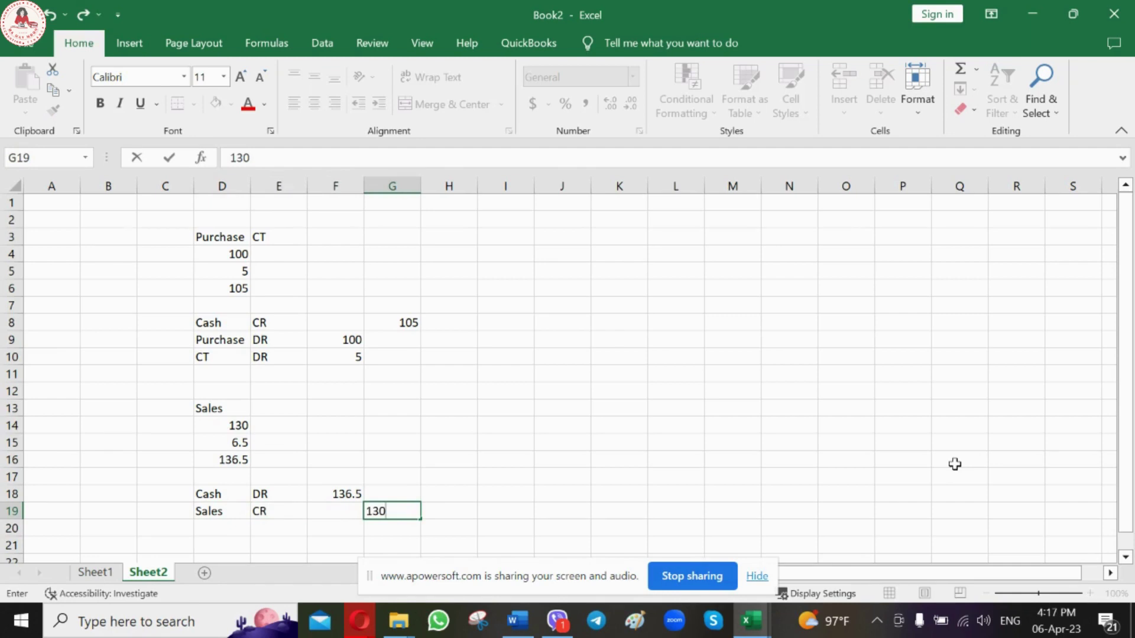
key("Return")
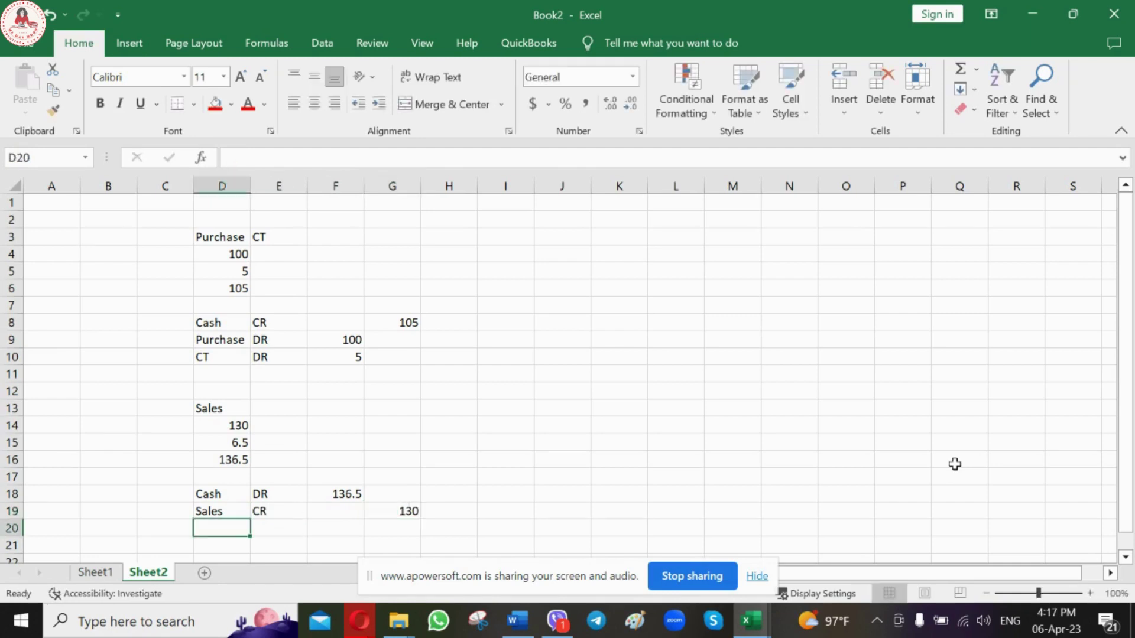
Credit CT 6.5 in row 20, then review the earlier CT debit of 5.
type("CT")
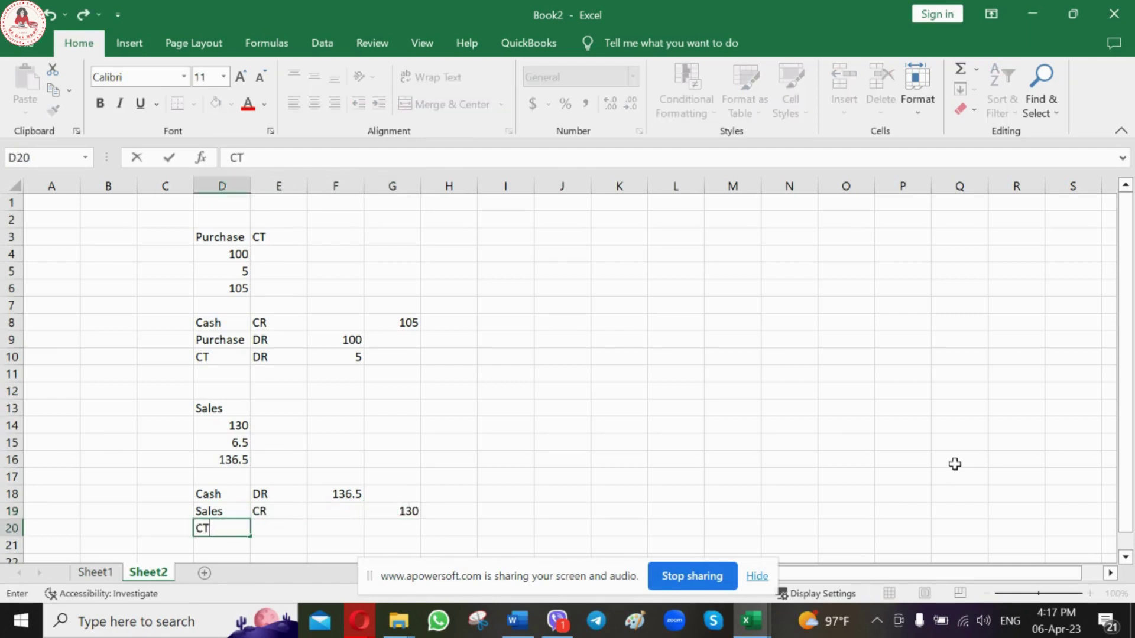
key("Tab")
type("CR")
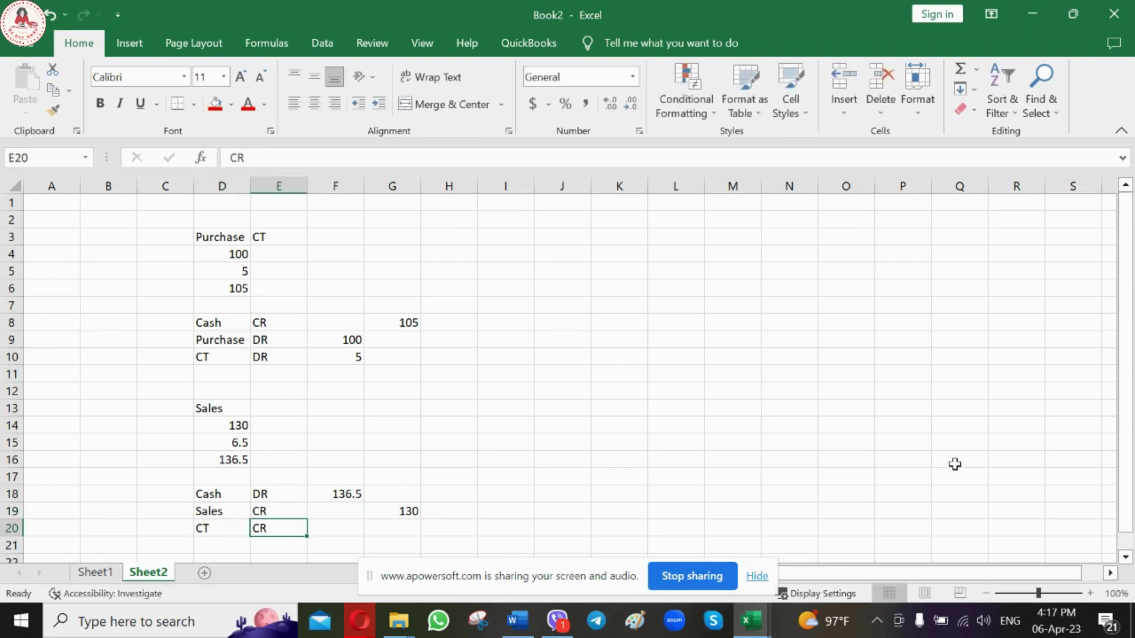
key("Tab")
key("Tab")
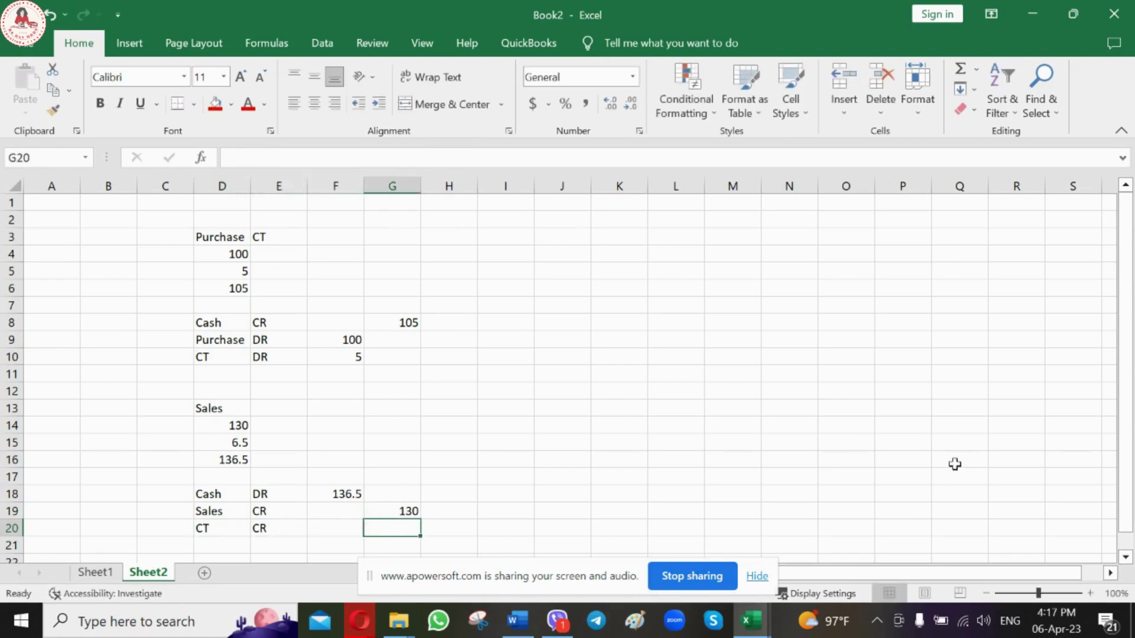
type("6.5")
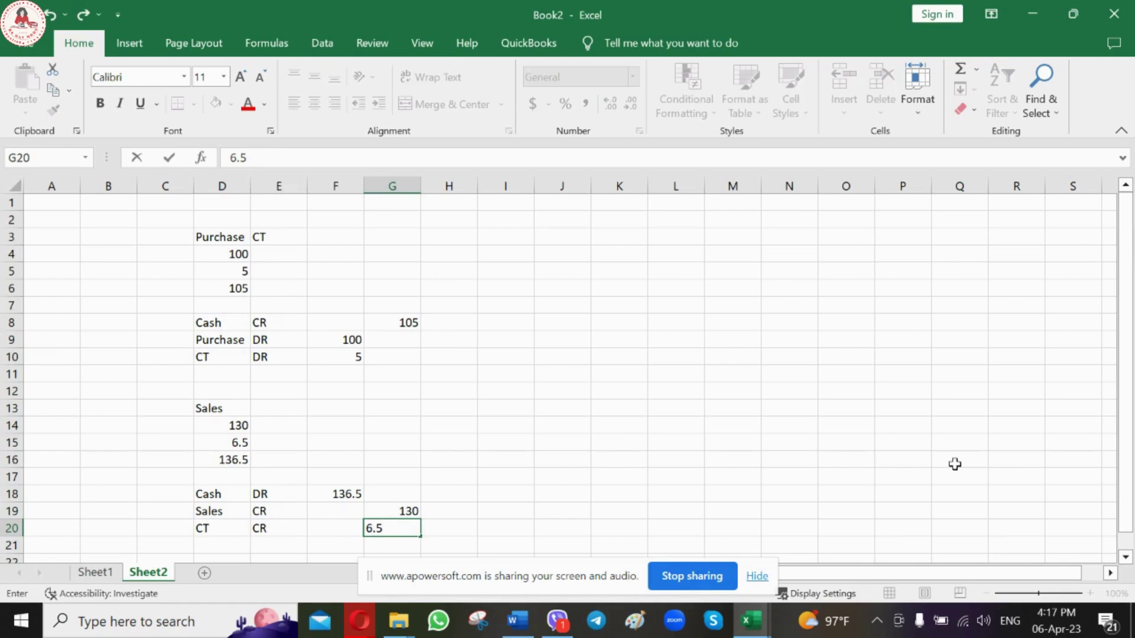
key("Return")
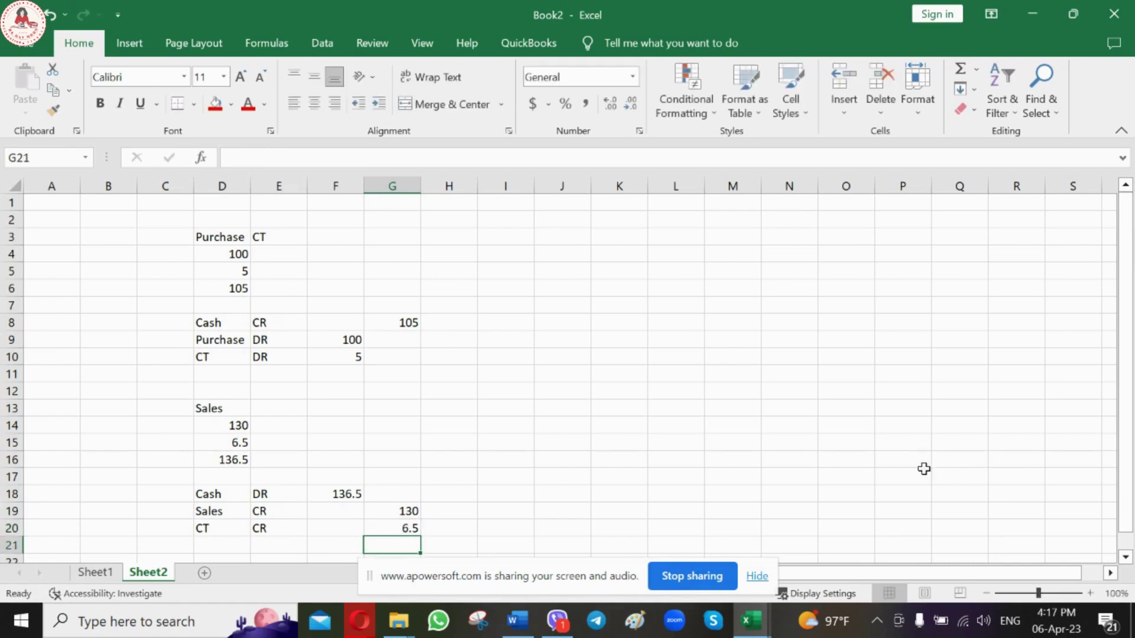
left_click(222, 361)
left_click(277, 359)
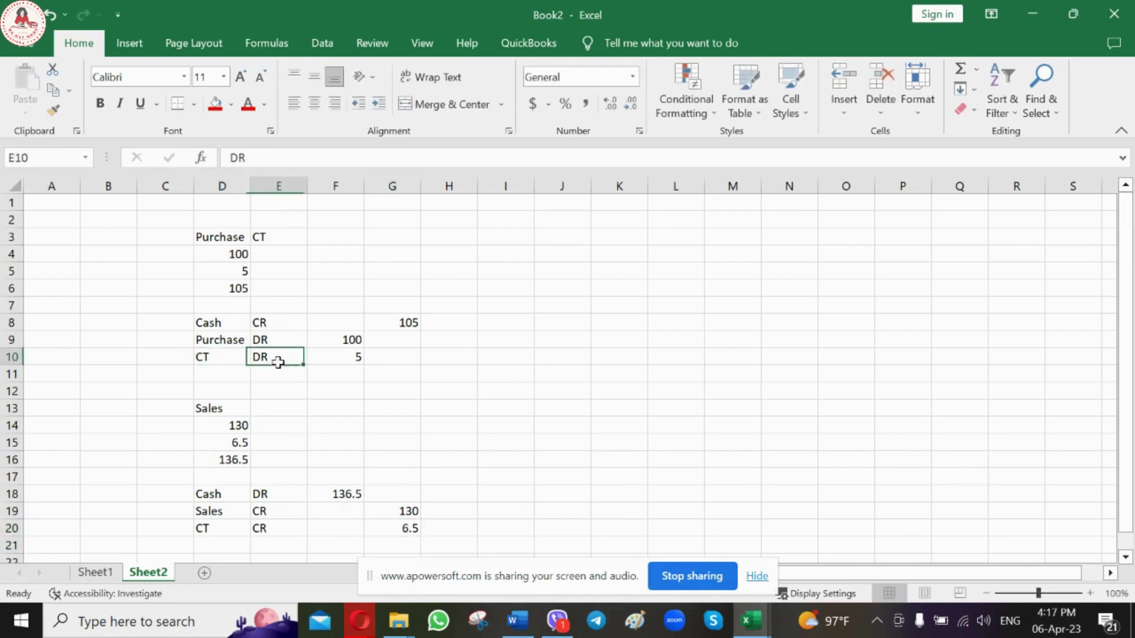
left_click(328, 360)
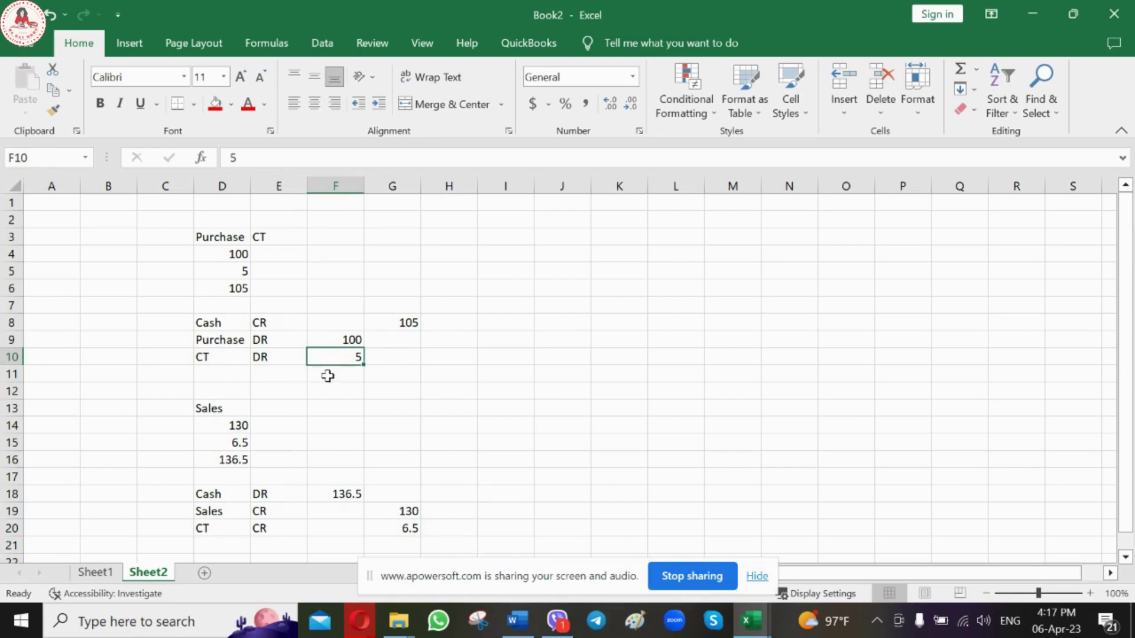
Draw a top border across J7:O18 as the T-account's horizontal rule.
left_click(570, 299)
left_click_drag(569, 298, 814, 471)
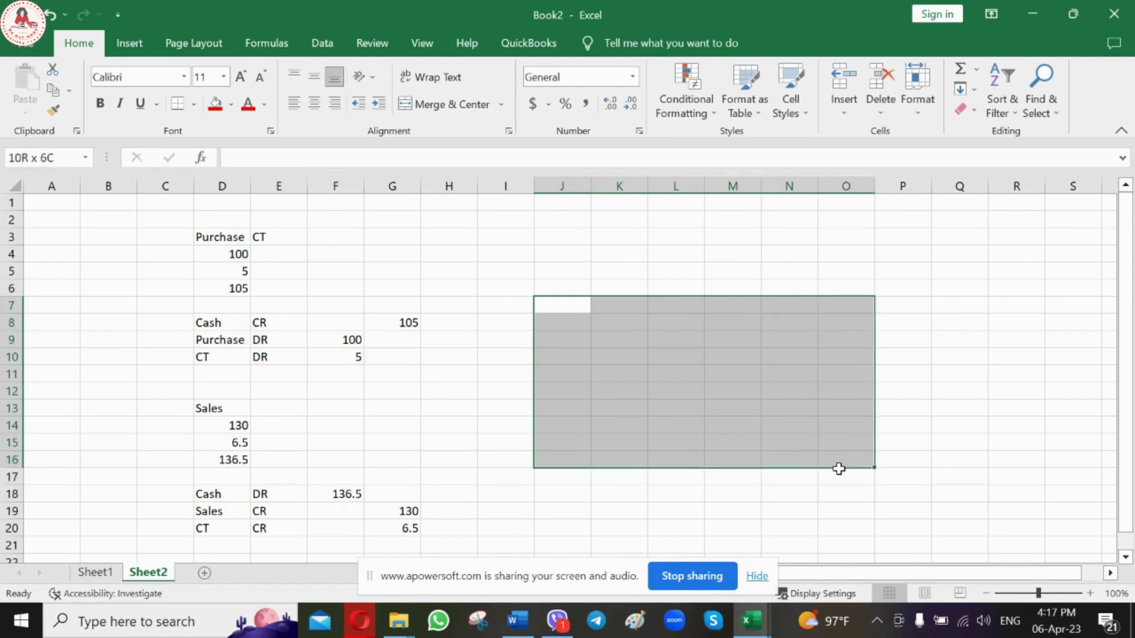
left_click_drag(814, 472, 838, 491)
left_click(194, 104)
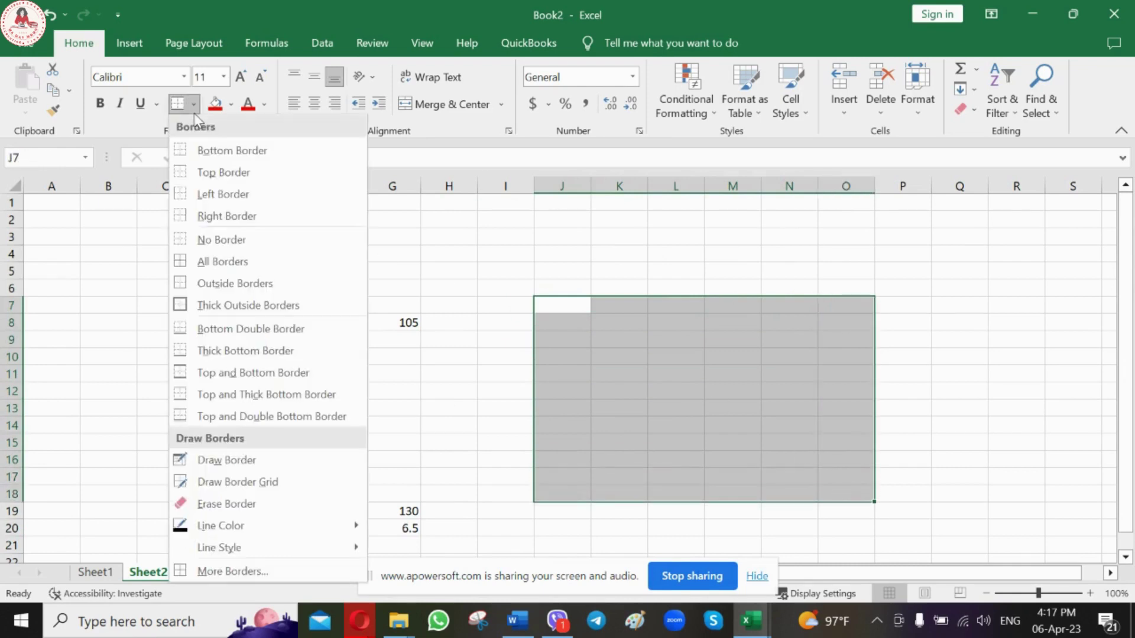
left_click(223, 172)
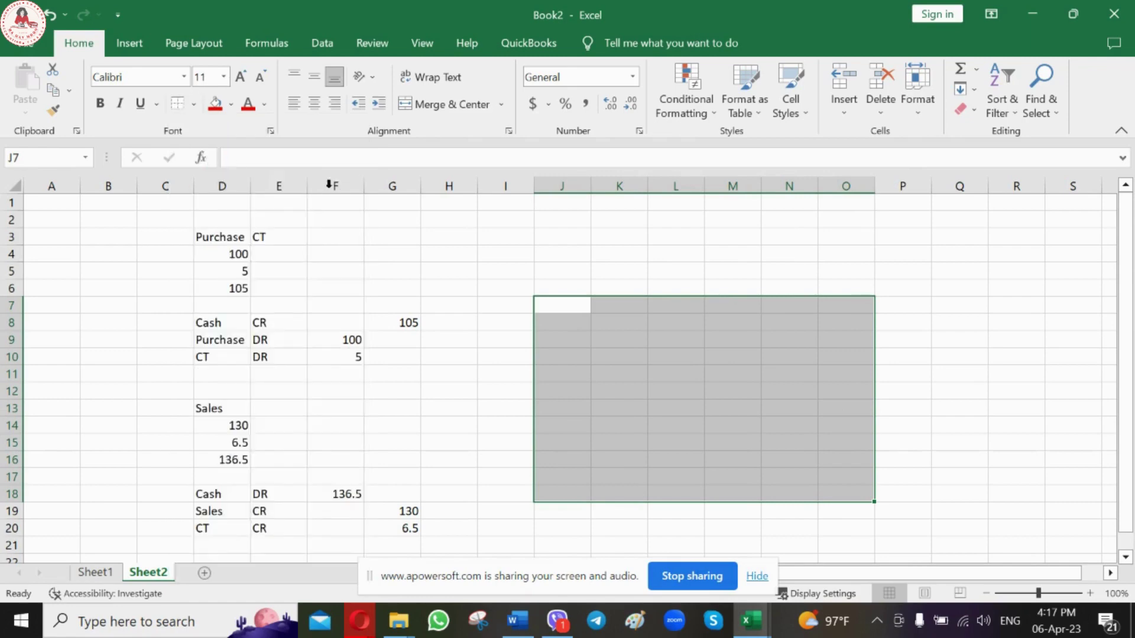
left_click(707, 343)
Add a right border down L7:L16 as the divider and title it CT in L6.
left_click_drag(674, 304, 694, 464)
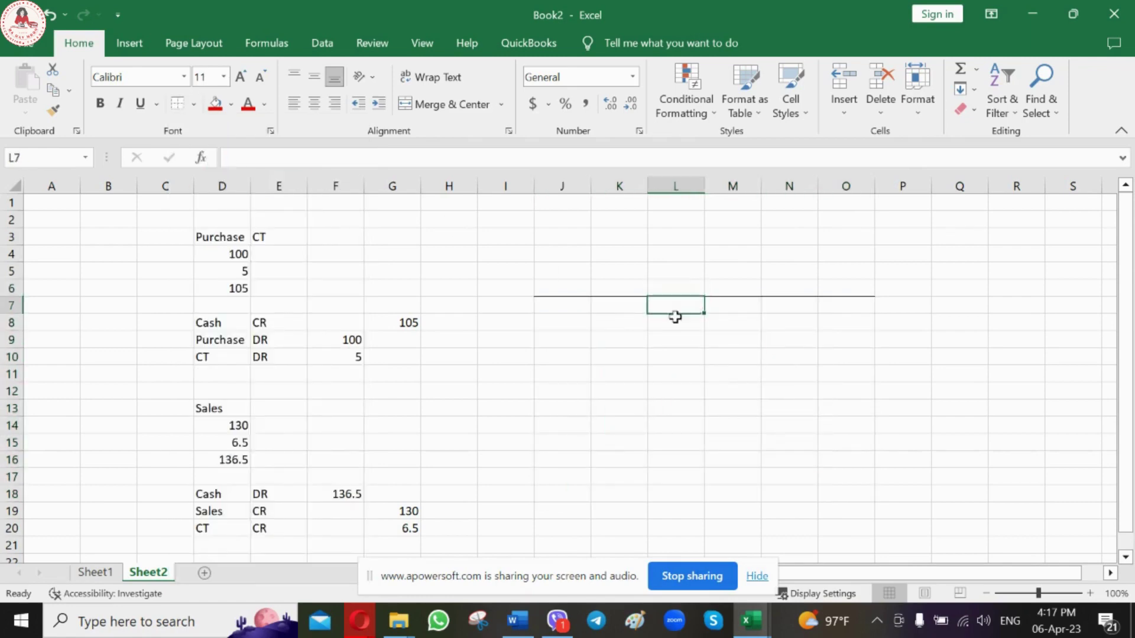
left_click(193, 104)
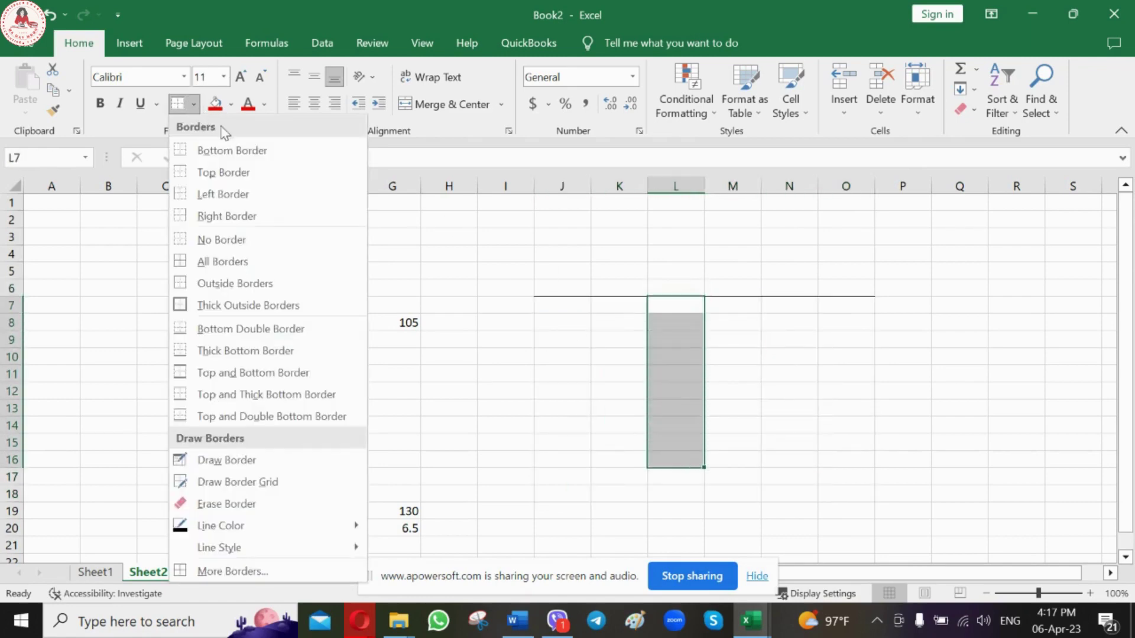
left_click(235, 226)
left_click(758, 241)
left_click(679, 286)
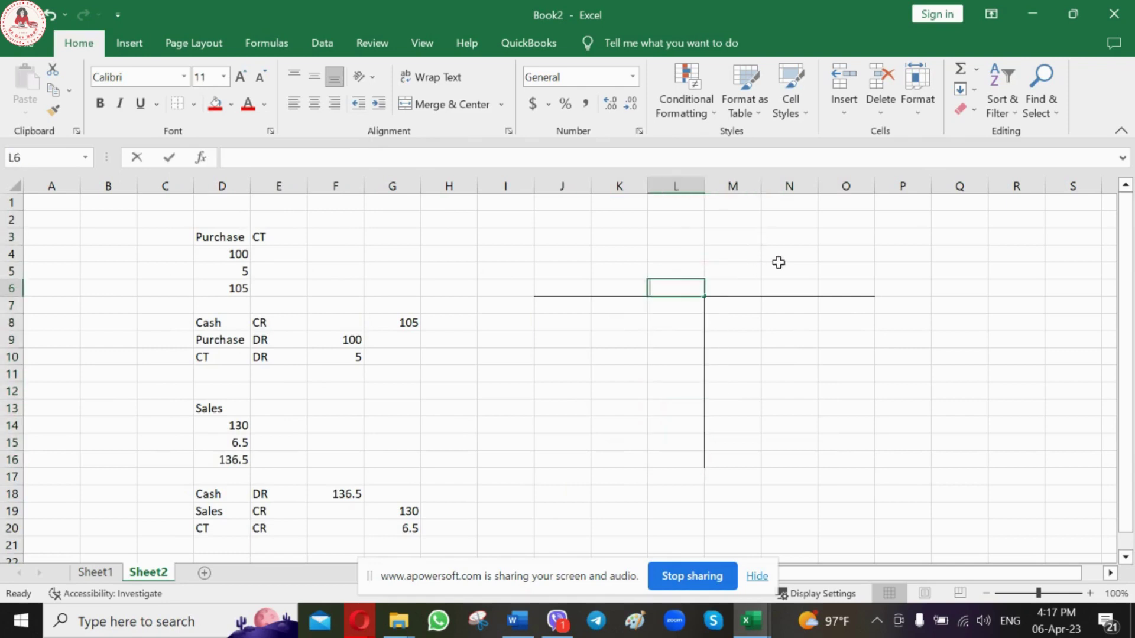
type("CT")
key("Return")
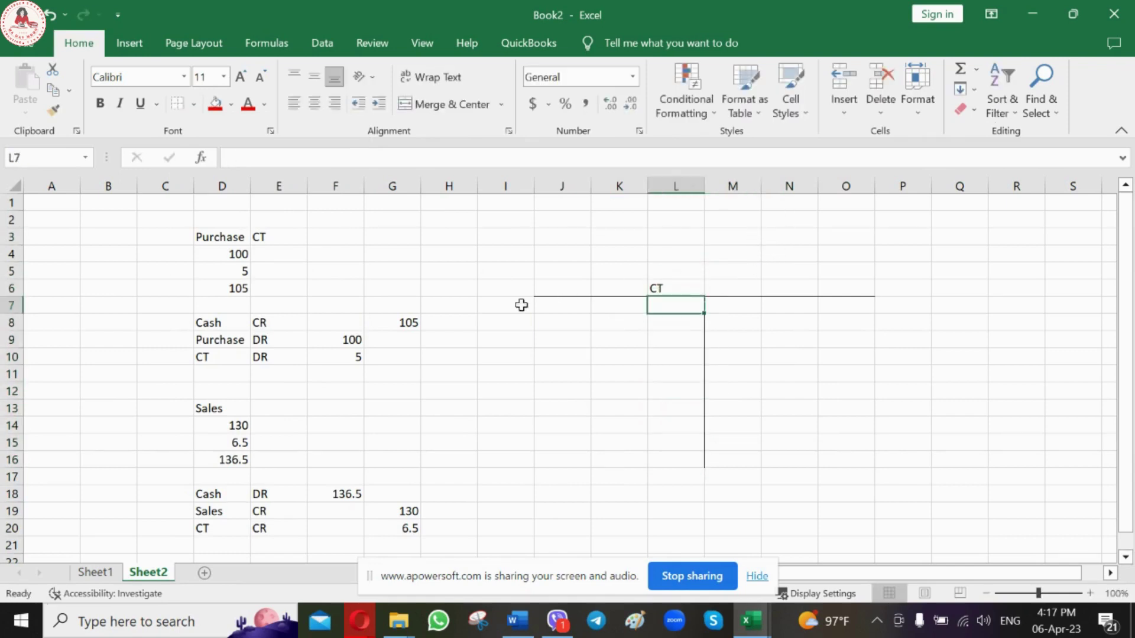
Check the purchase entry's CT debit of 5, then select the first debit cell under CT.
left_click(228, 361)
left_click(279, 357)
left_click(322, 357)
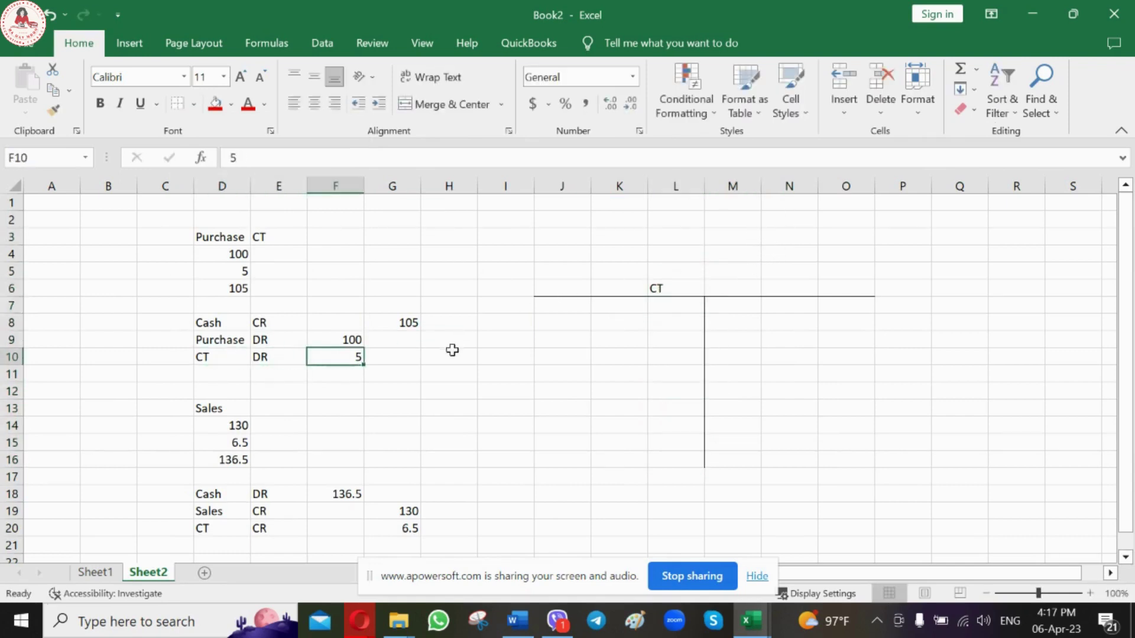
left_click(674, 305)
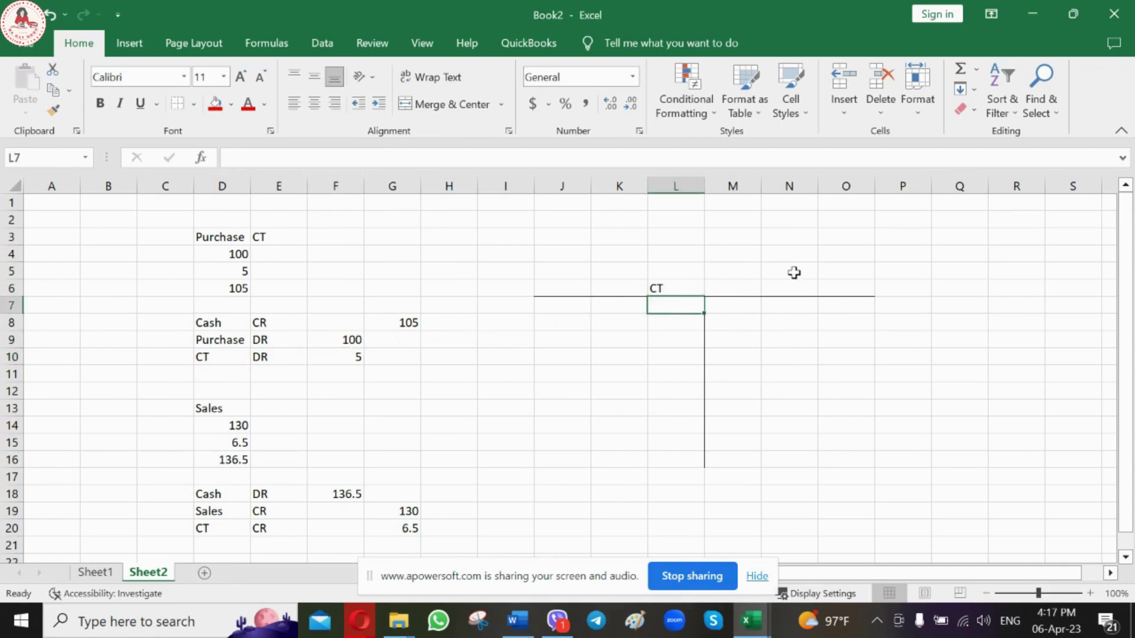
Post Purchase 5 on the CT debit side, with 5 in L7 and the label in J7.
type("5")
key("Return")
key("Left")
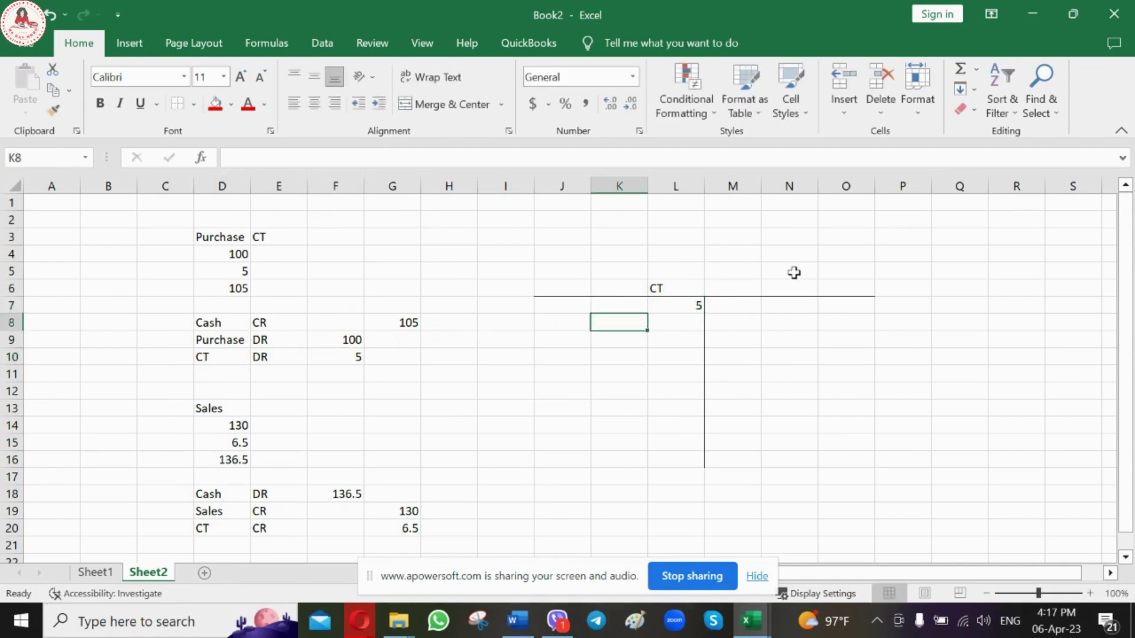
key("Up")
key("Left")
type("Oy")
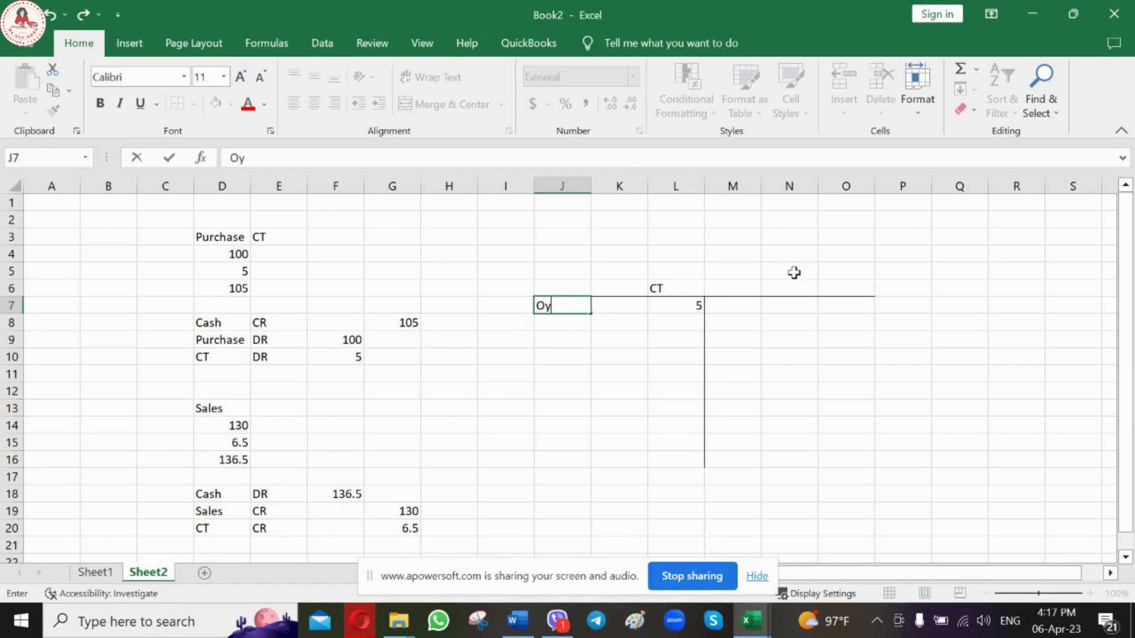
key("BackSpace")
key("BackSpace")
type("Purcahse")
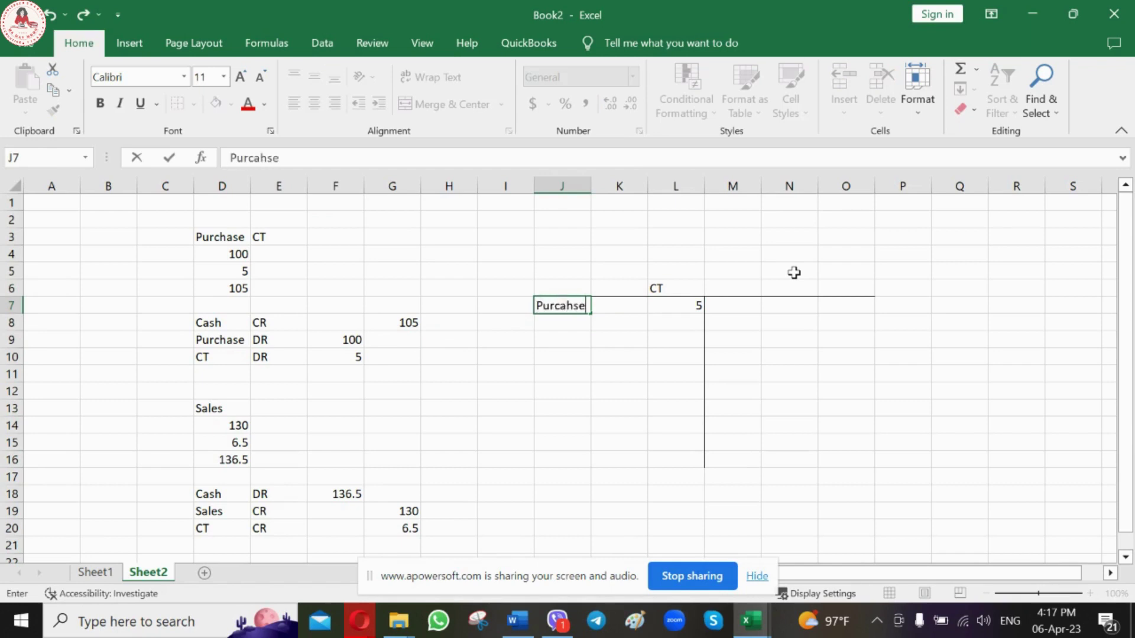
key("BackSpace")
key("BackSpace")
key("BackSpace")
key("BackSpace")
type("a")
key("BackSpace")
type("hase")
key("Return")
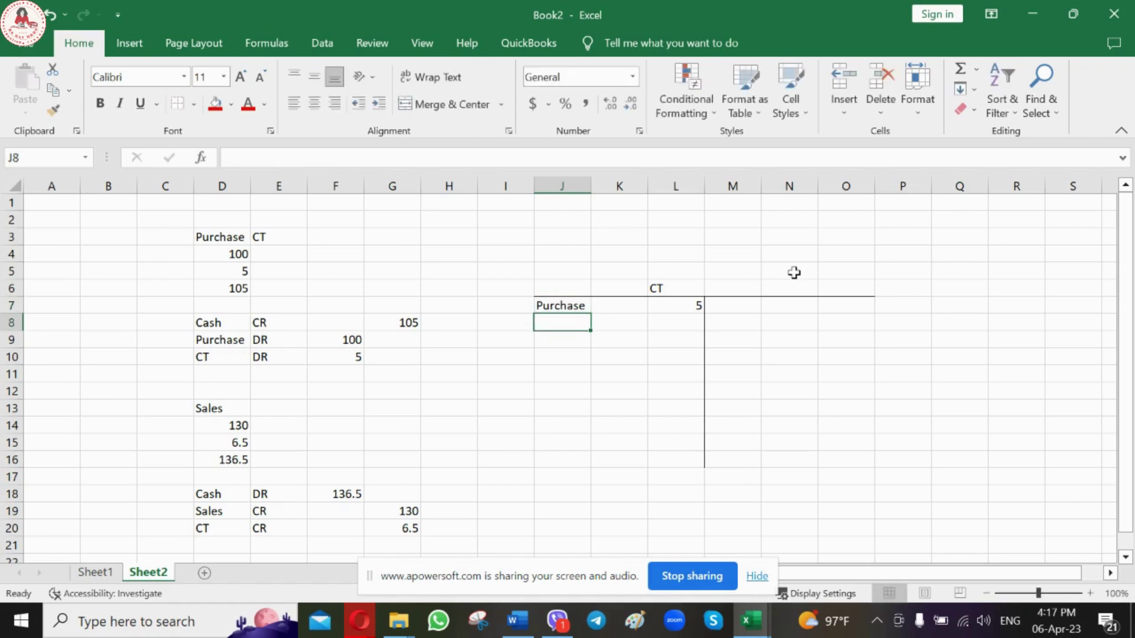
Post sales 6.5 on the CT credit side, with 6.5 in O8 and the label in M8.
scroll(343, 505, "down", 1)
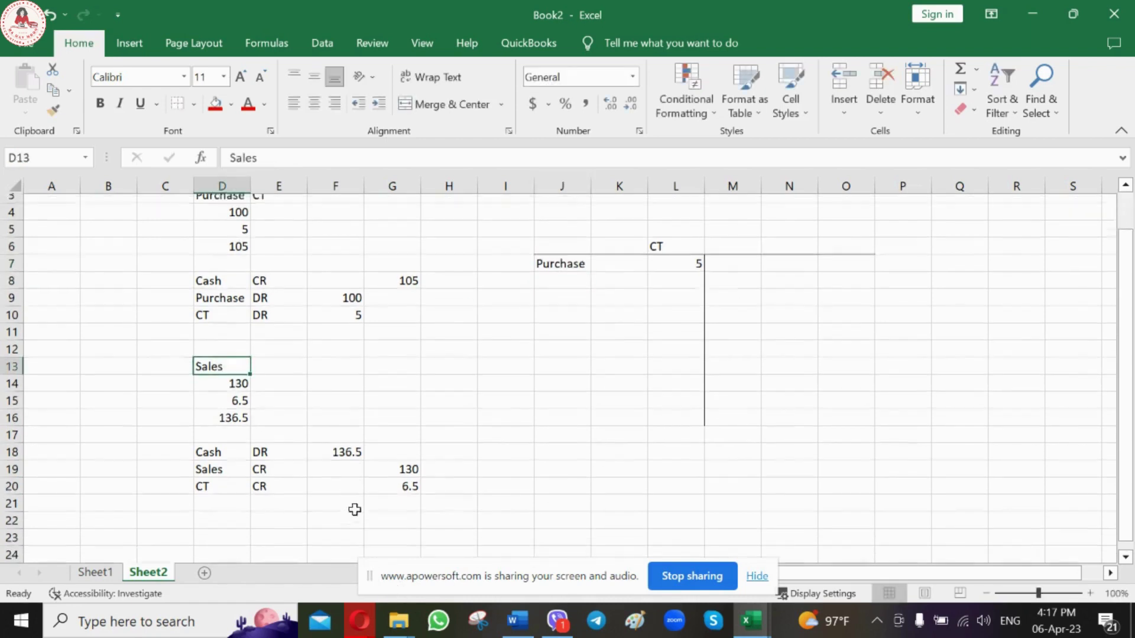
left_click(800, 259)
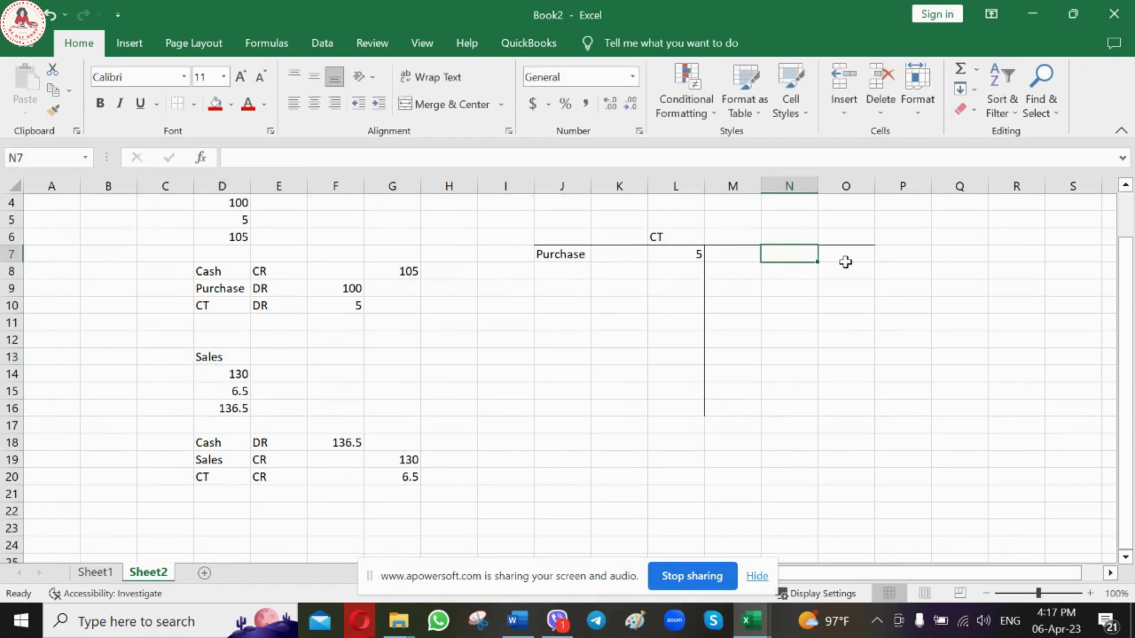
left_click(844, 269)
type("6.5")
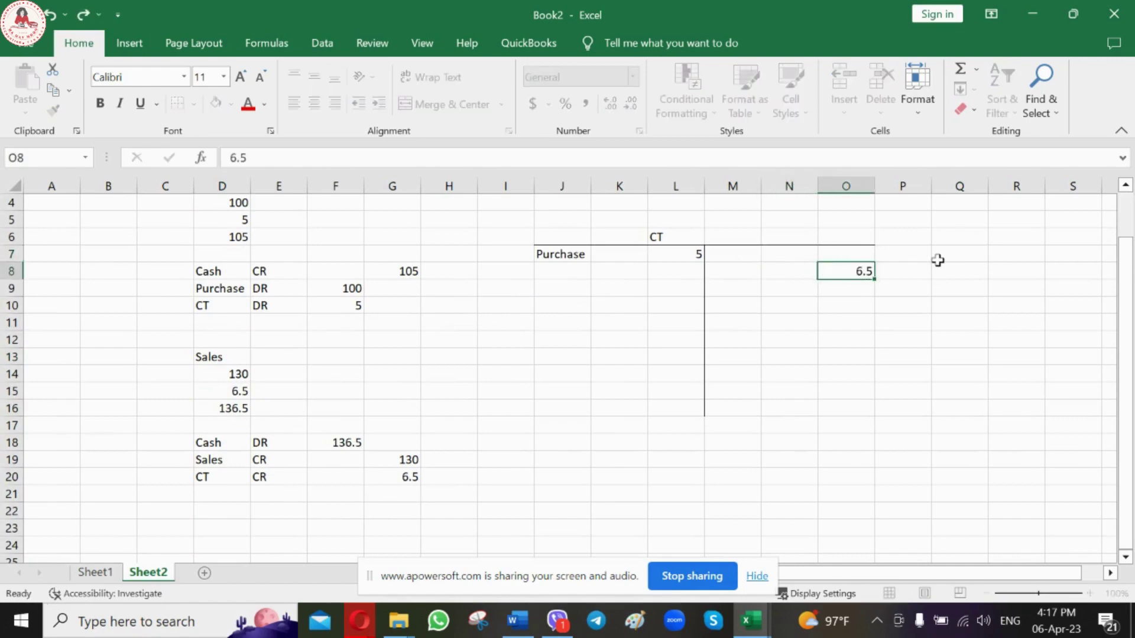
key("Left")
key("Left")
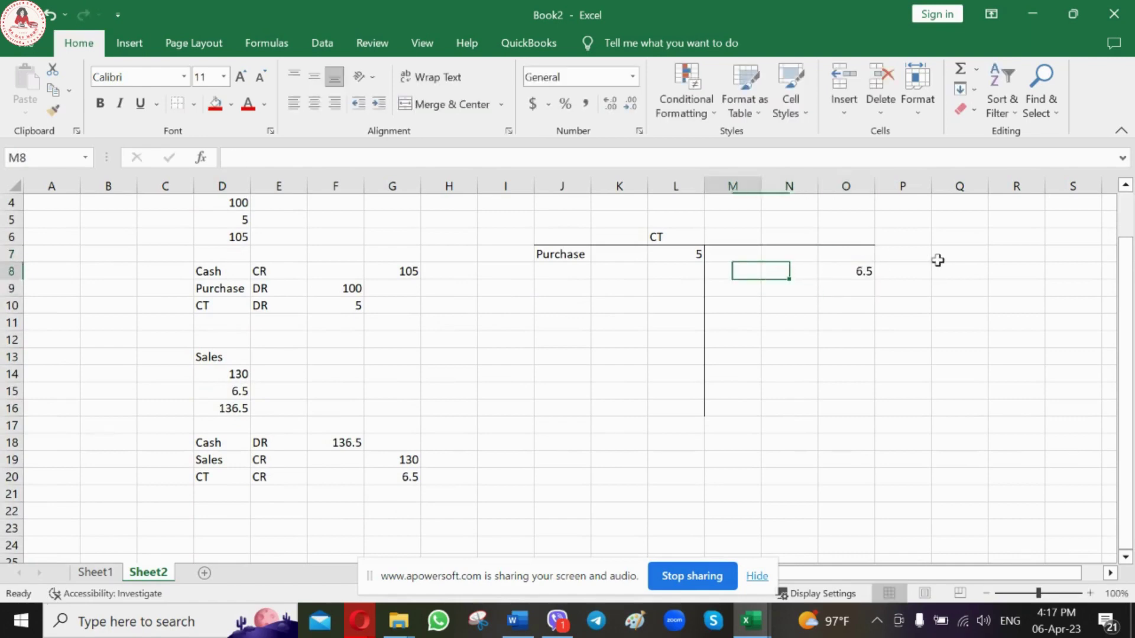
type("sales")
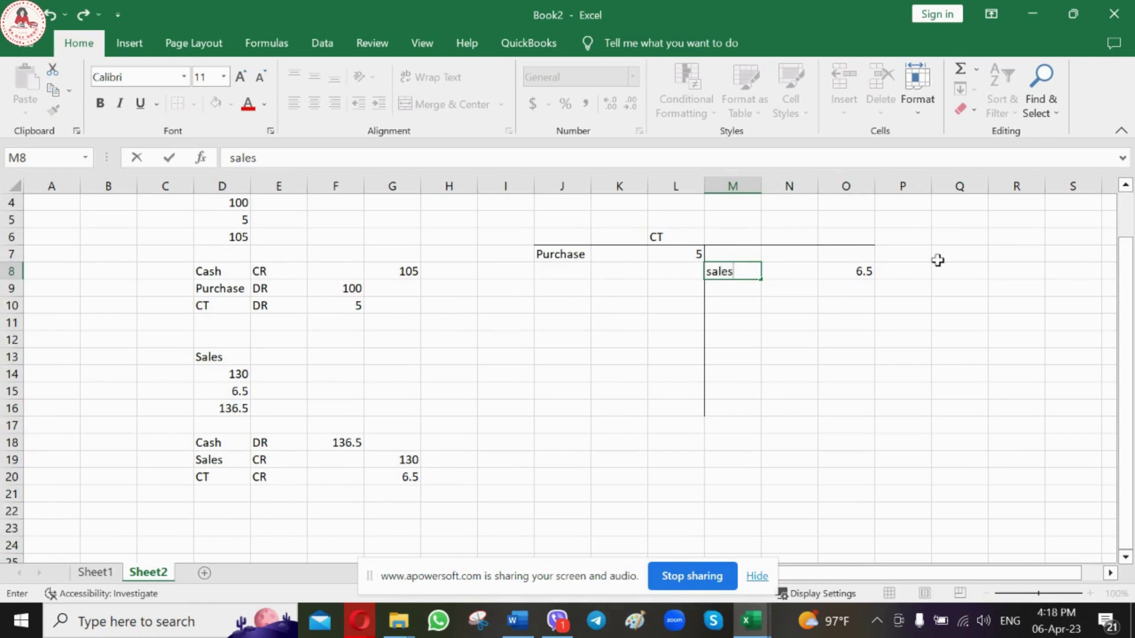
key("Return")
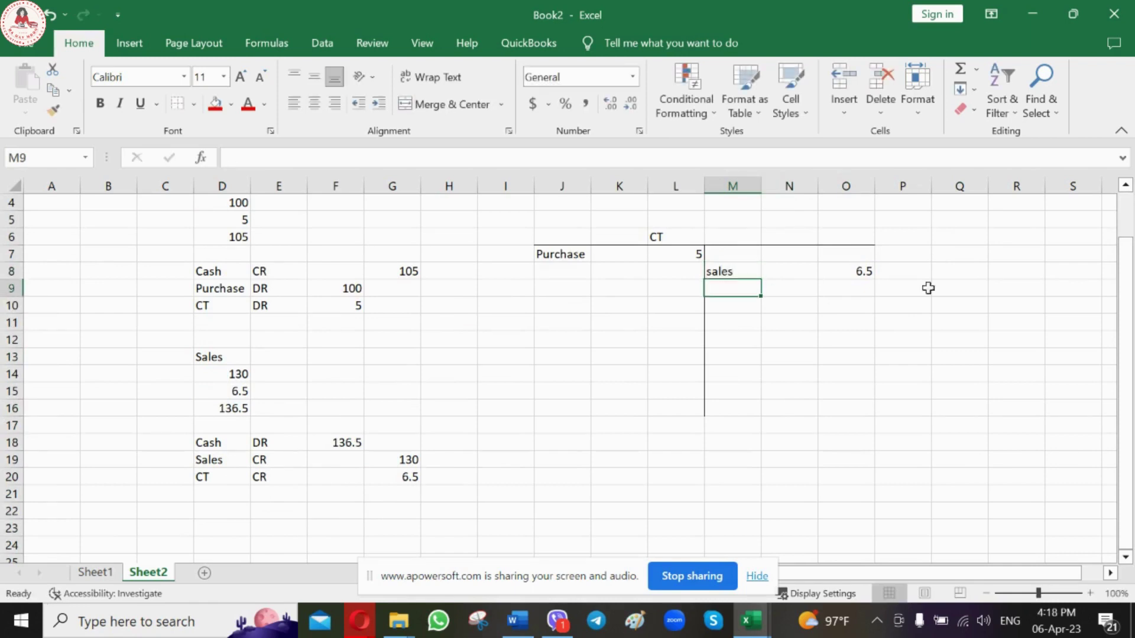
key("Up")
key("Left")
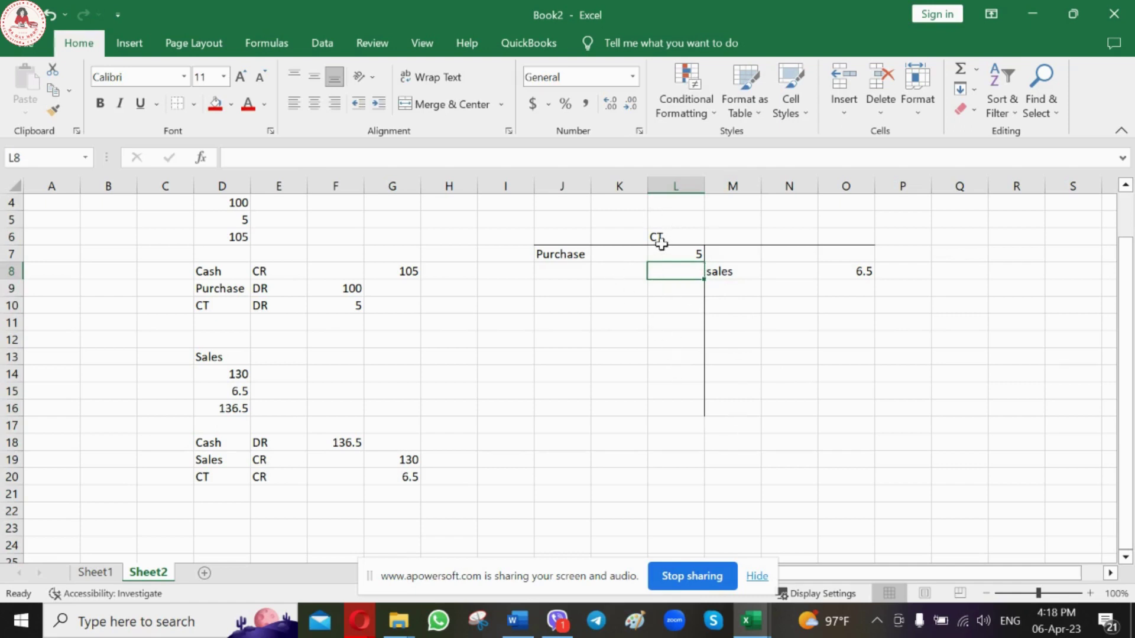
left_click(661, 242)
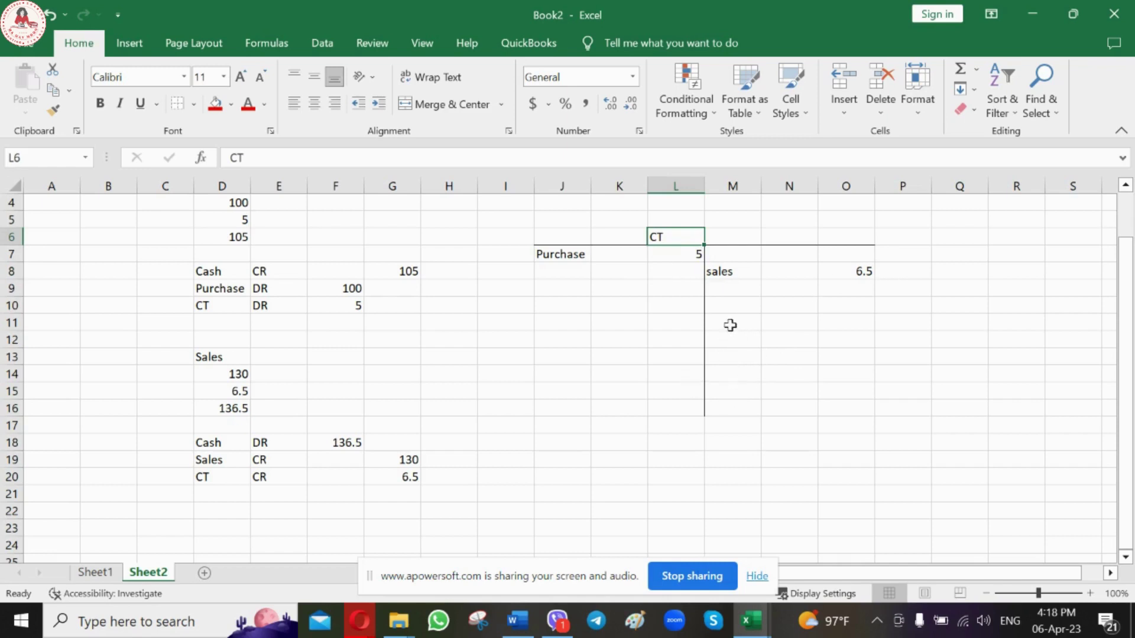
Enter the CT balance formula =O8-L7 (1.5) in L14 and label it Cash in J14.
left_click(684, 372)
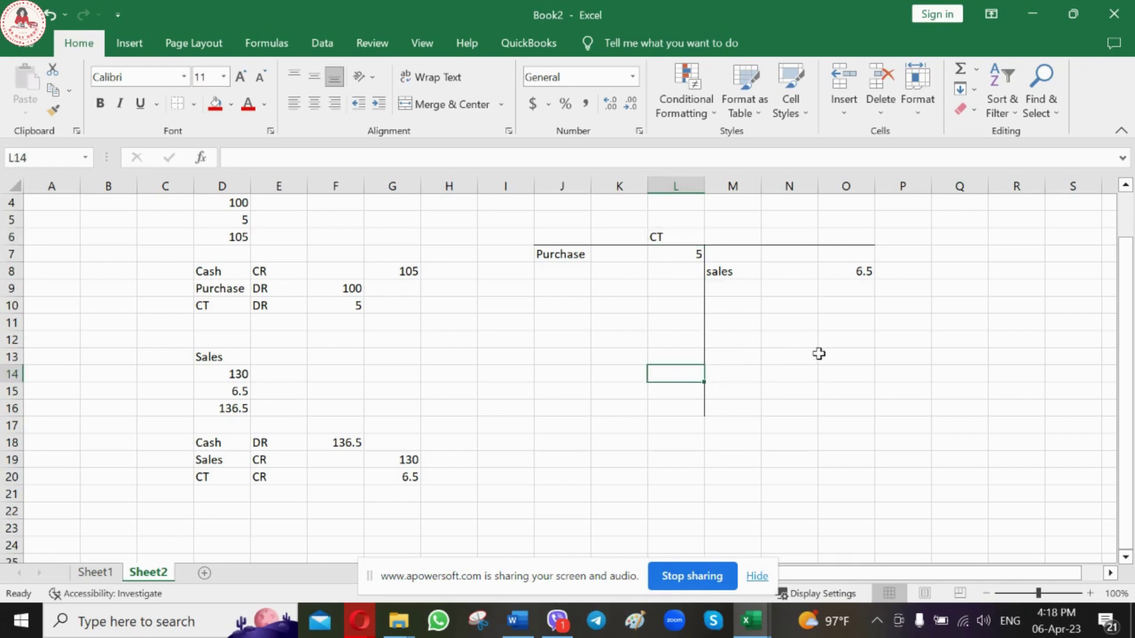
type("=")
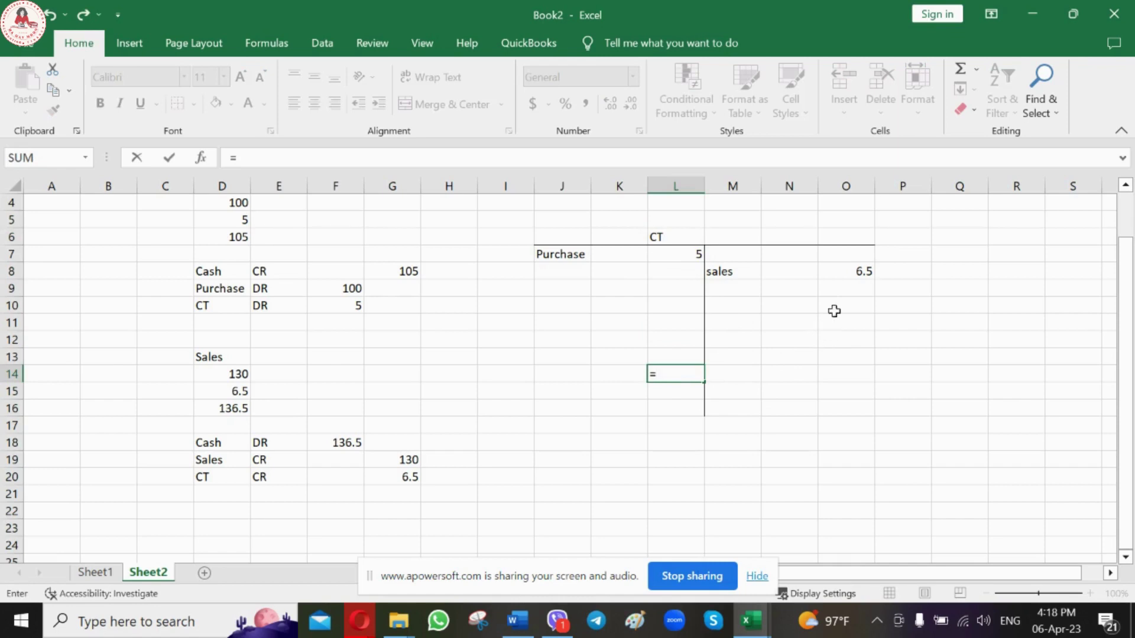
left_click(848, 274)
type("-")
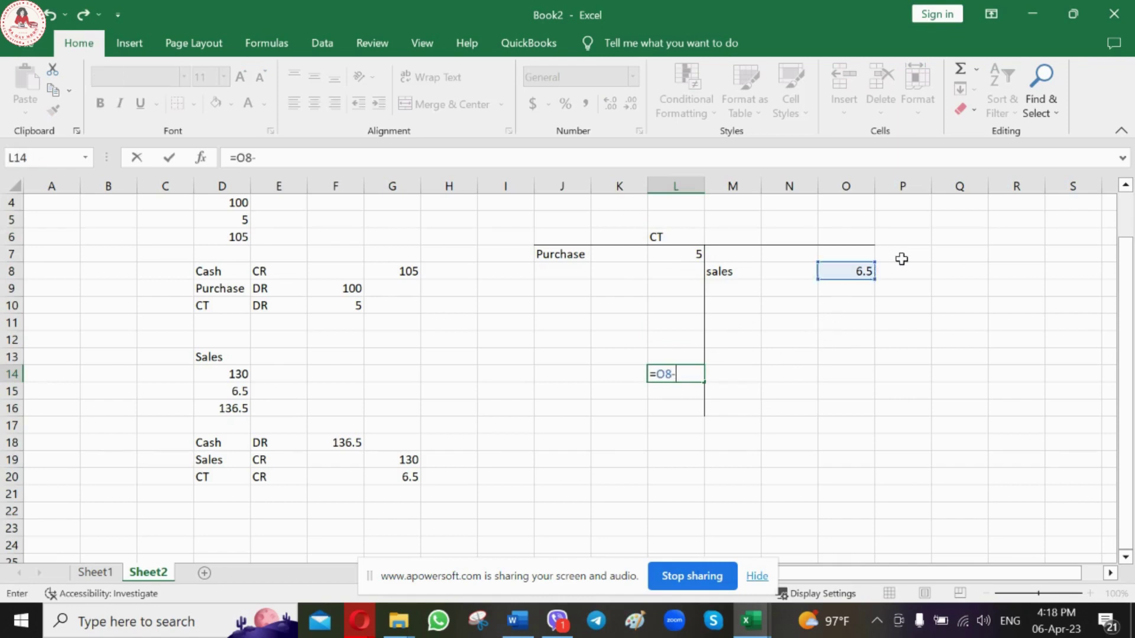
left_click(697, 256)
key("Return")
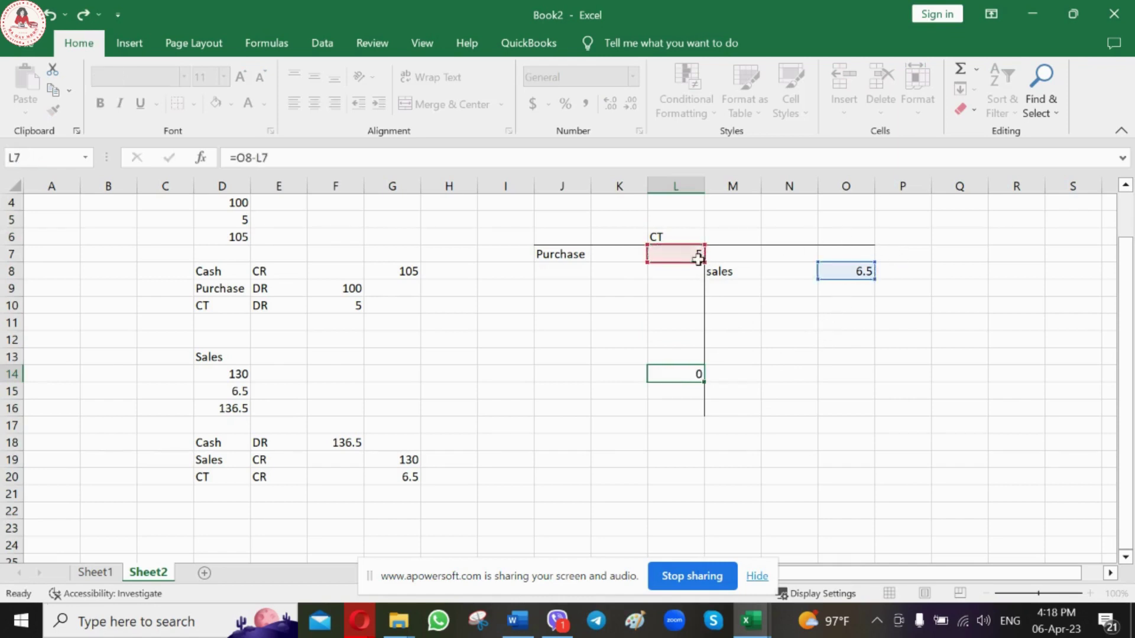
key("Up")
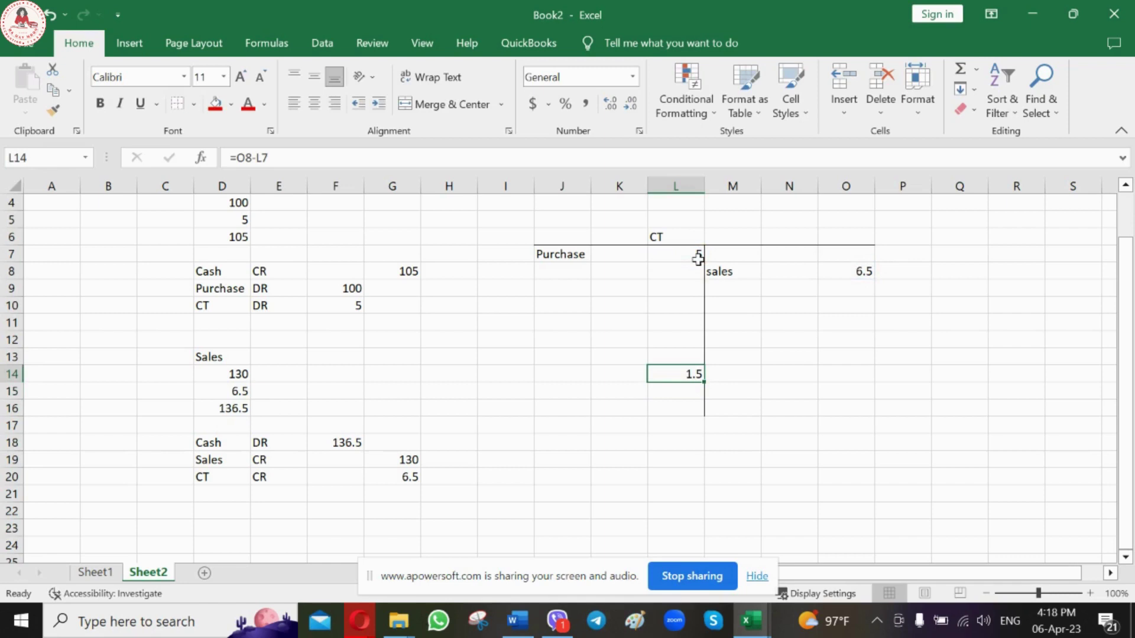
key("Left")
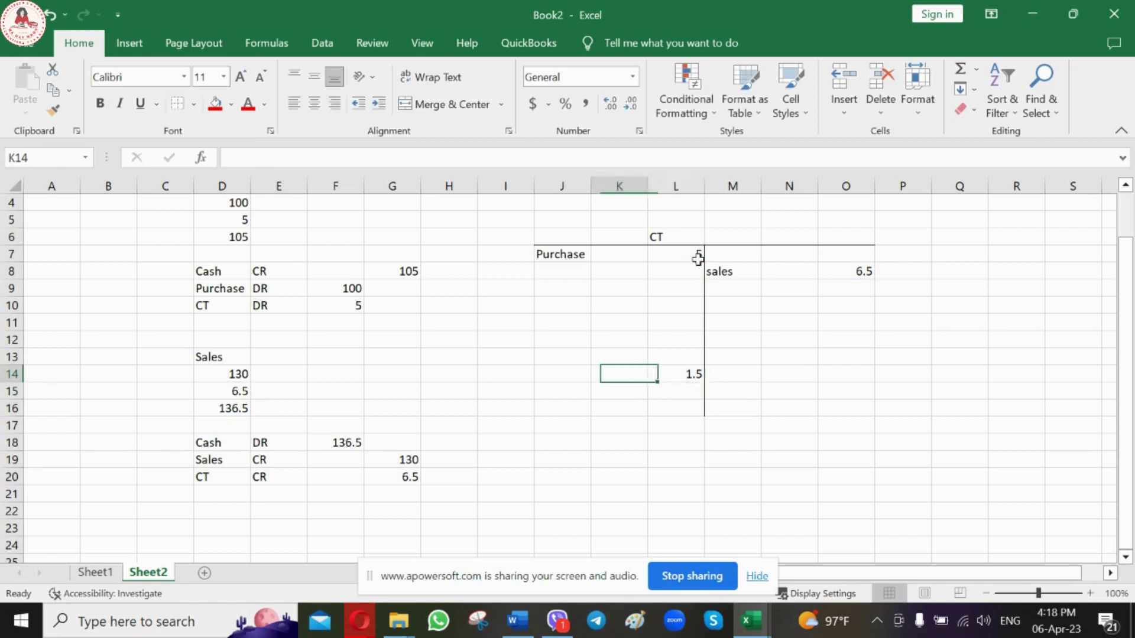
key("Left")
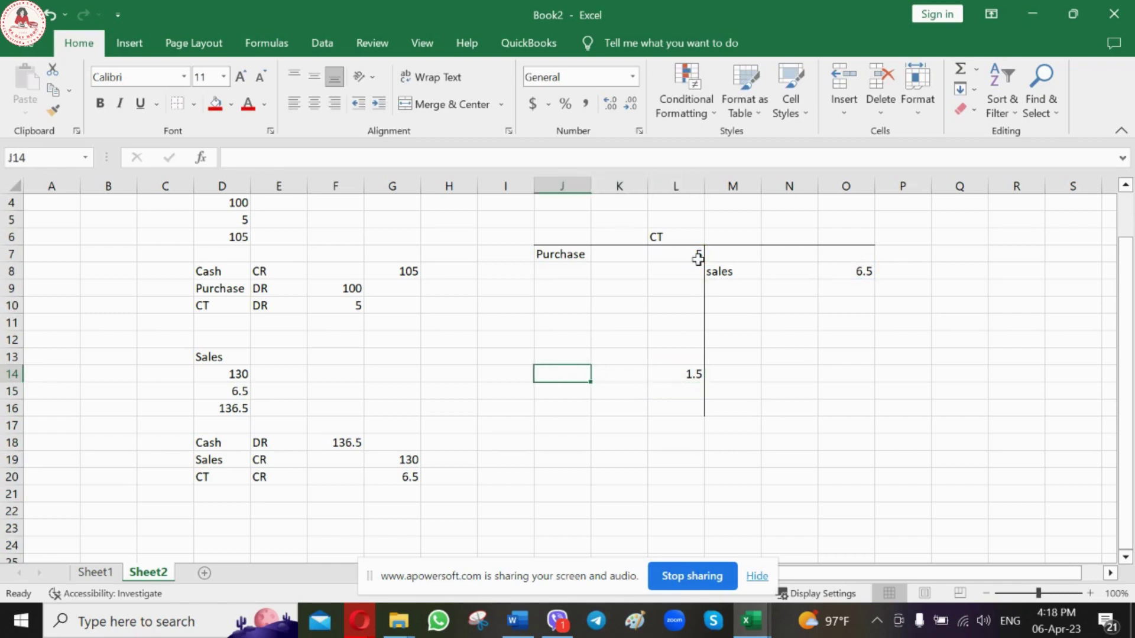
type("Cash")
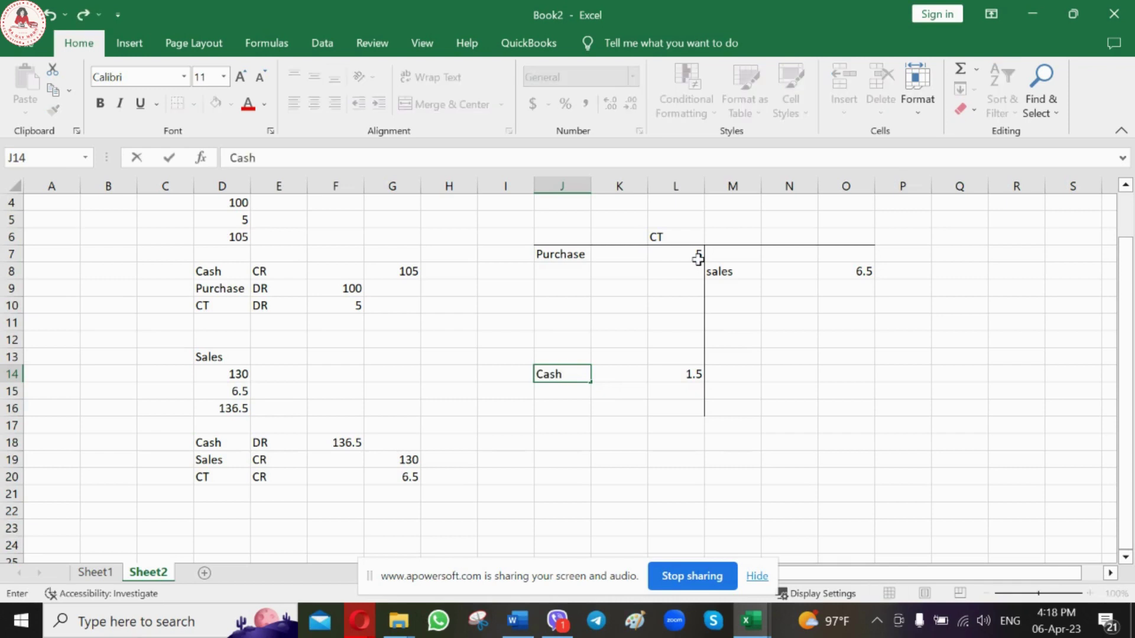
key("Return")
Add a Submit CT heading in J20 and record Cash, CR, 1.5 in row 21.
left_click(589, 479)
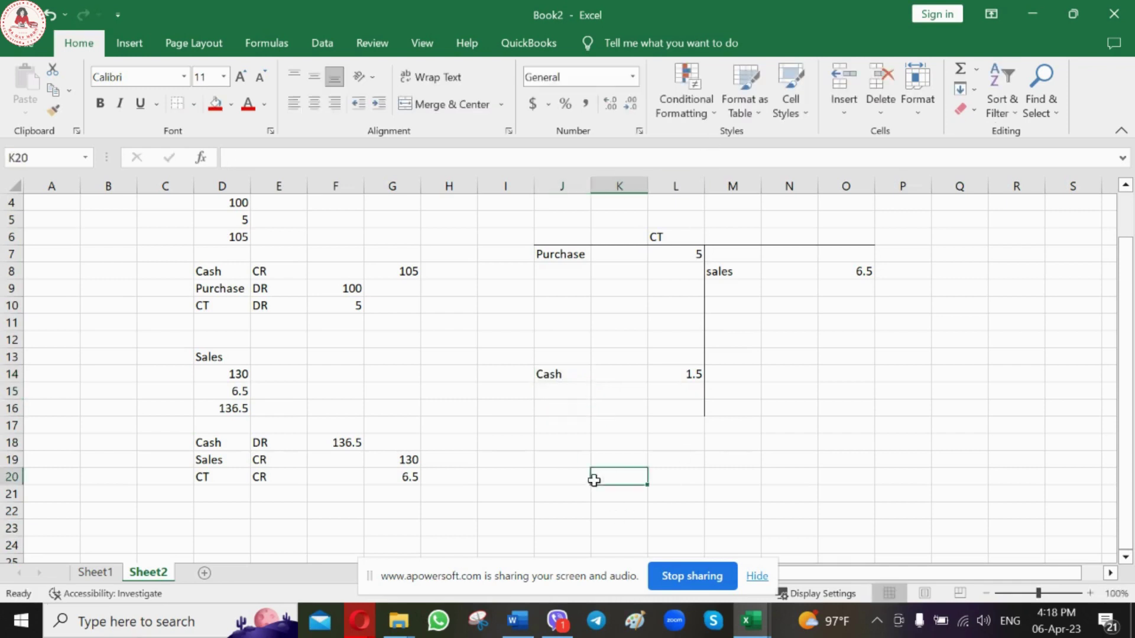
type("Su")
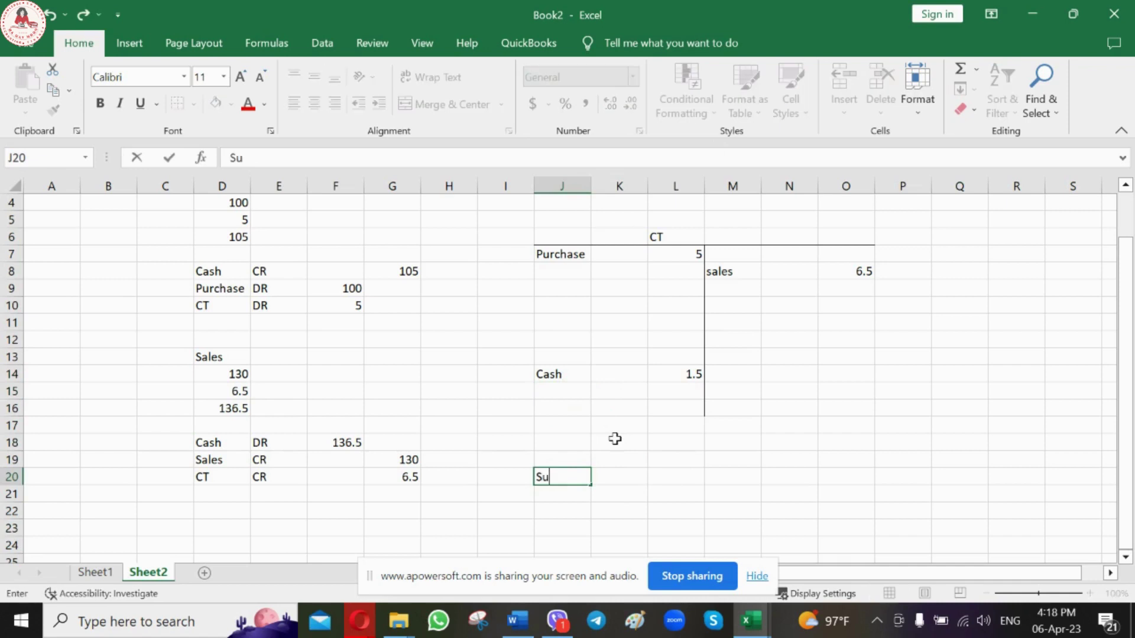
key("BackSpace")
key("BackSpace")
key("BackSpace")
key("Return")
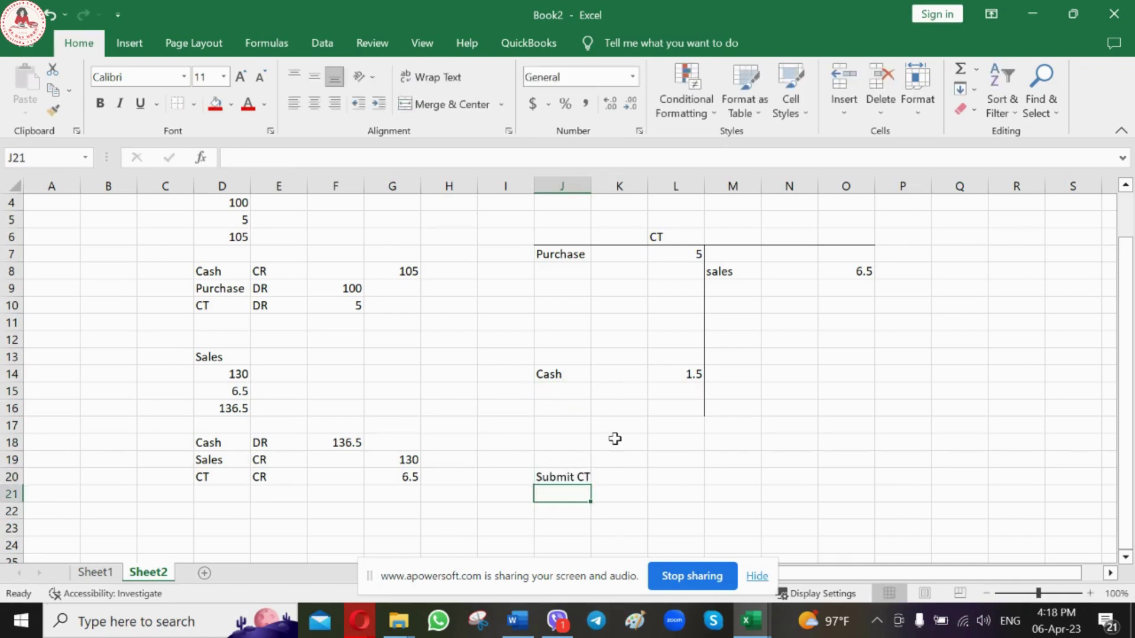
key("Tab")
type("Cas")
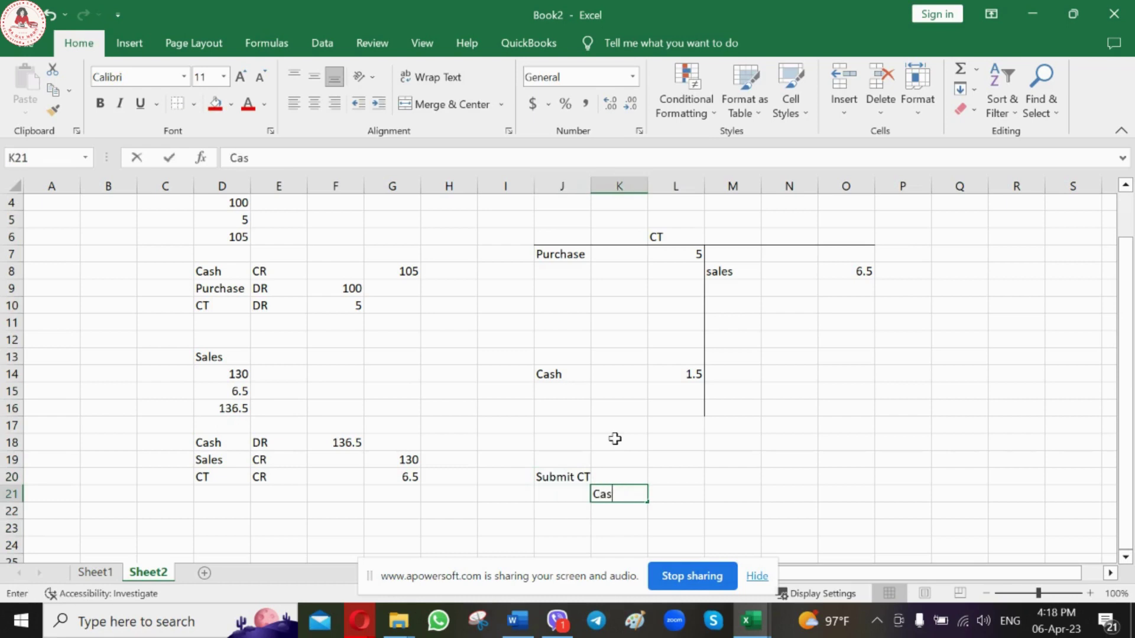
type("h")
key("Tab")
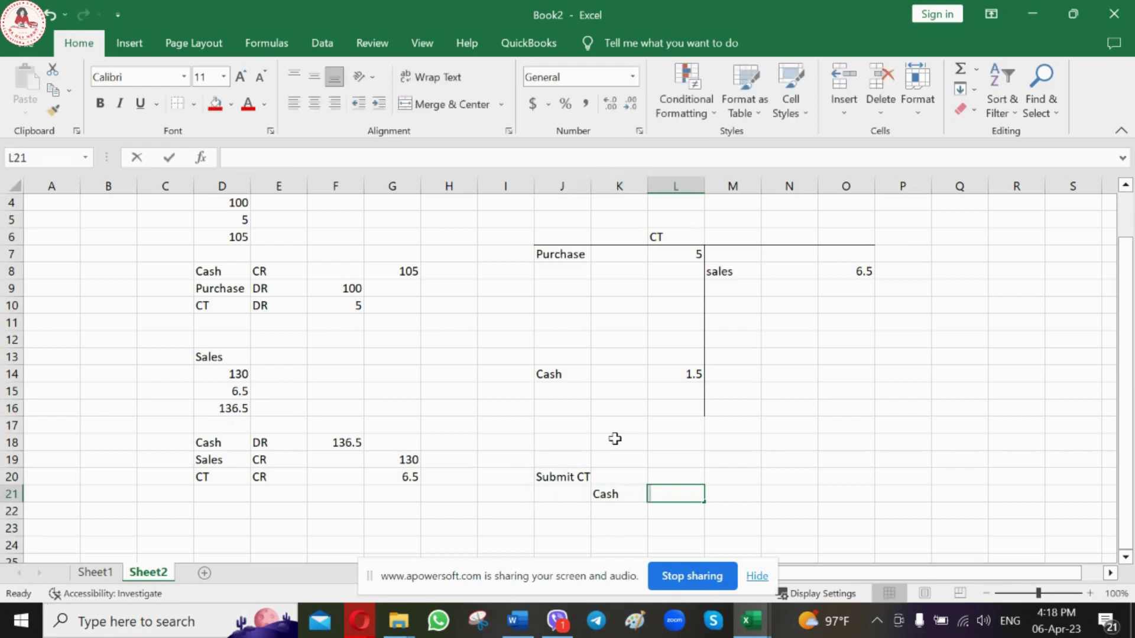
type("CR")
key("Return")
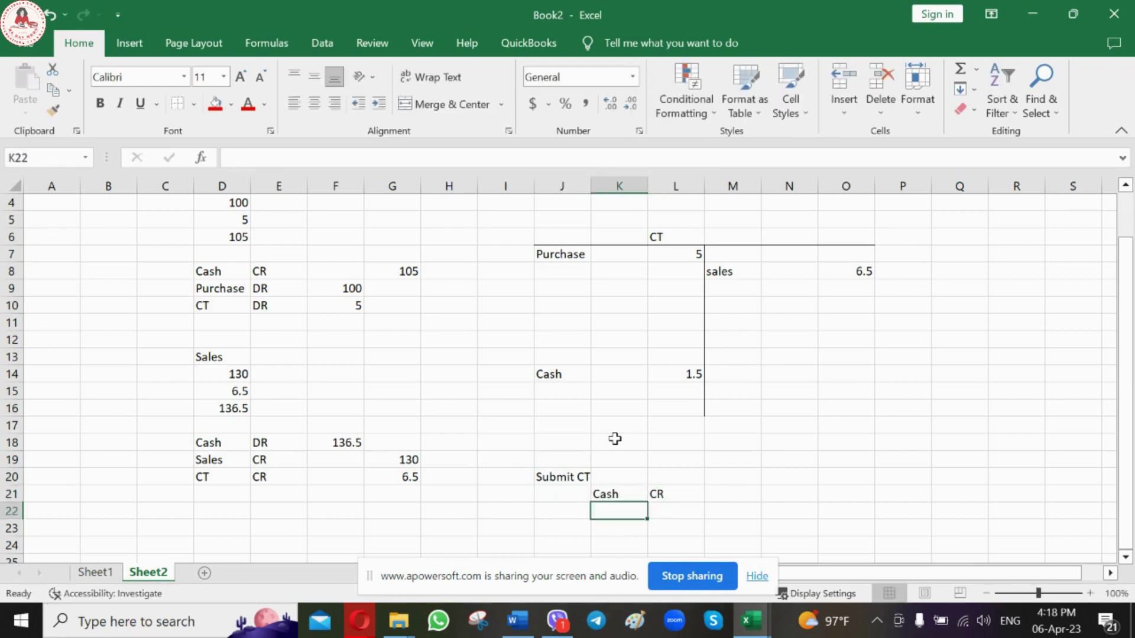
key("Up")
key("Right")
key("Right")
key("Right")
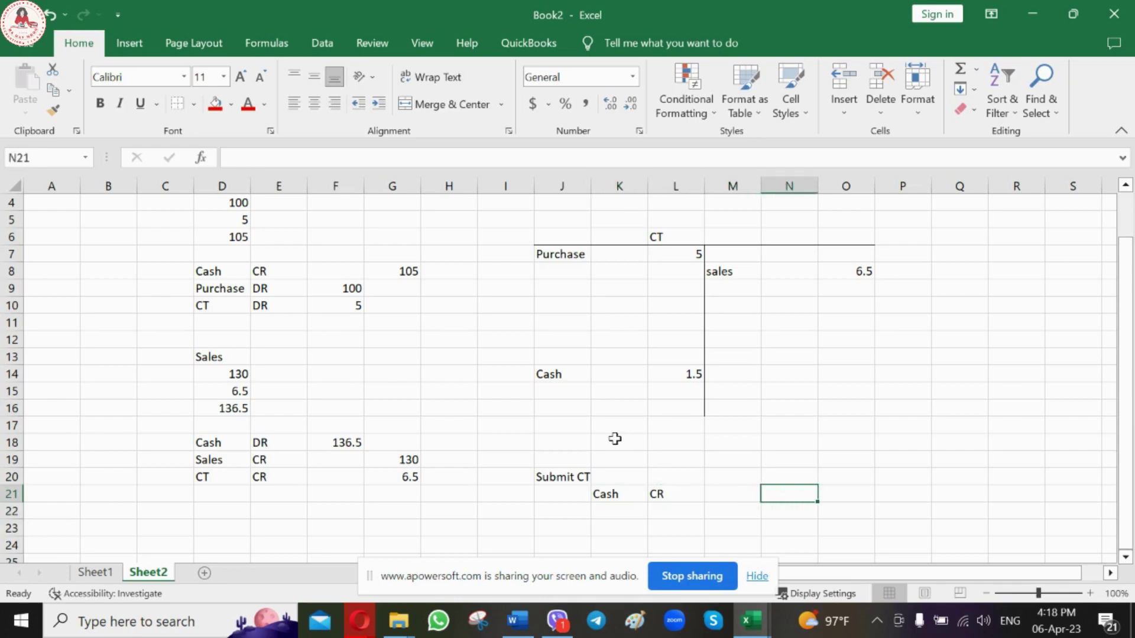
type("1.5")
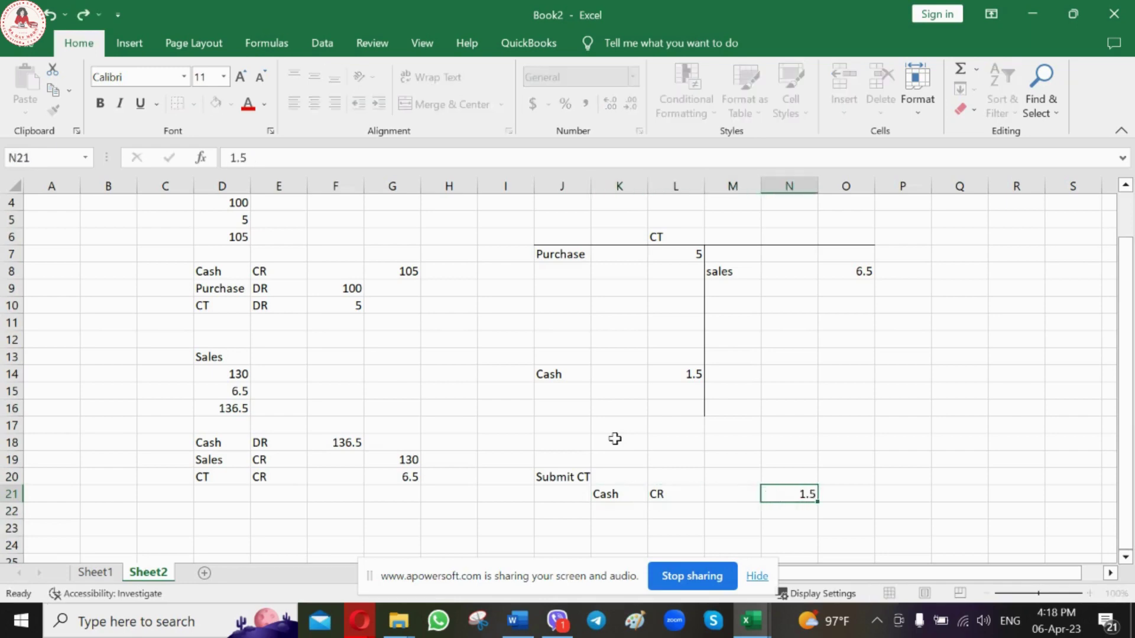
key("Return")
Record CT, DR, 1.5 on the next settlement row.
key("Left")
key("Left")
key("Left")
type("C")
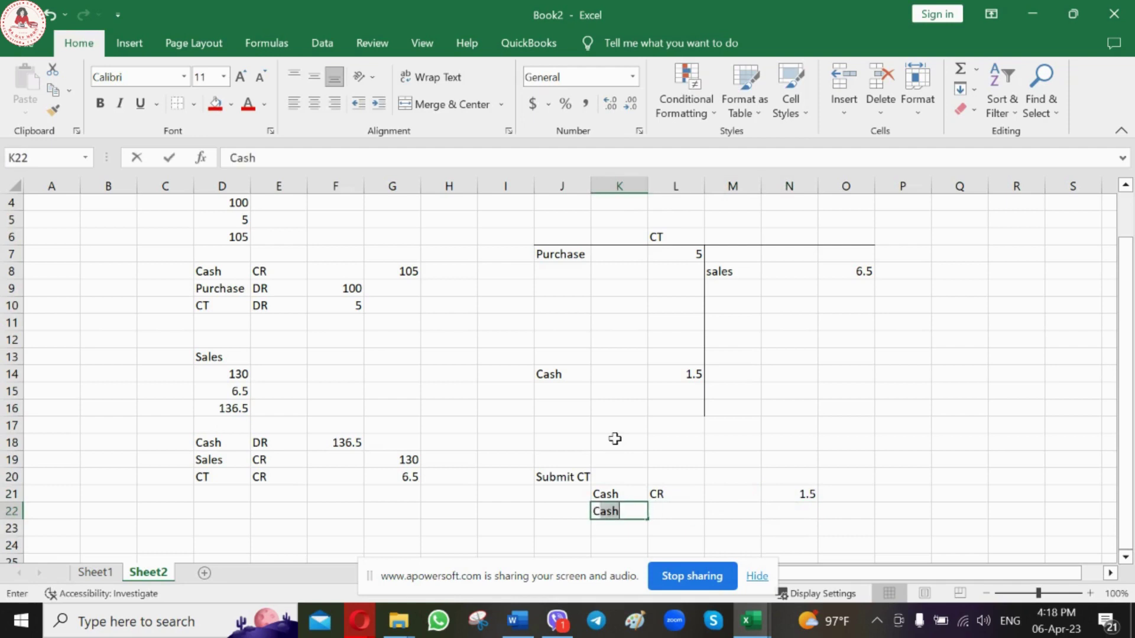
type("T")
key("Tab")
type("DR")
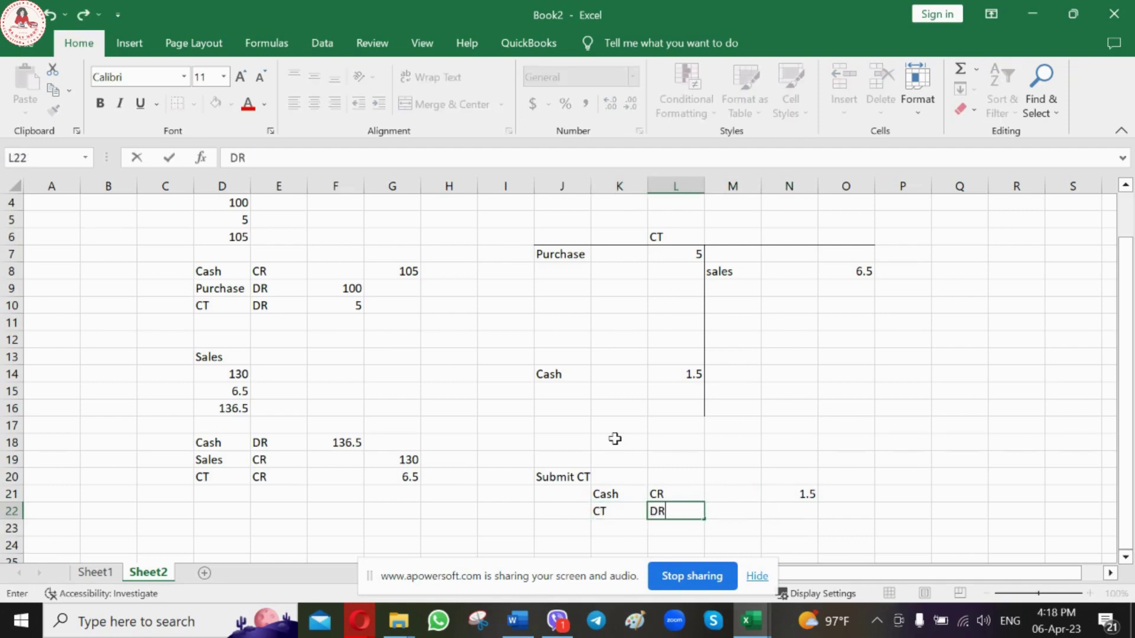
key("Tab")
type("1.5")
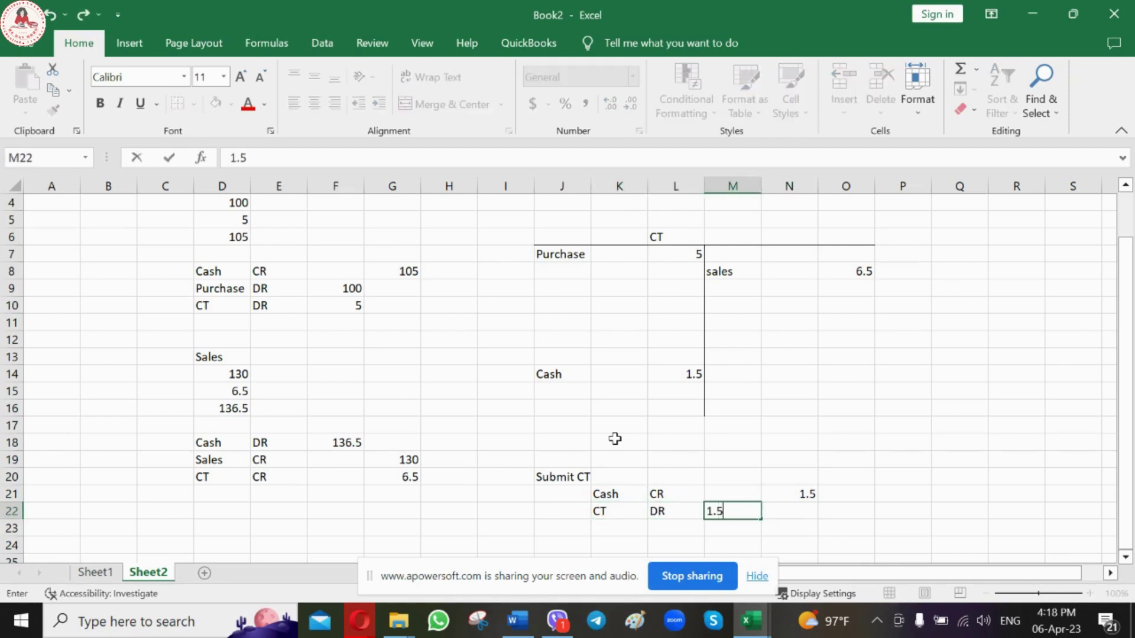
key("Return")
Fill the CT debit 1.5 and the T-account Cash 1.5 cells red.
left_click(748, 510)
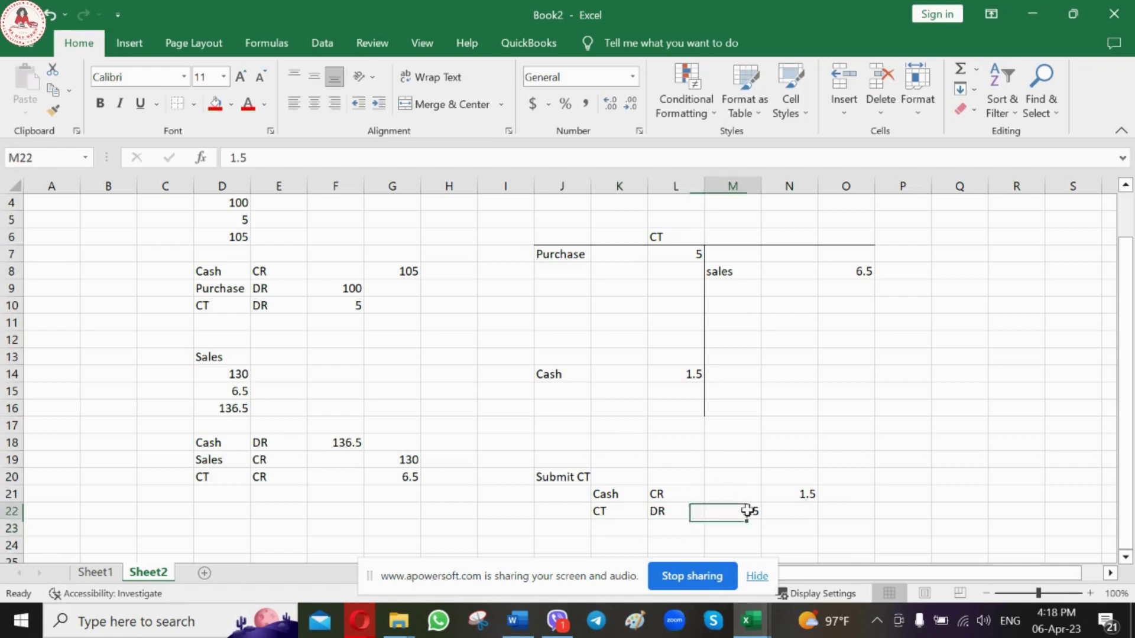
left_click(673, 374, "ctrl")
left_click(215, 105)
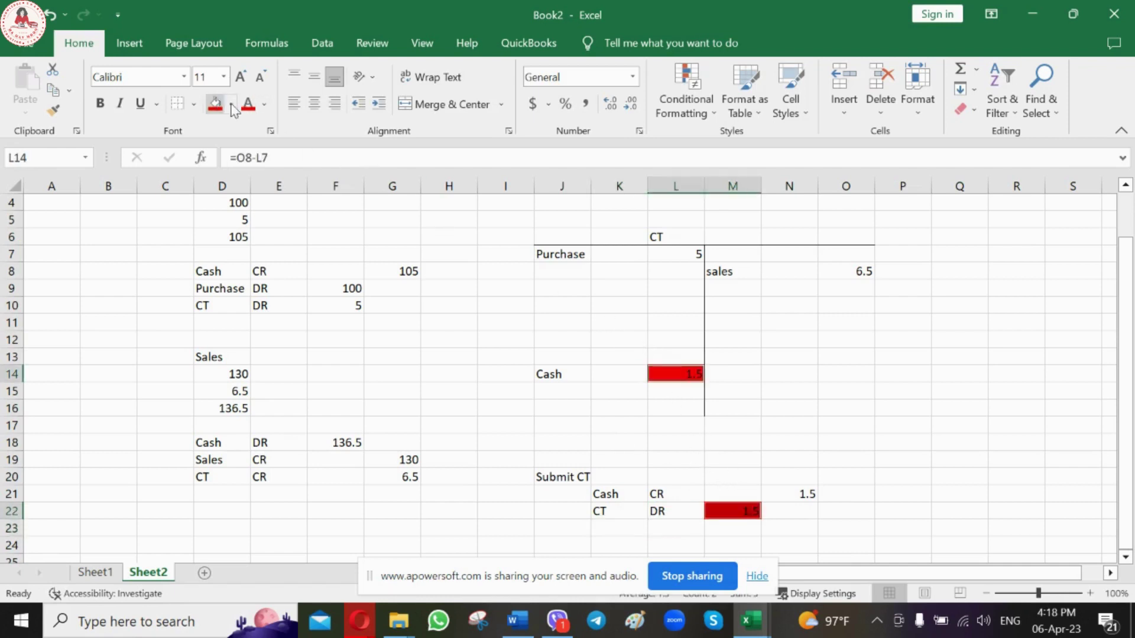
left_click(852, 324)
left_click(676, 407)
left_click(668, 511)
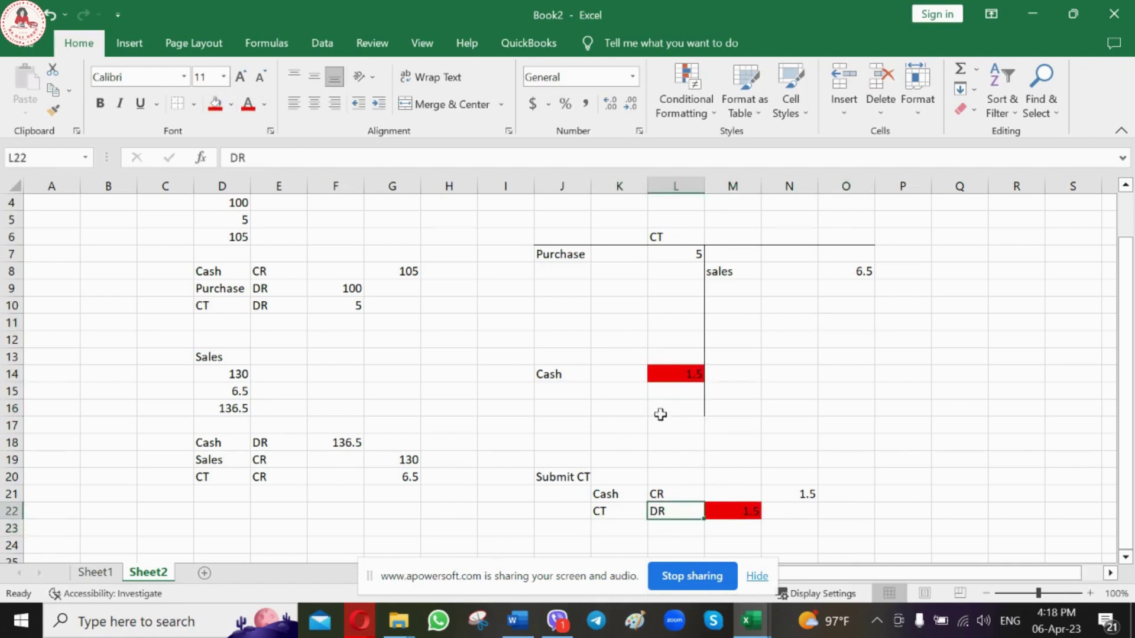
left_click(672, 373)
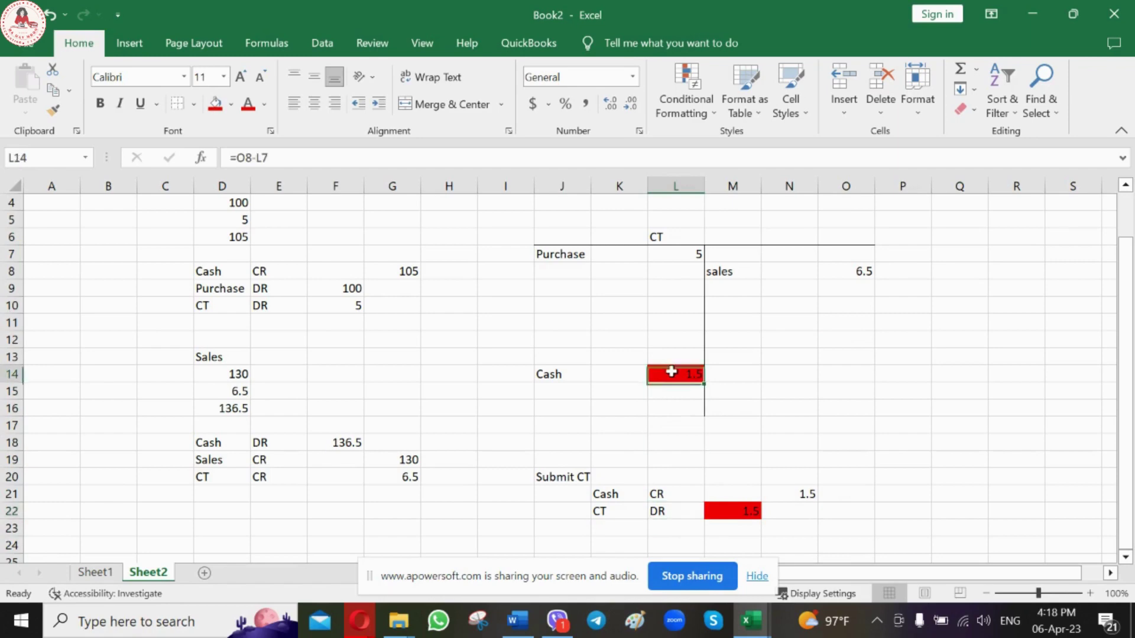
AutoSum rows 7–14 of the debit side to 6.5 and copy the total to the credit side.
left_click(676, 414)
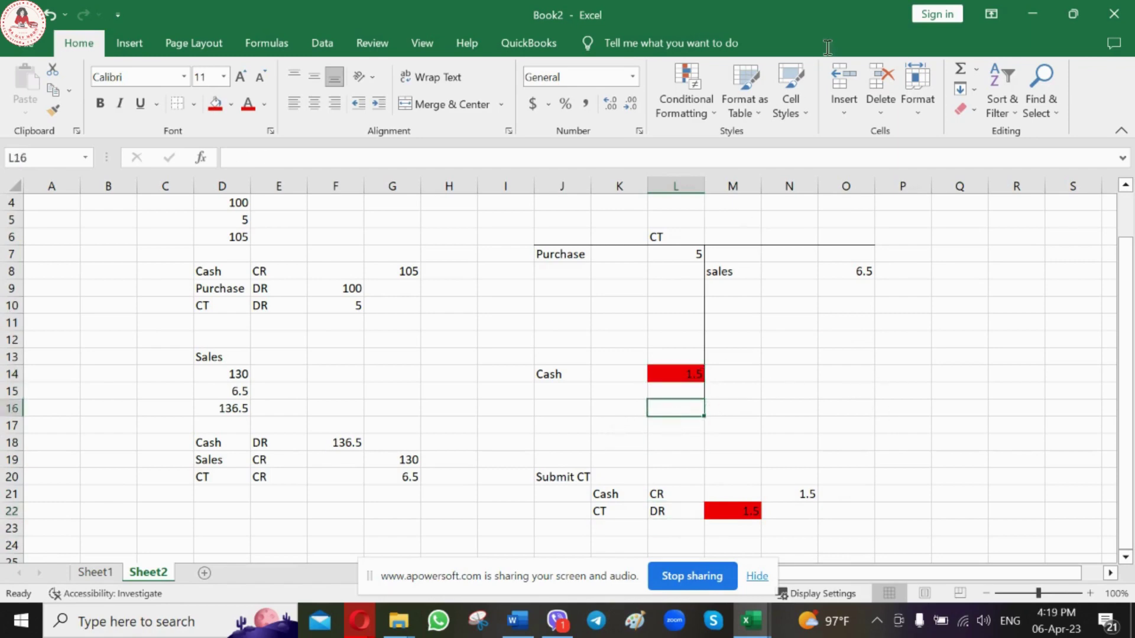
left_click(962, 74)
mouse_move(690, 256)
left_mouse_down()
mouse_move(680, 325)
mouse_move(683, 376)
mouse_move(695, 374)
left_mouse_up()
key("ctrl+Return")
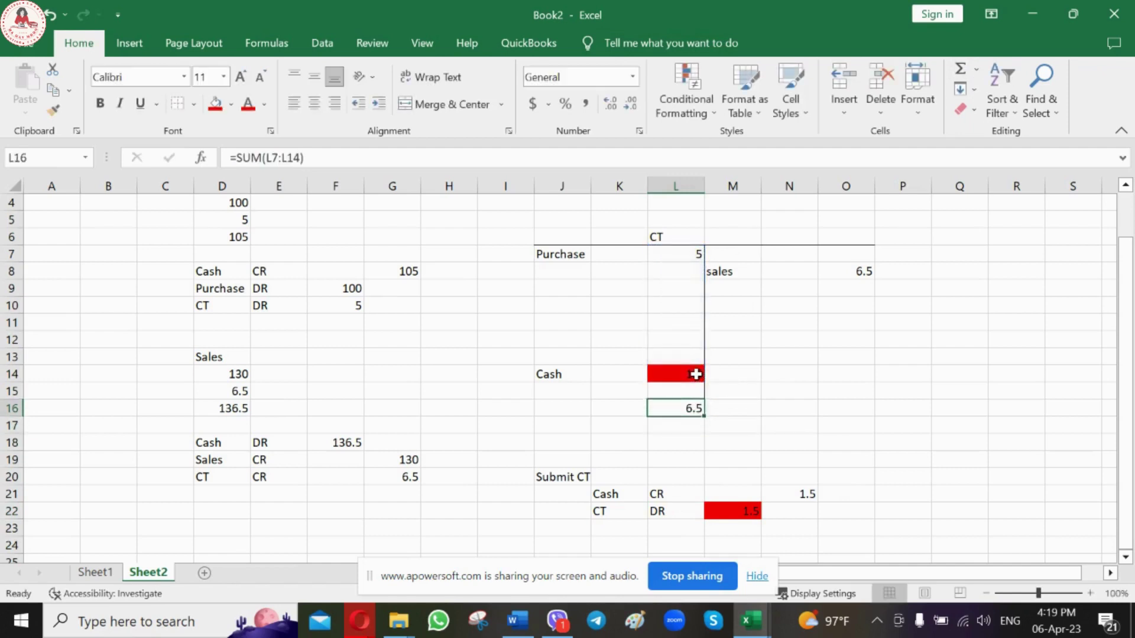
key("ctrl+c")
key("Right")
key("Right")
key("Right")
key("Right")
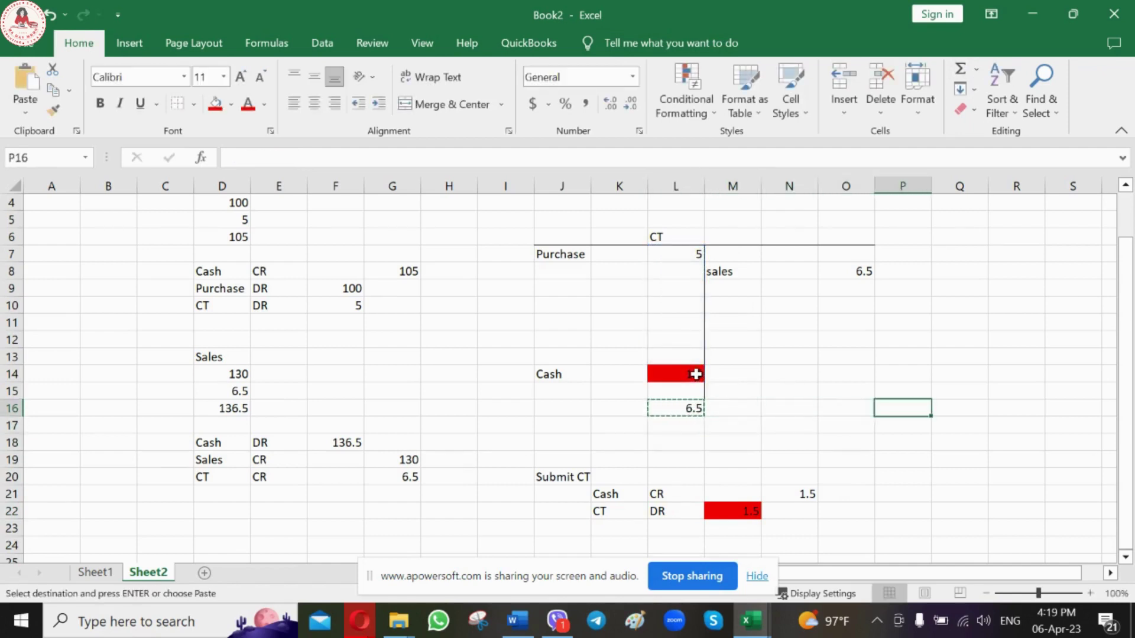
key("Left")
key("ctrl+v")
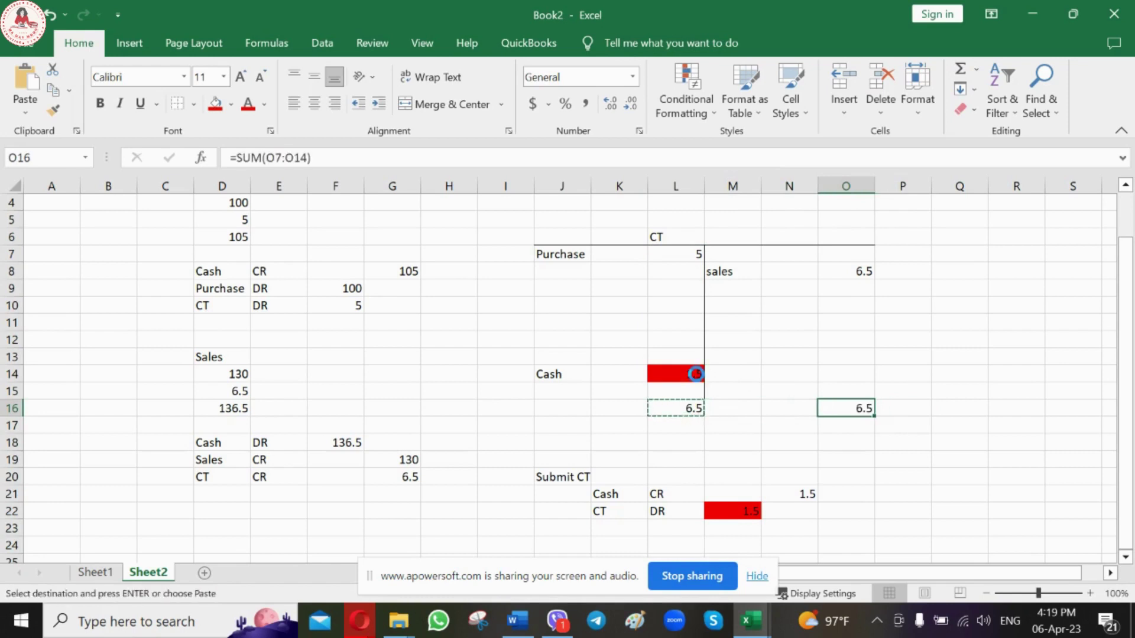
key("Escape")
Rule off the 6.5 totals with top and bottom borders.
left_click(696, 374)
left_click(672, 407)
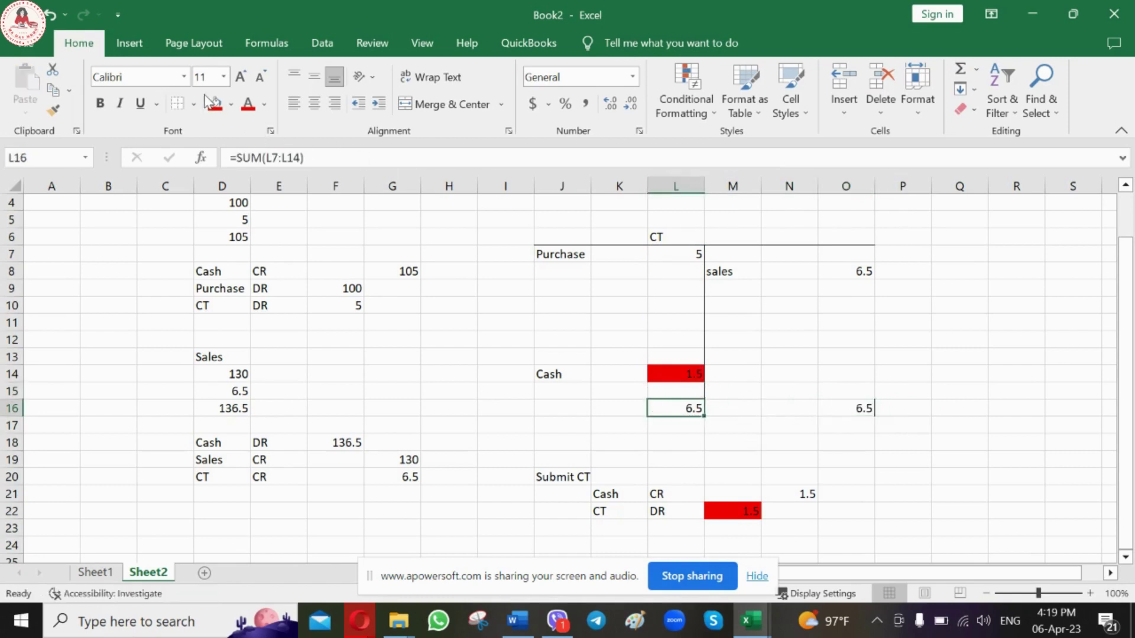
left_click(193, 104)
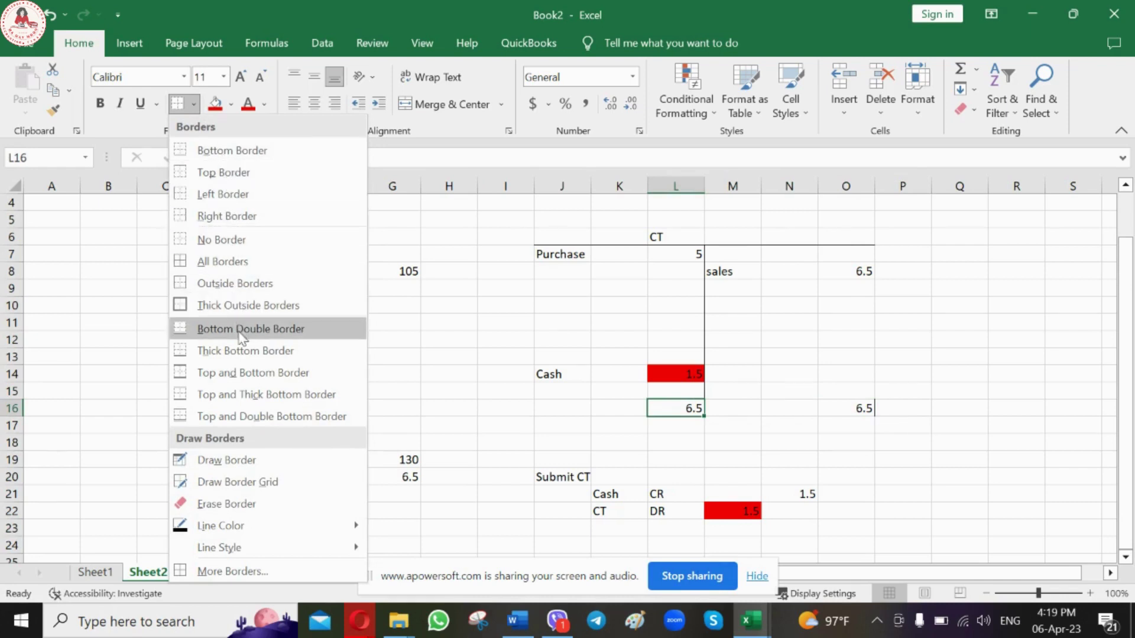
left_click(240, 374)
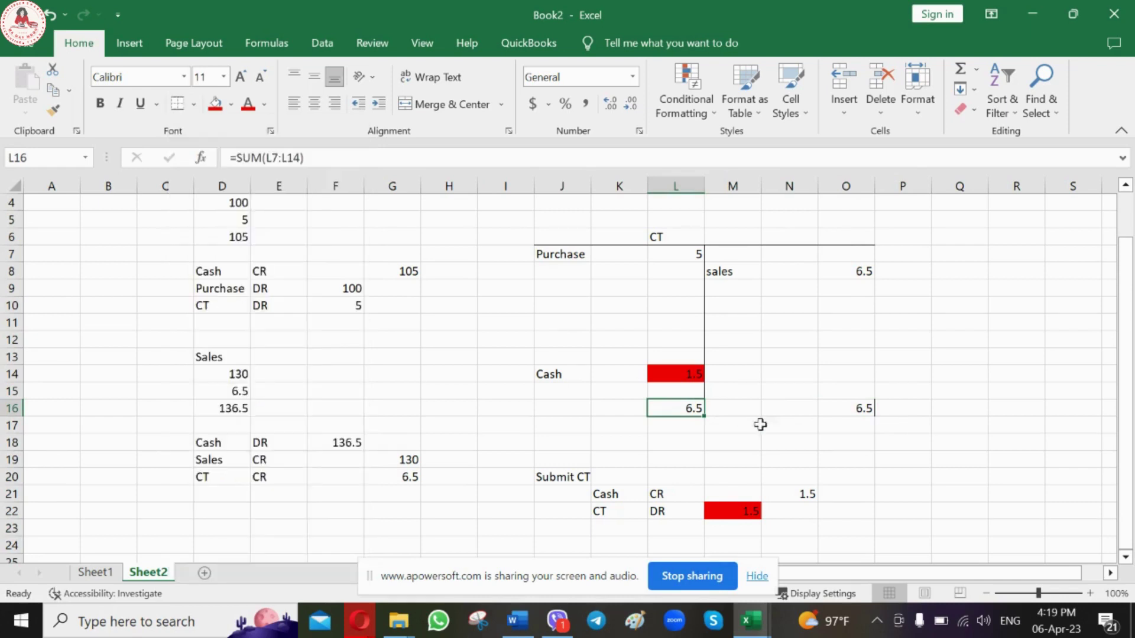
left_click(837, 408)
left_click(1000, 379)
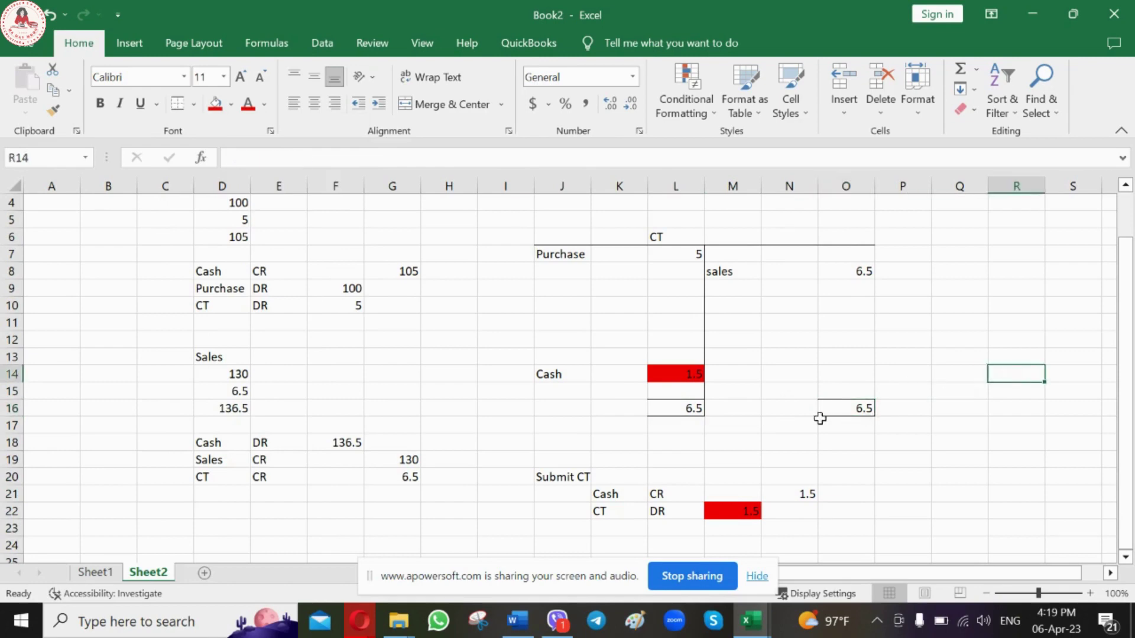
scroll(714, 406, "down", 1)
left_click(736, 471)
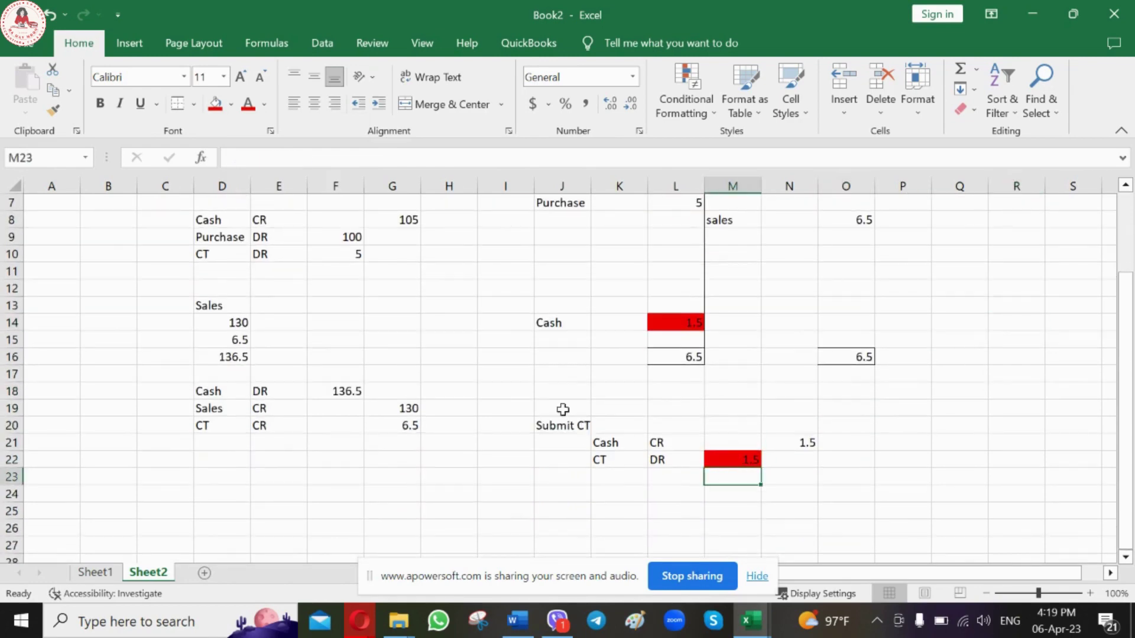
In the Full set with adv excel workbook, fill the CA cell of 1-1150 Commercial Tax red.
left_click(751, 621)
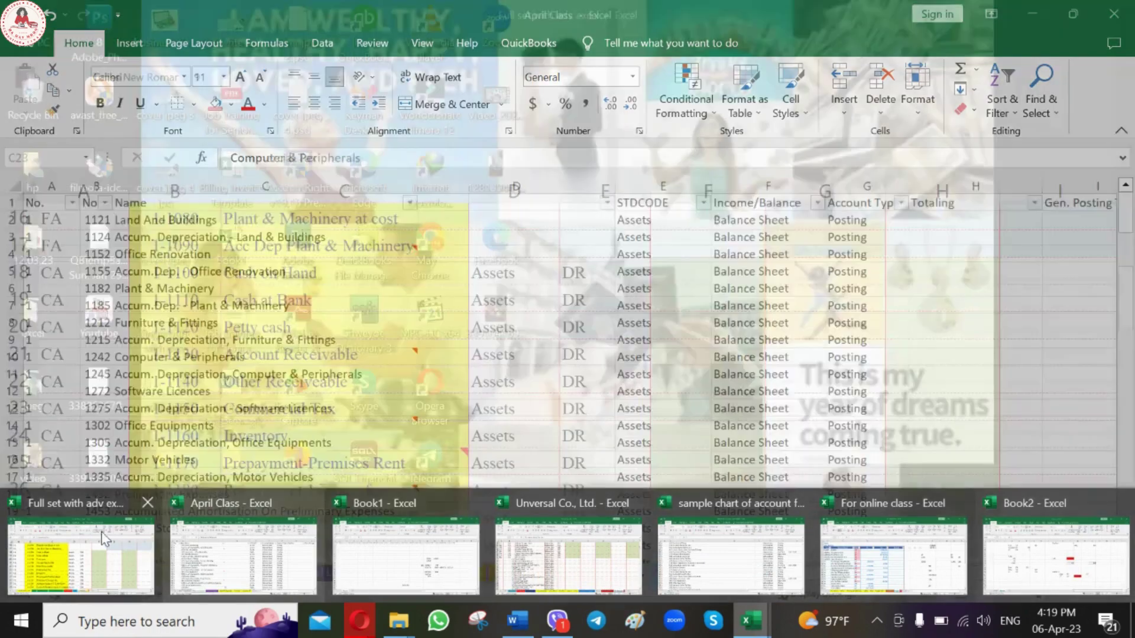
left_click(104, 539)
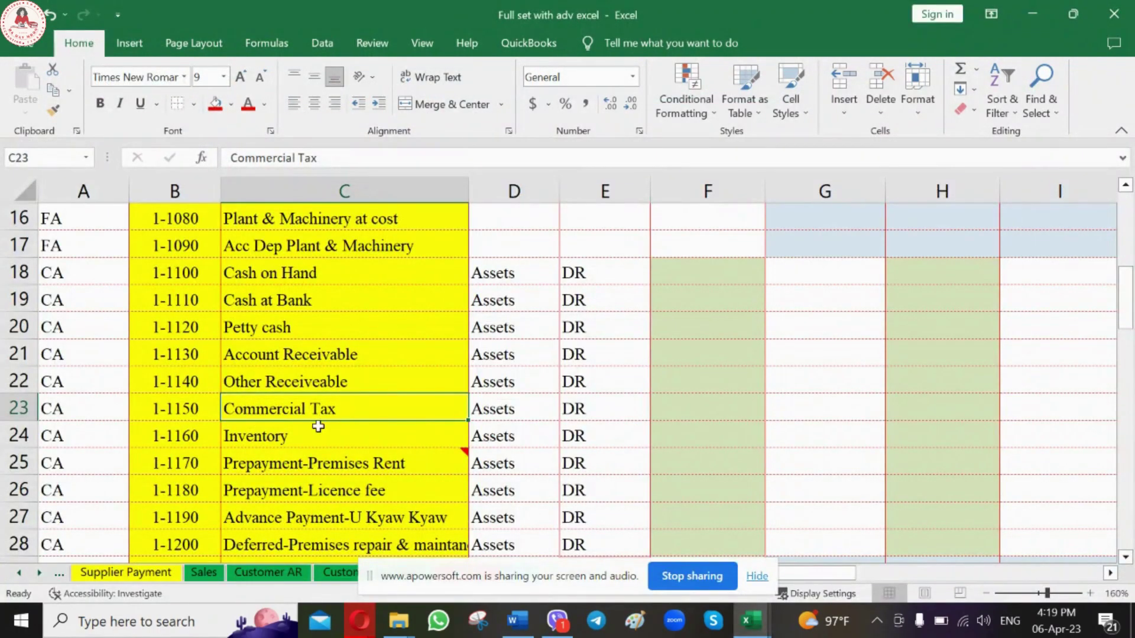
left_click(17, 408)
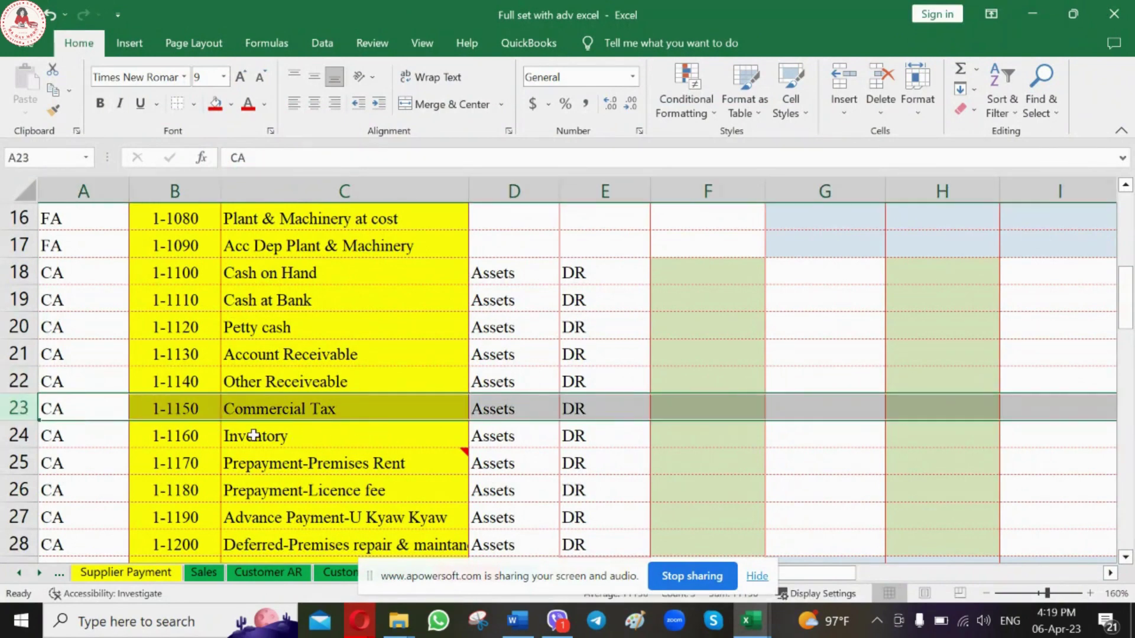
left_click(194, 104)
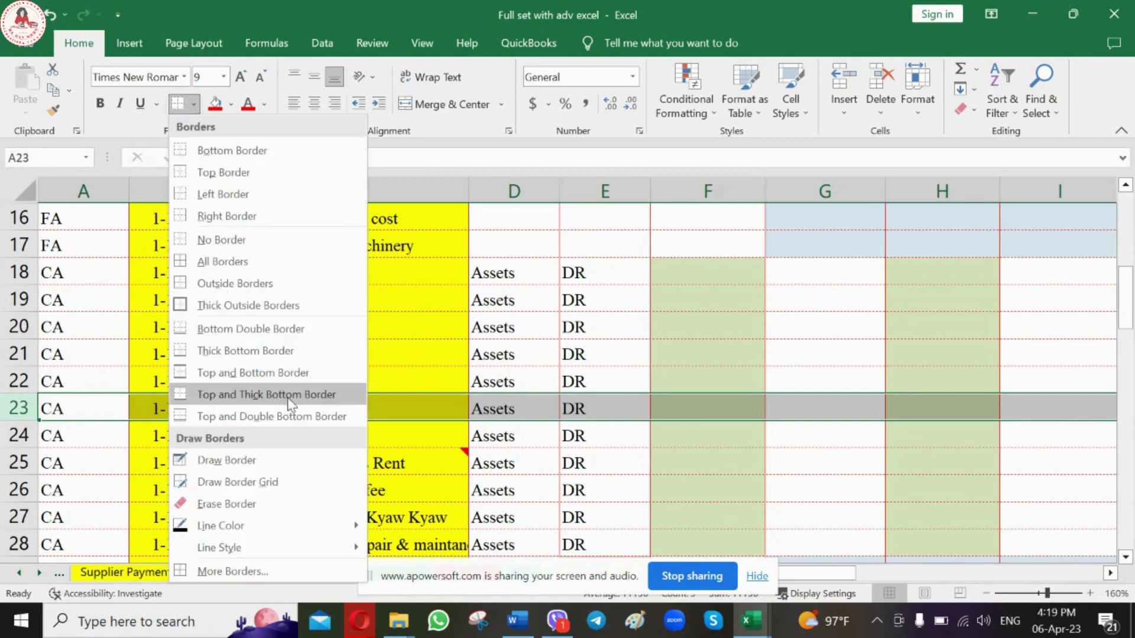
left_click(420, 346)
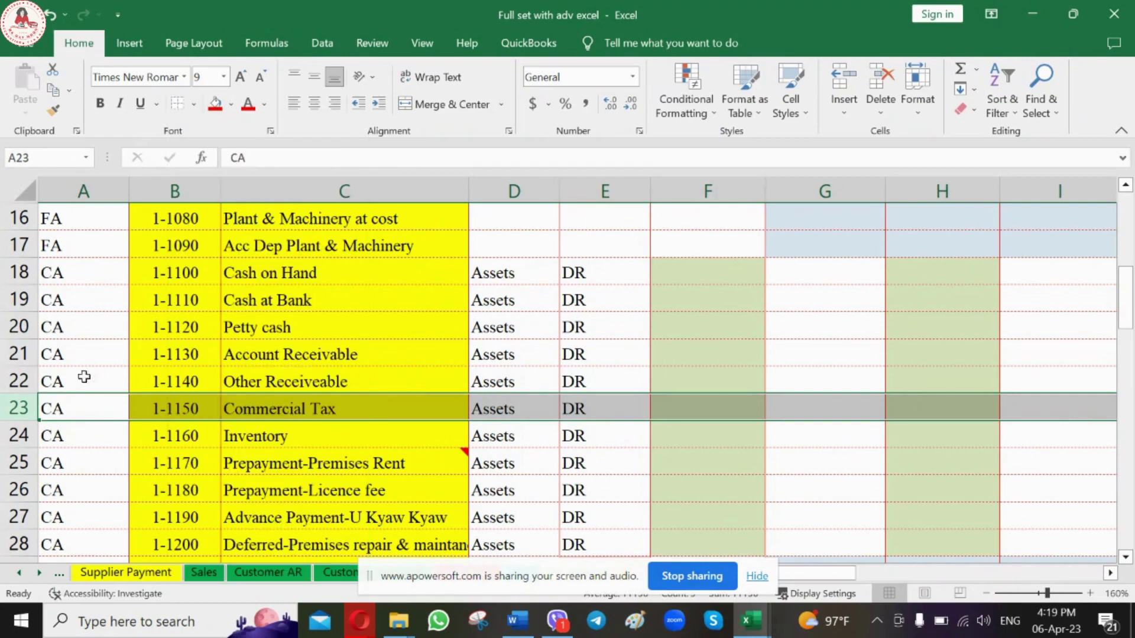
left_click(74, 411)
left_click(215, 105)
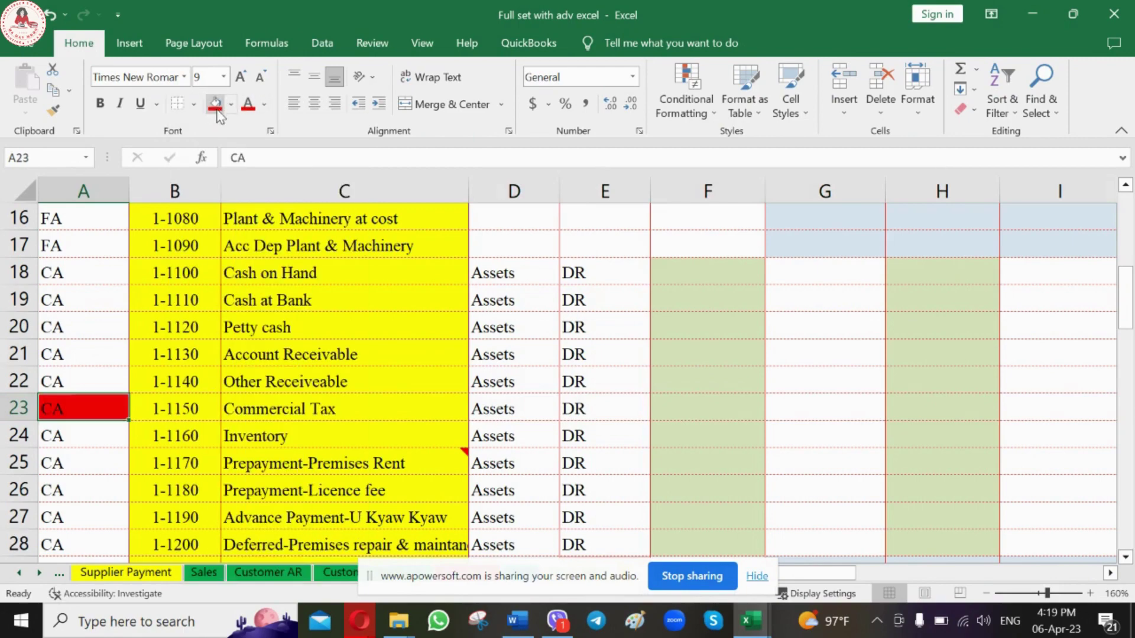
left_click(474, 299)
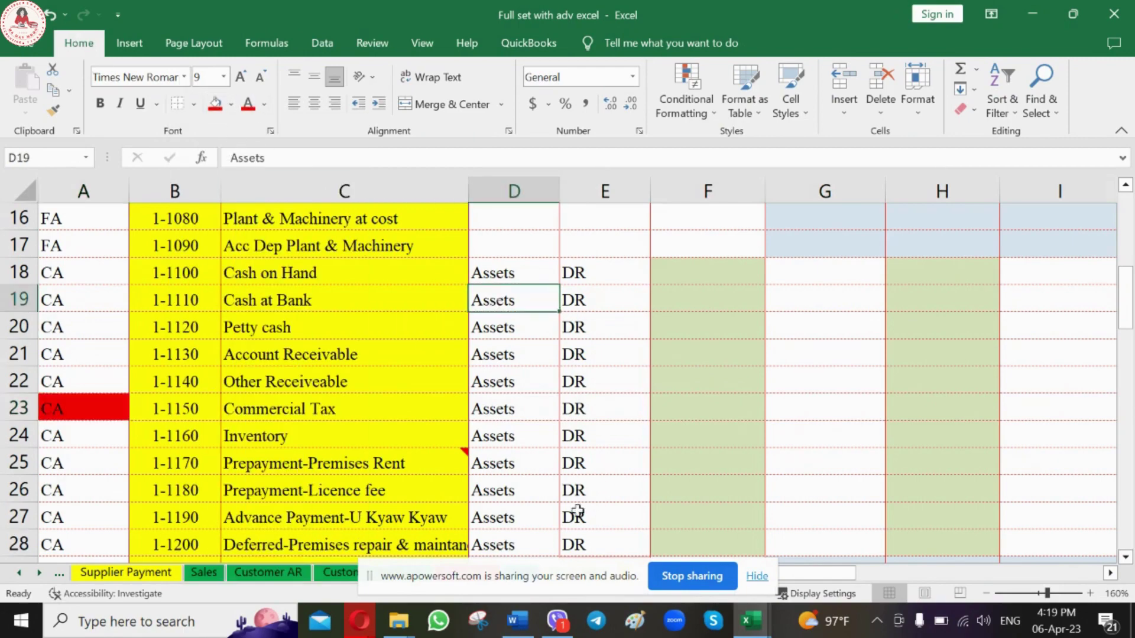